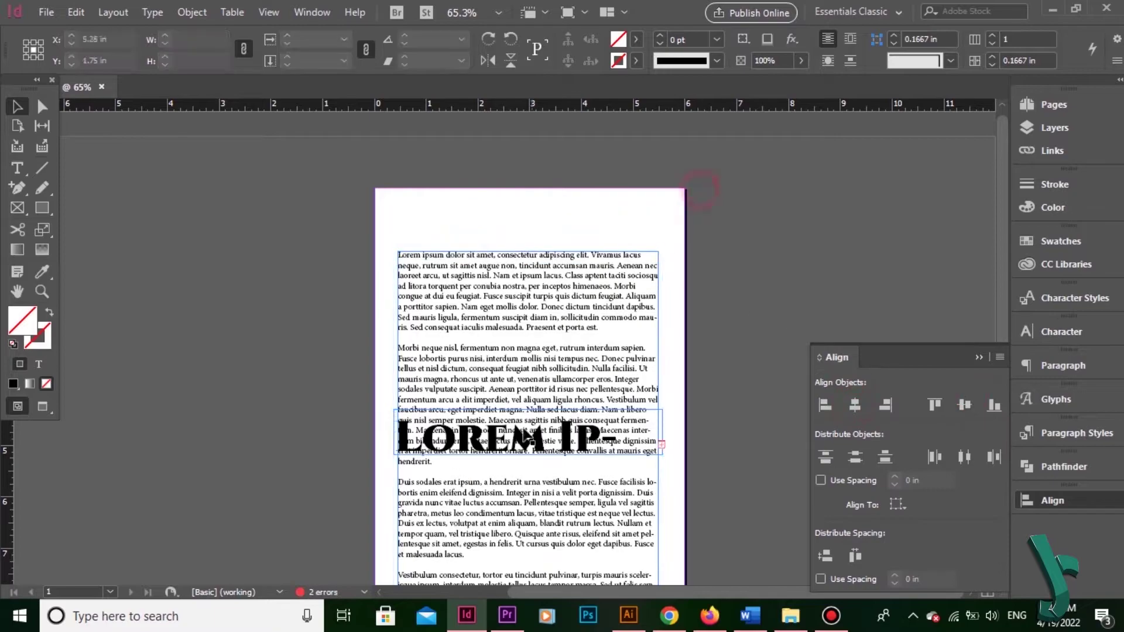
- Clear the page by moving the Lorem Ipsum title to the pasteboard right of it and the body text frame to the left
{"action": "left_click_drag", "start_coordinate": [534, 432], "coordinate": [534, 232]}
{"action": "left_click_drag", "start_coordinate": [450, 231], "coordinate": [773, 232]}
{"action": "left_click_drag", "start_coordinate": [564, 338], "coordinate": [301, 334]}
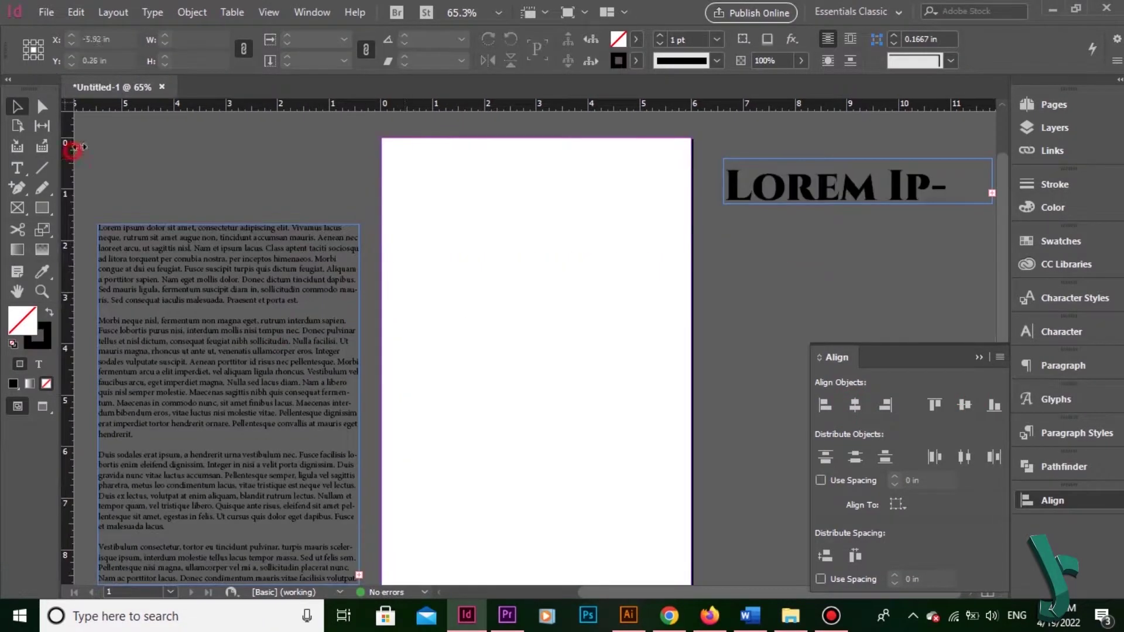
- Add guides that split the page into two columns with a horizontal division, and narrow the title frame to the right column
{"action": "left_click_drag", "start_coordinate": [76, 105], "coordinate": [477, 166]}
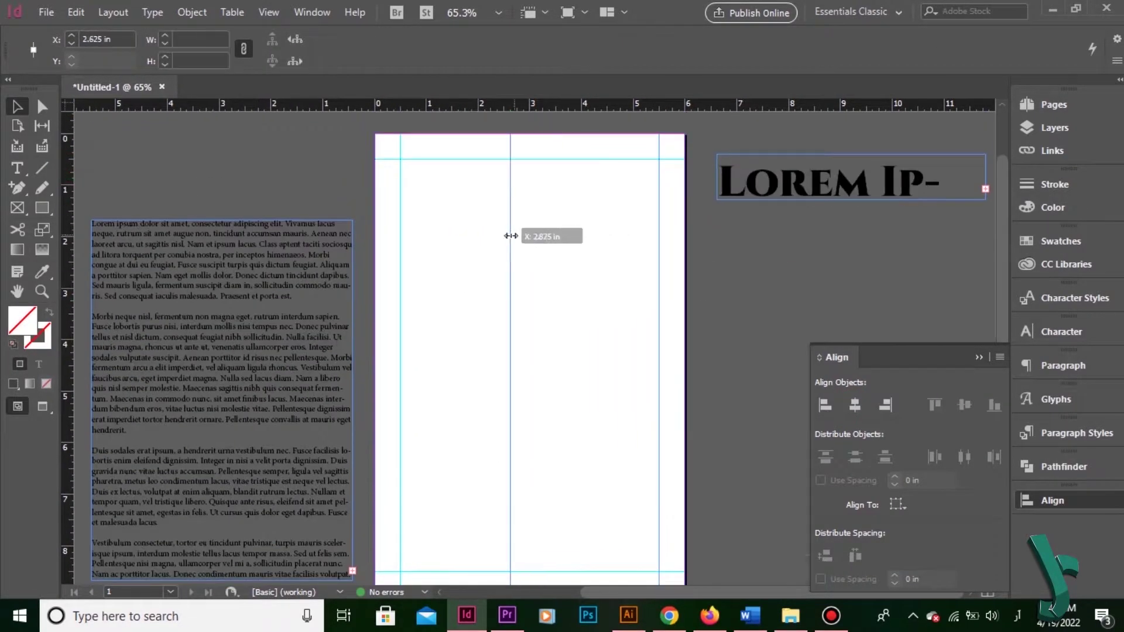
{"action": "left_click_drag", "start_coordinate": [529, 236], "coordinate": [529, 235]}
{"action": "left_click_drag", "start_coordinate": [527, 105], "coordinate": [529, 289]}
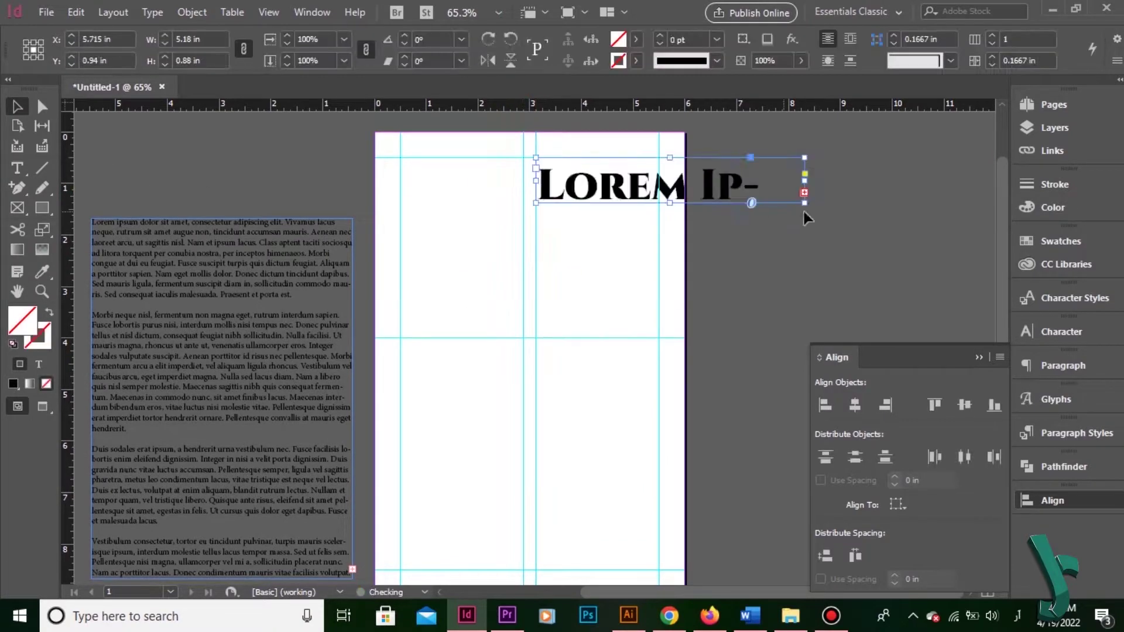
{"action": "left_click_drag", "start_coordinate": [806, 213], "coordinate": [657, 213]}
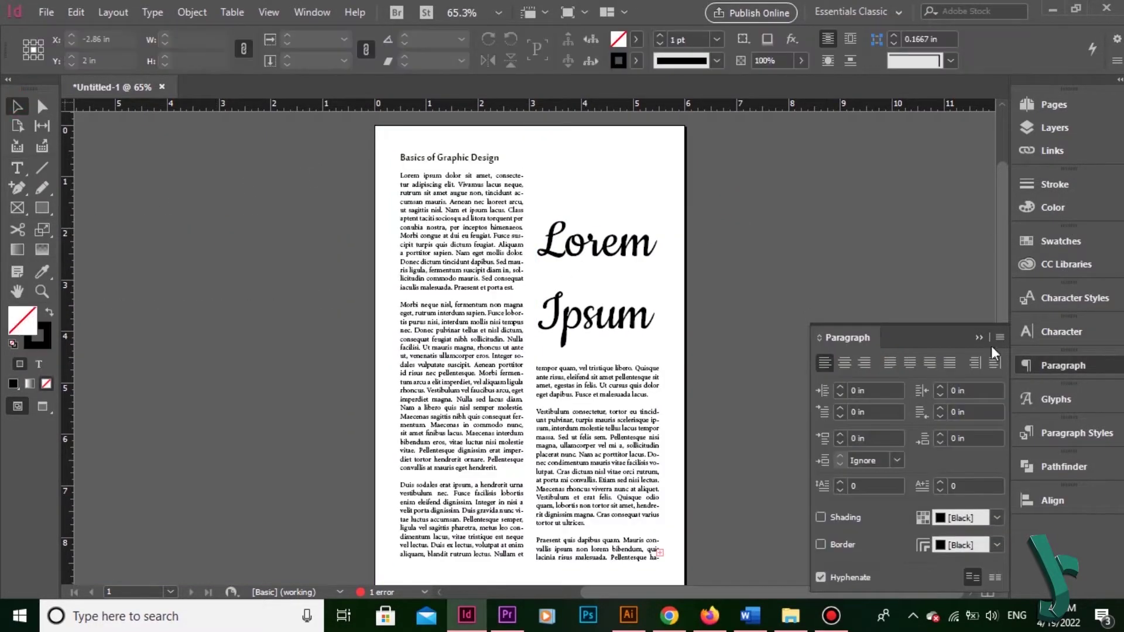
{"action": "left_click", "coordinate": [886, 263]}
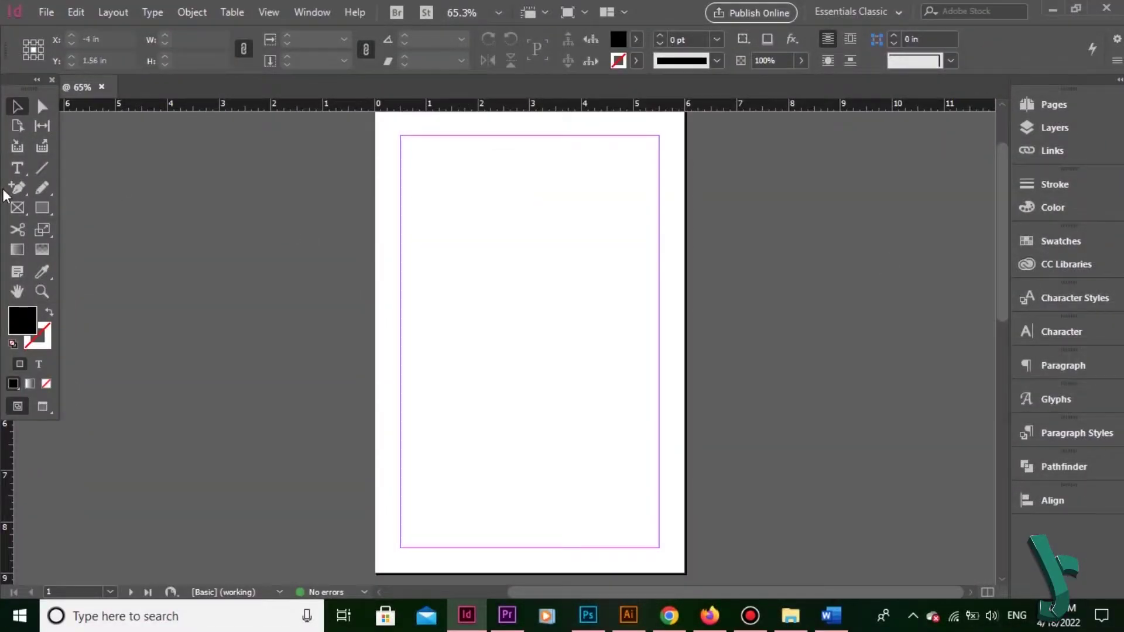
- Draw a full-height text frame at the left margin, repeat it as three evenly spaced columns, and scale them together to 5 in wide
{"action": "left_click", "coordinate": [17, 168]}
{"action": "left_click_drag", "start_coordinate": [402, 136], "coordinate": [487, 548]}
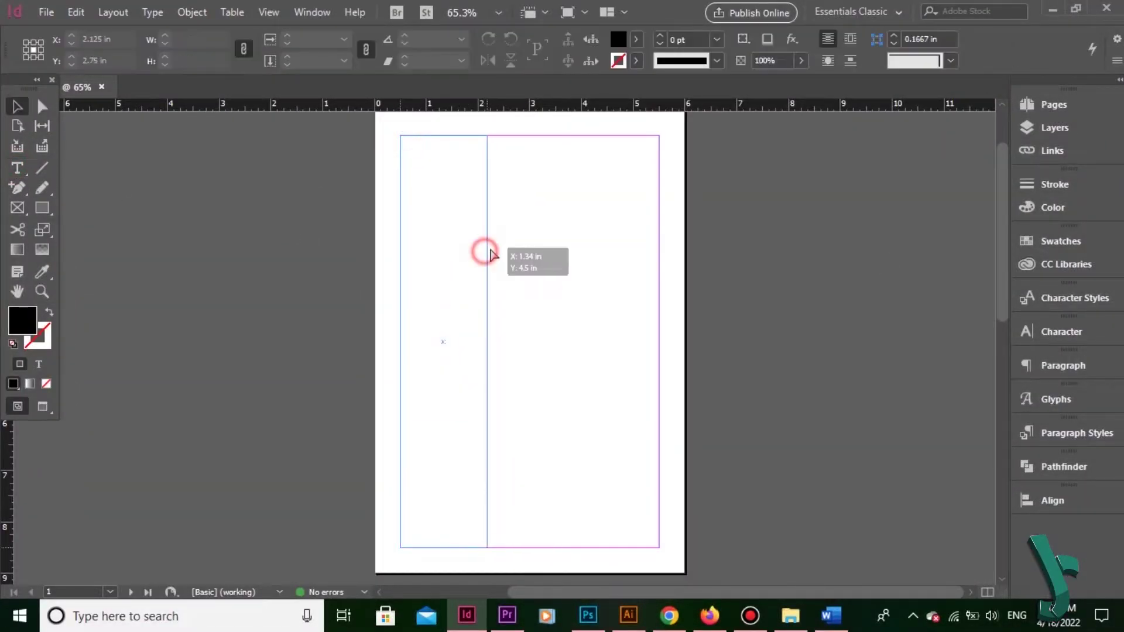
{"action": "left_click_drag", "start_coordinate": [490, 251], "coordinate": [679, 267]}
{"action": "key", "text": "ctrl+a"}
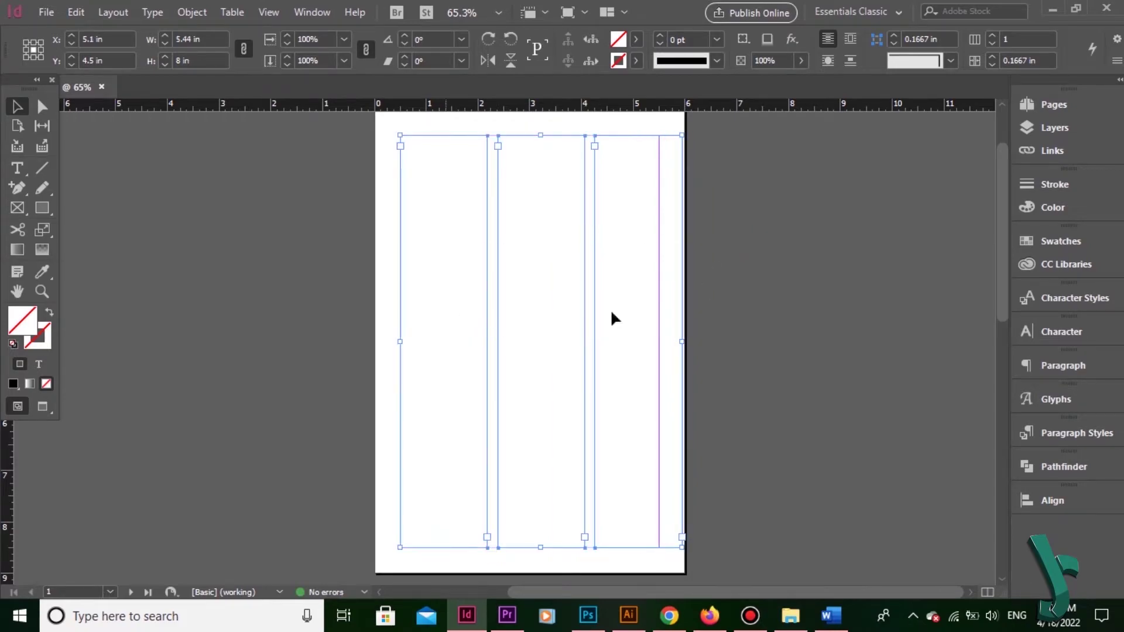
{"action": "left_click_drag", "start_coordinate": [682, 341], "coordinate": [660, 342]}
{"action": "left_click", "coordinate": [752, 310]}
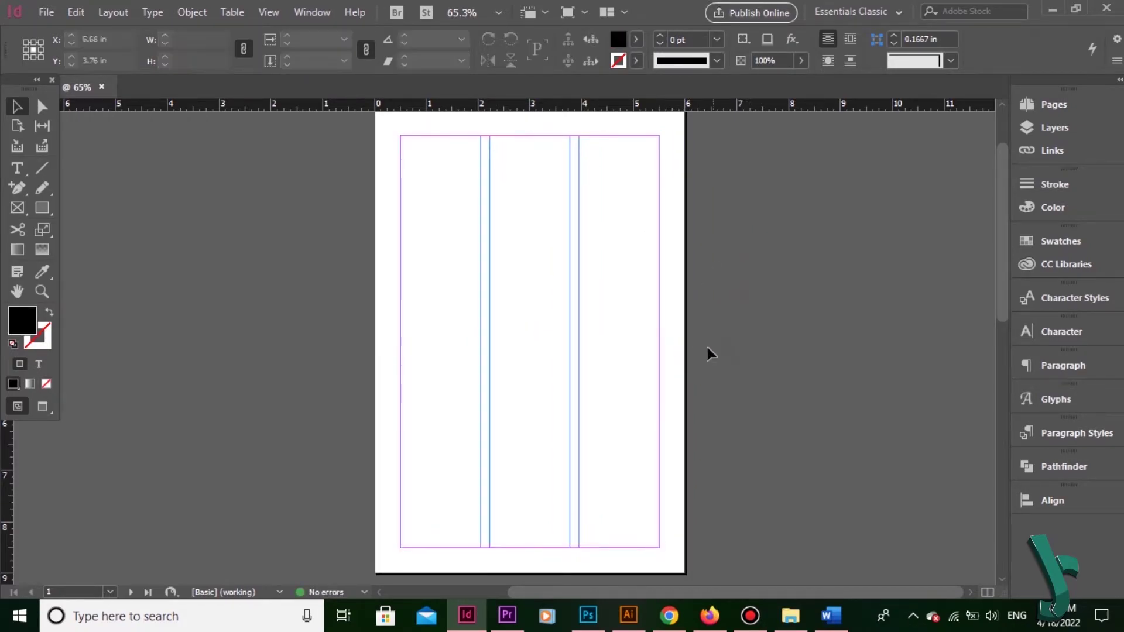
- Add pages 2 and 3 as a blank facing spread after the first page
{"action": "left_click", "coordinate": [113, 12]}
{"action": "mouse_move", "coordinate": [120, 28]}
{"action": "left_click", "coordinate": [445, 98]}
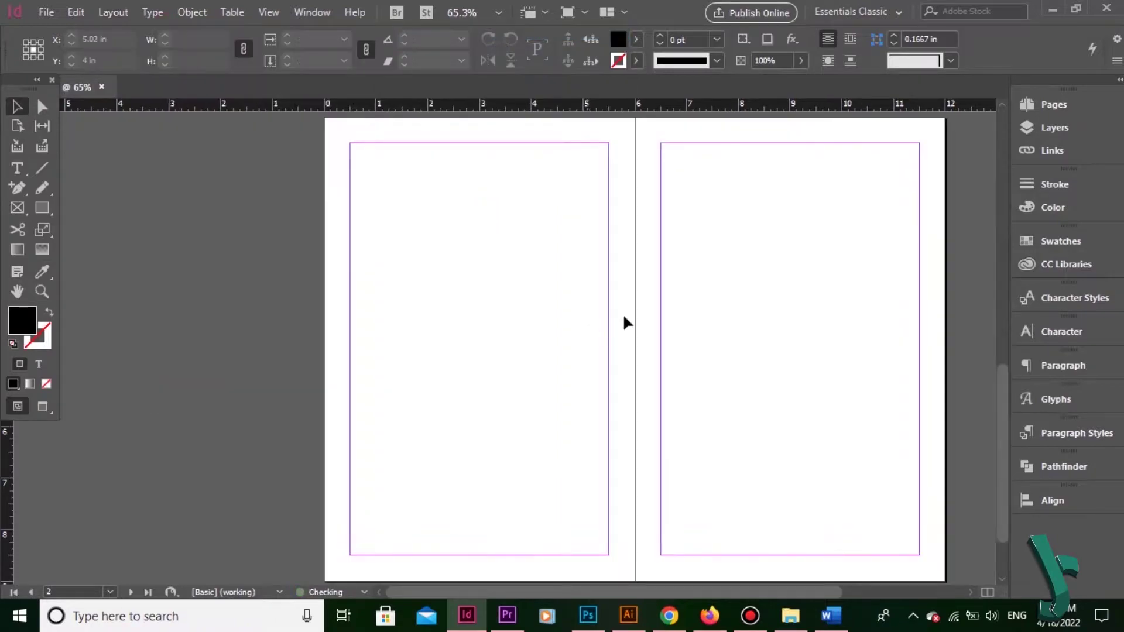
- Copy the three column frames from page 1 and fit a set inside the margins of both page 2 and page 3
{"action": "left_click_drag", "start_coordinate": [713, 192], "coordinate": [539, 501]}
{"action": "left_click_drag", "start_coordinate": [462, 255], "coordinate": [685, 287]}
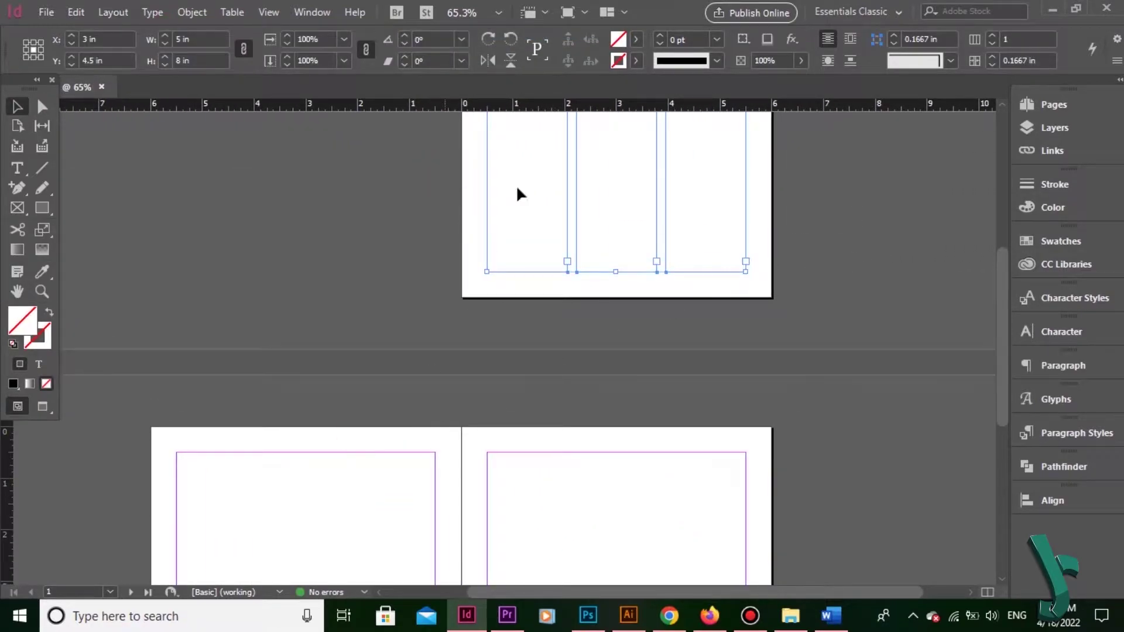
{"action": "left_click_drag", "start_coordinate": [294, 517], "coordinate": [469, 326]}
{"action": "left_click", "coordinate": [469, 326]}
{"action": "key", "text": "ctrl+v"}
{"action": "left_click_drag", "start_coordinate": [437, 181], "coordinate": [705, 406]}
{"action": "left_click", "coordinate": [691, 273]}
{"action": "key", "text": "ctrl+z"}
{"action": "key", "text": "ctrl+a"}
{"action": "left_click_drag", "start_coordinate": [363, 343], "coordinate": [671, 354]}
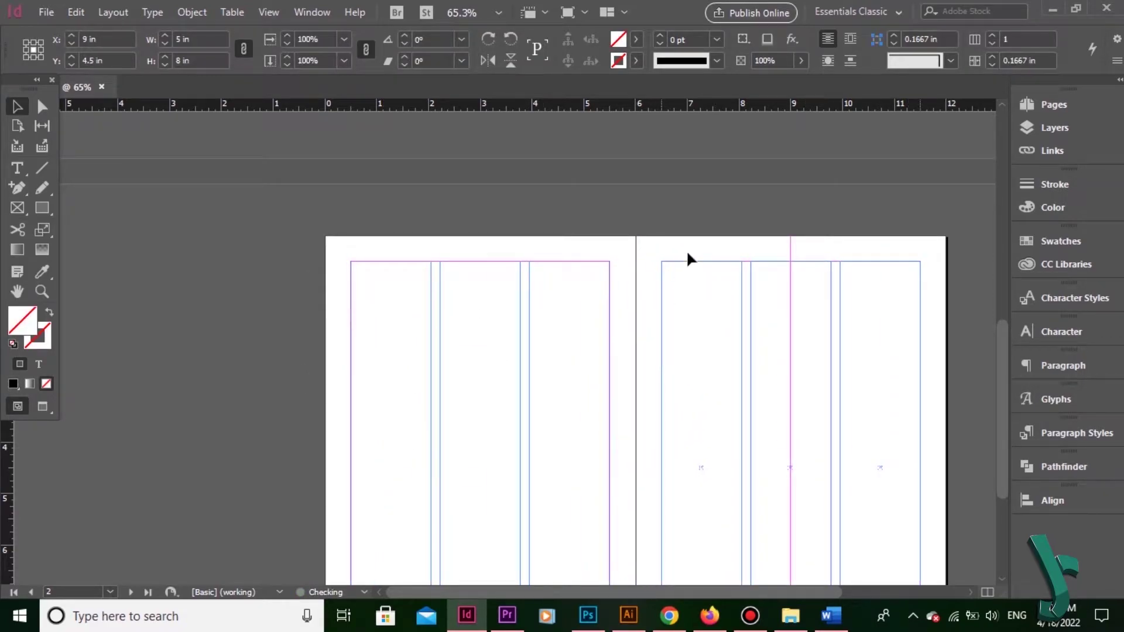
{"action": "left_click", "coordinate": [685, 209]}
{"action": "left_click_drag", "start_coordinate": [673, 176], "coordinate": [642, 395]}
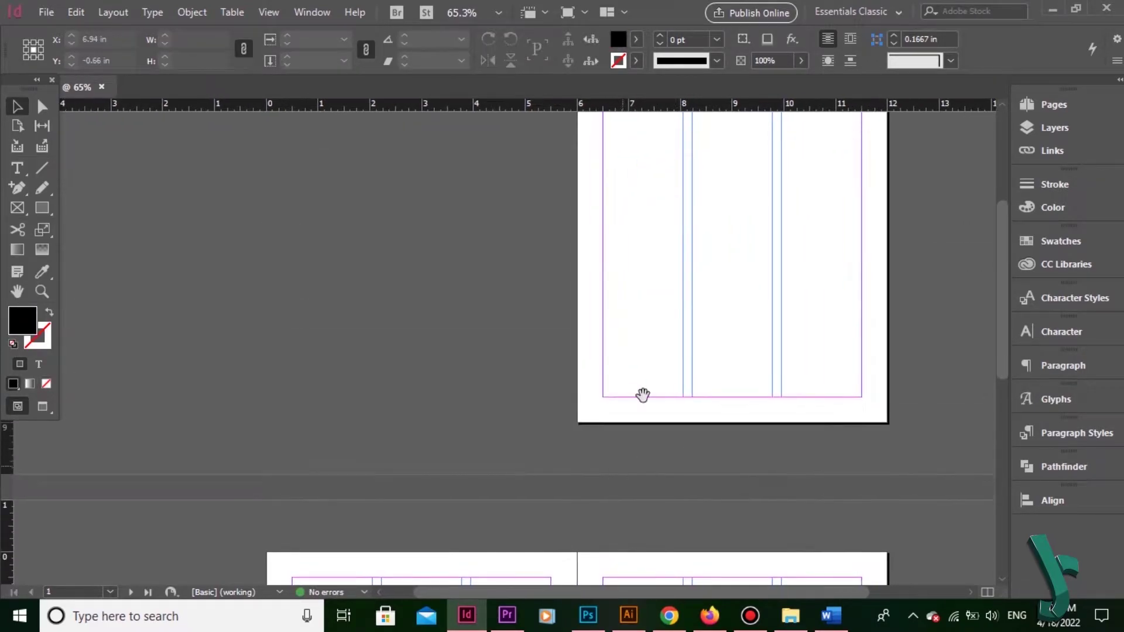
{"action": "left_click_drag", "start_coordinate": [658, 311], "coordinate": [446, 473]}
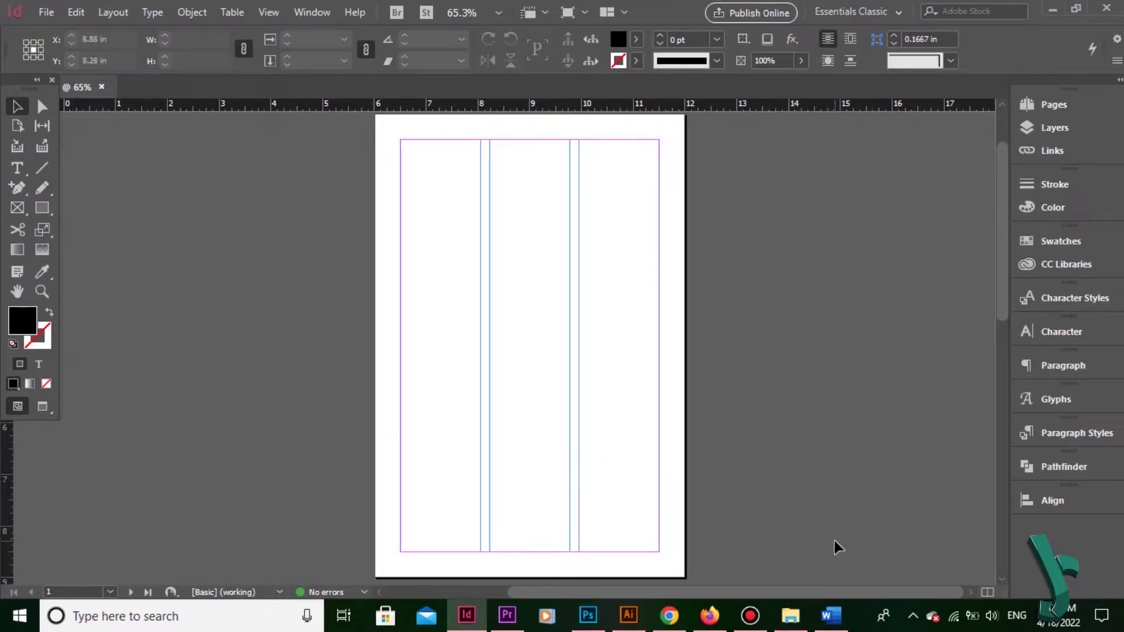
- Create a new 6 × 9 in document named Columns with four columns and a narrower column gutter
{"action": "left_click", "coordinate": [46, 11]}
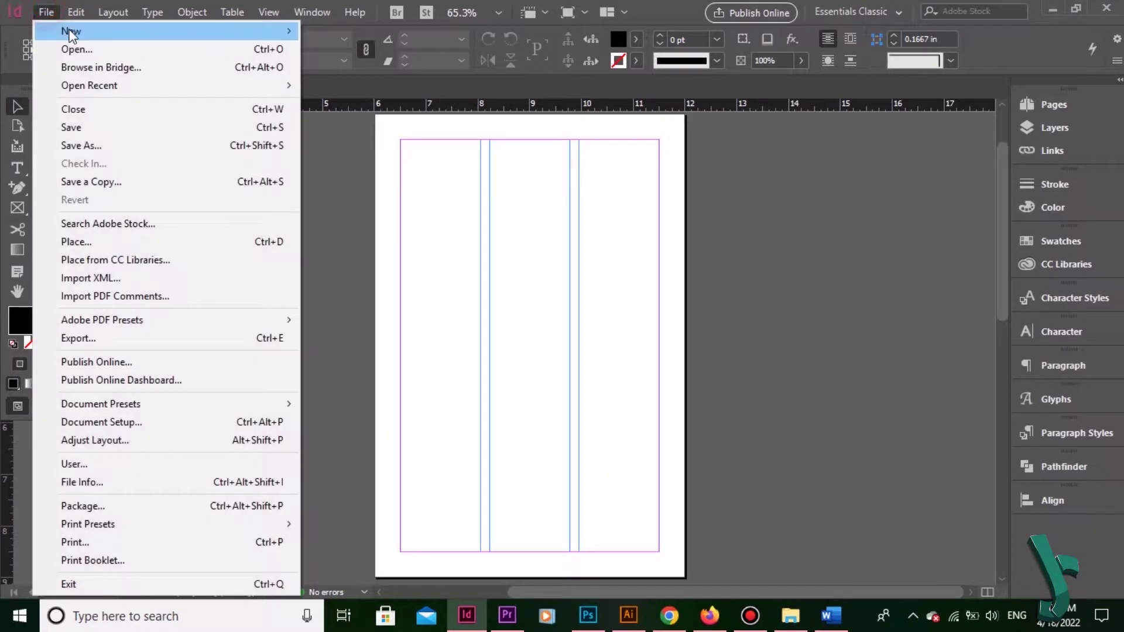
{"action": "left_click", "coordinate": [402, 32]}
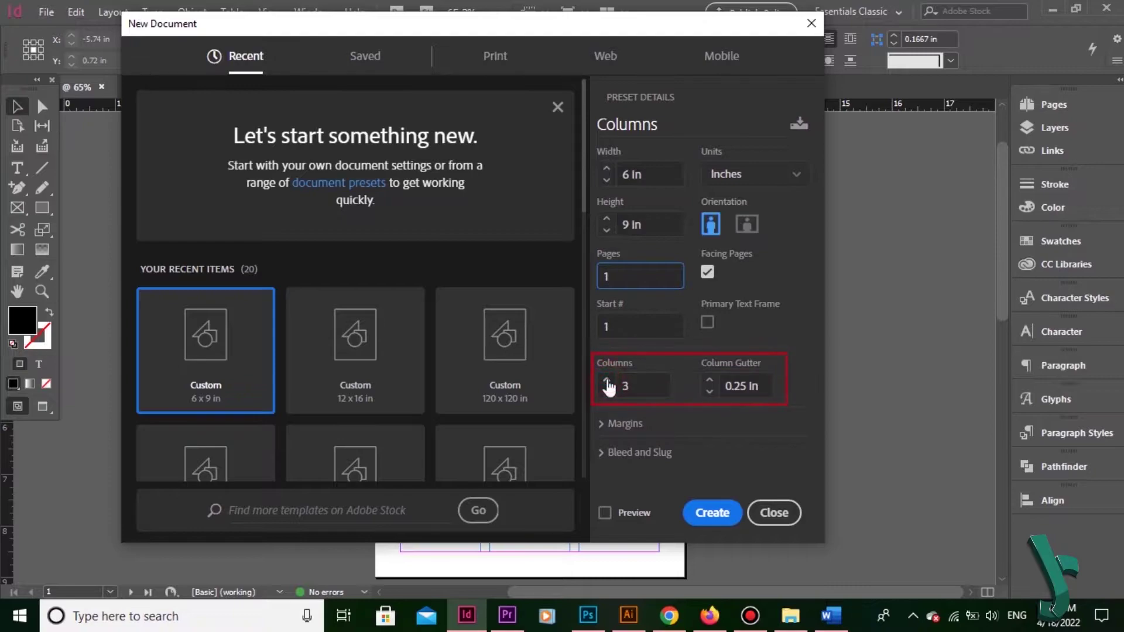
{"action": "left_click", "coordinate": [606, 381]}
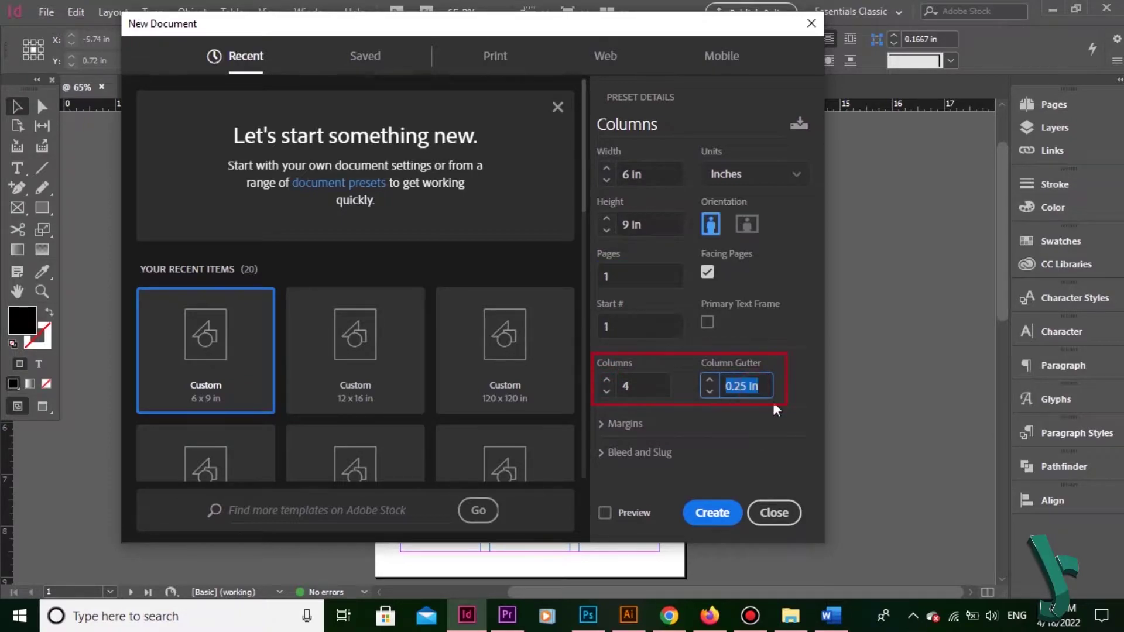
{"action": "key", "text": "Return"}
- Draw a text frame filling the first column, paste the Lorem ipsum text into it, and remove the blank space before the text
{"action": "key", "text": "t"}
{"action": "left_click_drag", "start_coordinate": [401, 144], "coordinate": [460, 555]}
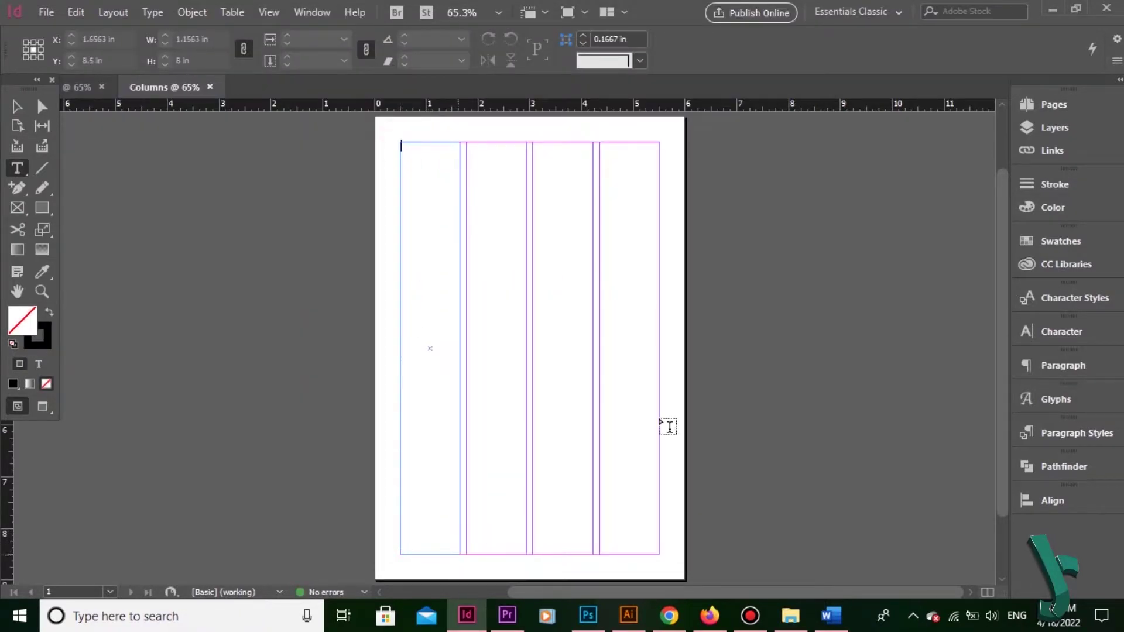
{"action": "key", "text": "ctrl+v"}
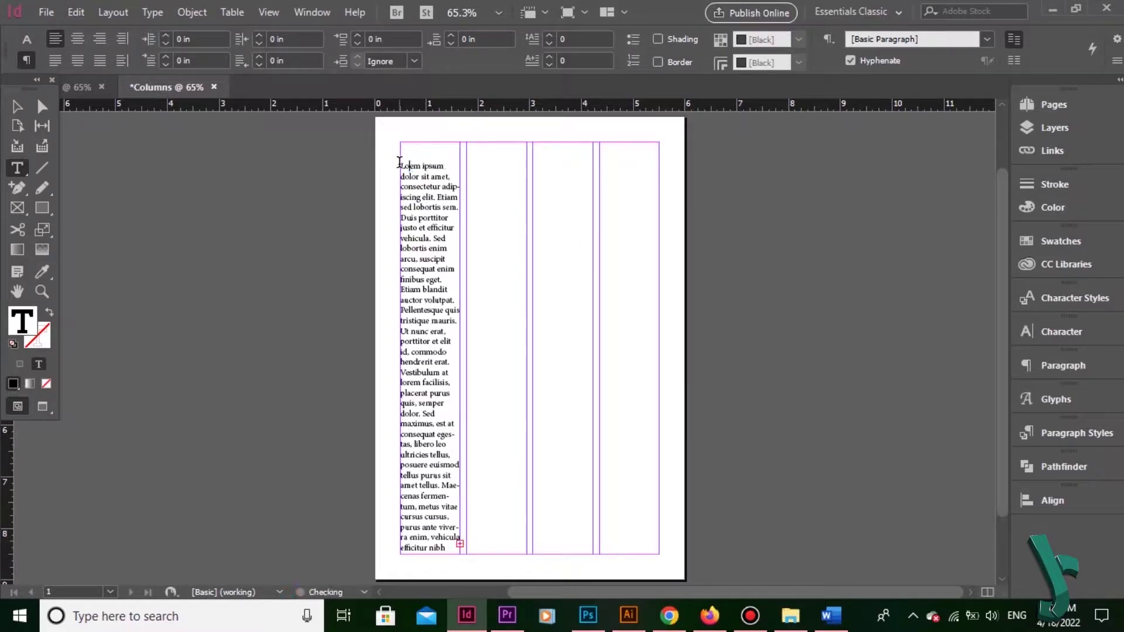
{"action": "key", "text": "BackSpace"}
{"action": "key", "text": "BackSpace"}
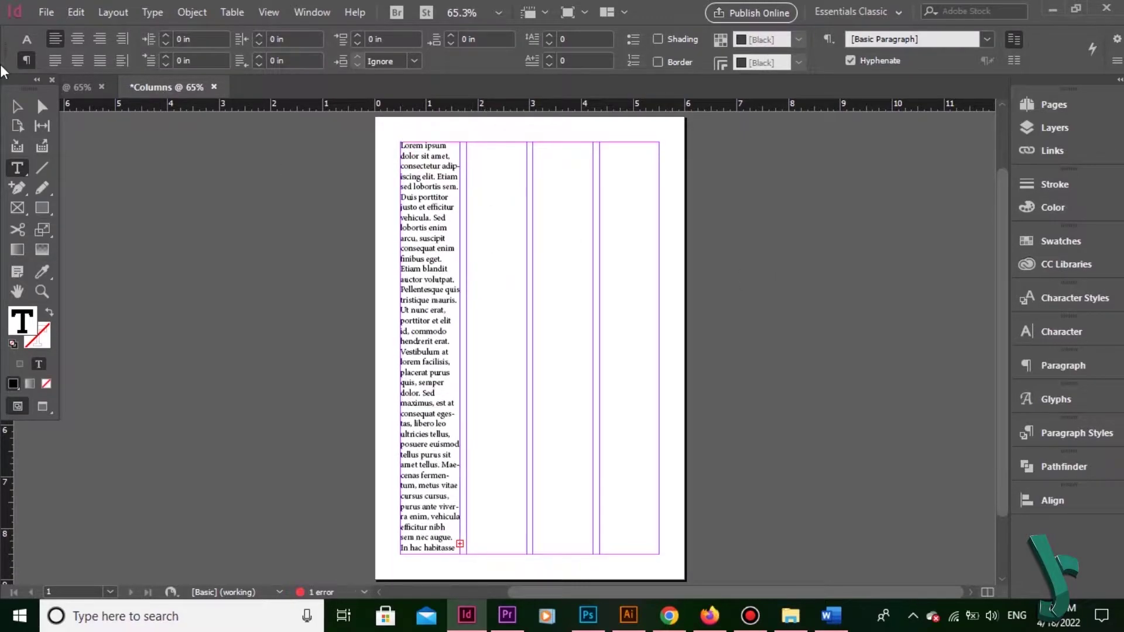
- Thread the overset text from the first column through the second, third and fourth columns
{"action": "left_click", "coordinate": [17, 106]}
{"action": "left_click", "coordinate": [460, 545]}
{"action": "left_click", "coordinate": [467, 144]}
{"action": "left_click", "coordinate": [527, 544]}
{"action": "left_click", "coordinate": [534, 142]}
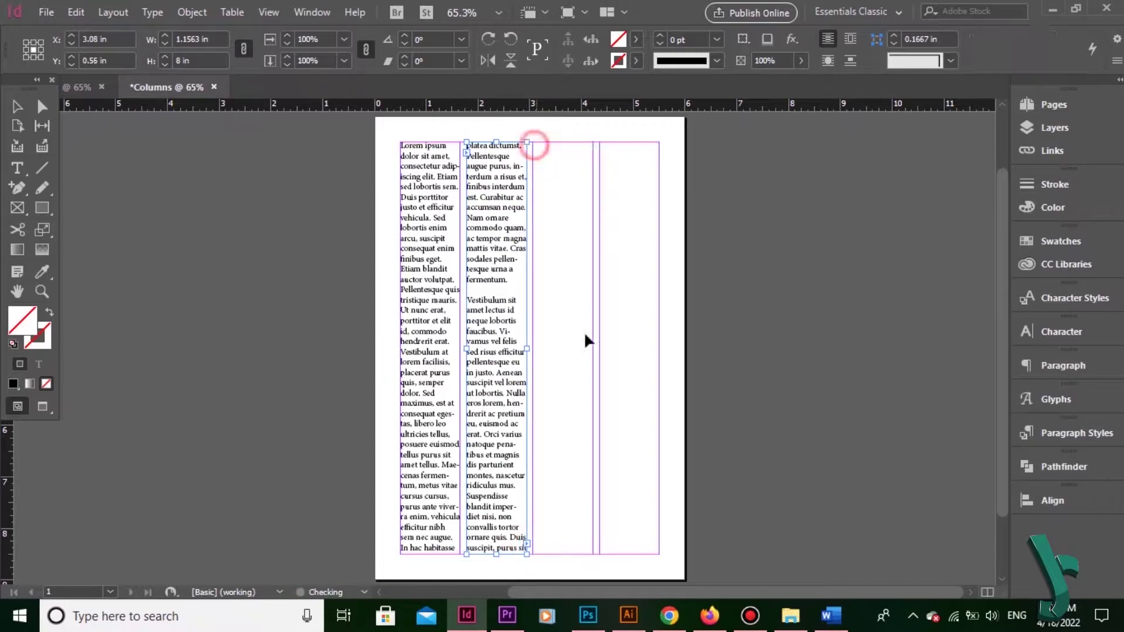
{"action": "left_click", "coordinate": [593, 544]}
{"action": "left_click", "coordinate": [600, 142]}
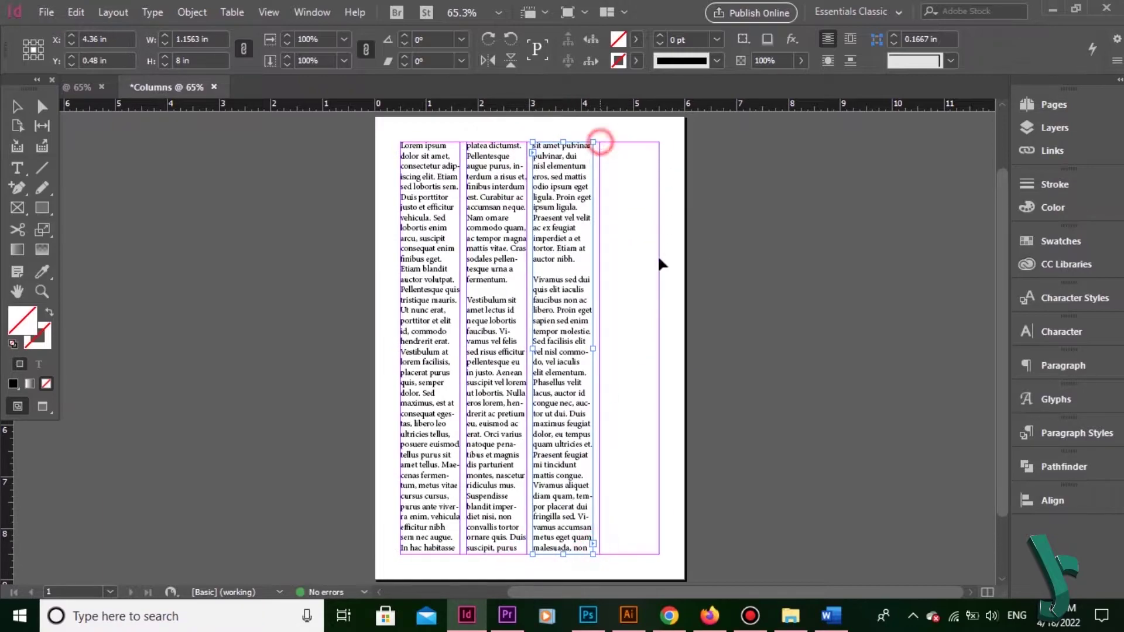
- Add a second page and continue the overset text into its first two columns
{"action": "left_click", "coordinate": [150, 13]}
{"action": "mouse_move", "coordinate": [129, 12]}
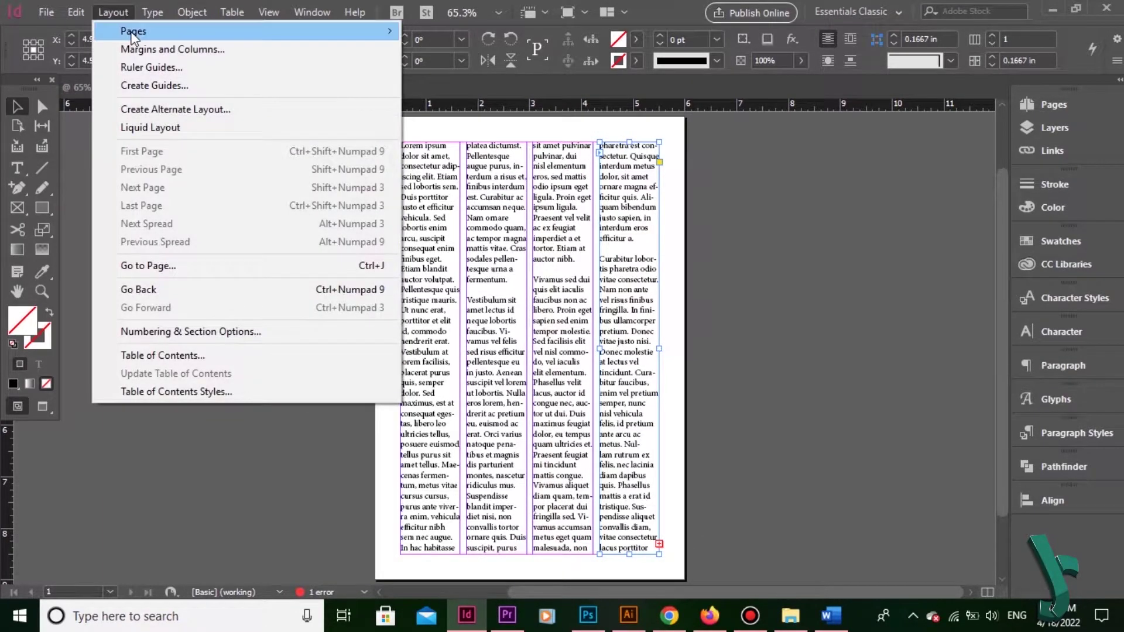
{"action": "left_click", "coordinate": [445, 31]}
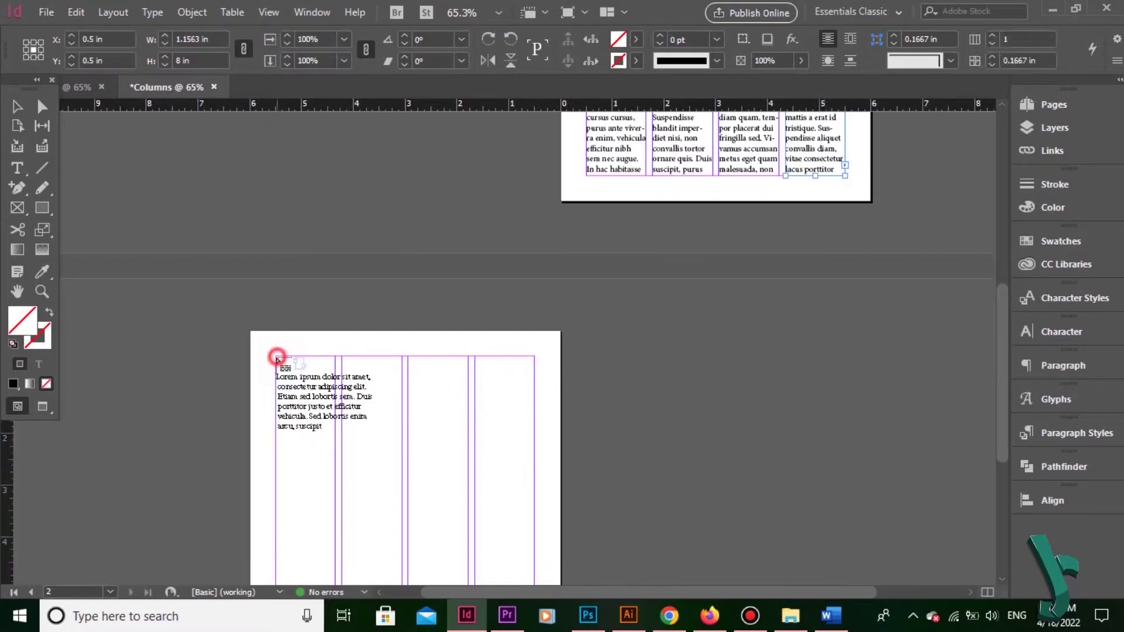
{"action": "left_click", "coordinate": [275, 356]}
{"action": "left_click_drag", "start_coordinate": [407, 489], "coordinate": [430, 272]}
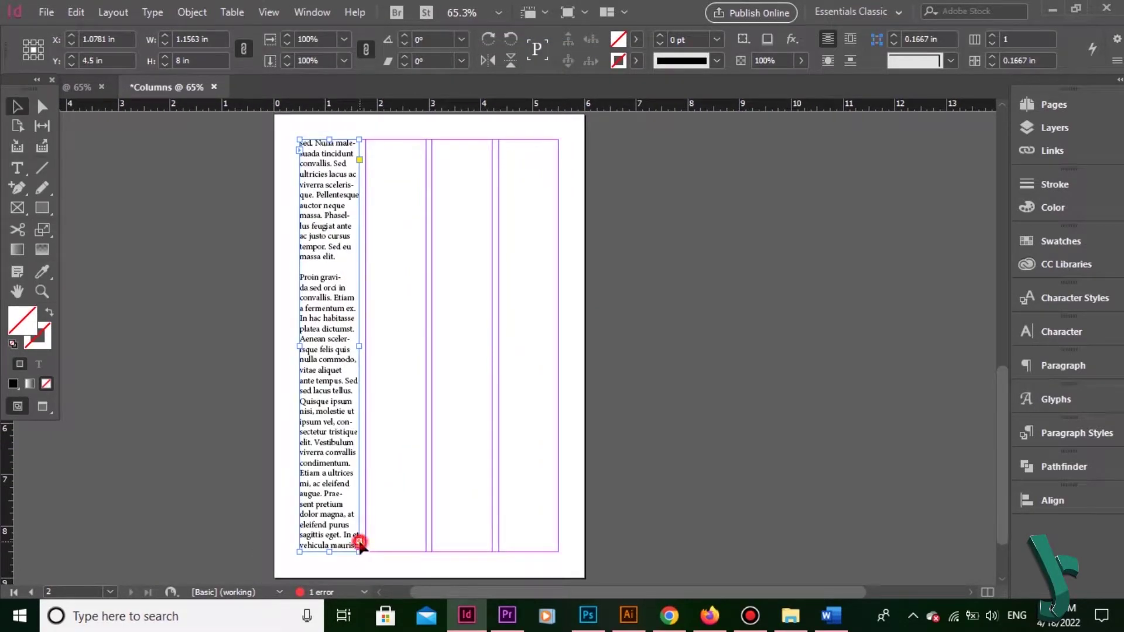
{"action": "left_click", "coordinate": [359, 541]}
{"action": "left_click", "coordinate": [370, 145]}
{"action": "left_click_drag", "start_coordinate": [515, 218], "coordinate": [462, 474]}
{"action": "left_click_drag", "start_coordinate": [680, 246], "coordinate": [459, 563]}
{"action": "left_click_drag", "start_coordinate": [666, 351], "coordinate": [667, 385]}
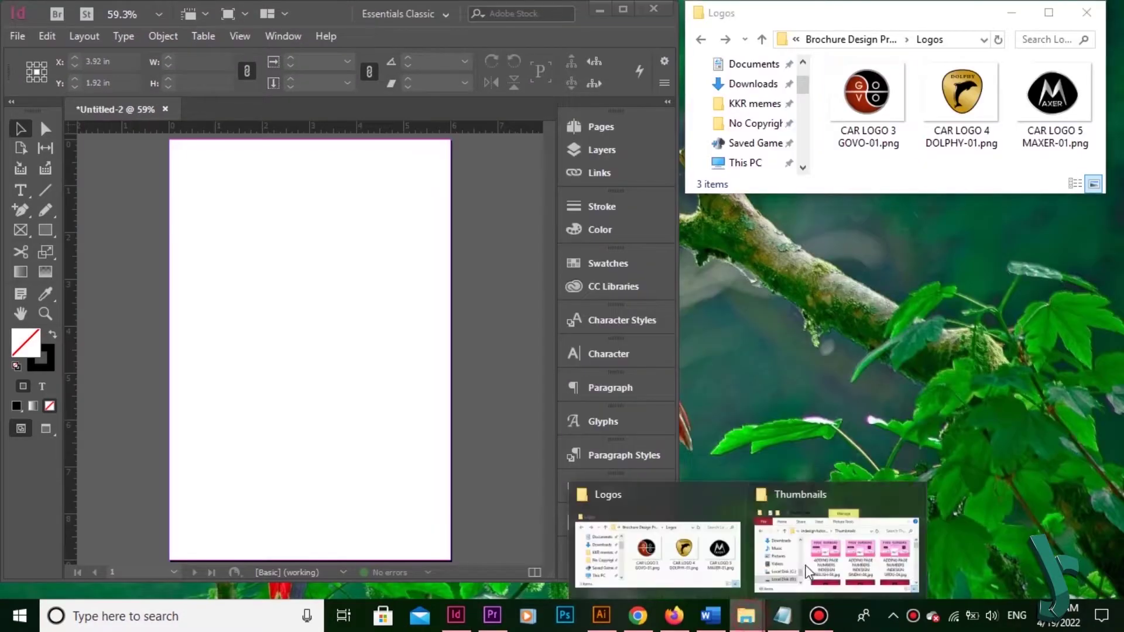
- Bring up the source text in Notepad and paste it into the tall text frame at the page's left margin
{"action": "left_click", "coordinate": [784, 620]}
{"action": "left_click", "coordinate": [783, 618]}
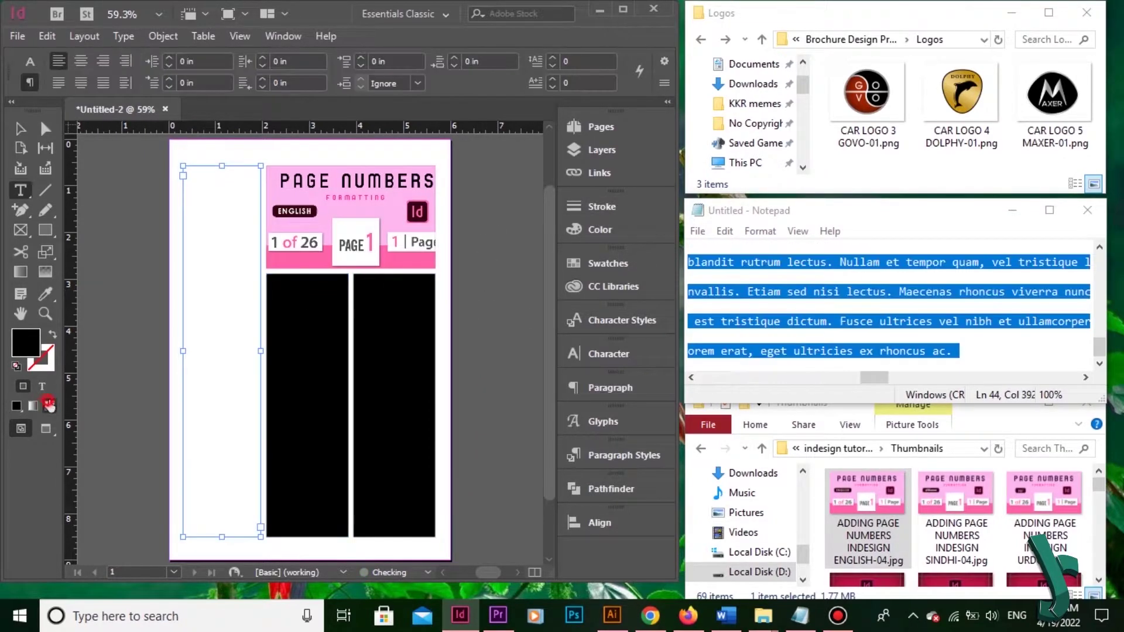
{"action": "left_click", "coordinate": [194, 172]}
{"action": "key", "text": "ctrl+v"}
{"action": "key", "text": "Escape"}
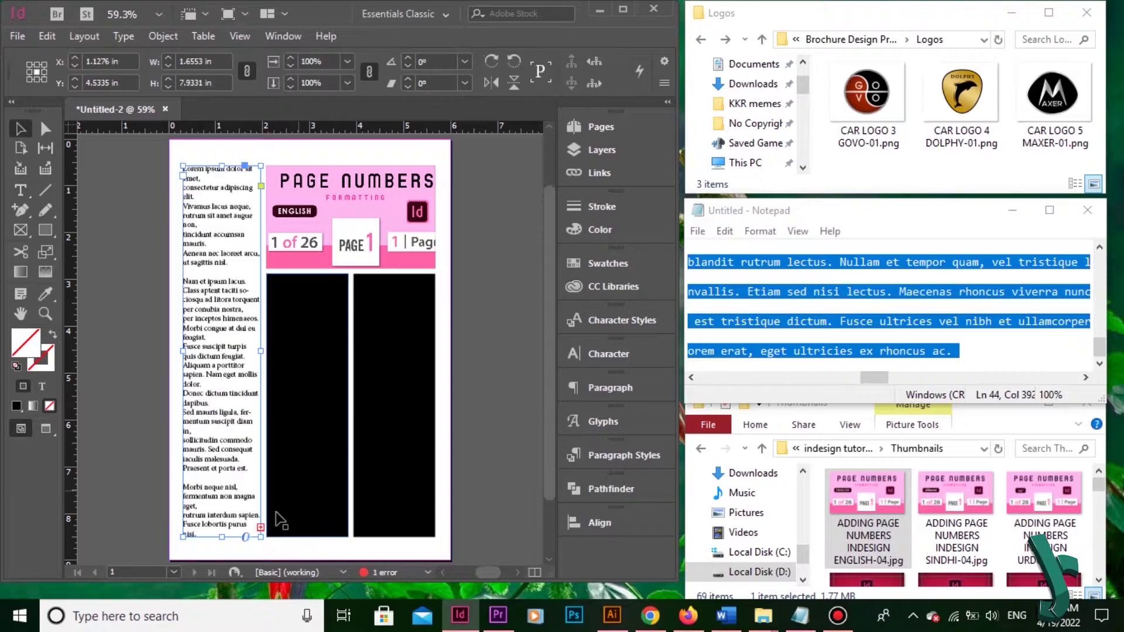
- Flow the overset text from the left frame into the two black placeholder frames below the banner image
{"action": "left_click", "coordinate": [261, 527]}
{"action": "left_click", "coordinate": [299, 338]}
{"action": "left_click", "coordinate": [348, 528]}
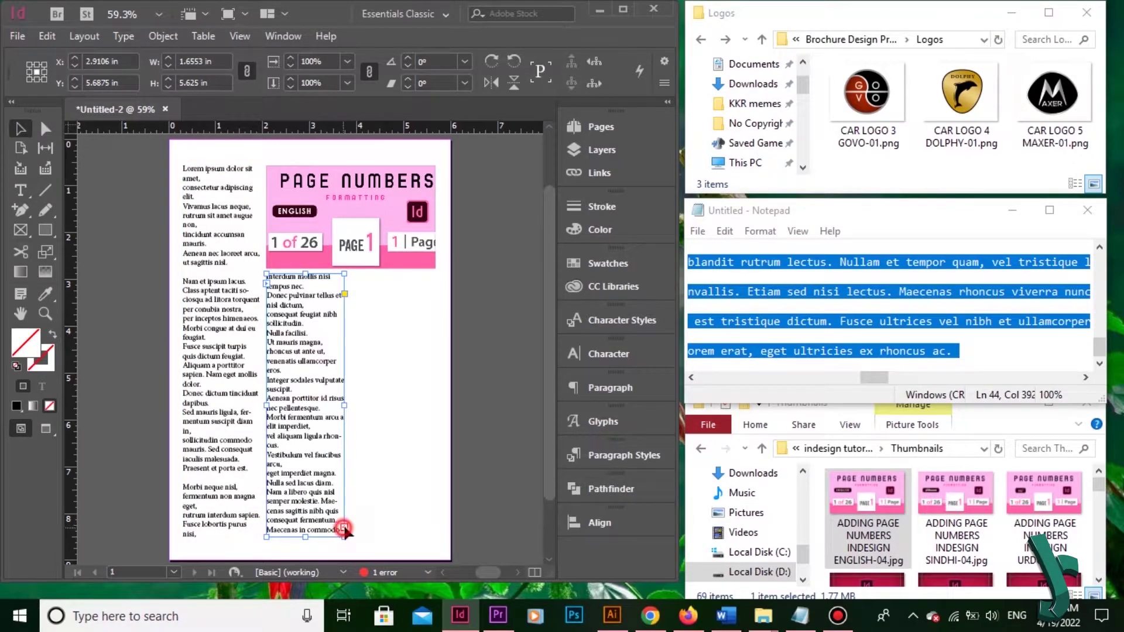
{"action": "left_click", "coordinate": [364, 316]}
- Lower the top edges of the text frames, making the two under the banner 5.5 in high and the left one about 5.82 in
{"action": "left_click_drag", "start_coordinate": [350, 273], "coordinate": [350, 281]}
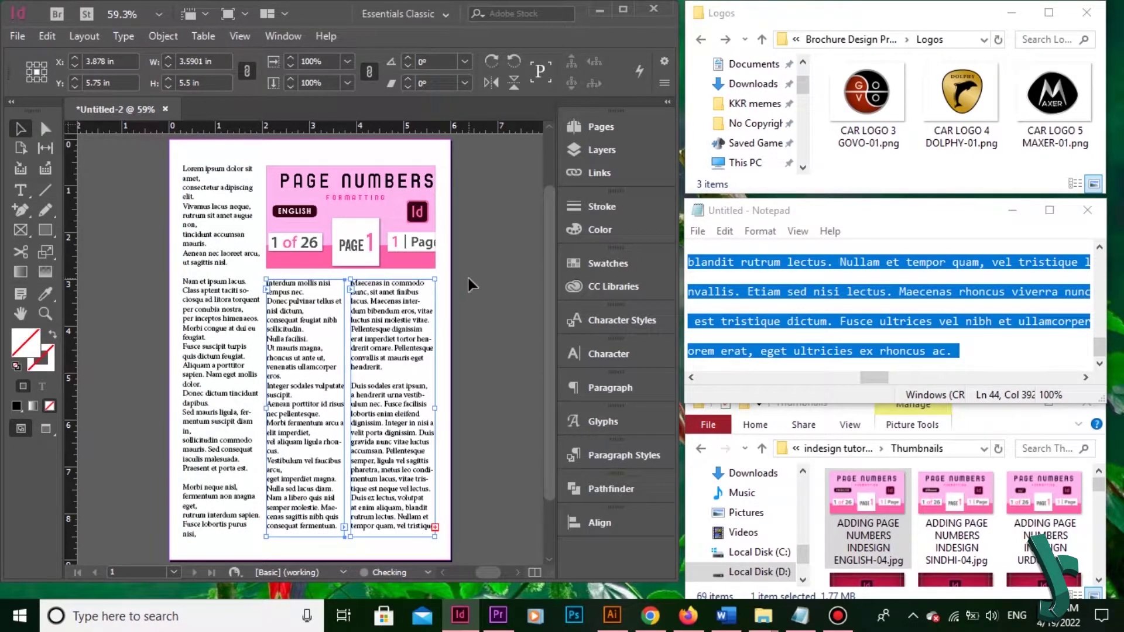
{"action": "left_click_drag", "start_coordinate": [222, 166], "coordinate": [215, 264]}
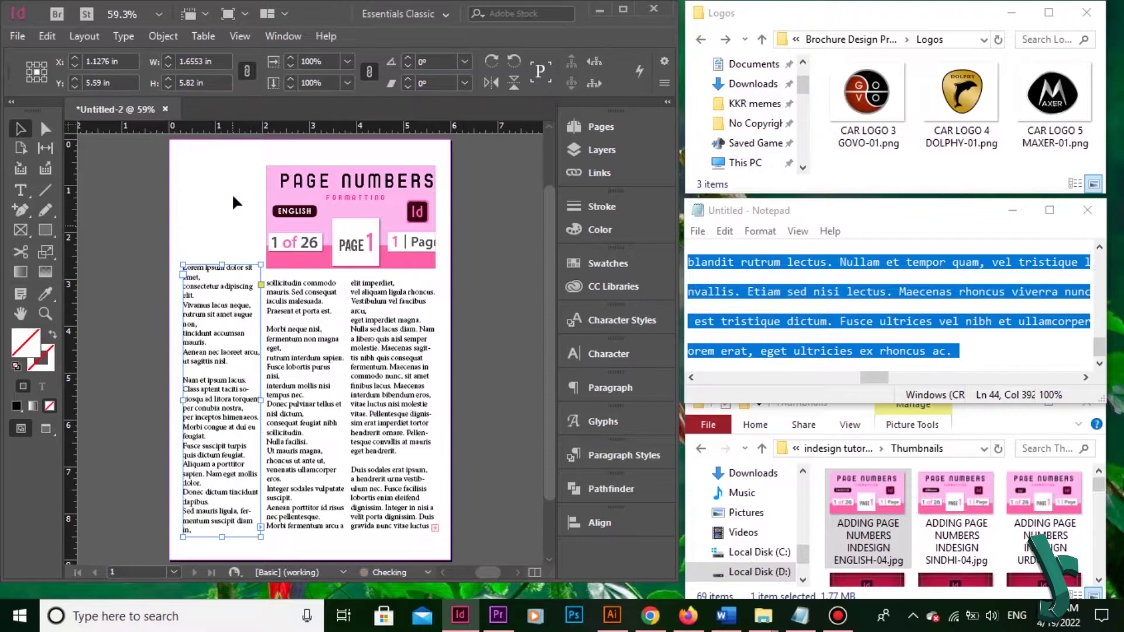
- Place the image CAR LOGO 4 DOLPHY-01.png in the empty space above the left text column
{"action": "left_click", "coordinate": [233, 197]}
{"action": "mouse_move", "coordinate": [961, 97]}
{"action": "left_mouse_down"}
{"action": "mouse_move", "coordinate": [208, 186]}
{"action": "mouse_move", "coordinate": [252, 228]}
{"action": "left_mouse_up"}
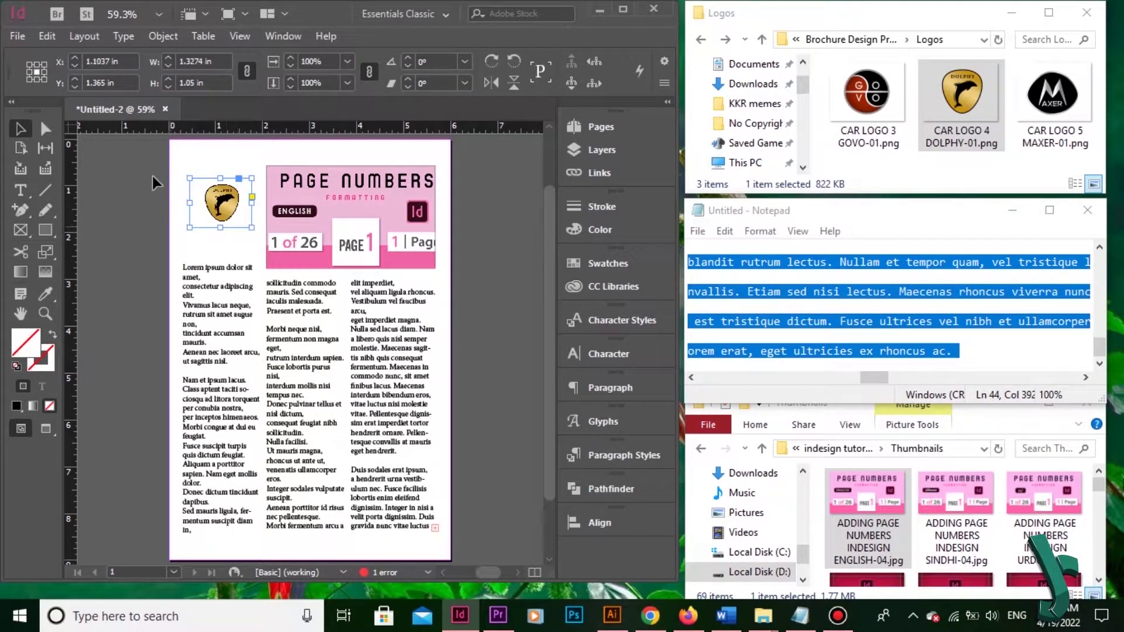
{"action": "left_click", "coordinate": [151, 250]}
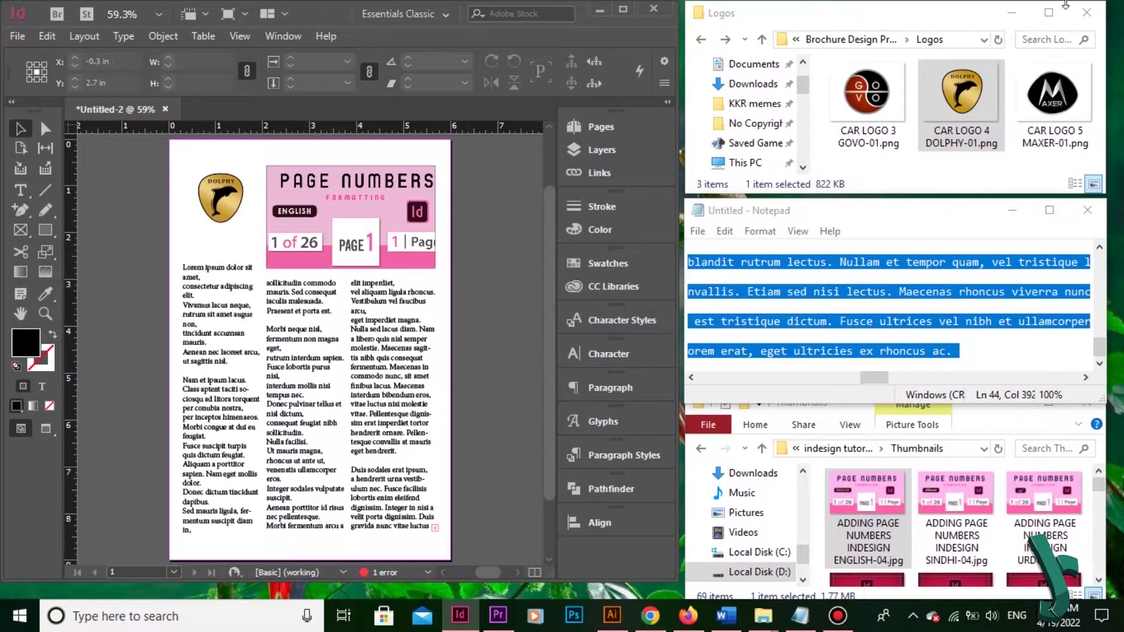
- Close the Logos and Thumbnails folder windows, and close the Notepad file without saving it
{"action": "left_click", "coordinate": [1086, 13]}
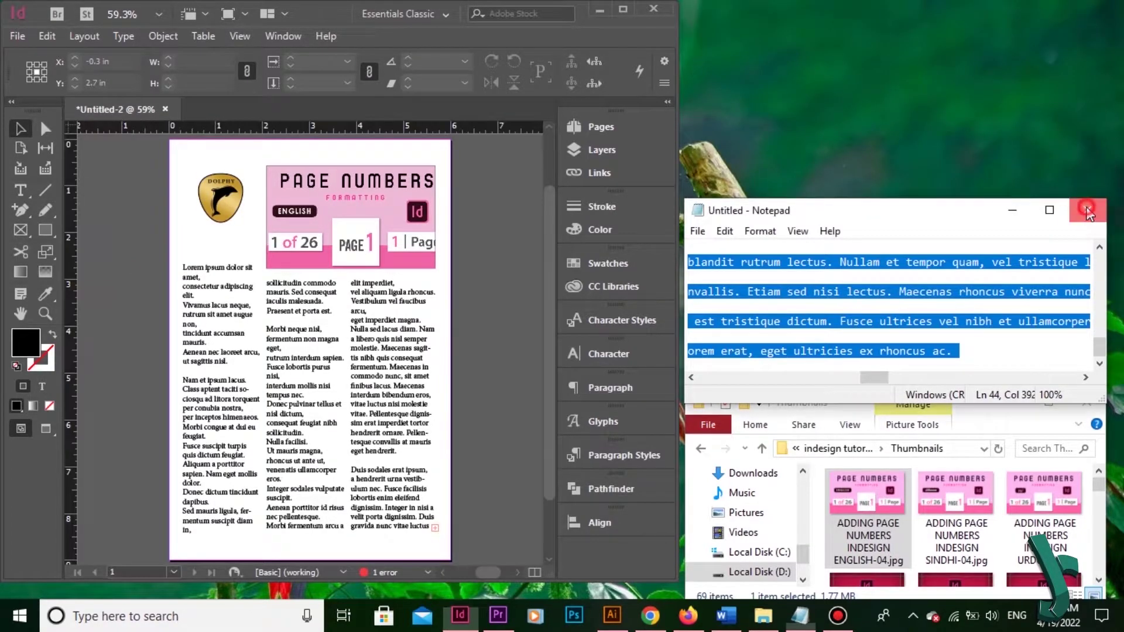
{"action": "left_click", "coordinate": [1086, 212]}
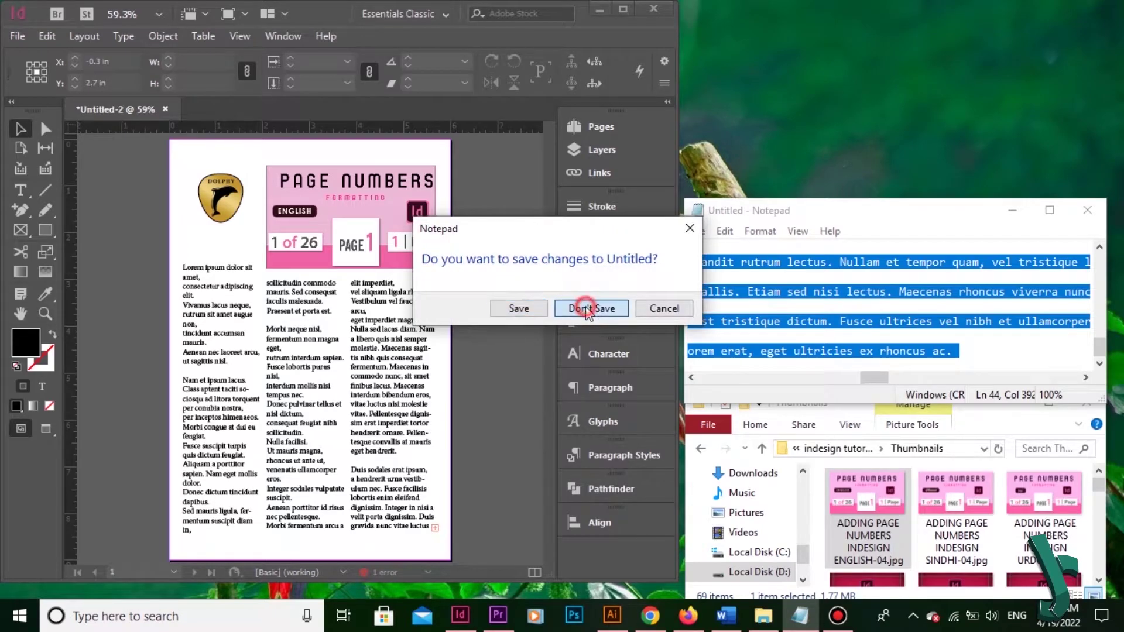
{"action": "left_click", "coordinate": [574, 306]}
{"action": "left_click", "coordinate": [1084, 414]}
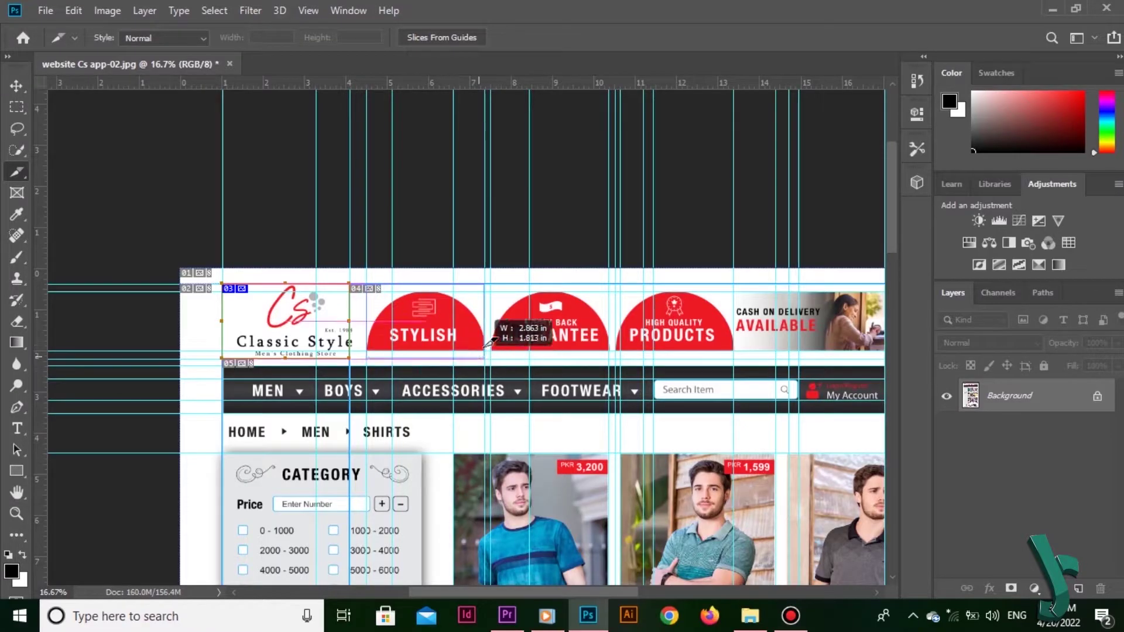
- Slice the Stylish, Money Back Guarantee, High Quality Products and Cash on Delivery header graphics and the search box along the guides
{"action": "left_click_drag", "start_coordinate": [484, 348], "coordinate": [485, 351]}
{"action": "left_click_drag", "start_coordinate": [491, 285], "coordinate": [608, 351]}
{"action": "left_click_drag", "start_coordinate": [616, 284], "coordinate": [734, 351]}
{"action": "scroll", "coordinate": [731, 342], "scroll_direction": "right", "scroll_amount": 5}
{"action": "mouse_move", "coordinate": [561, 292]}
{"action": "left_mouse_down"}
{"action": "mouse_move", "coordinate": [703, 345]}
{"action": "mouse_move", "coordinate": [769, 350]}
{"action": "mouse_move", "coordinate": [704, 392]}
{"action": "mouse_move", "coordinate": [712, 400]}
{"action": "left_mouse_up"}
{"action": "left_click_drag", "start_coordinate": [481, 380], "coordinate": [627, 401]}
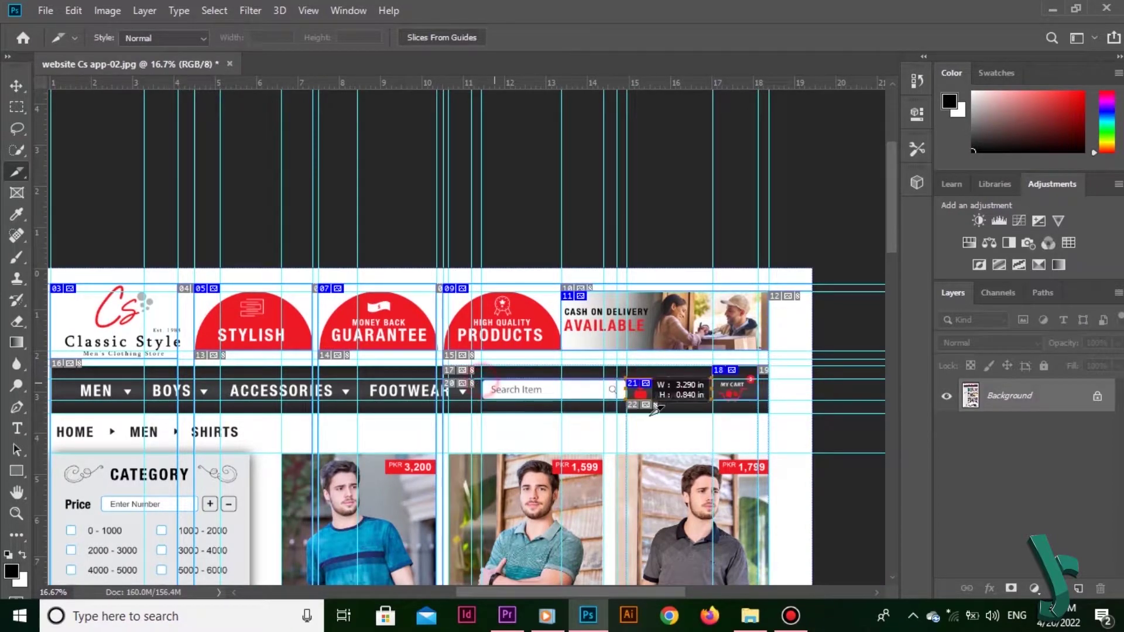
- Slice the product photos and the page sections beneath the navigation bar along the guides
{"action": "left_click_drag", "start_coordinate": [892, 243], "coordinate": [904, 279]}
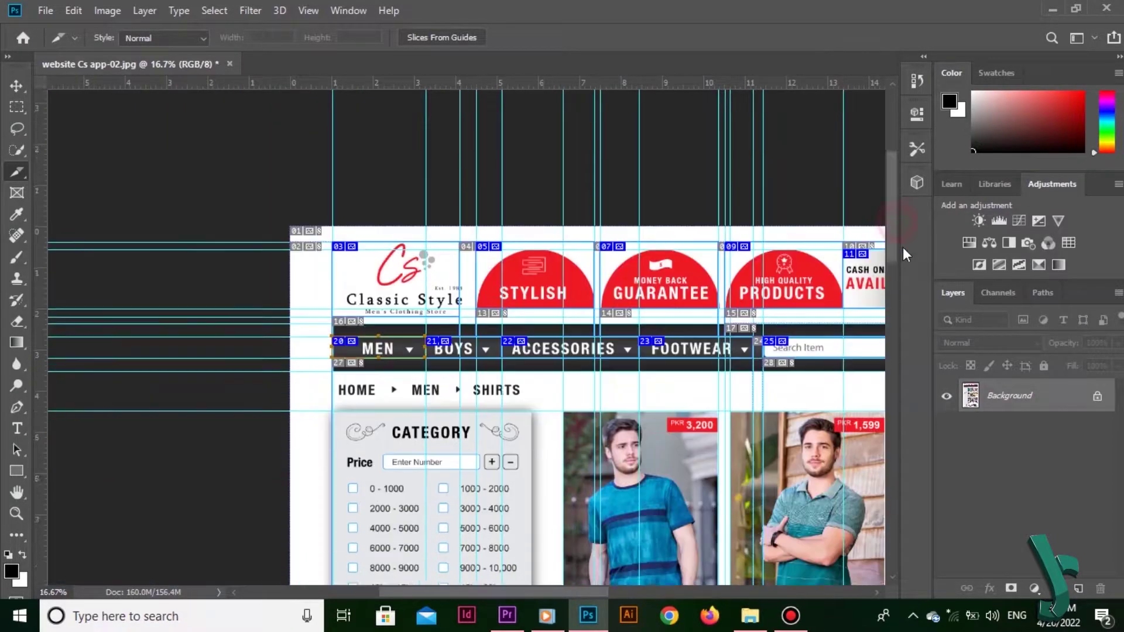
{"action": "left_click_drag", "start_coordinate": [565, 289], "coordinate": [720, 502]}
{"action": "scroll", "coordinate": [720, 502], "scroll_direction": "right", "scroll_amount": 5}
{"action": "mouse_move", "coordinate": [449, 500]}
{"action": "left_mouse_down"}
{"action": "mouse_move", "coordinate": [603, 301]}
{"action": "mouse_move", "coordinate": [769, 513]}
{"action": "left_mouse_up"}
{"action": "scroll", "coordinate": [148, 433], "scroll_direction": "down", "scroll_amount": 3}
{"action": "left_click_drag", "start_coordinate": [580, 593], "coordinate": [522, 593]}
{"action": "left_click_drag", "start_coordinate": [261, 221], "coordinate": [458, 261]}
- Open the sliced page for web export and select the product photo slices, including the second row, in the optimized GIF preview
{"action": "key", "text": "ctrl+alt+shift+s"}
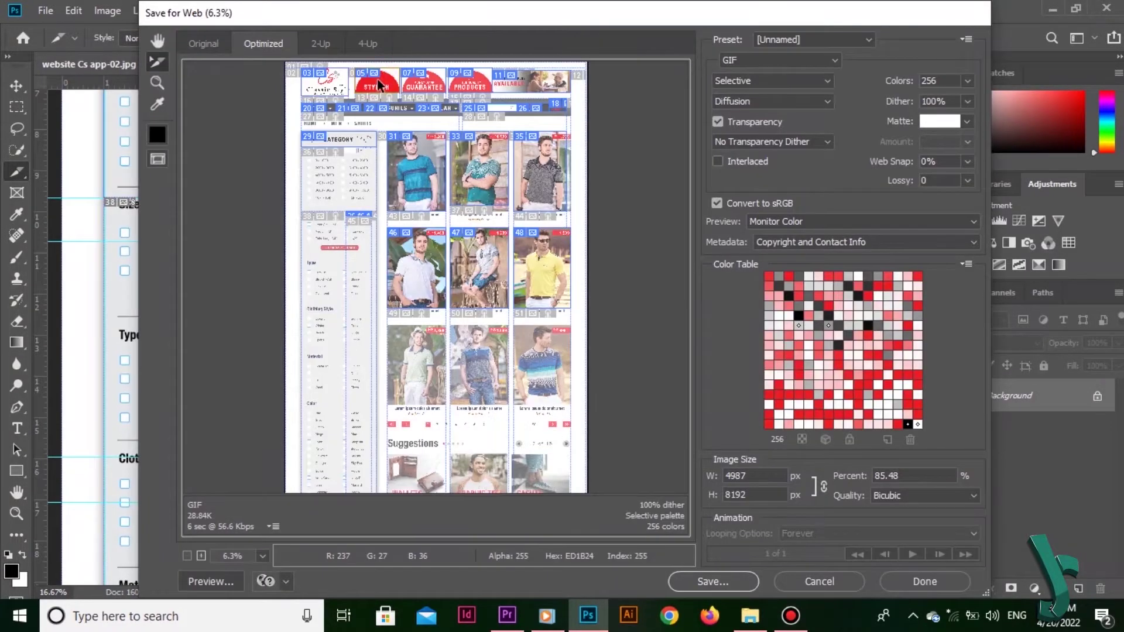
{"action": "left_click", "coordinate": [537, 167]}
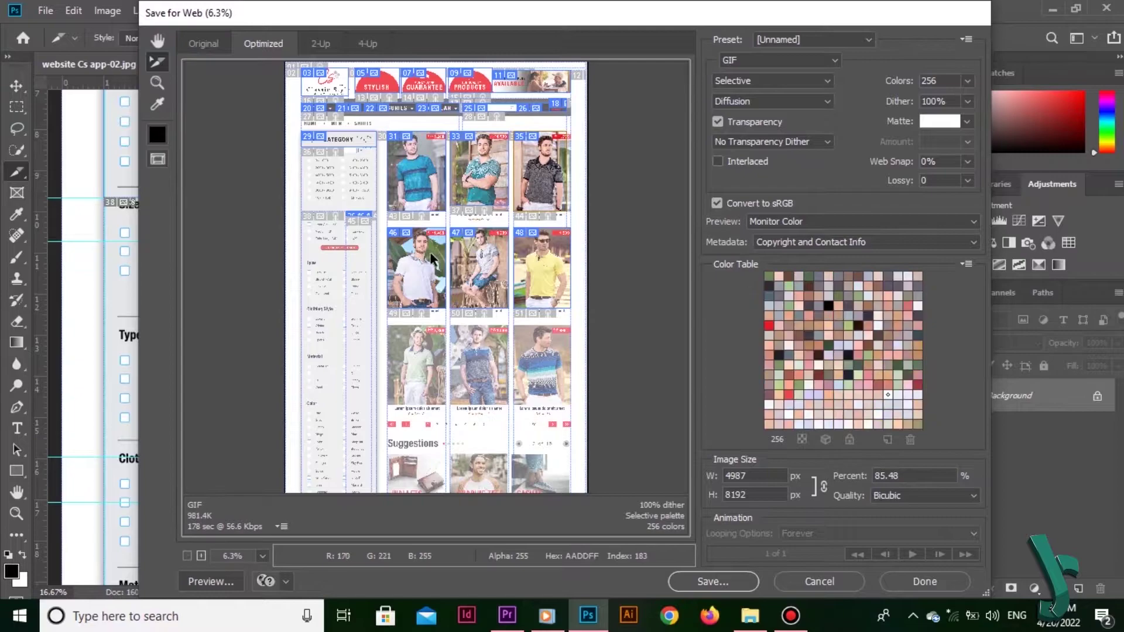
{"action": "left_click", "coordinate": [431, 252]}
{"action": "left_click", "coordinate": [475, 253]}
{"action": "left_click", "coordinate": [524, 263]}
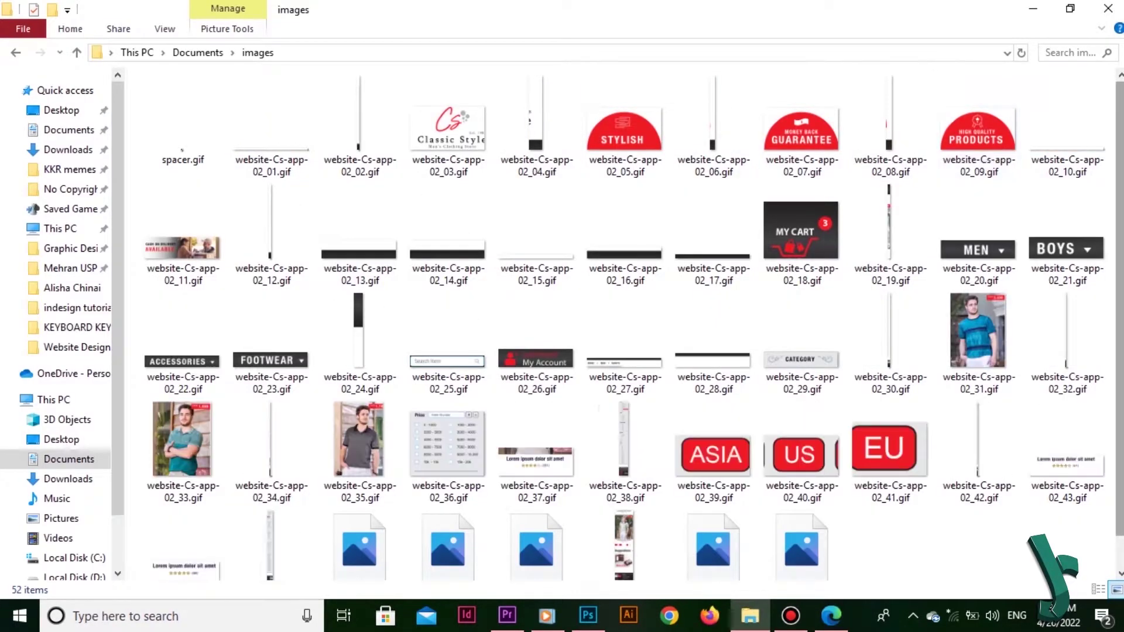
- Review the exported slices in the images folder and the website-Cs-app-02.html page in the browser
{"action": "left_click_drag", "start_coordinate": [1121, 205], "coordinate": [1122, 237]}
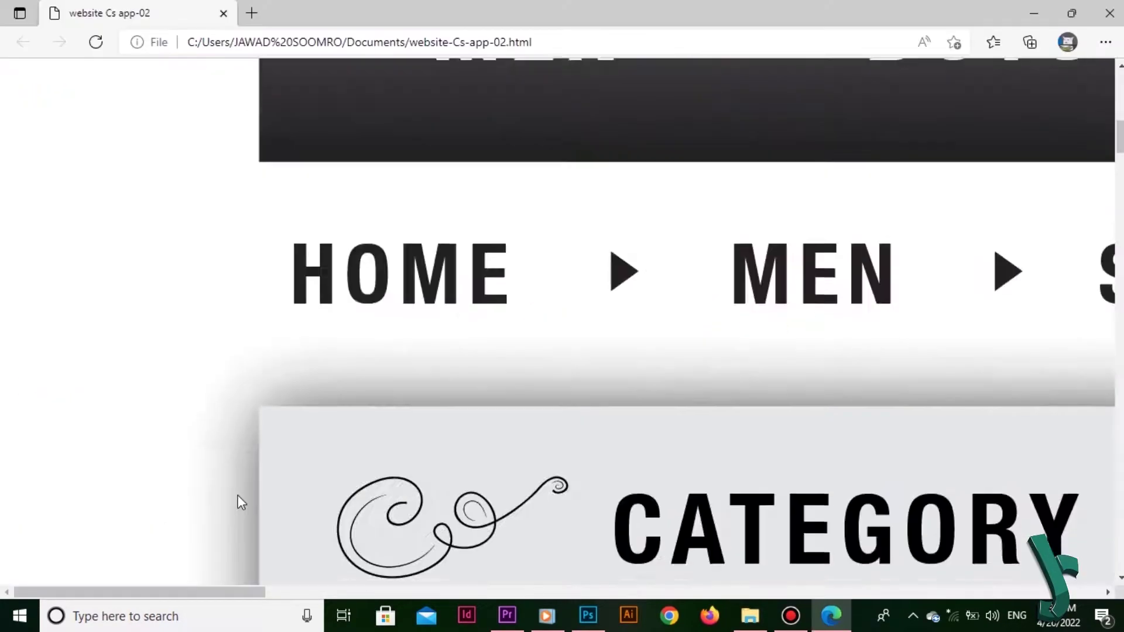
{"action": "scroll", "coordinate": [241, 494], "scroll_direction": "down", "scroll_amount": 10}
{"action": "key", "text": "ctrl+minus"}
{"action": "scroll", "coordinate": [241, 494], "scroll_direction": "up", "scroll_amount": 15}
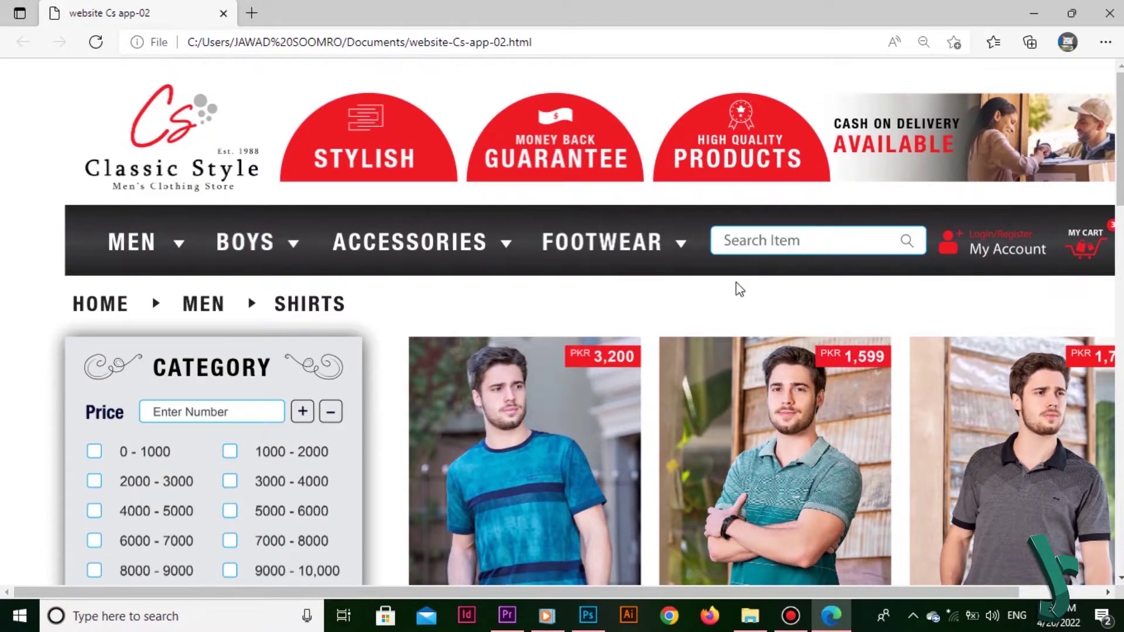
- Look over the page artboards of JS WEBSITE.ai in Illustrator and the website homepage.psd layout in Photoshop
{"action": "left_click_drag", "start_coordinate": [181, 381], "coordinate": [313, 275]}
{"action": "left_click_drag", "start_coordinate": [200, 433], "coordinate": [259, 351]}
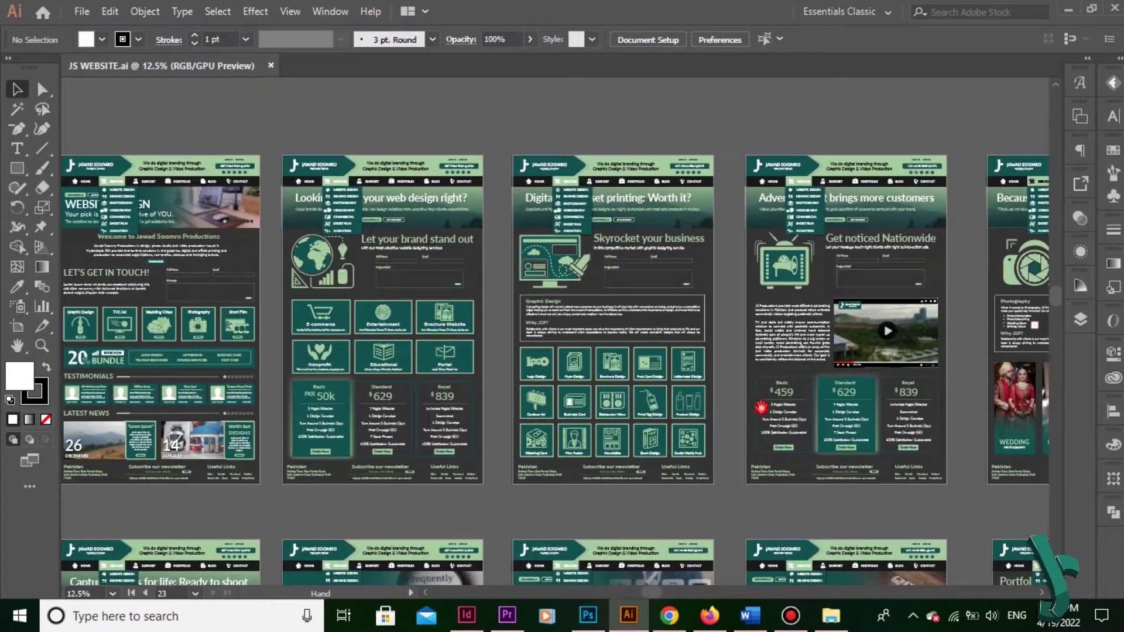
{"action": "scroll", "coordinate": [382, 401], "scroll_direction": "right", "scroll_amount": 5}
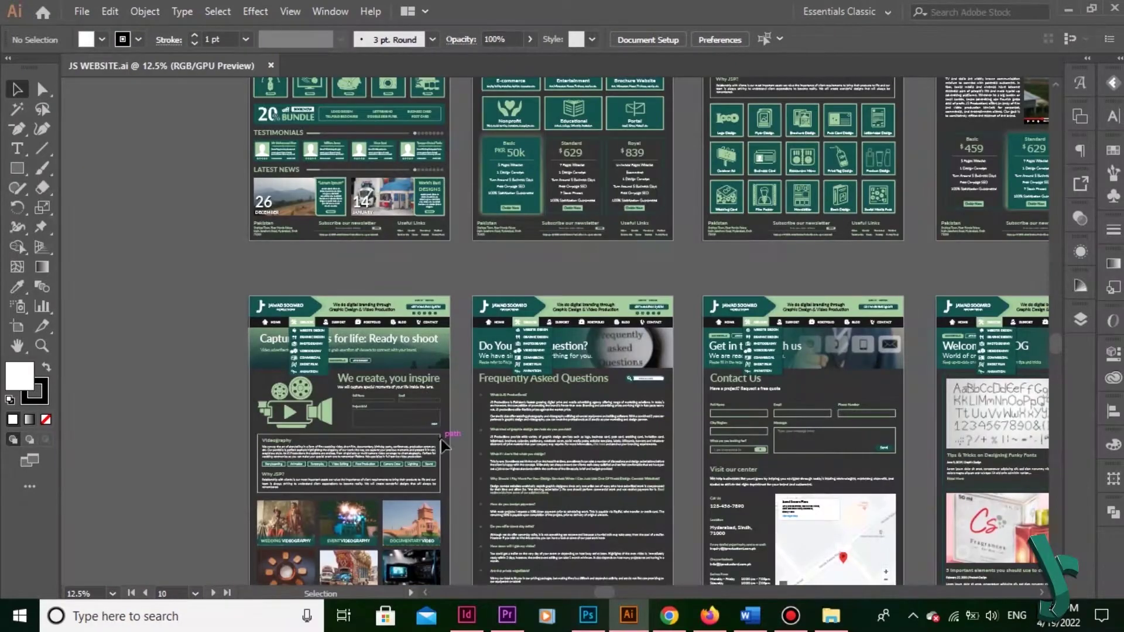
{"action": "left_click_drag", "start_coordinate": [443, 446], "coordinate": [449, 322]}
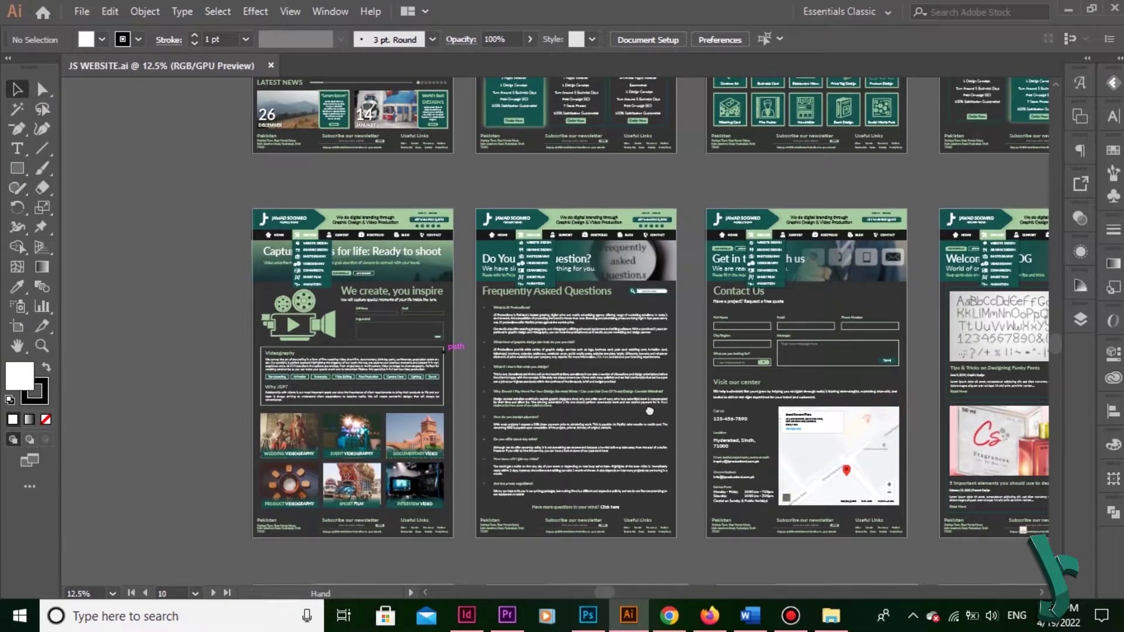
{"action": "scroll", "coordinate": [650, 414], "scroll_direction": "down", "scroll_amount": 1}
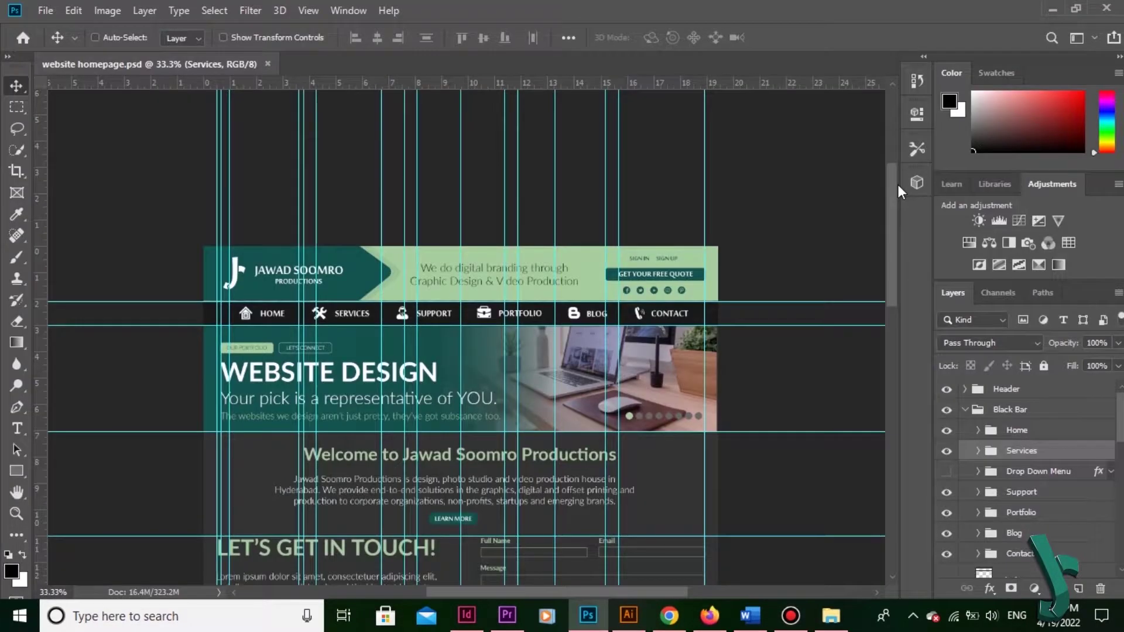
{"action": "left_click_drag", "start_coordinate": [888, 202], "coordinate": [881, 374]}
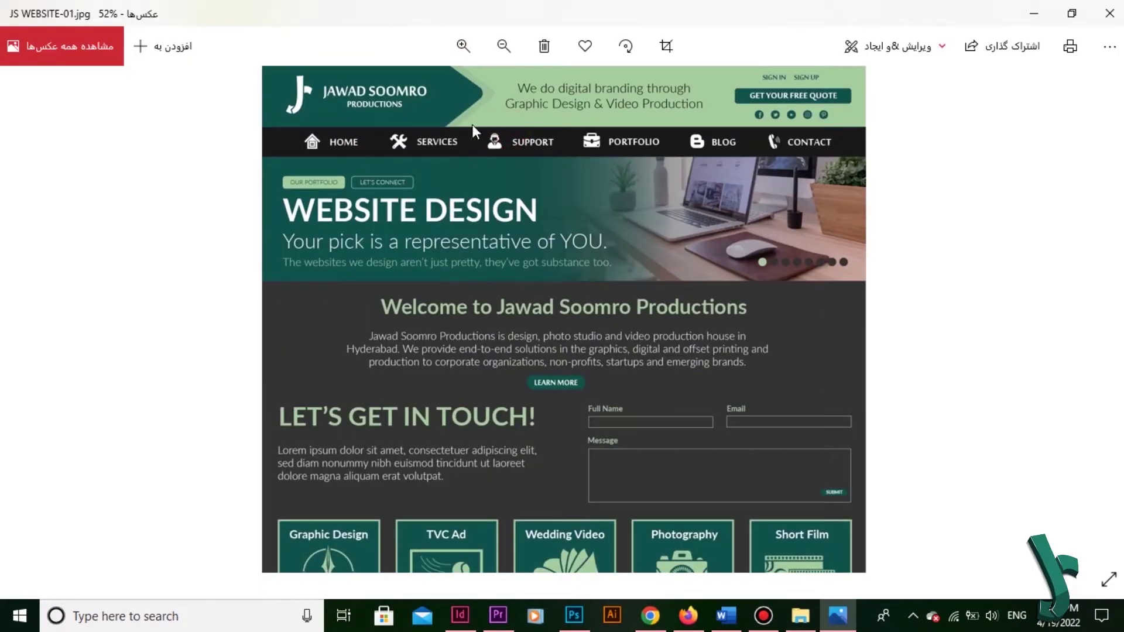
- View the exported page images from JS WEBSITE-01.jpg through JS WEBSITE-13.jpg in the photo viewer and close it
{"action": "left_click", "coordinate": [503, 46]}
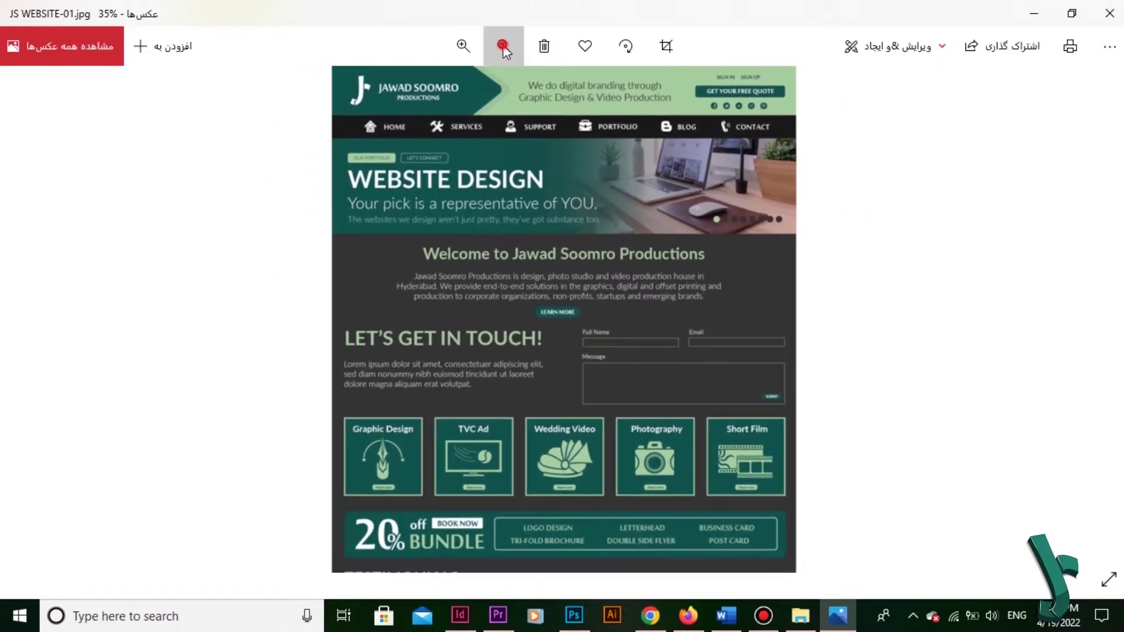
{"action": "left_click", "coordinate": [503, 46]}
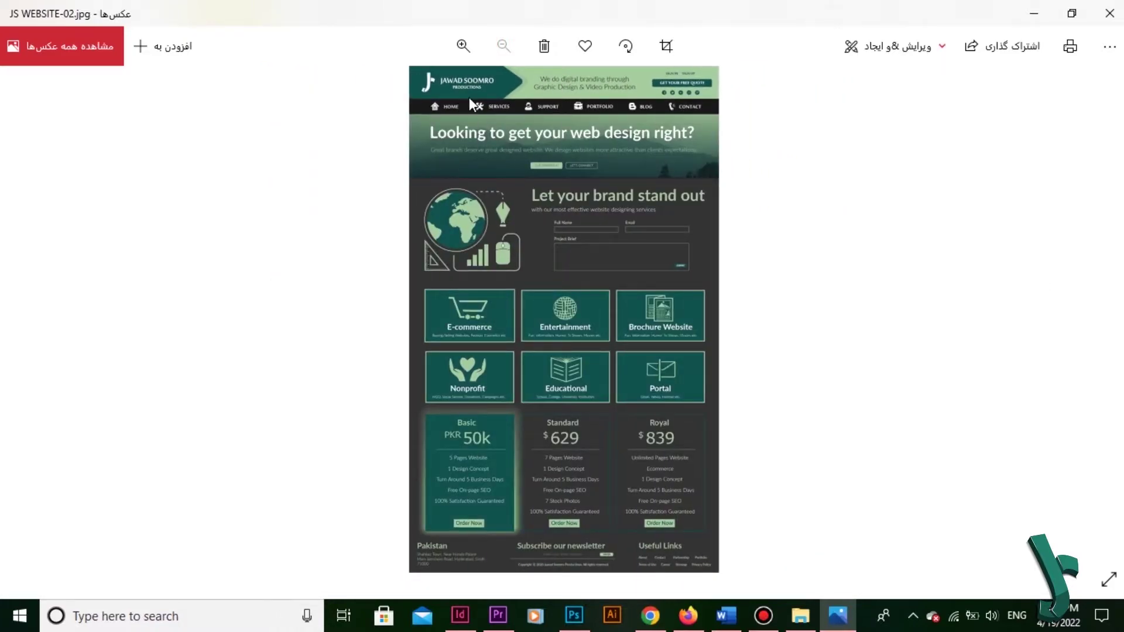
{"action": "left_click", "coordinate": [1106, 313]}
{"action": "left_click", "coordinate": [1106, 314]}
{"action": "left_click", "coordinate": [1106, 313]}
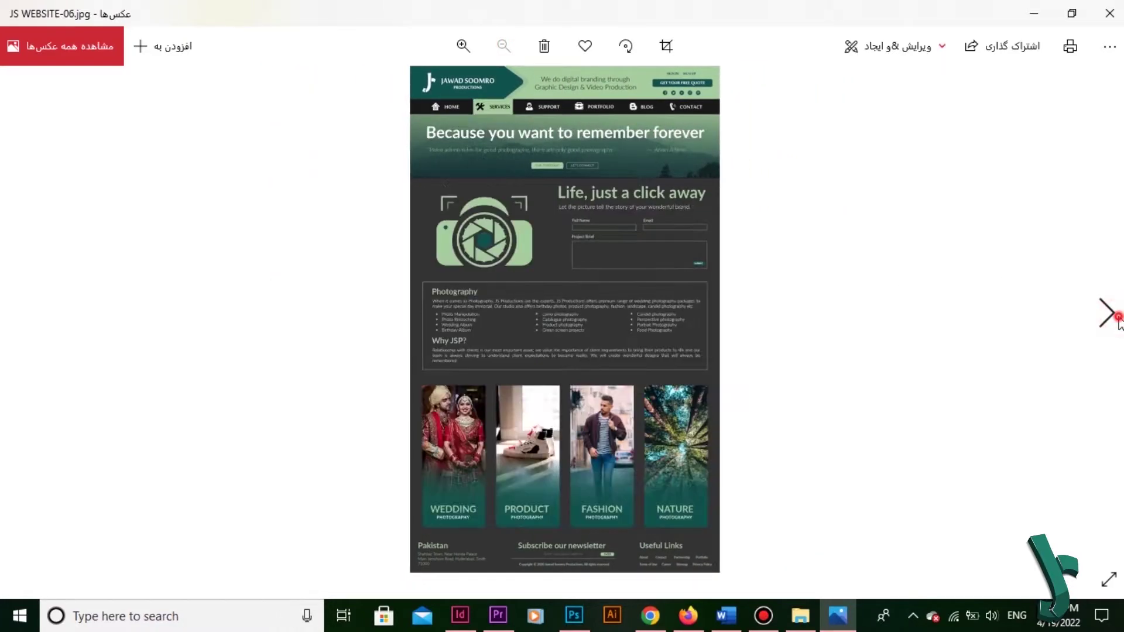
{"action": "left_click", "coordinate": [1107, 313]}
{"action": "left_click", "coordinate": [1106, 314]}
{"action": "left_click", "coordinate": [1118, 322]}
{"action": "left_click", "coordinate": [1119, 321]}
{"action": "left_click", "coordinate": [1118, 321]}
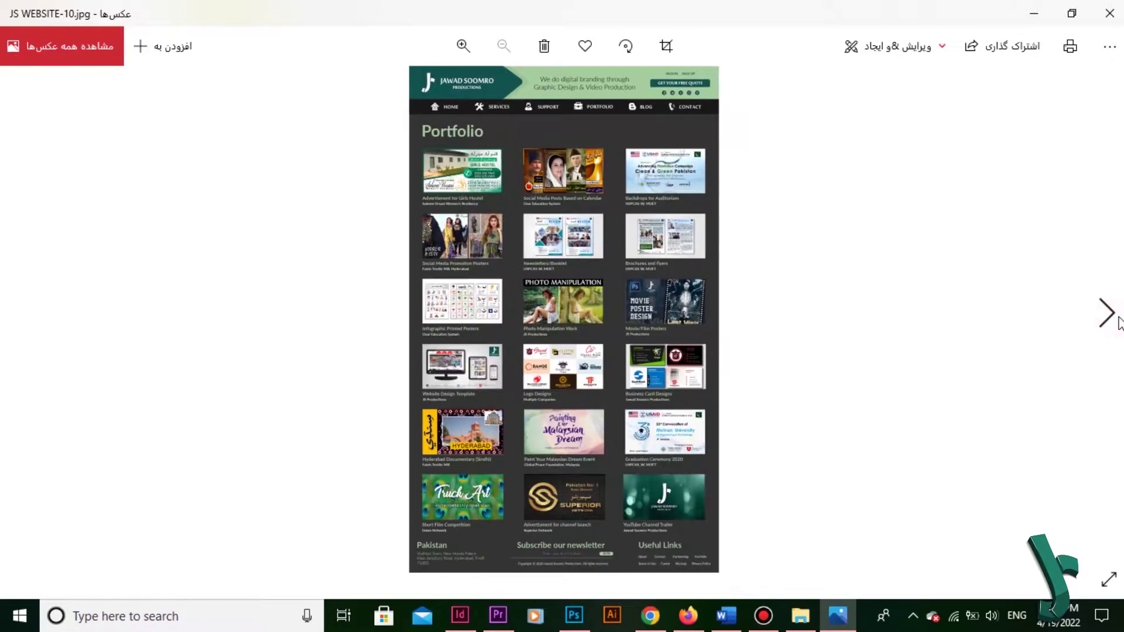
{"action": "left_click", "coordinate": [1118, 321]}
{"action": "left_click", "coordinate": [1119, 321]}
{"action": "left_click", "coordinate": [1118, 321]}
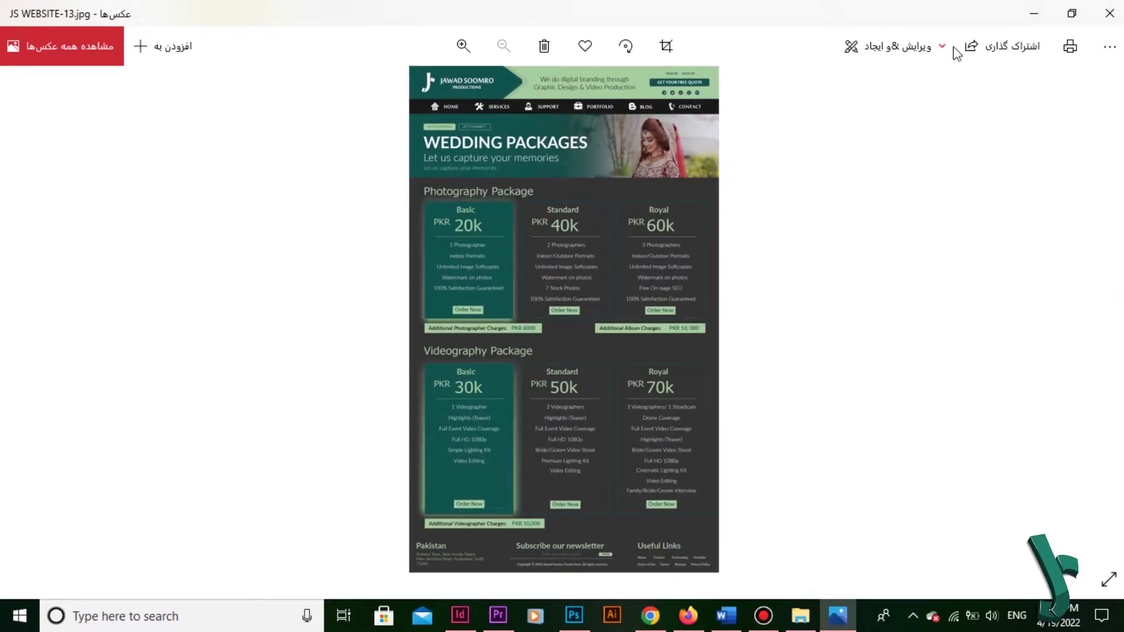
{"action": "left_click", "coordinate": [1109, 13]}
- Inspect the Testimonials groups and the surrounding header and welcome sections of website homepage.psd
{"action": "mouse_move", "coordinate": [367, 121]}
{"action": "left_mouse_down"}
{"action": "mouse_move", "coordinate": [369, 110]}
{"action": "mouse_move", "coordinate": [358, 115]}
{"action": "mouse_move", "coordinate": [370, 111]}
{"action": "left_mouse_up"}
{"action": "key", "text": "ctrl+z"}
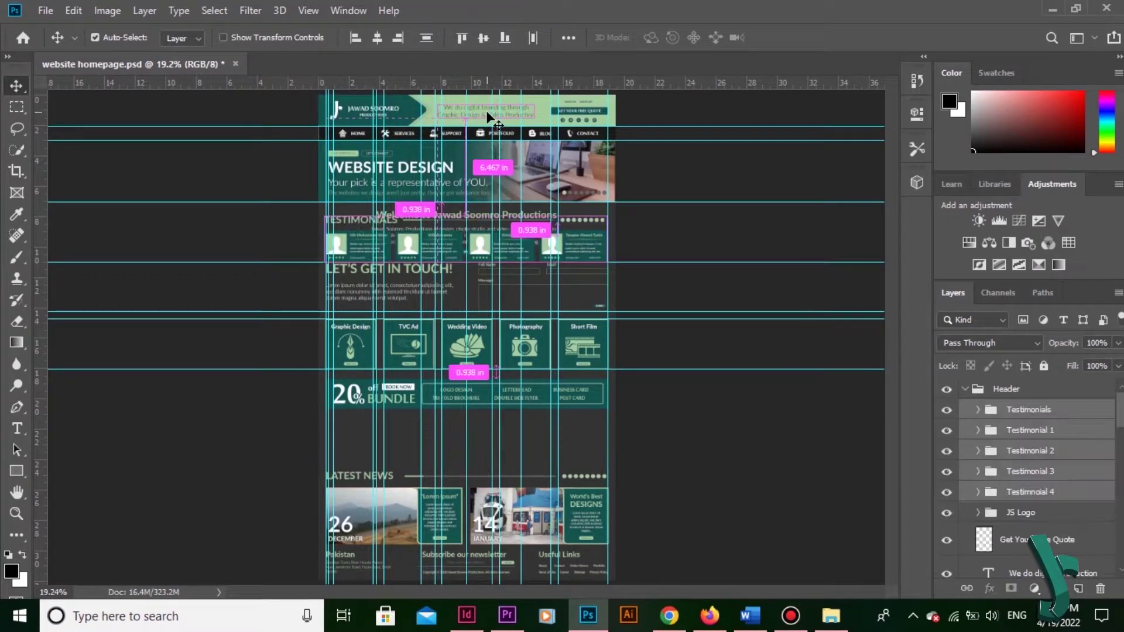
{"action": "left_click", "coordinate": [430, 199]}
{"action": "scroll", "coordinate": [479, 445], "scroll_direction": "up", "scroll_amount": 5}
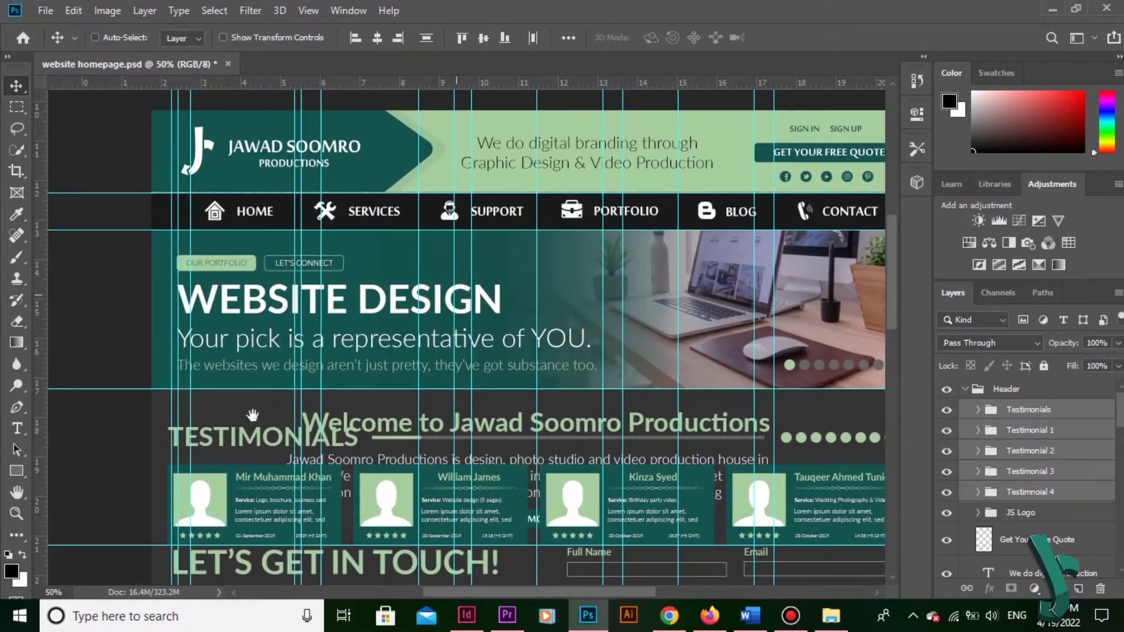
{"action": "left_click_drag", "start_coordinate": [281, 543], "coordinate": [278, 205]}
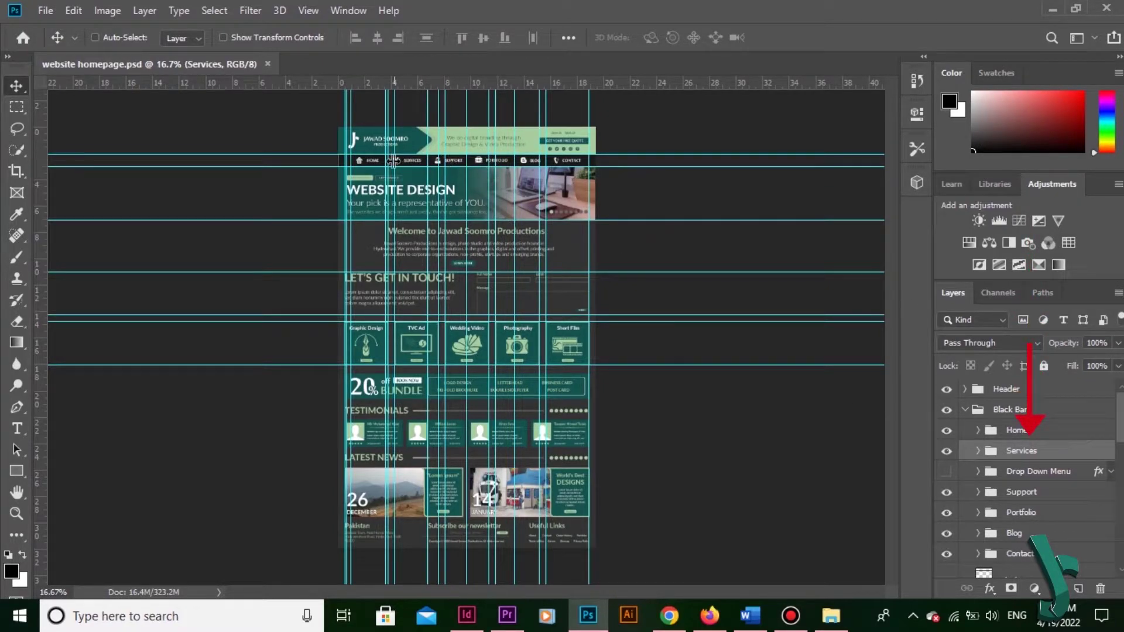
- Draw a rectangular marquee around the Services item in the homepage's black navigation bar
{"action": "left_click_drag", "start_coordinate": [393, 160], "coordinate": [391, 161]}
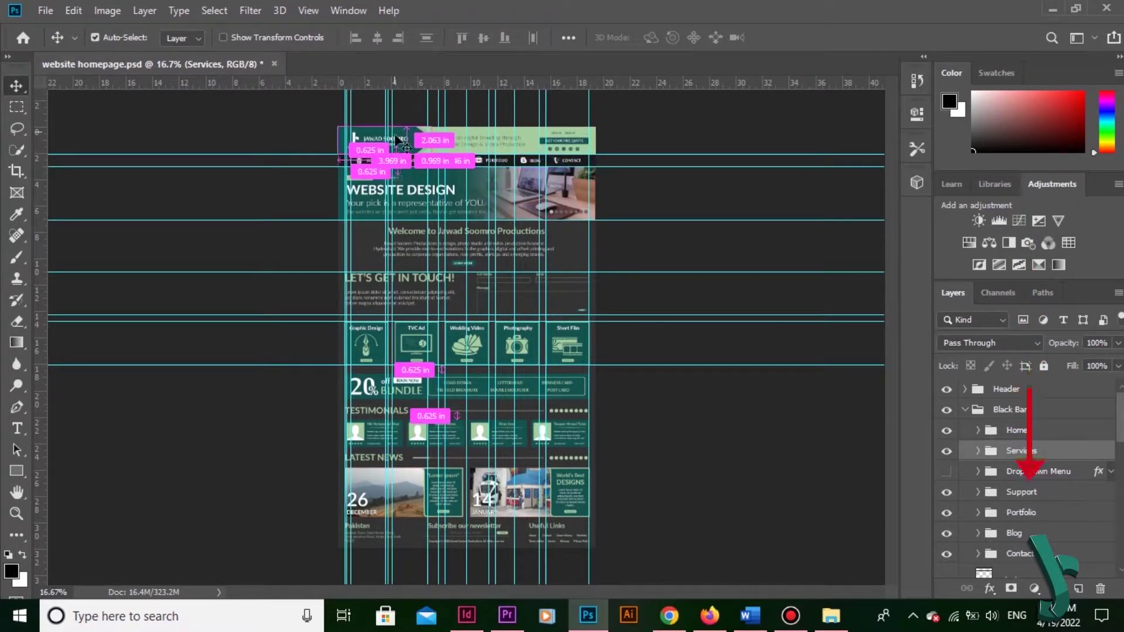
{"action": "key", "text": "ctrl+plus"}
{"action": "key", "text": "ctrl+plus"}
{"action": "key", "text": "ctrl+plus"}
{"action": "key", "text": "ctrl+plus"}
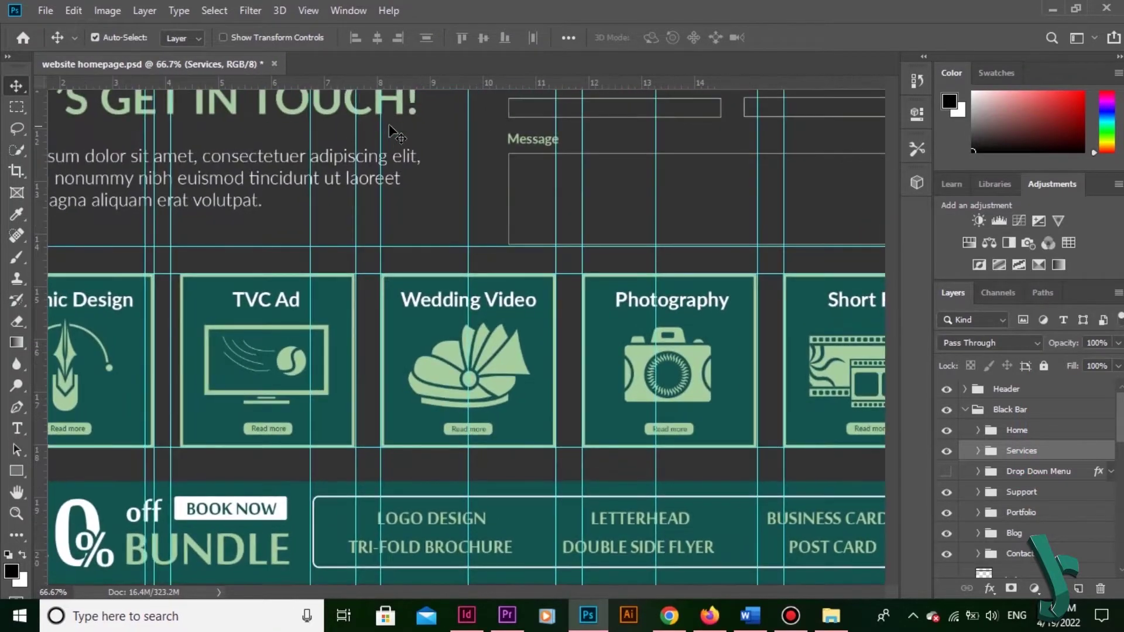
{"action": "left_click_drag", "start_coordinate": [413, 143], "coordinate": [567, 448]}
{"action": "left_click_drag", "start_coordinate": [467, 238], "coordinate": [391, 485]}
{"action": "left_click_drag", "start_coordinate": [448, 259], "coordinate": [450, 326]}
{"action": "left_click", "coordinate": [16, 107]}
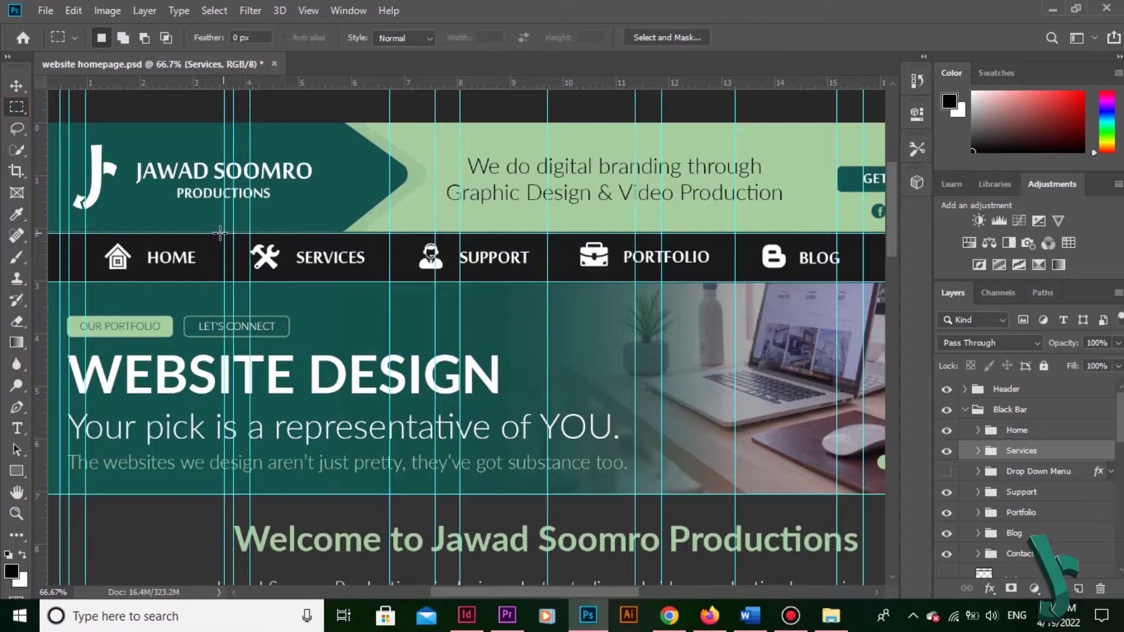
{"action": "left_click_drag", "start_coordinate": [225, 233], "coordinate": [451, 299]}
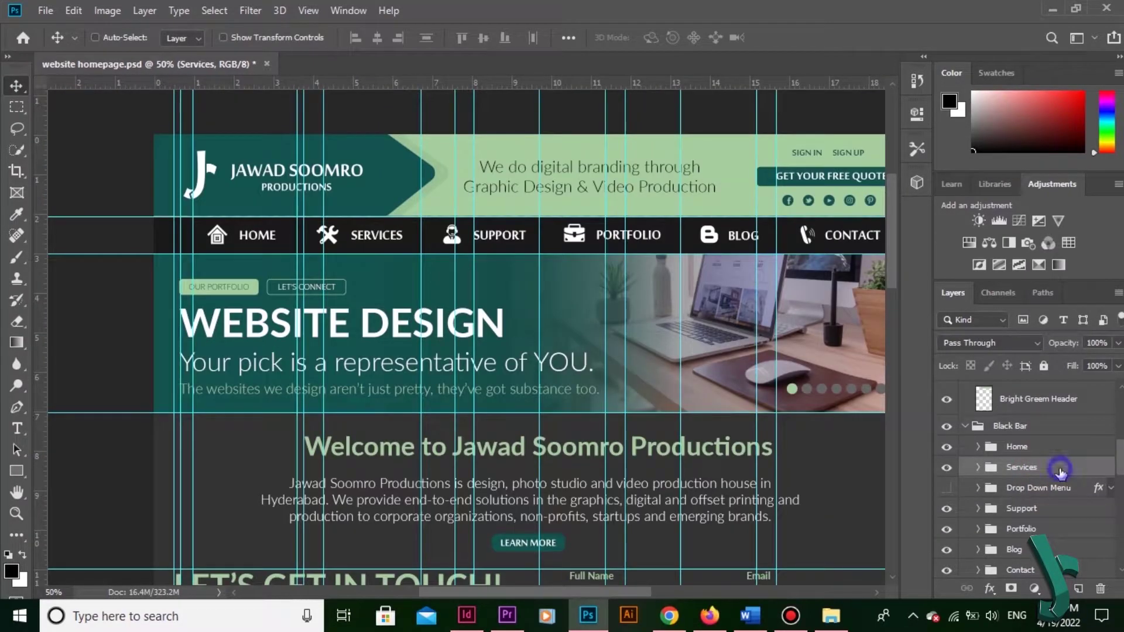
- Copy the CSS of the Services layer group and paste it into a new Notepad document
{"action": "right_click", "coordinate": [1061, 471]}
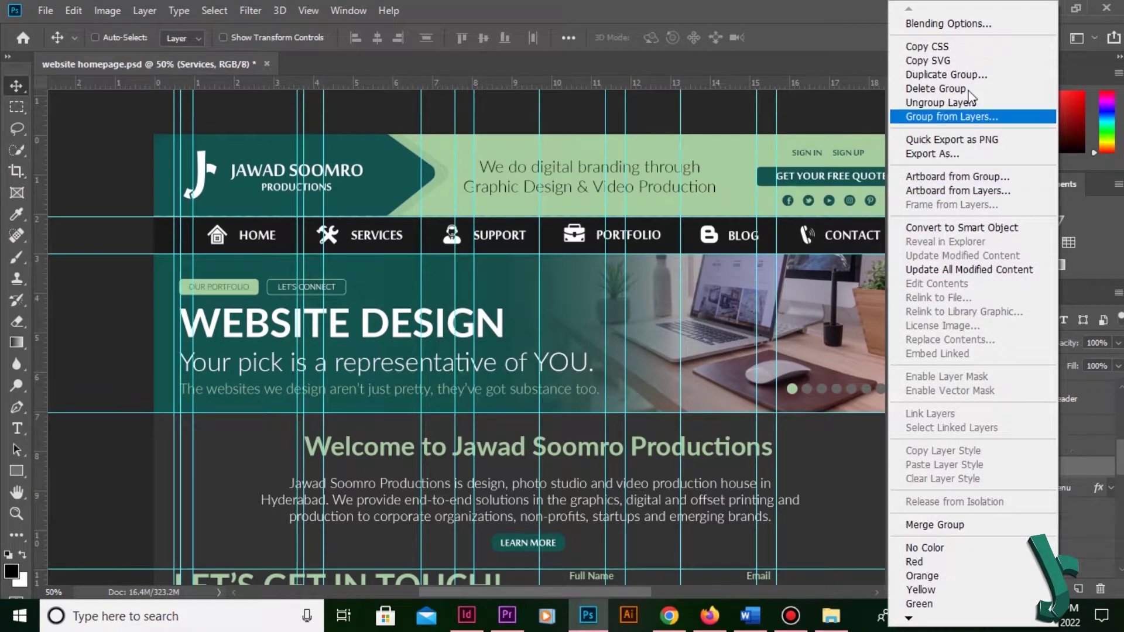
{"action": "left_click", "coordinate": [954, 47]}
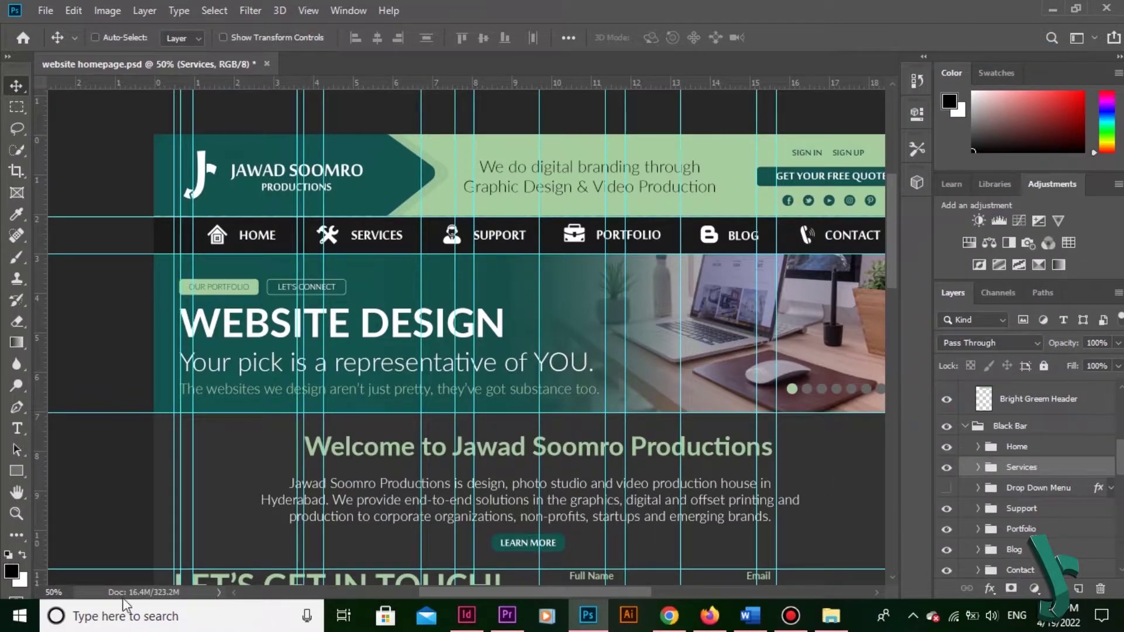
{"action": "left_click", "coordinate": [18, 616]}
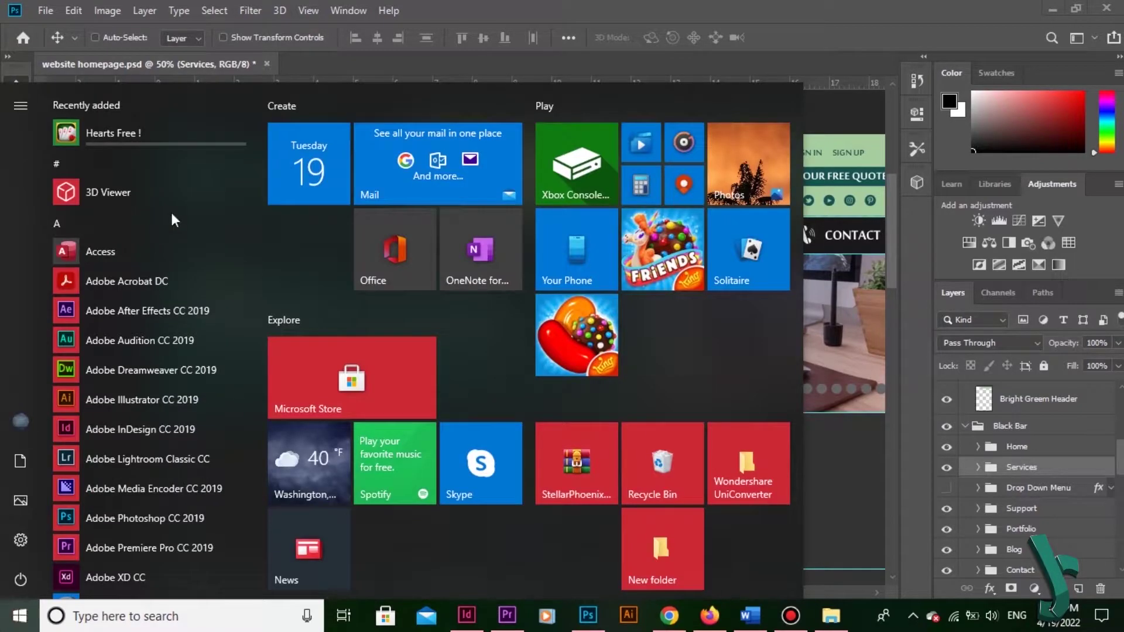
{"action": "left_click_drag", "start_coordinate": [260, 144], "coordinate": [238, 418]}
{"action": "scroll", "coordinate": [237, 418], "scroll_direction": "down", "scroll_amount": 10}
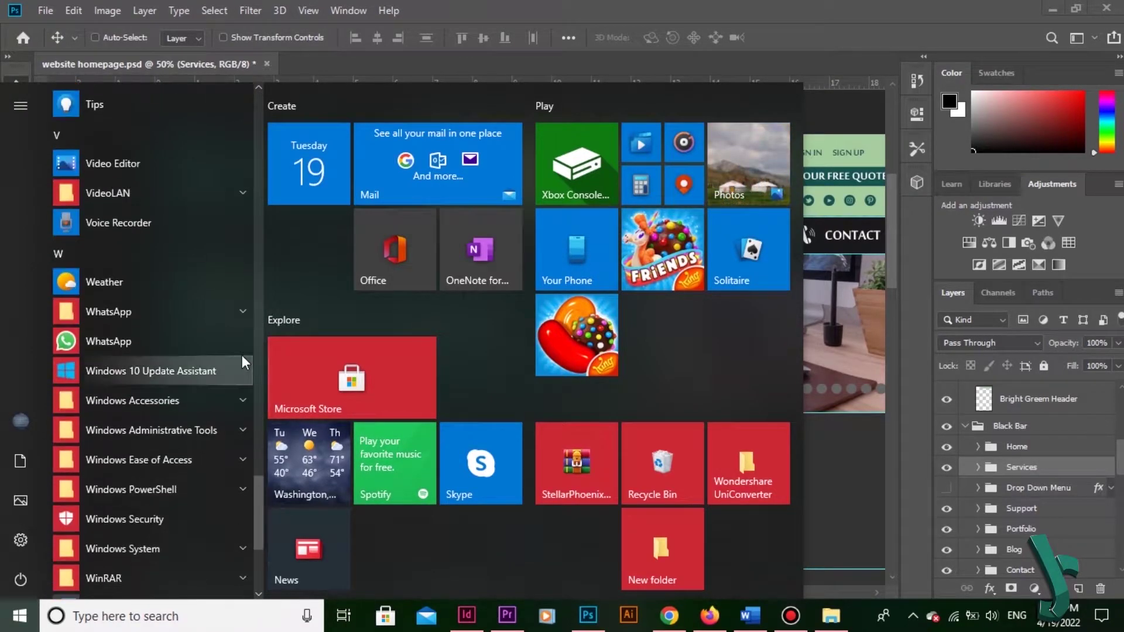
{"action": "left_click", "coordinate": [233, 400]}
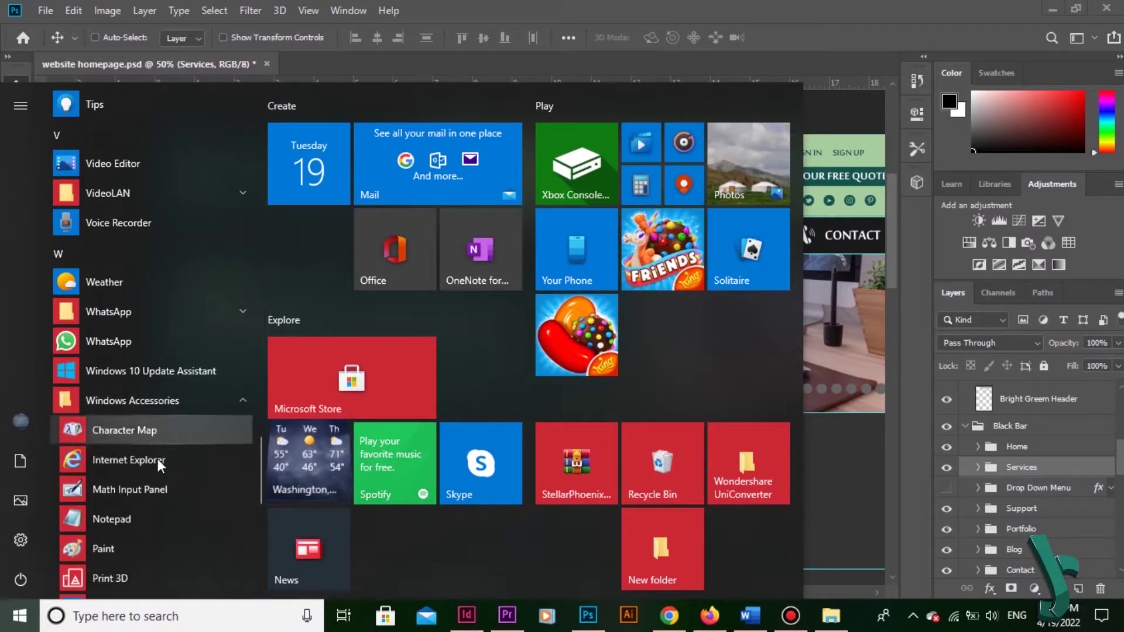
{"action": "left_click", "coordinate": [144, 523]}
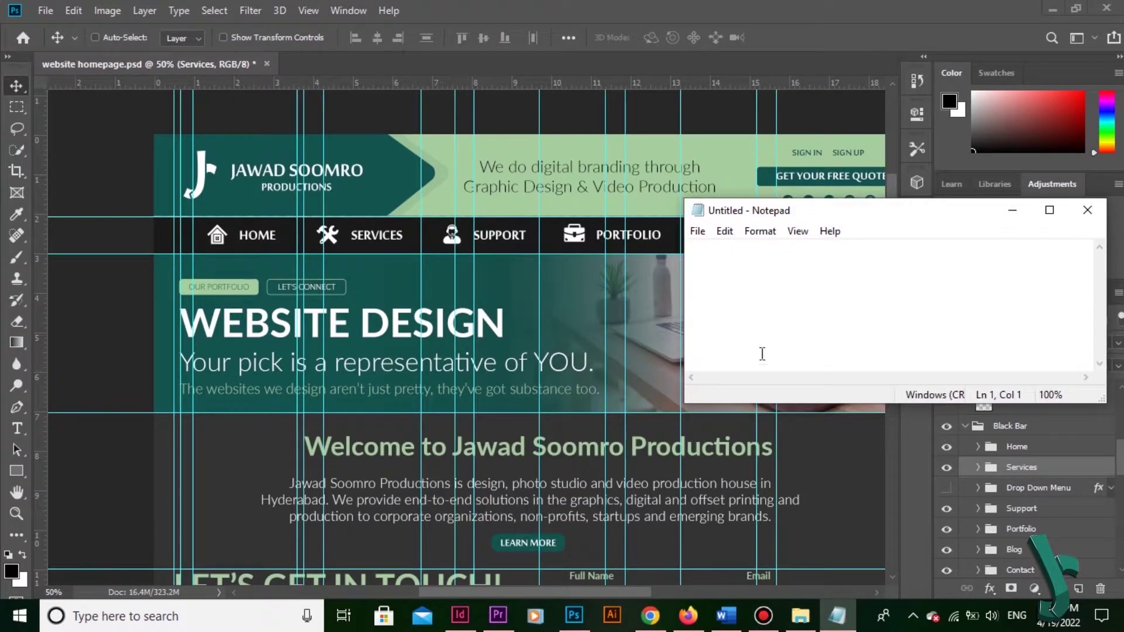
{"action": "key", "text": "ctrl+v"}
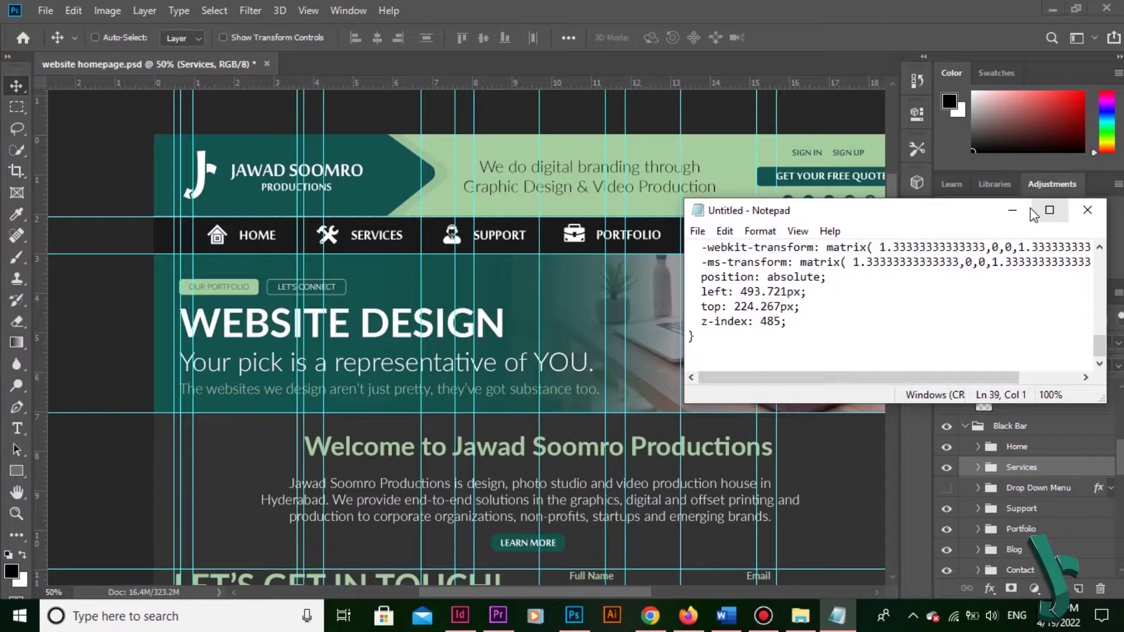
- Copy all the CSS from Notepad and paste it into index.html in Dreamweaver on the empty line below the Services menu item
{"action": "left_click", "coordinate": [1049, 209]}
{"action": "scroll", "coordinate": [442, 173], "scroll_direction": "up", "scroll_amount": 2}
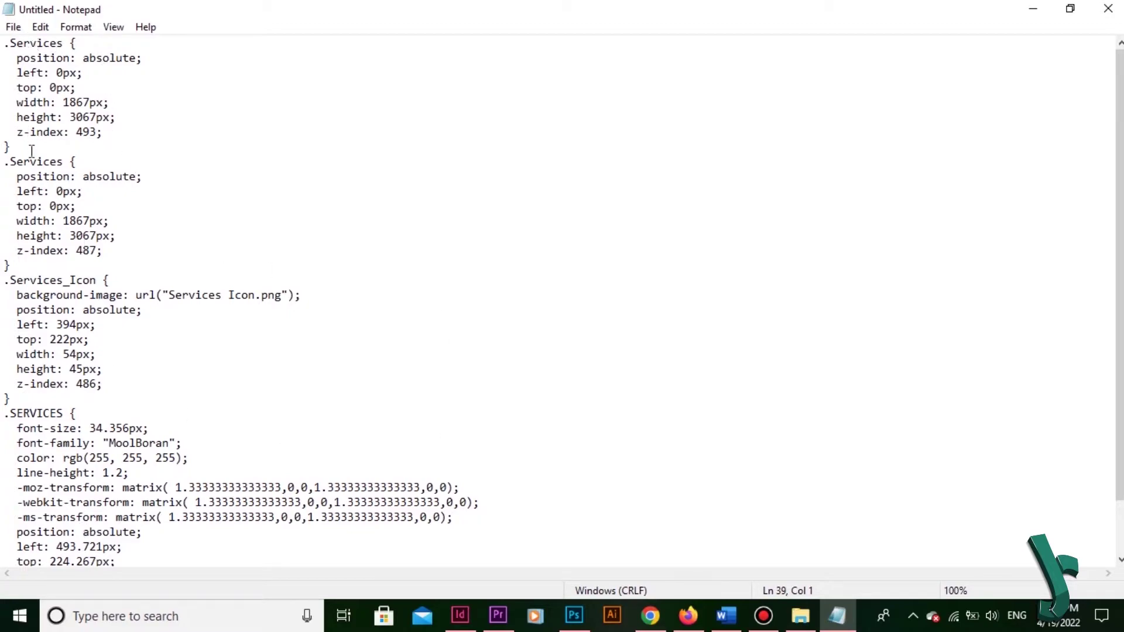
{"action": "key", "text": "ctrl+a"}
{"action": "right_click", "coordinate": [71, 312]}
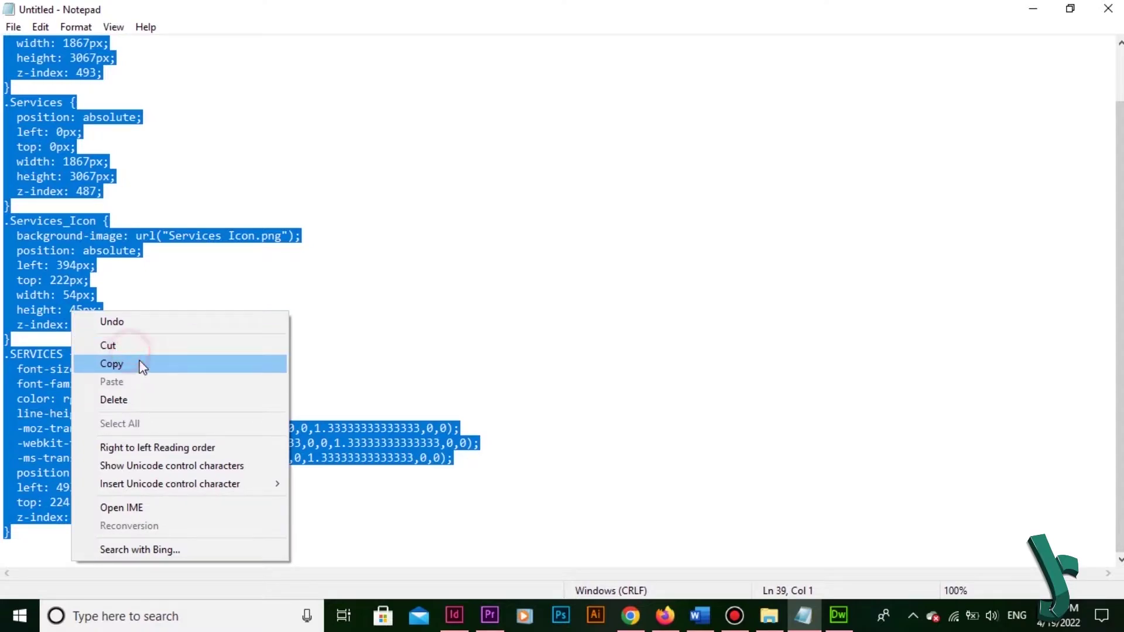
{"action": "left_click", "coordinate": [142, 367]}
{"action": "left_click", "coordinate": [838, 615]}
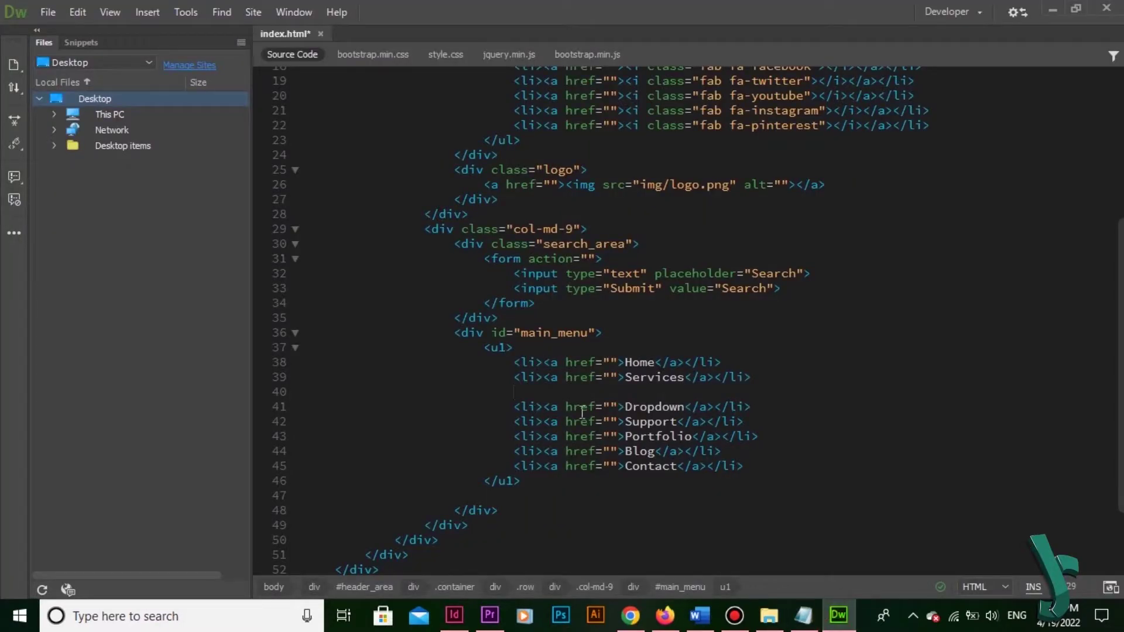
{"action": "key", "text": "ctrl+v"}
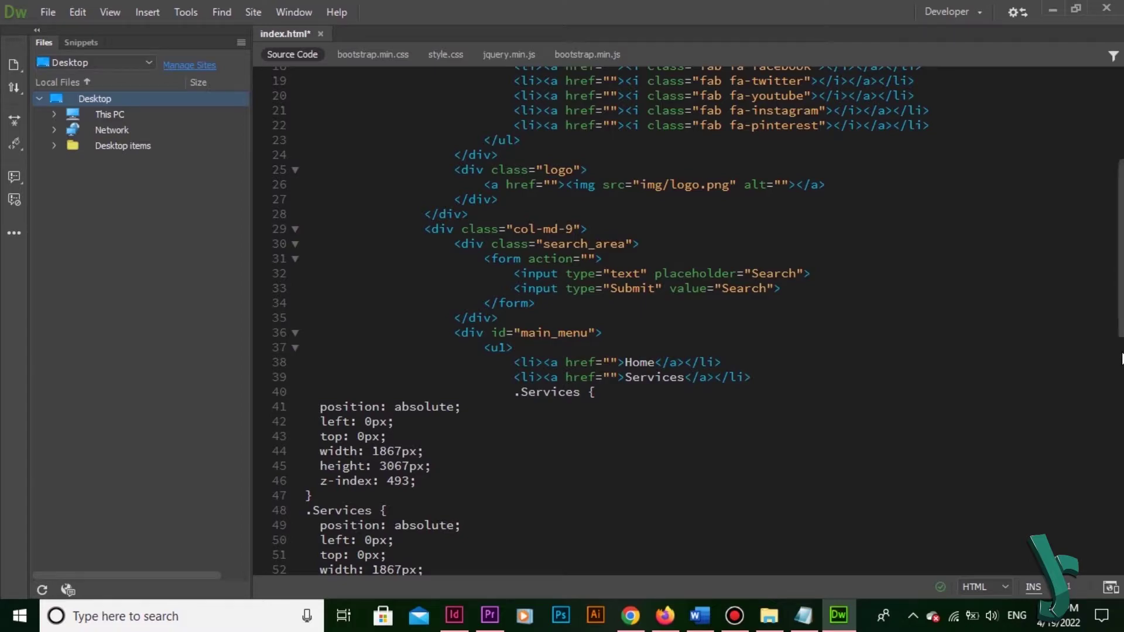
- Open the website's index.html in the browser and look over its search area and main menu links
{"action": "left_click", "coordinate": [222, 153]}
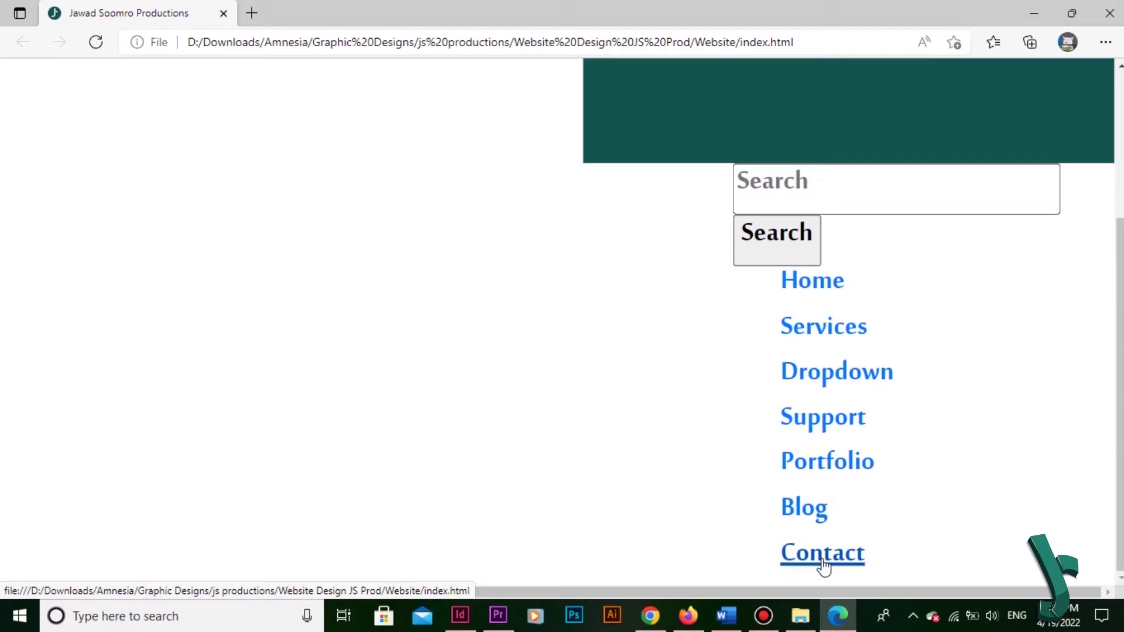
{"action": "scroll", "coordinate": [831, 335], "scroll_direction": "up", "scroll_amount": 4}
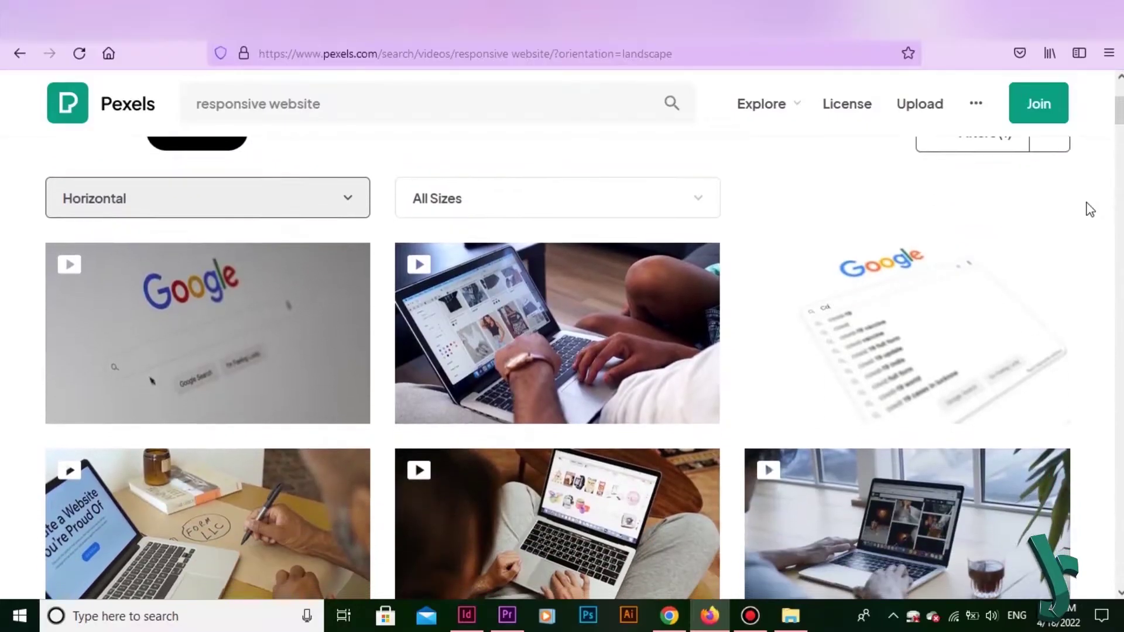
- Browse the Pexels responsive website videos in the horizontal, vertical and unfiltered orientation results
{"action": "scroll", "coordinate": [1089, 211], "scroll_direction": "down", "scroll_amount": 5}
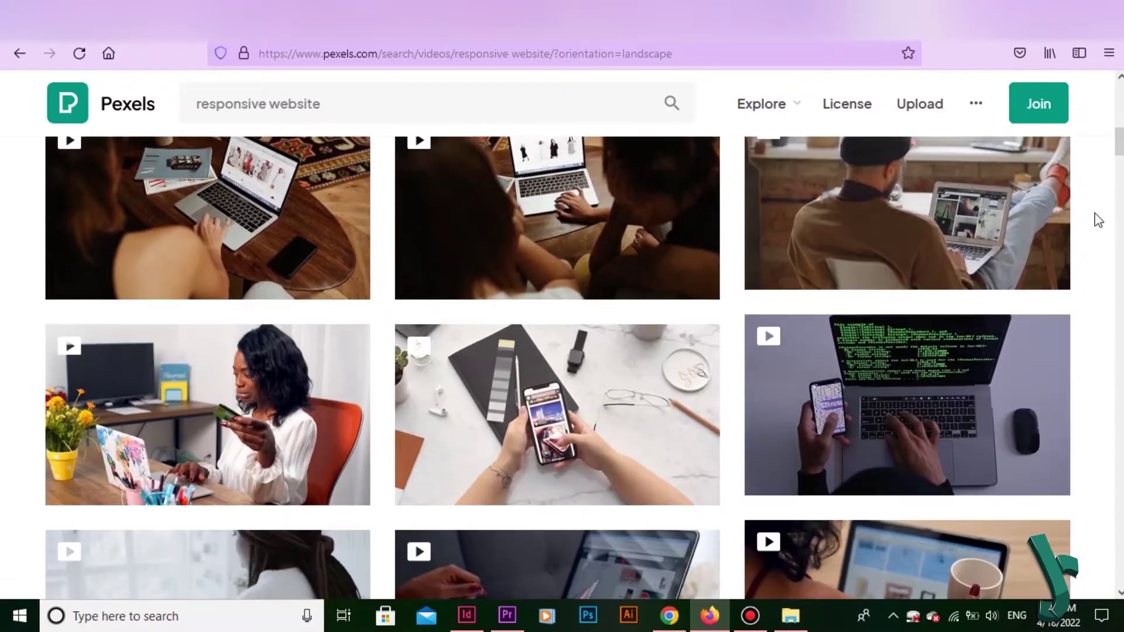
{"action": "scroll", "coordinate": [1098, 220], "scroll_direction": "down", "scroll_amount": 10}
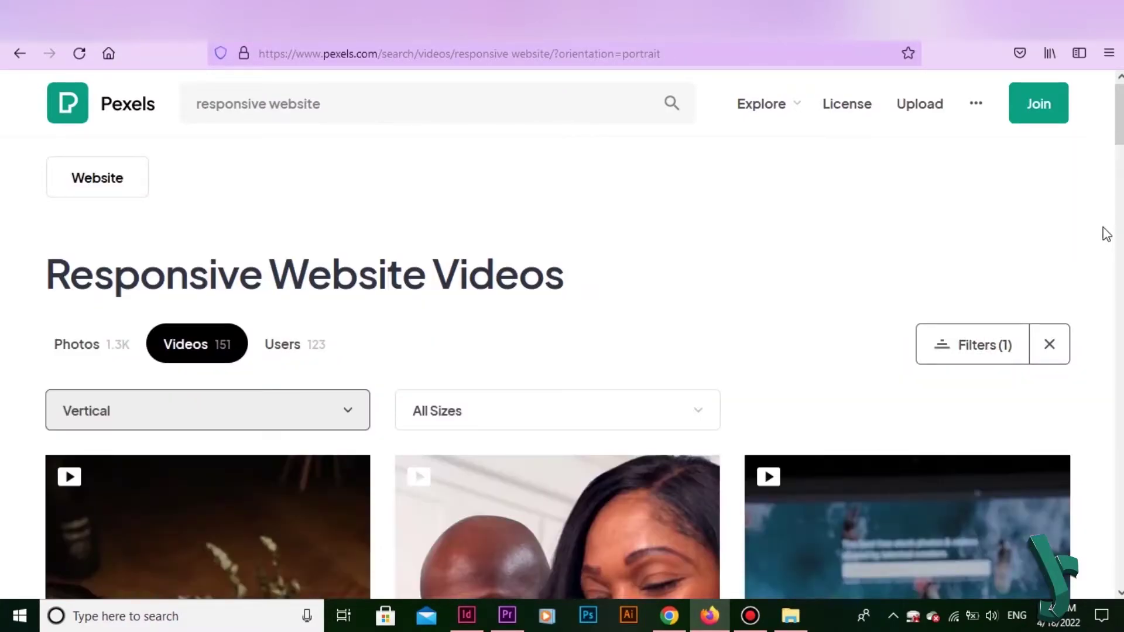
{"action": "scroll", "coordinate": [1102, 234], "scroll_direction": "down", "scroll_amount": 5}
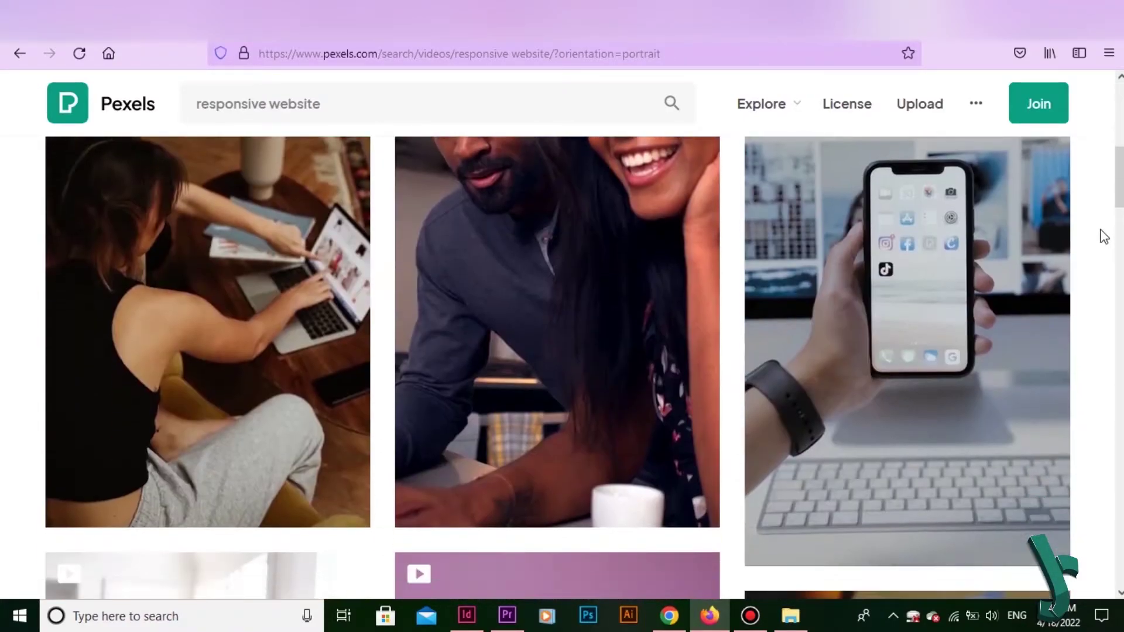
{"action": "scroll", "coordinate": [1104, 234], "scroll_direction": "down", "scroll_amount": 15}
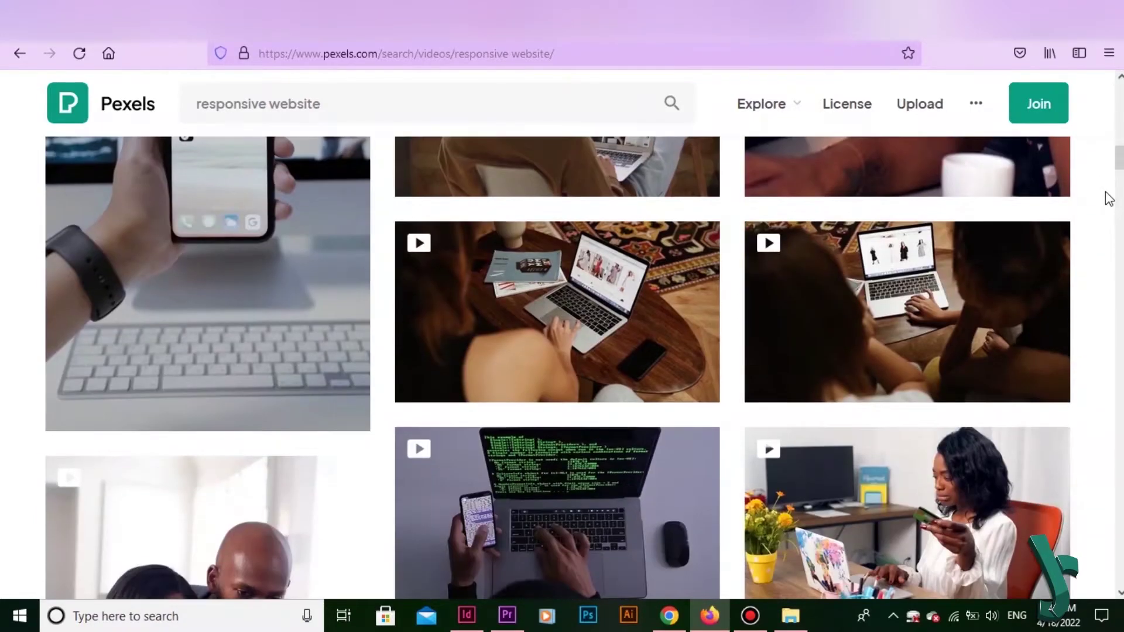
{"action": "scroll", "coordinate": [1109, 199], "scroll_direction": "down", "scroll_amount": 15}
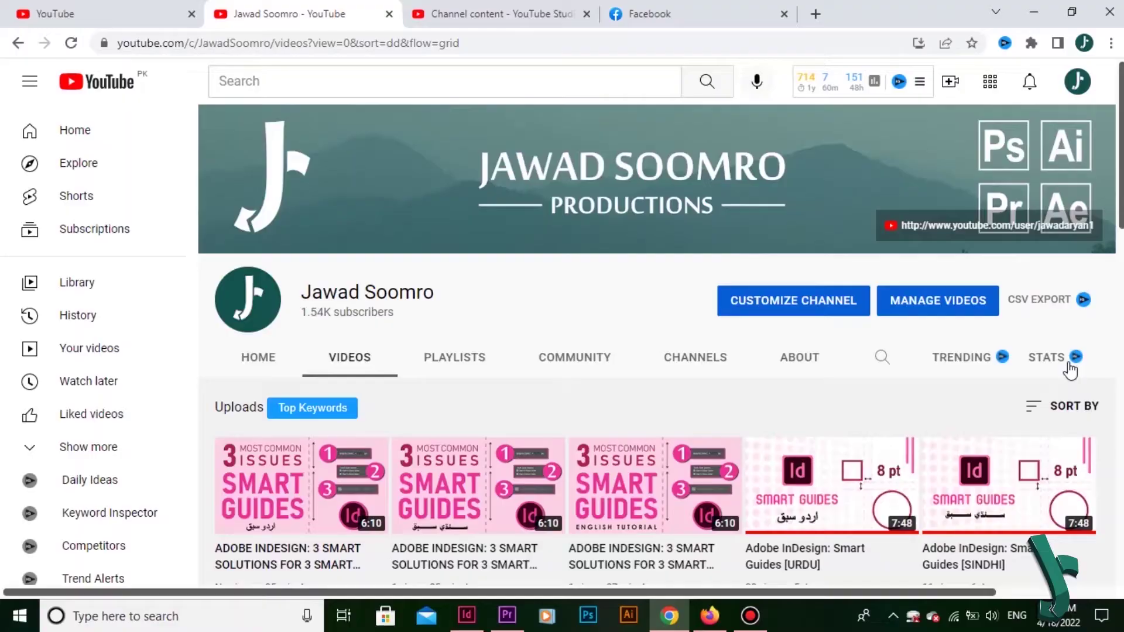
- Set the YouTube channel page's browser zoom to 90% and toggle its navigation sidebar
{"action": "key", "text": "ctrl+minus"}
{"action": "key", "text": "ctrl+minus"}
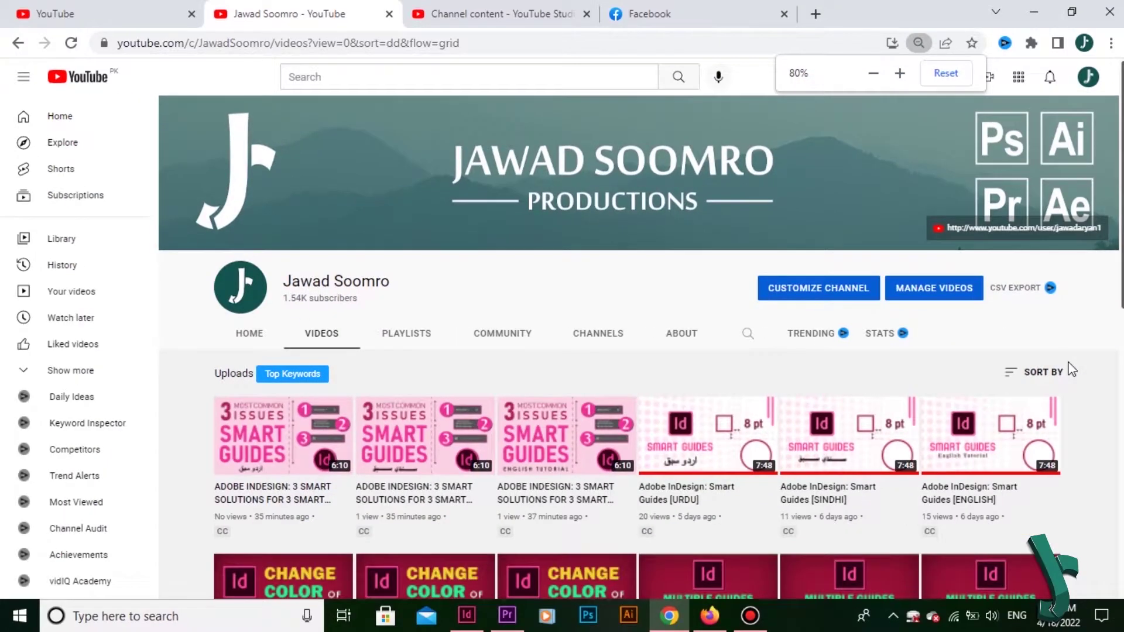
{"action": "key", "text": "ctrl+plus"}
{"action": "left_click", "coordinate": [26, 79]}
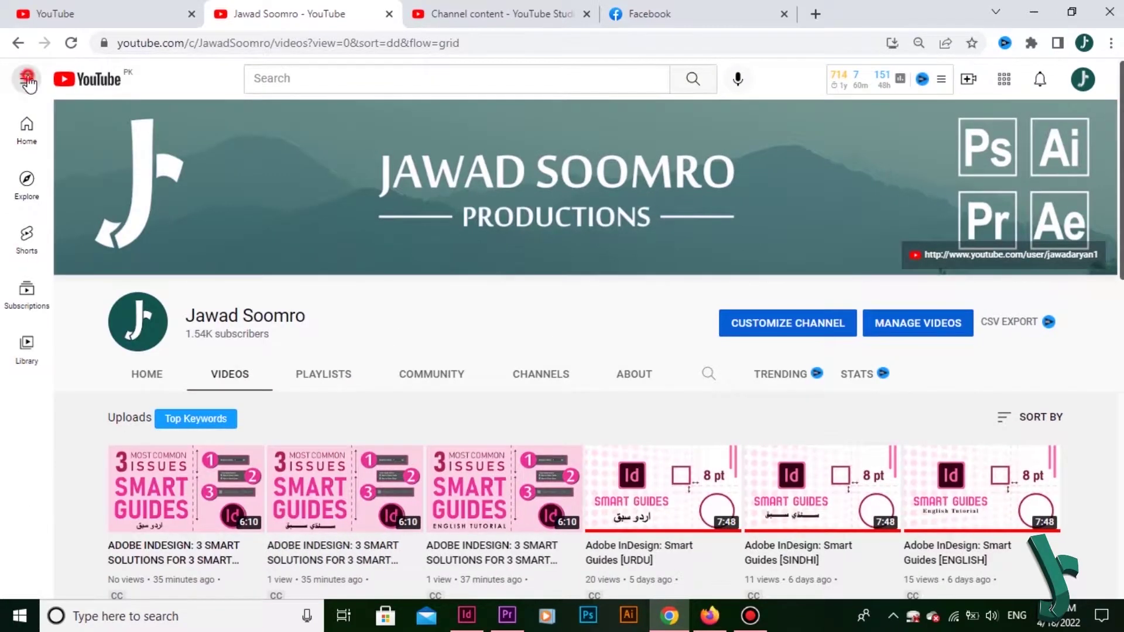
{"action": "left_click", "coordinate": [26, 79]}
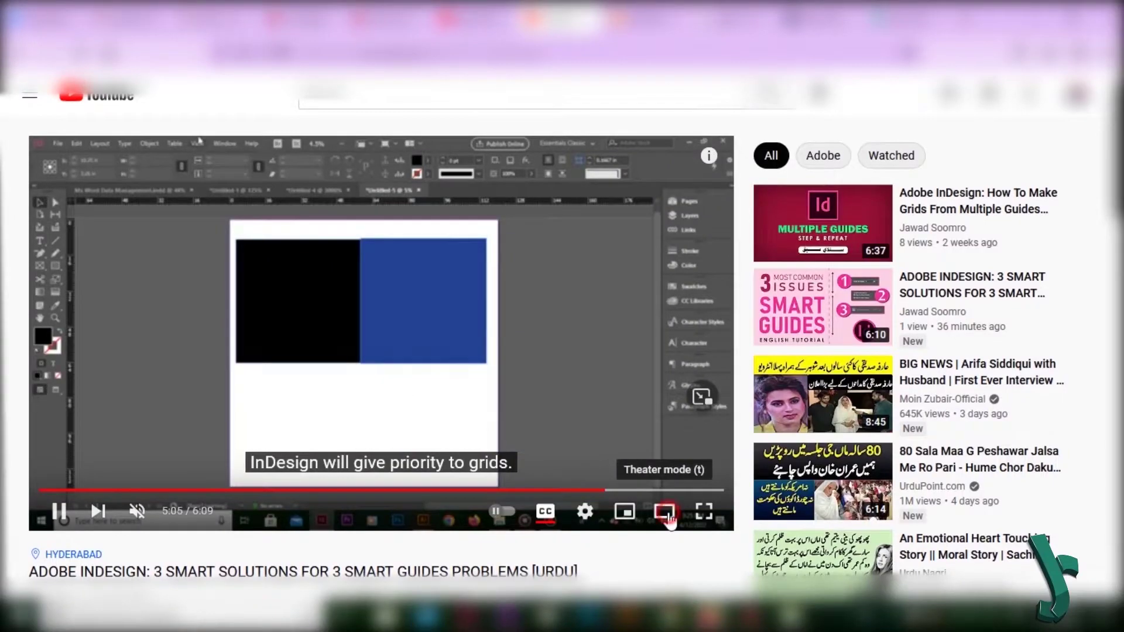
- Switch the playing YouTube video to theater mode and send it to the miniplayer
{"action": "left_click", "coordinate": [665, 514]}
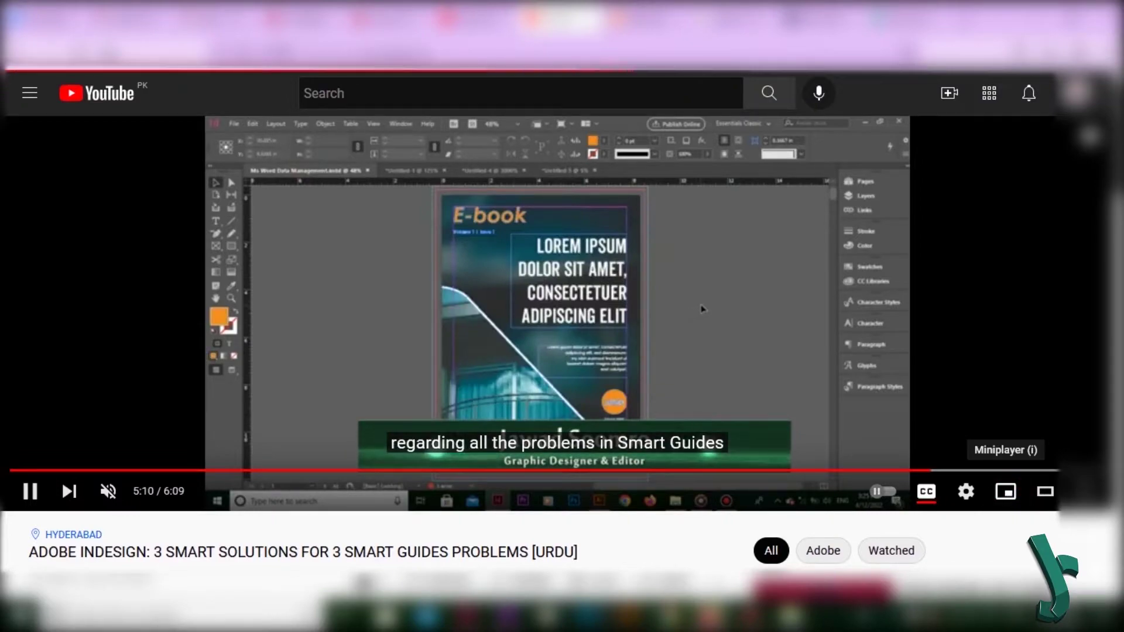
{"action": "left_click", "coordinate": [1005, 491]}
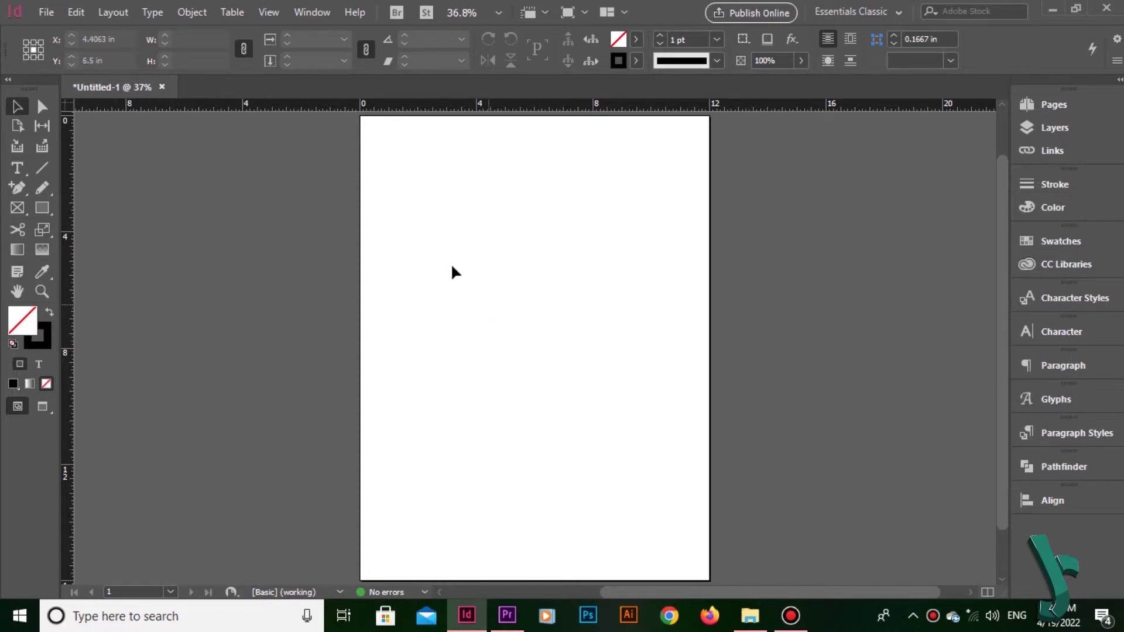
- Show the baseline grid in the blank InDesign document and check its entry among the grid and guide options
{"action": "left_click", "coordinate": [269, 13]}
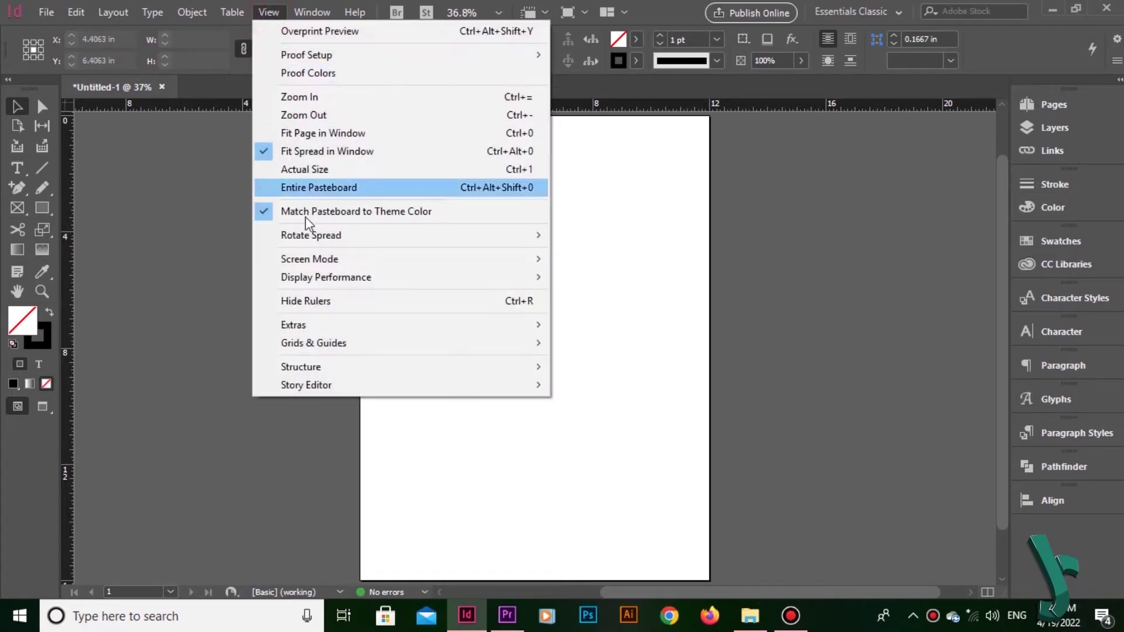
{"action": "left_click", "coordinate": [403, 340]}
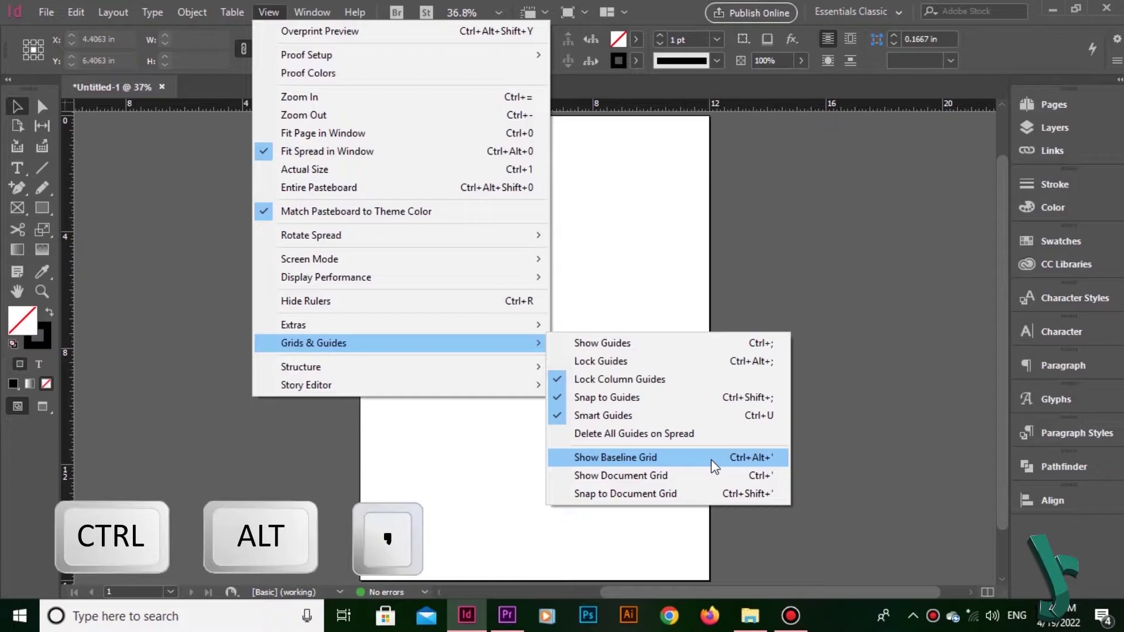
{"action": "left_click", "coordinate": [715, 459]}
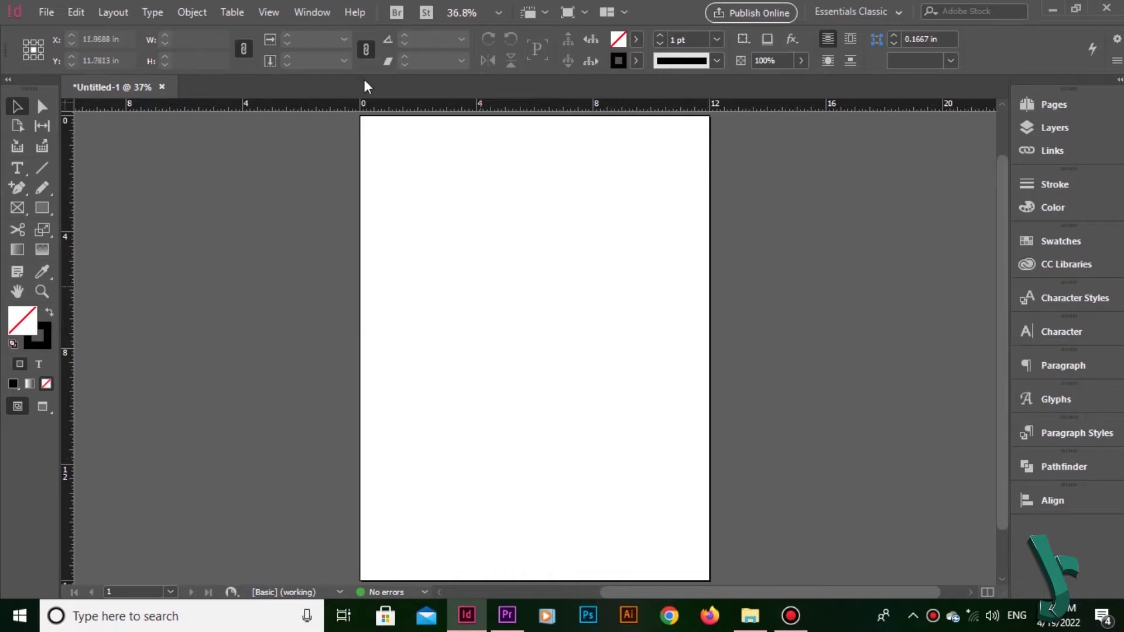
{"action": "left_click", "coordinate": [266, 12]}
{"action": "mouse_move", "coordinate": [429, 349]}
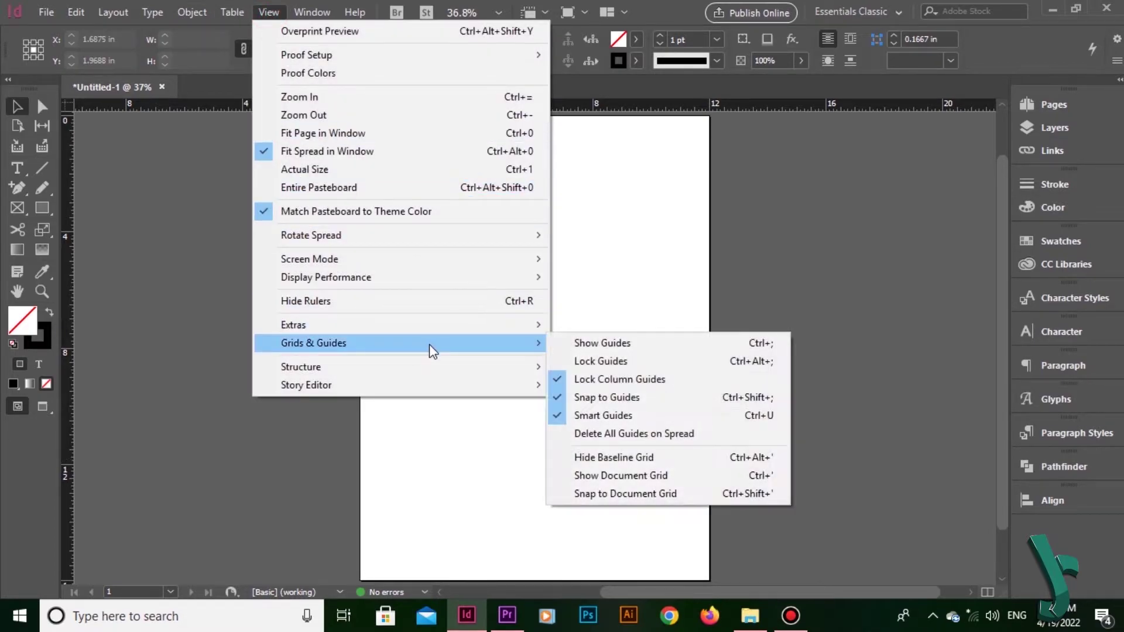
{"action": "left_click", "coordinate": [665, 460]}
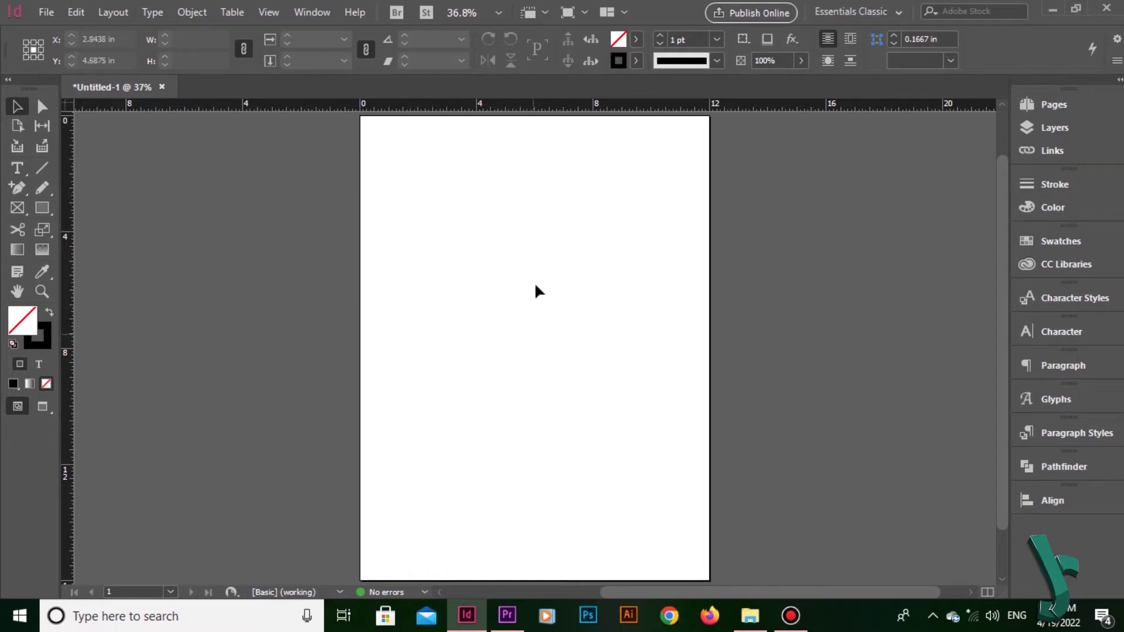
- Examine the page at 75% and 50% zoom to compare how the baseline grid is displayed
{"action": "left_click", "coordinate": [499, 15]}
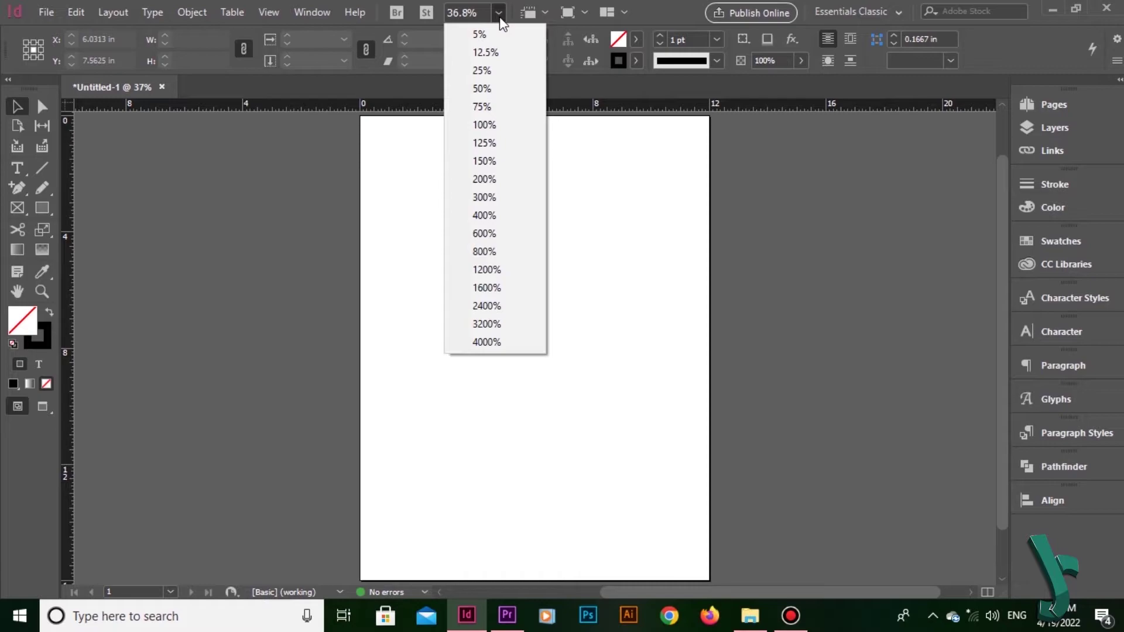
{"action": "left_click", "coordinate": [514, 107]}
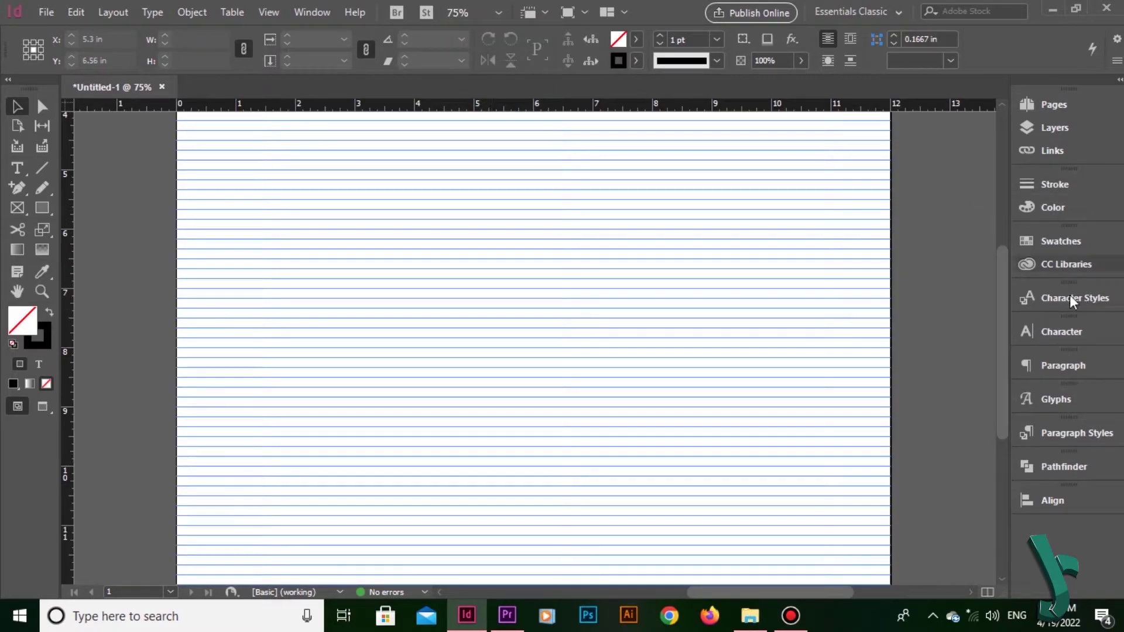
{"action": "left_click_drag", "start_coordinate": [1005, 278], "coordinate": [971, 377]}
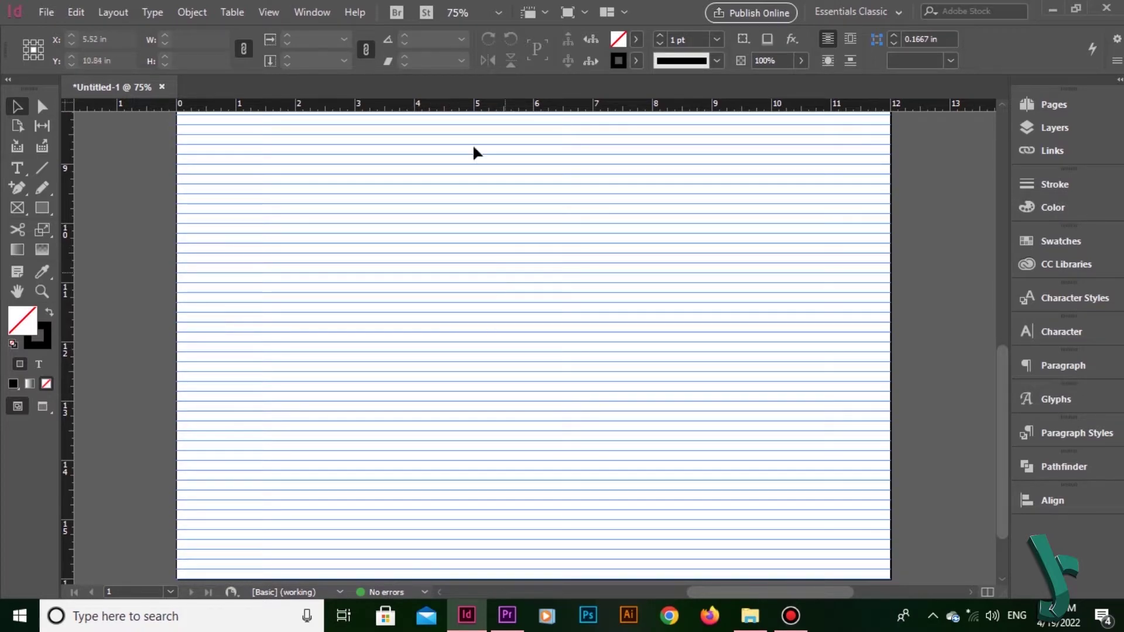
{"action": "left_click", "coordinate": [497, 11]}
{"action": "left_click", "coordinate": [515, 89]}
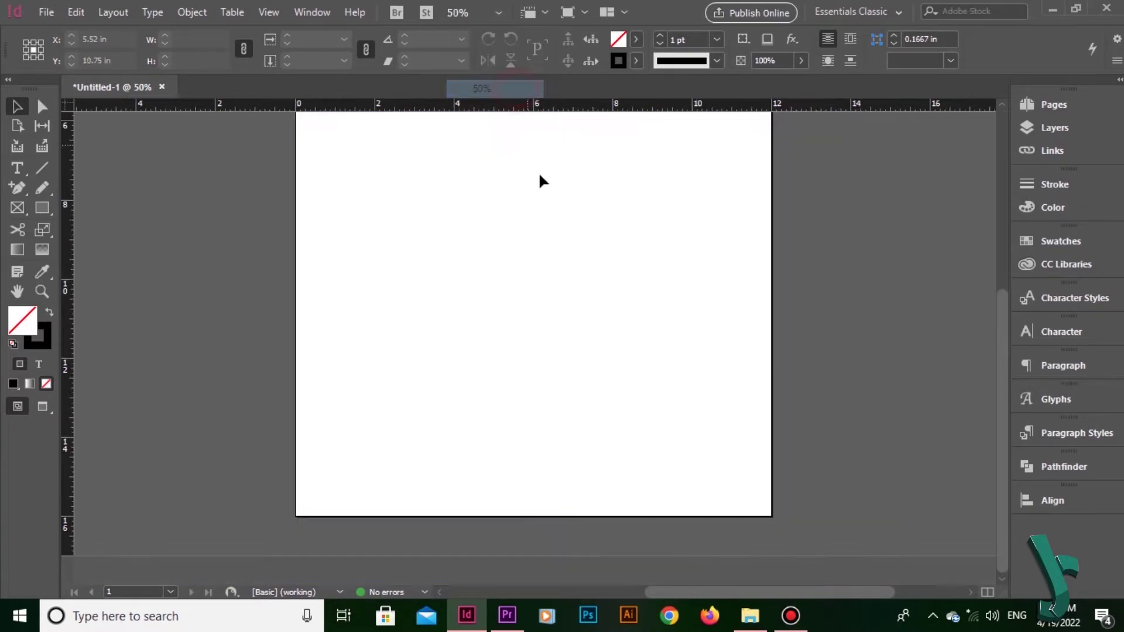
{"action": "left_click_drag", "start_coordinate": [1006, 310], "coordinate": [996, 174]}
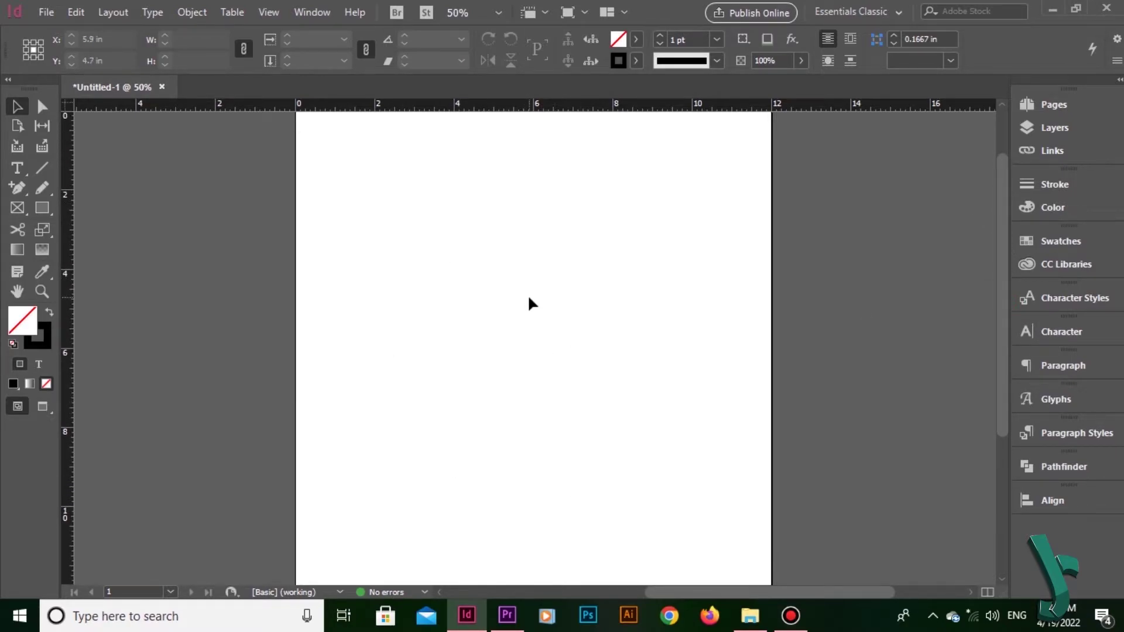
{"action": "scroll", "coordinate": [529, 299], "scroll_direction": "down", "scroll_amount": 2}
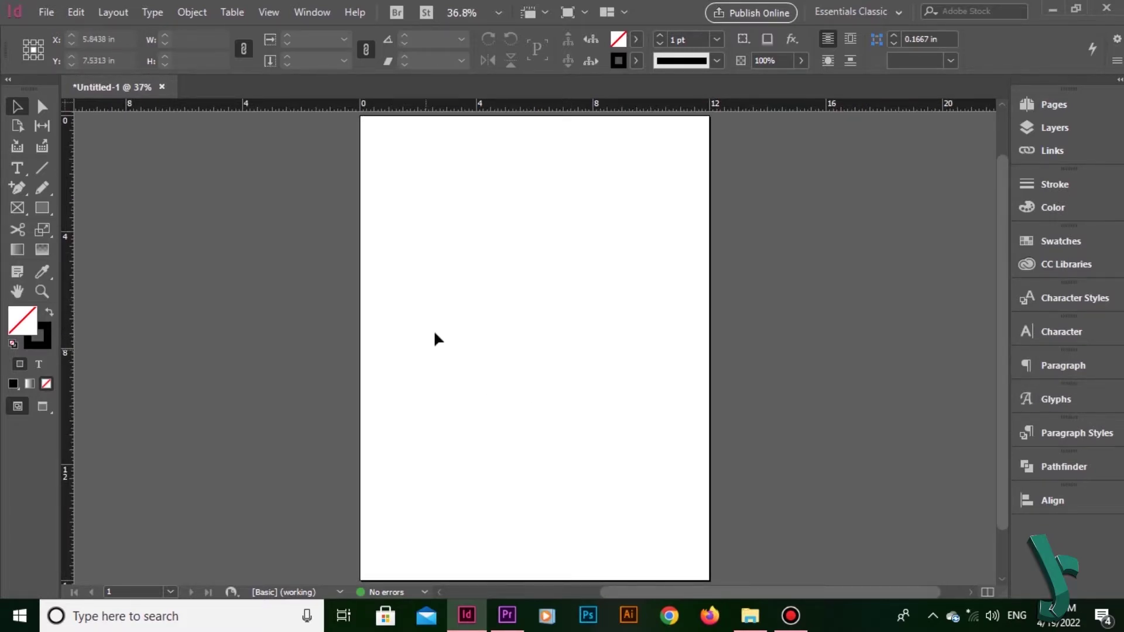
- Set the baseline grid's view threshold to 50% in the Grids preferences
{"action": "key", "text": "alt+e"}
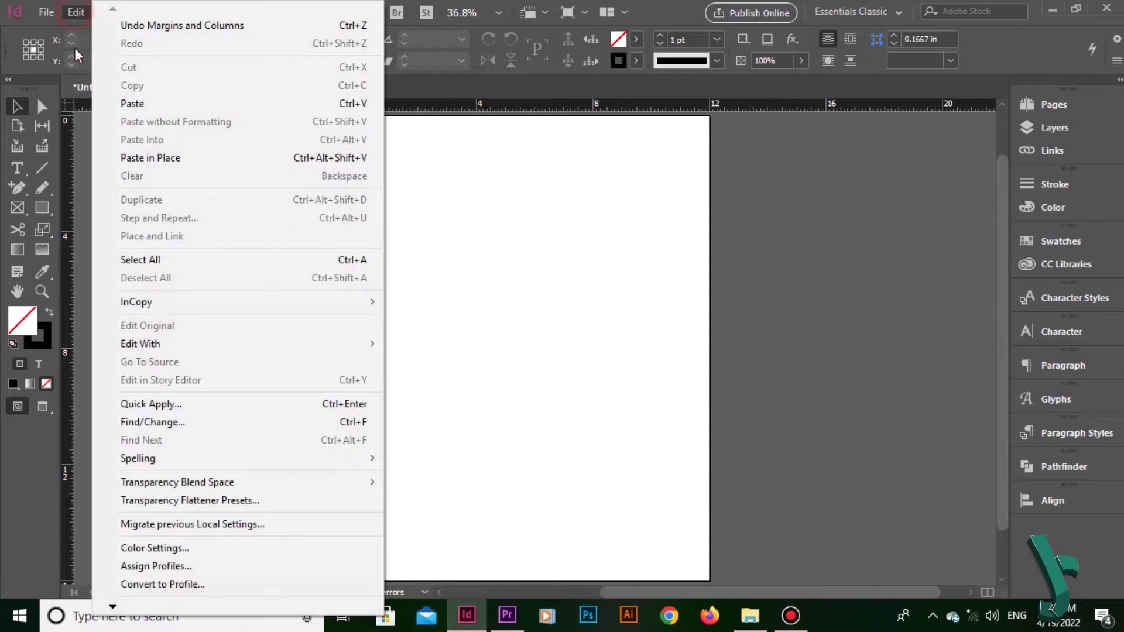
{"action": "left_click", "coordinate": [246, 609]}
{"action": "mouse_move", "coordinate": [273, 583]}
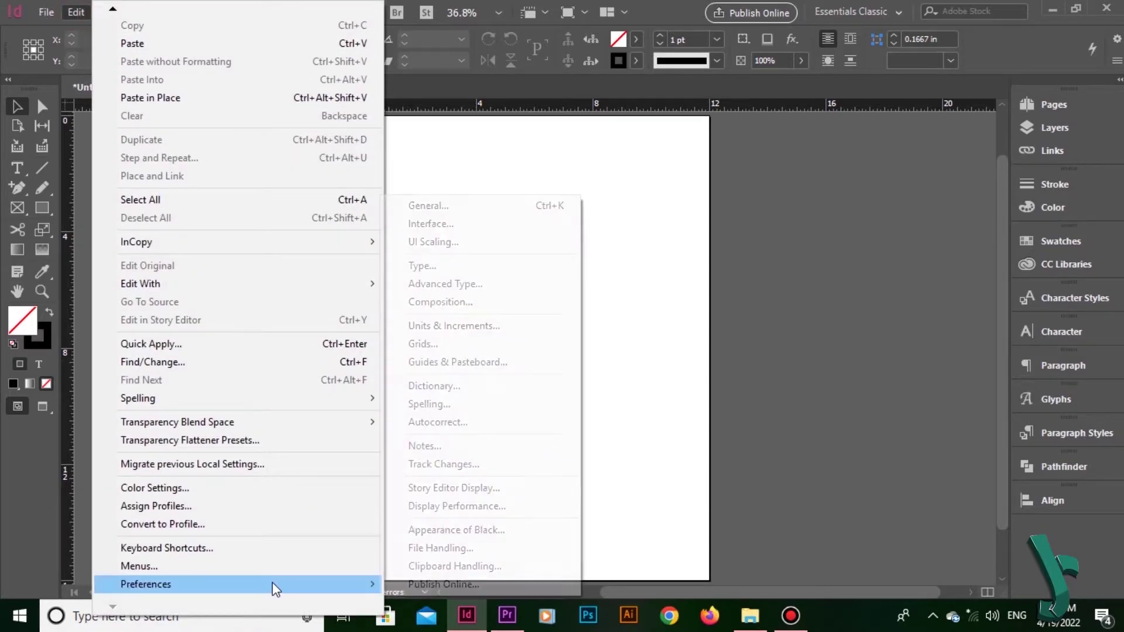
{"action": "left_click", "coordinate": [473, 344]}
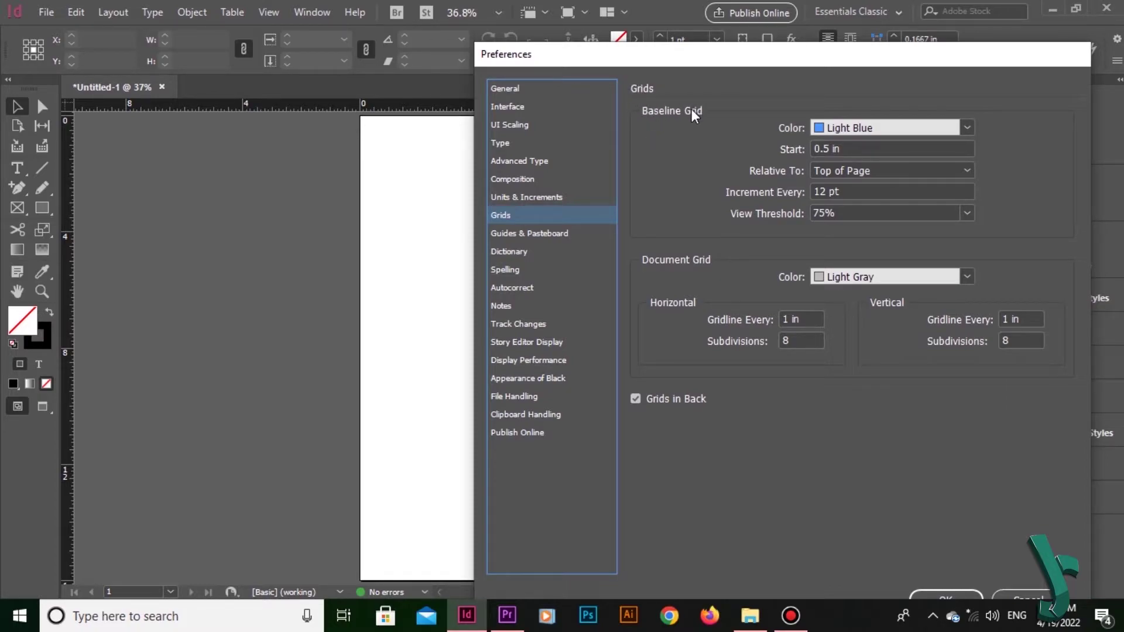
{"action": "left_click", "coordinate": [858, 214]}
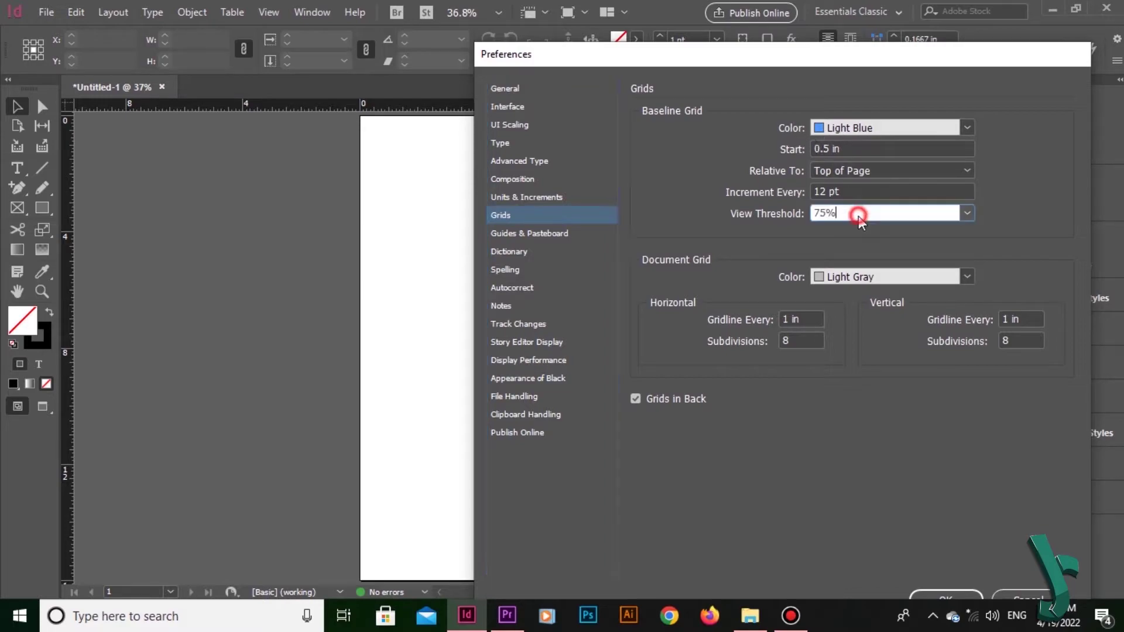
{"action": "left_click", "coordinate": [967, 213]}
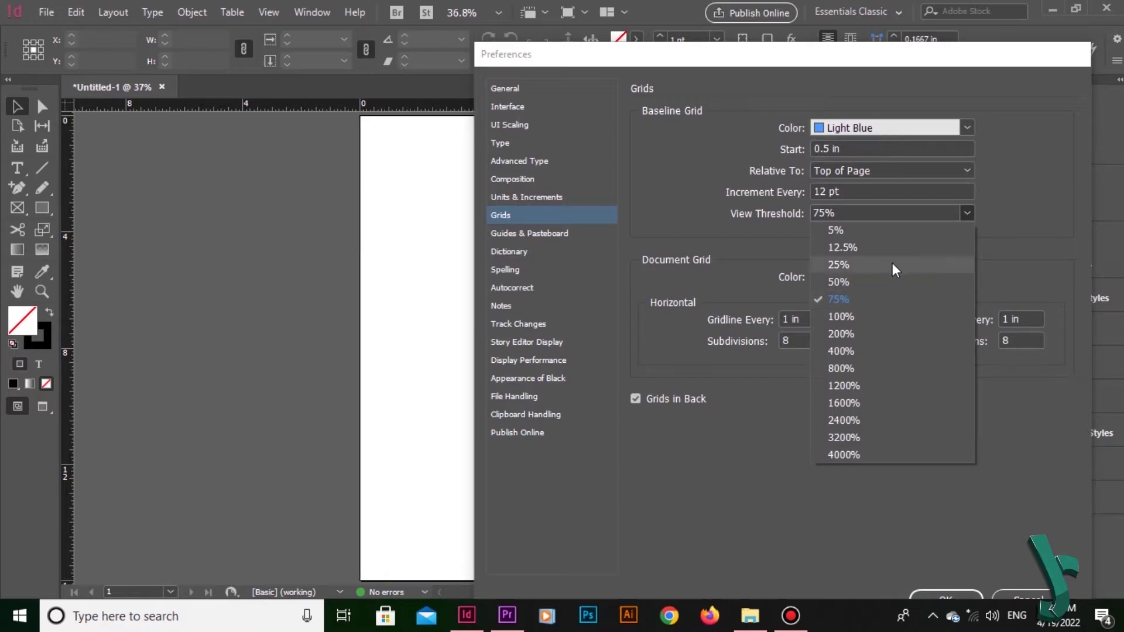
{"action": "left_click", "coordinate": [892, 281]}
{"action": "left_click", "coordinate": [961, 592]}
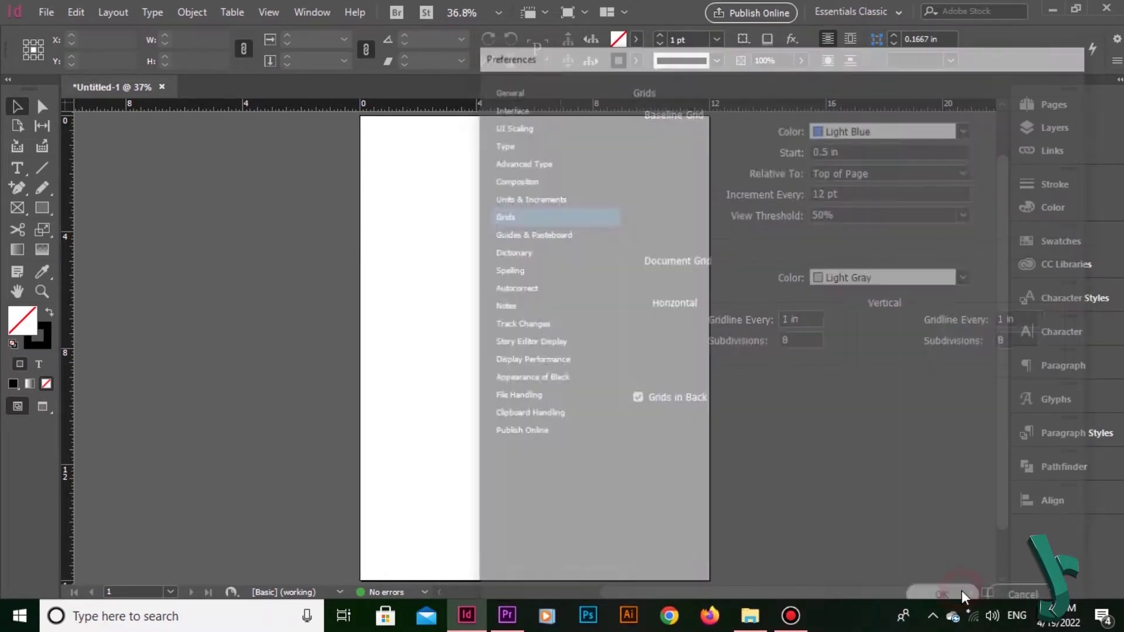
- Check the baseline grid's display on the page at 50%, 75% and 25% zoom
{"action": "left_click", "coordinate": [497, 13]}
{"action": "left_click", "coordinate": [485, 87]}
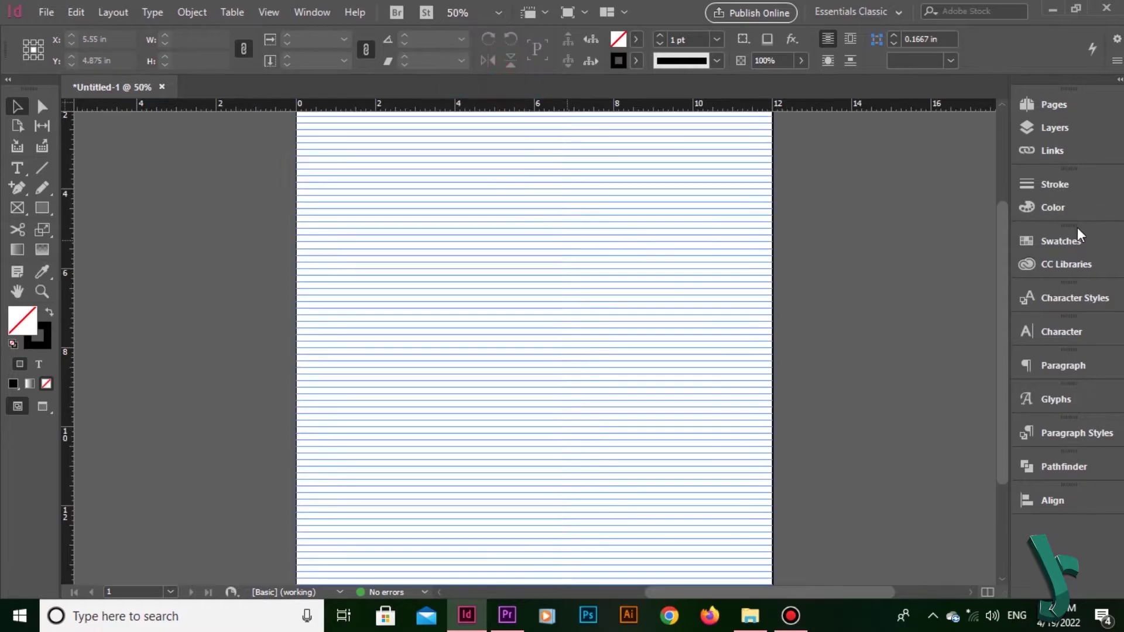
{"action": "scroll", "coordinate": [1003, 192], "scroll_direction": "up", "scroll_amount": 1}
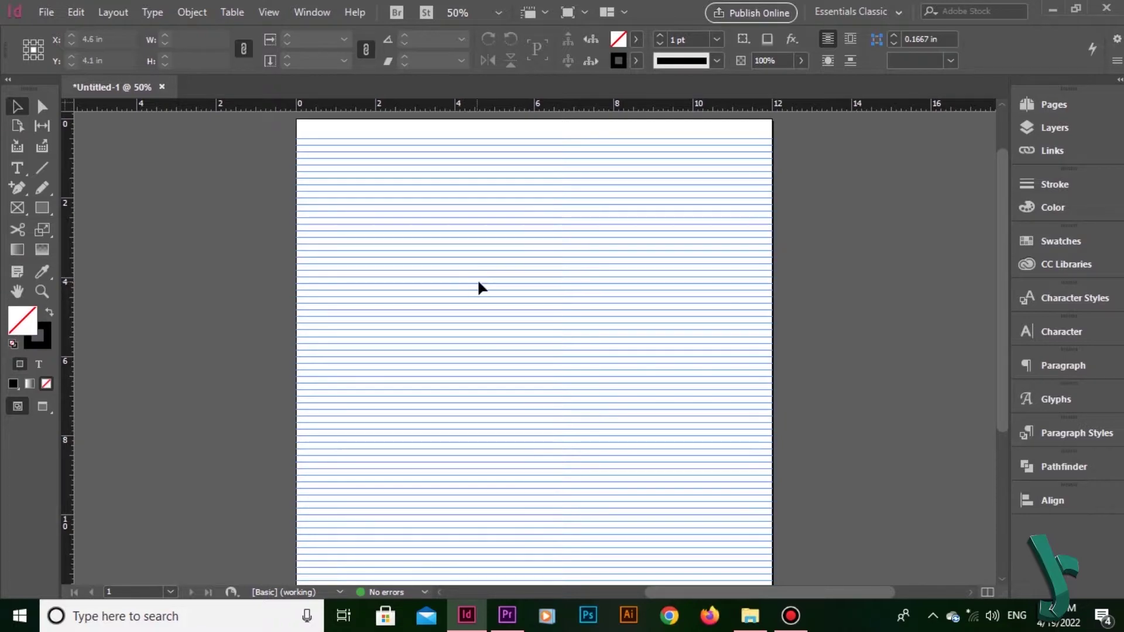
{"action": "left_click", "coordinate": [496, 12]}
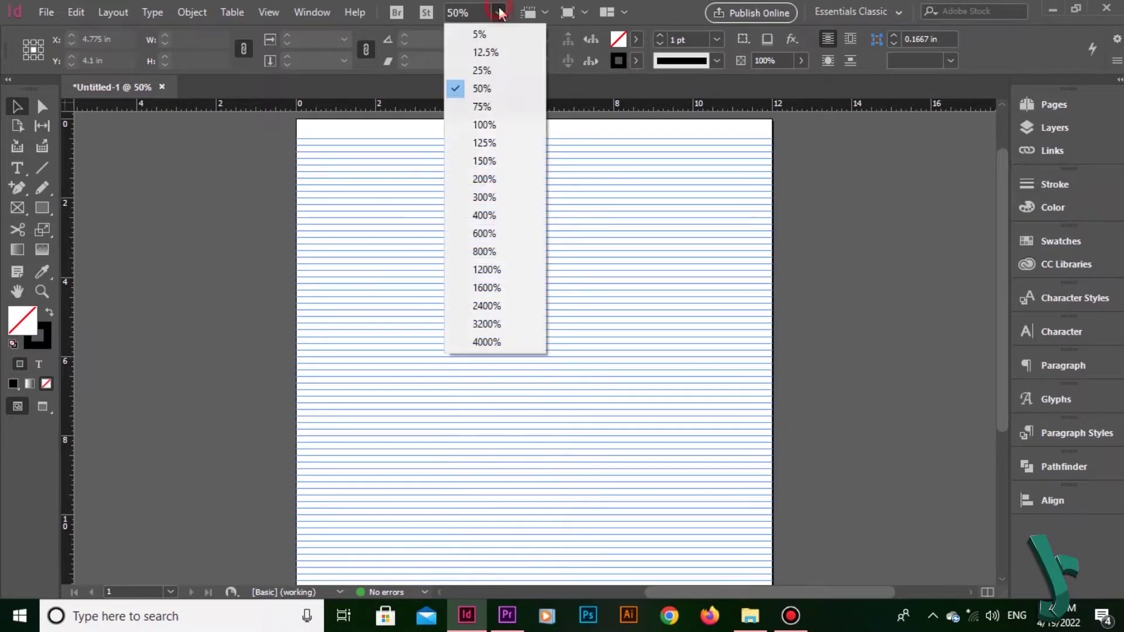
{"action": "left_click", "coordinate": [487, 110]}
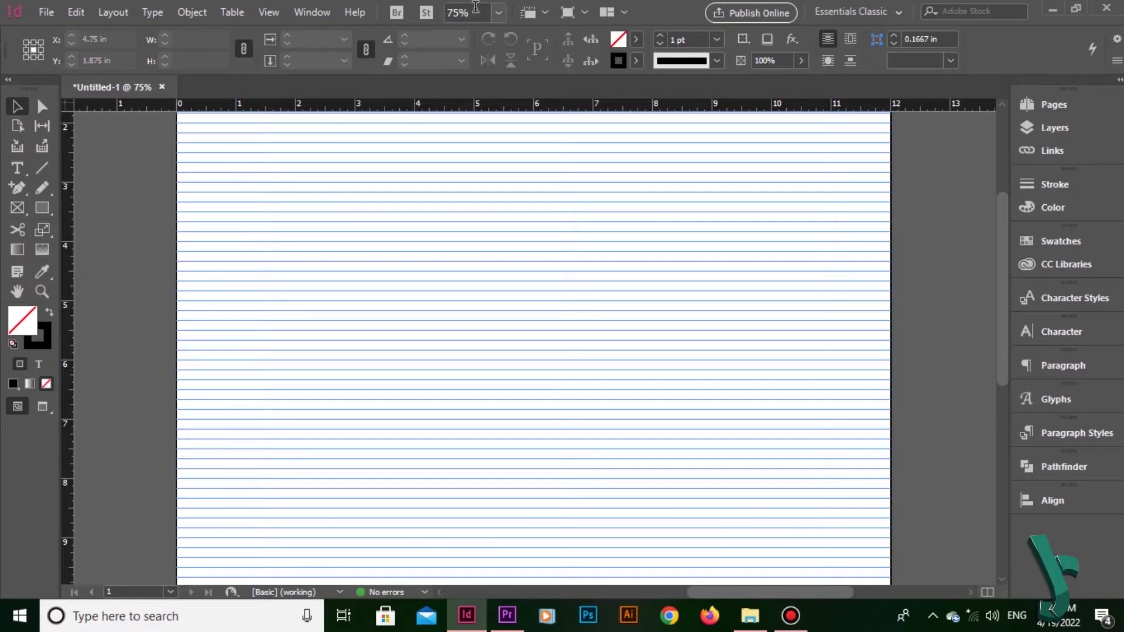
{"action": "left_click", "coordinate": [498, 13]}
{"action": "left_click", "coordinate": [493, 70]}
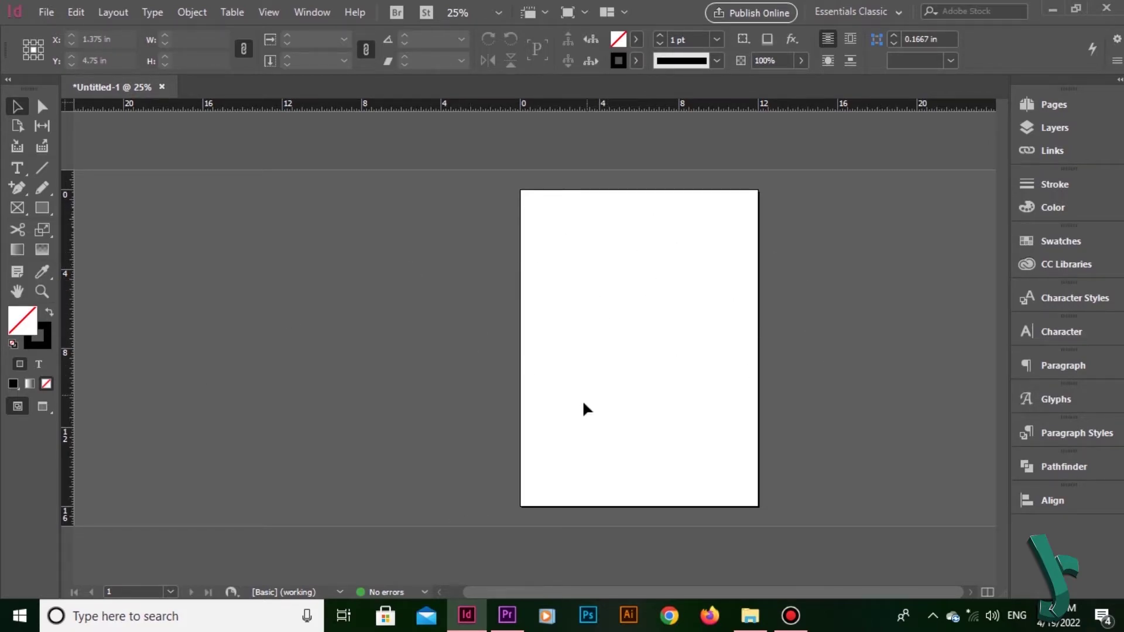
- Try view thresholds of 25% and 5% for the baseline grid in the Grids preferences
{"action": "left_click", "coordinate": [76, 13]}
{"action": "mouse_move", "coordinate": [260, 581]}
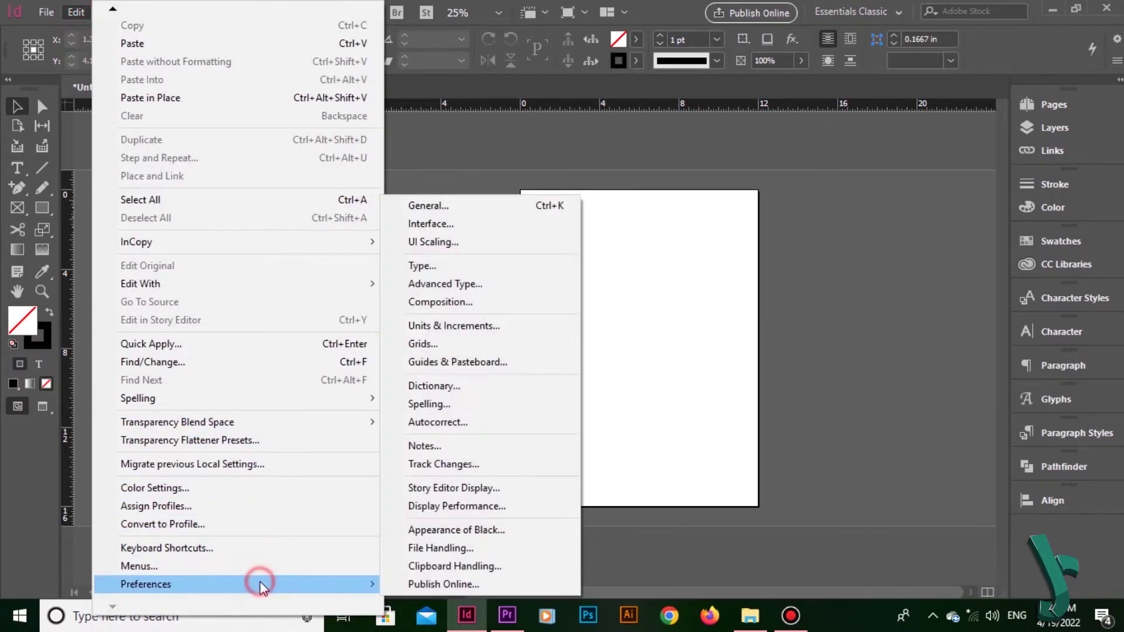
{"action": "left_click", "coordinate": [425, 343]}
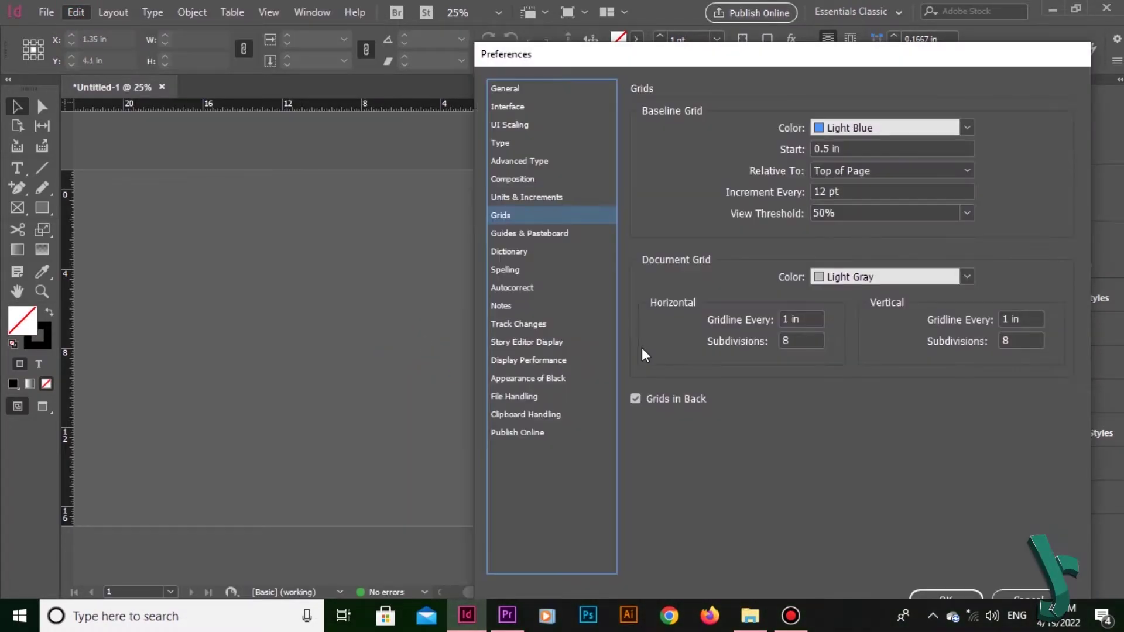
{"action": "left_click", "coordinate": [967, 214]}
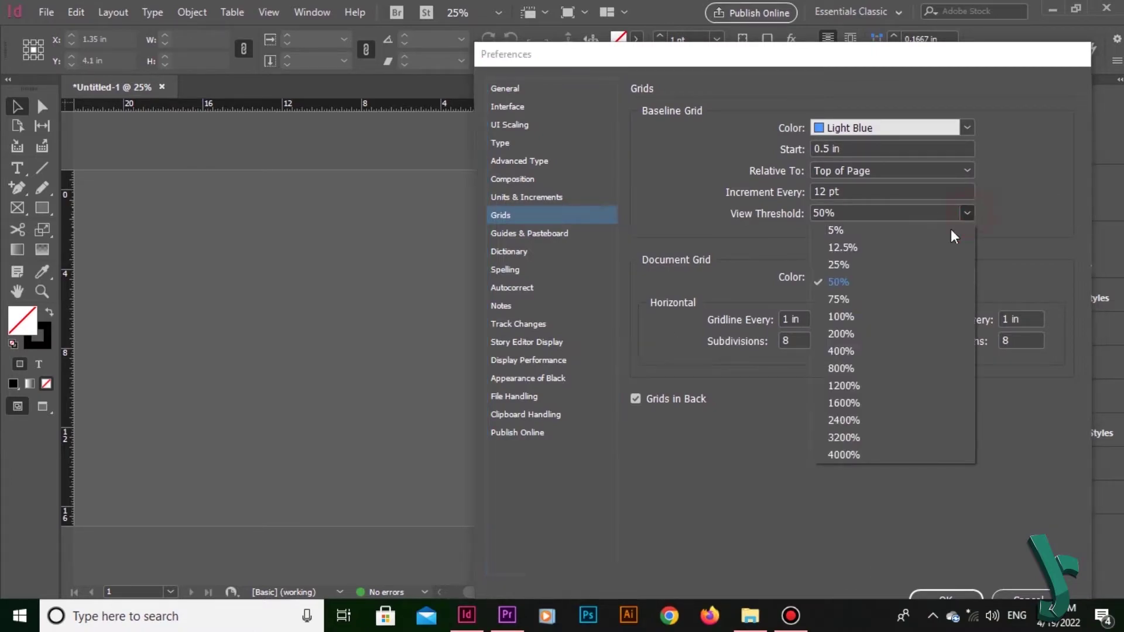
{"action": "left_click", "coordinate": [920, 267]}
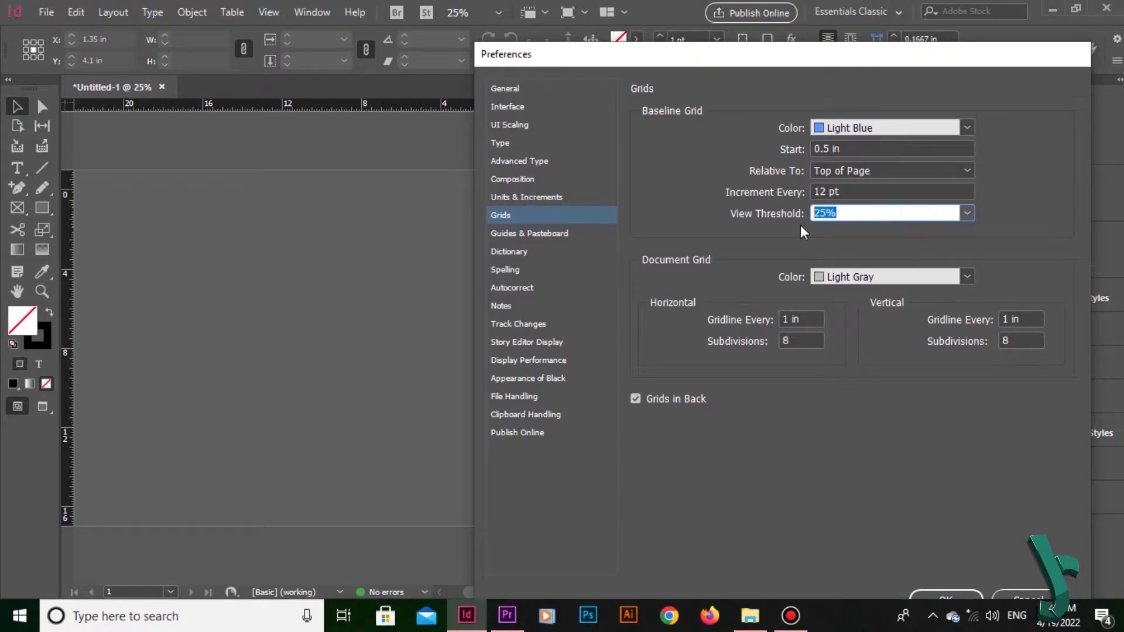
{"action": "left_click", "coordinate": [967, 214]}
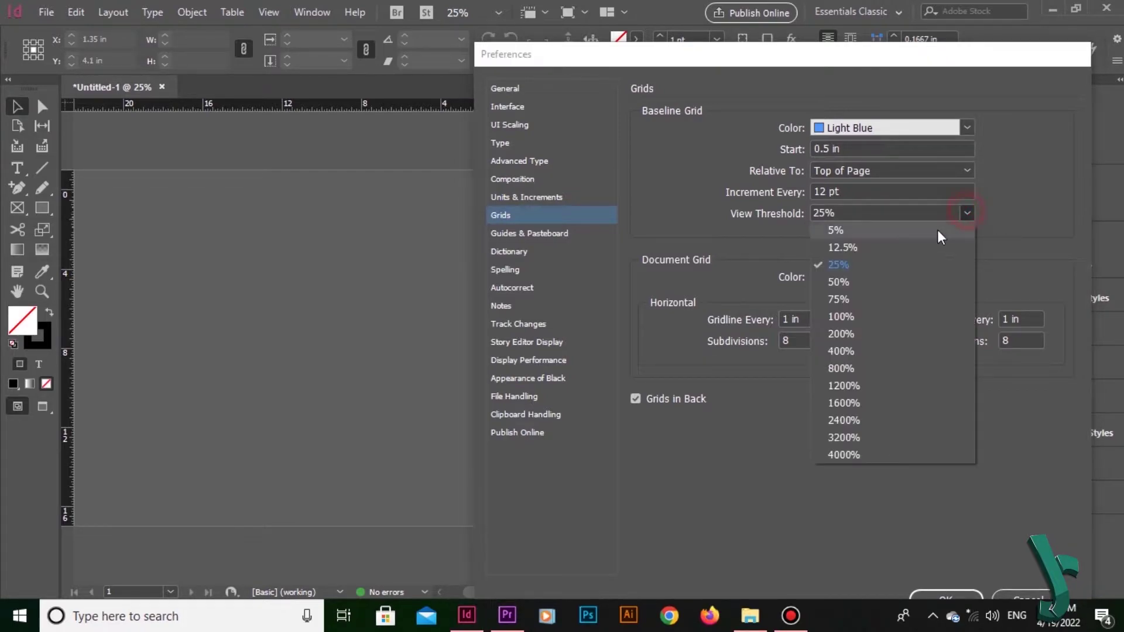
{"action": "left_click", "coordinate": [918, 230]}
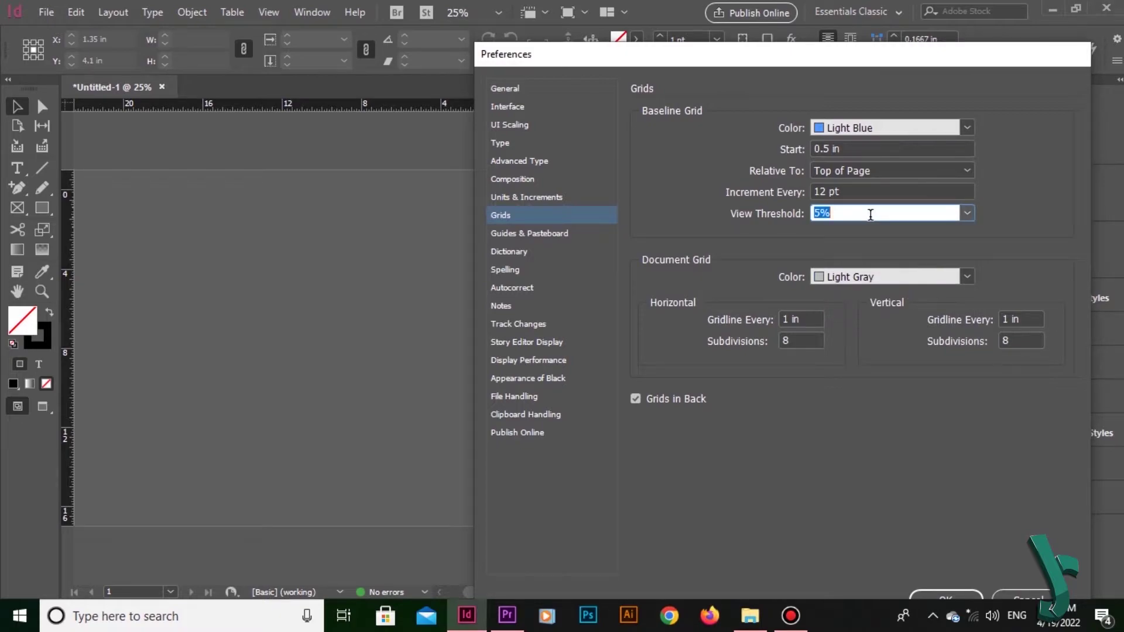
- Try to set the baseline grid's view threshold to 3%
{"action": "type", "text": "3"}
{"action": "left_click", "coordinate": [872, 277]}
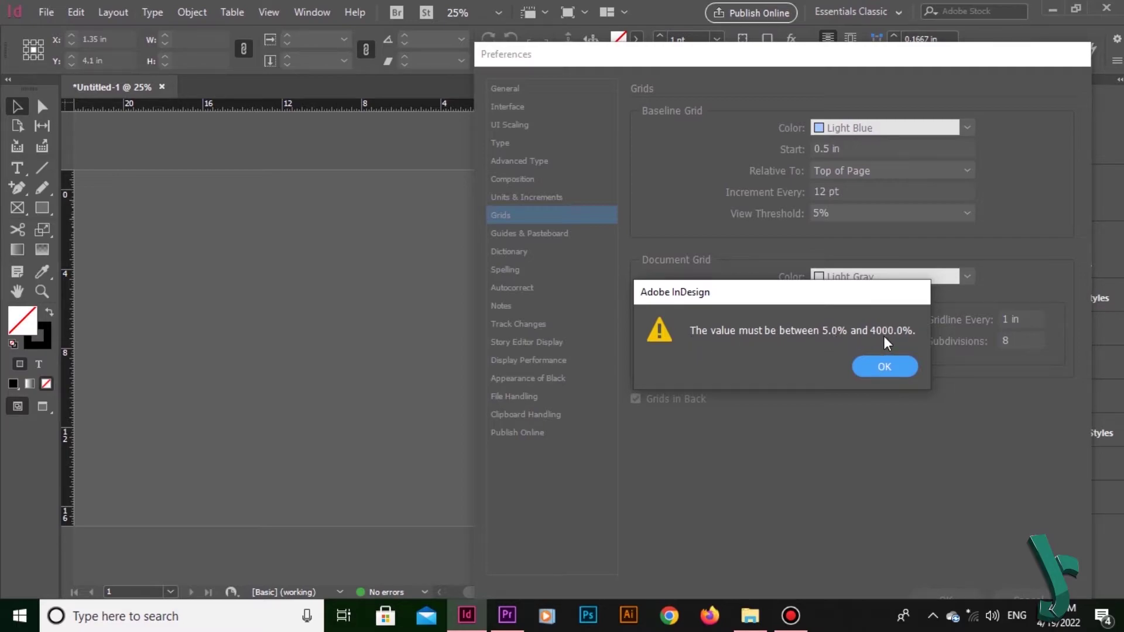
{"action": "left_click", "coordinate": [884, 366]}
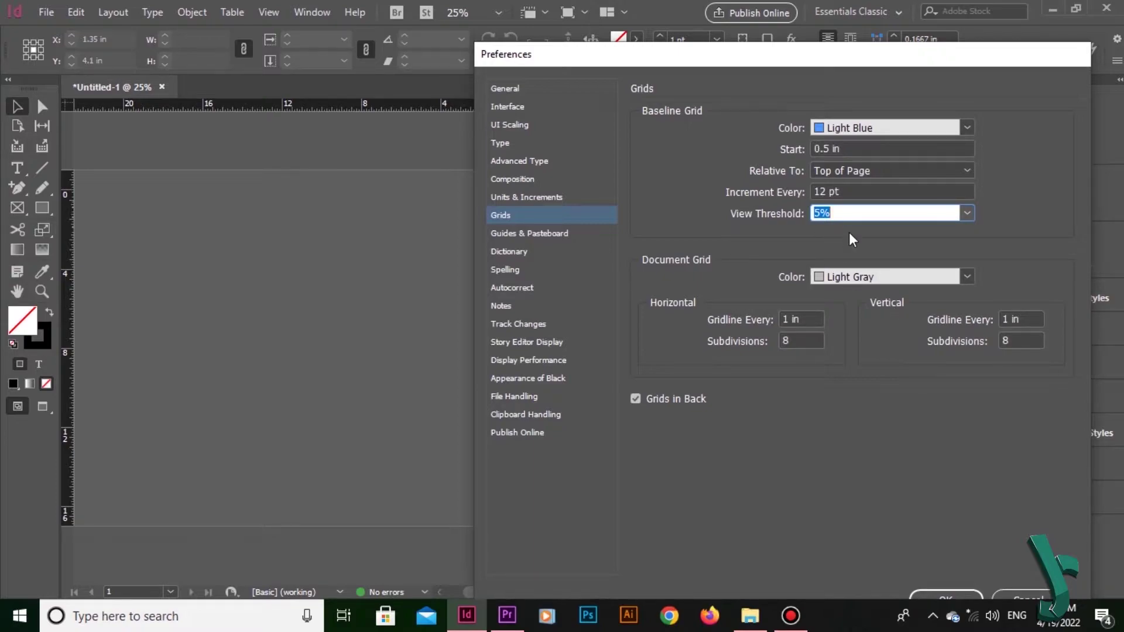
- Choose 5% as the baseline grid's view threshold and apply the preferences
{"action": "left_click", "coordinate": [967, 214]}
{"action": "left_click", "coordinate": [924, 229]}
{"action": "left_click", "coordinate": [952, 591]}
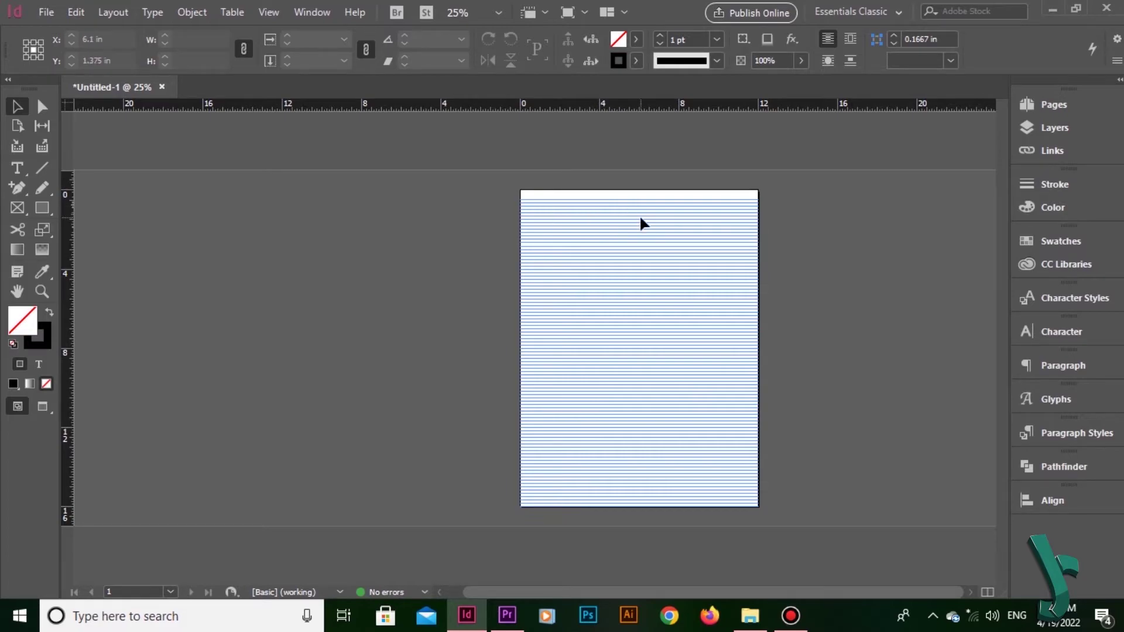
- Check how the baseline grid is displayed on the page at 5% and 25% zoom
{"action": "left_click", "coordinate": [479, 12]}
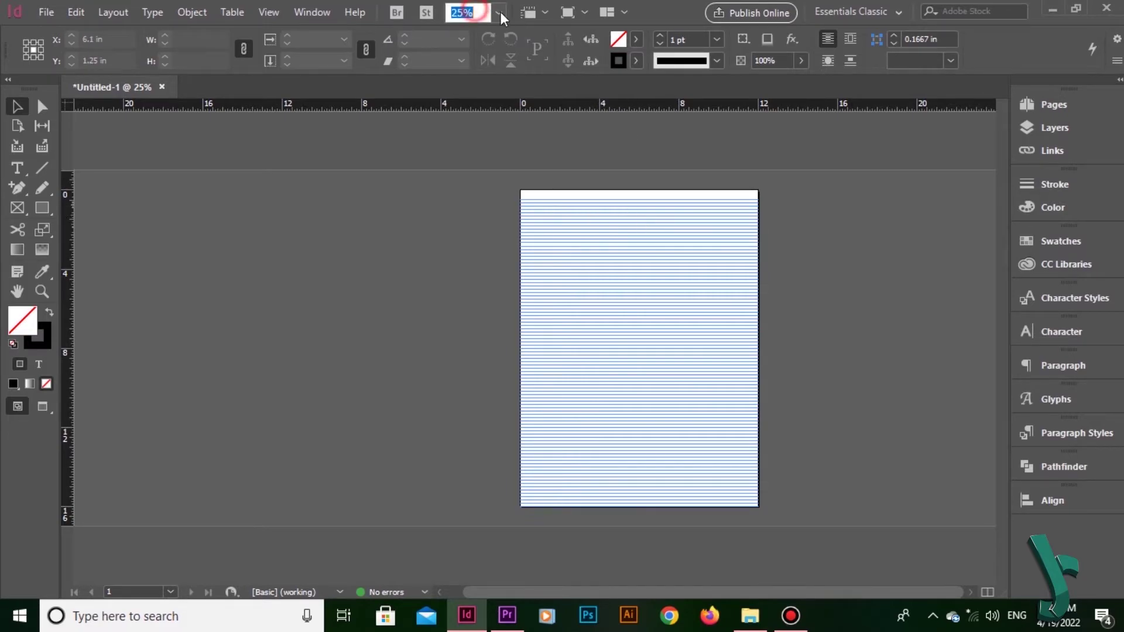
{"action": "left_click", "coordinate": [498, 12]}
{"action": "left_click", "coordinate": [504, 33]}
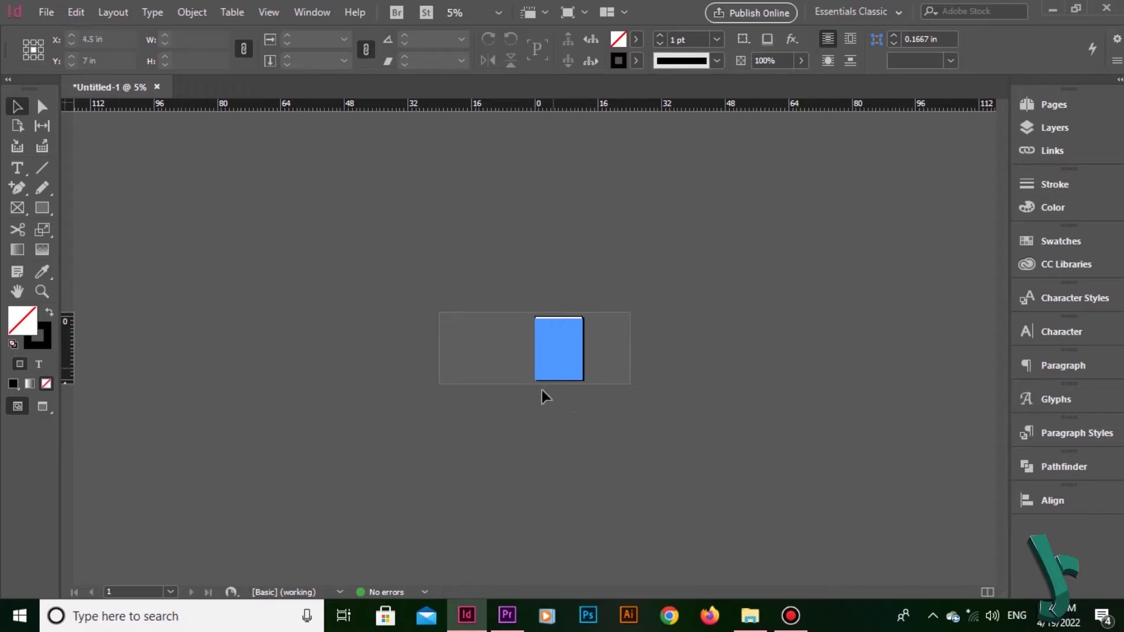
{"action": "left_click", "coordinate": [499, 12]}
{"action": "left_click", "coordinate": [500, 70]}
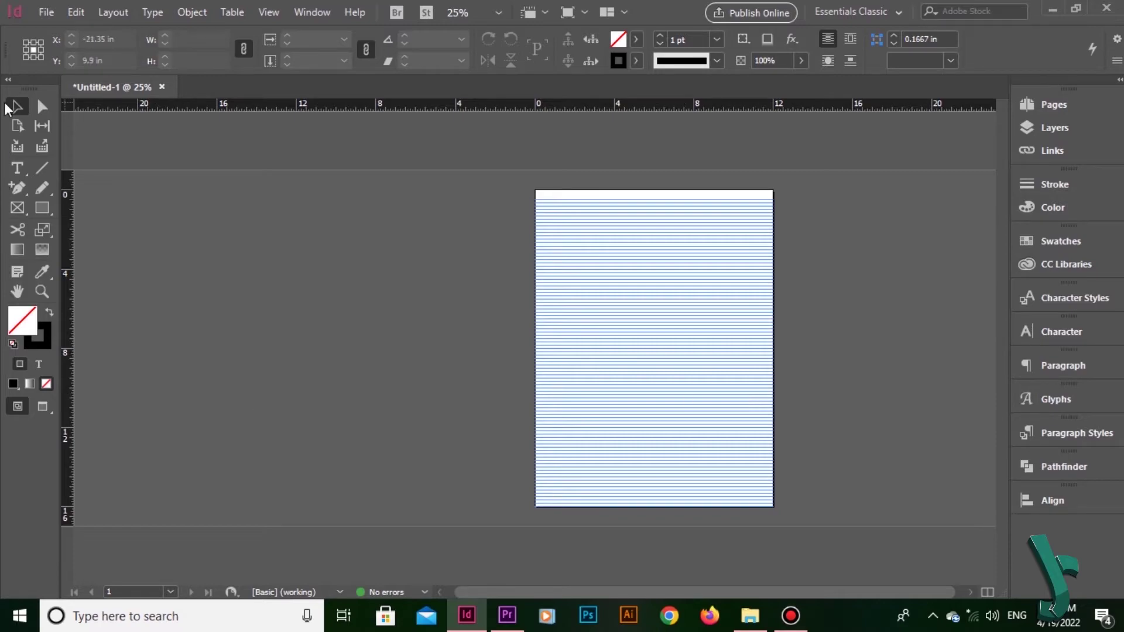
- Set the baseline grid's color to Brick Red in the Grids preferences
{"action": "left_click", "coordinate": [75, 11]}
{"action": "left_click", "coordinate": [223, 584]}
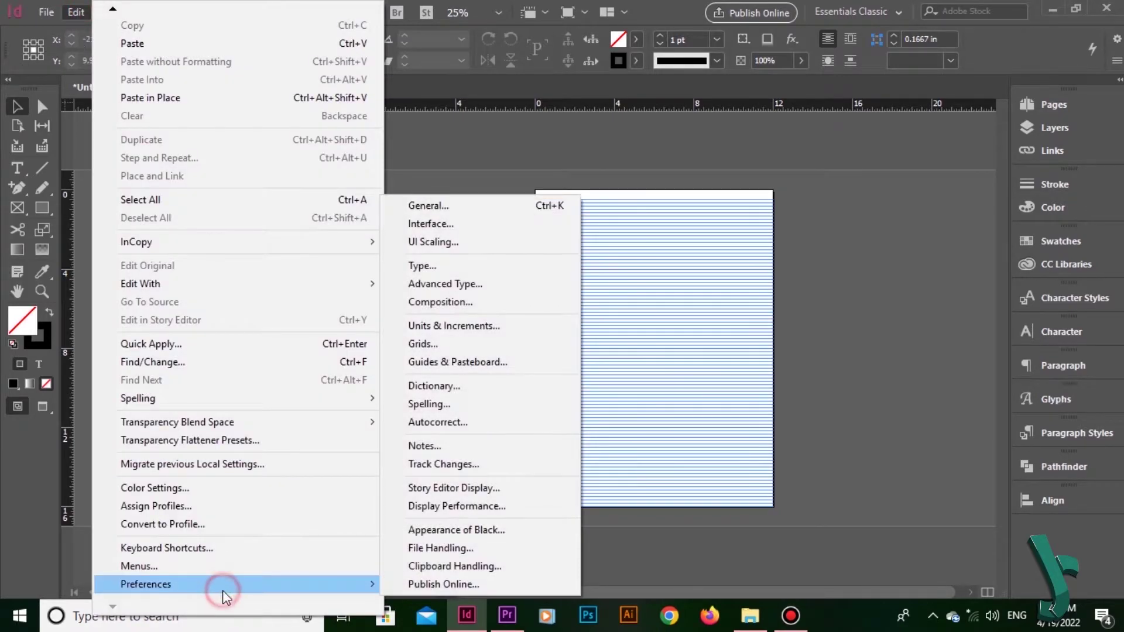
{"action": "left_click", "coordinate": [469, 344]}
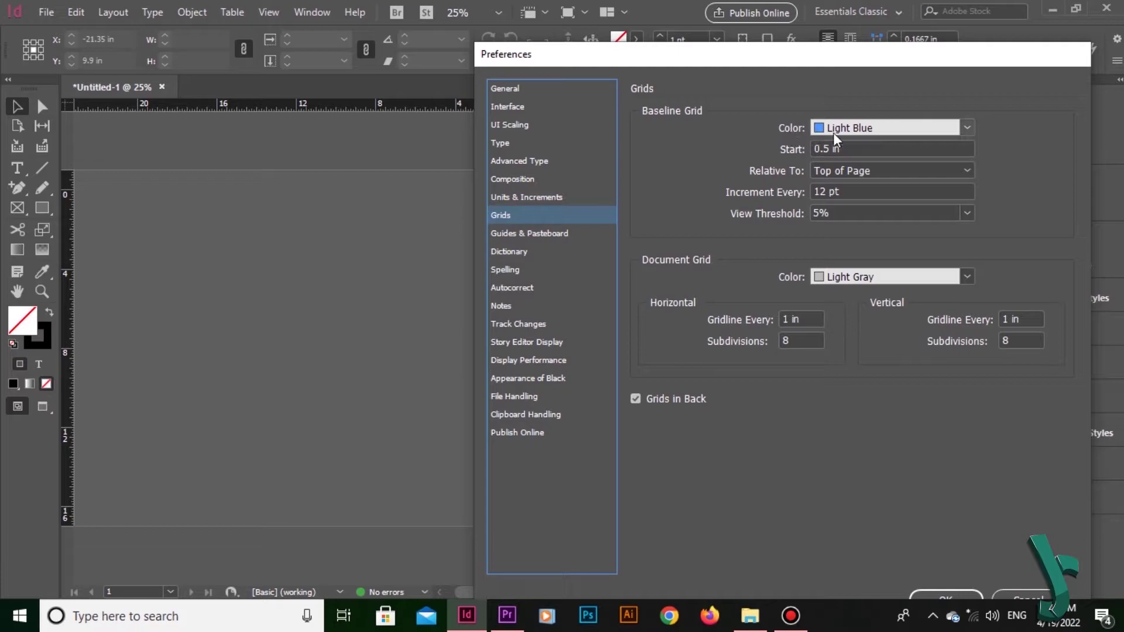
{"action": "left_click_drag", "start_coordinate": [865, 62], "coordinate": [359, 67]}
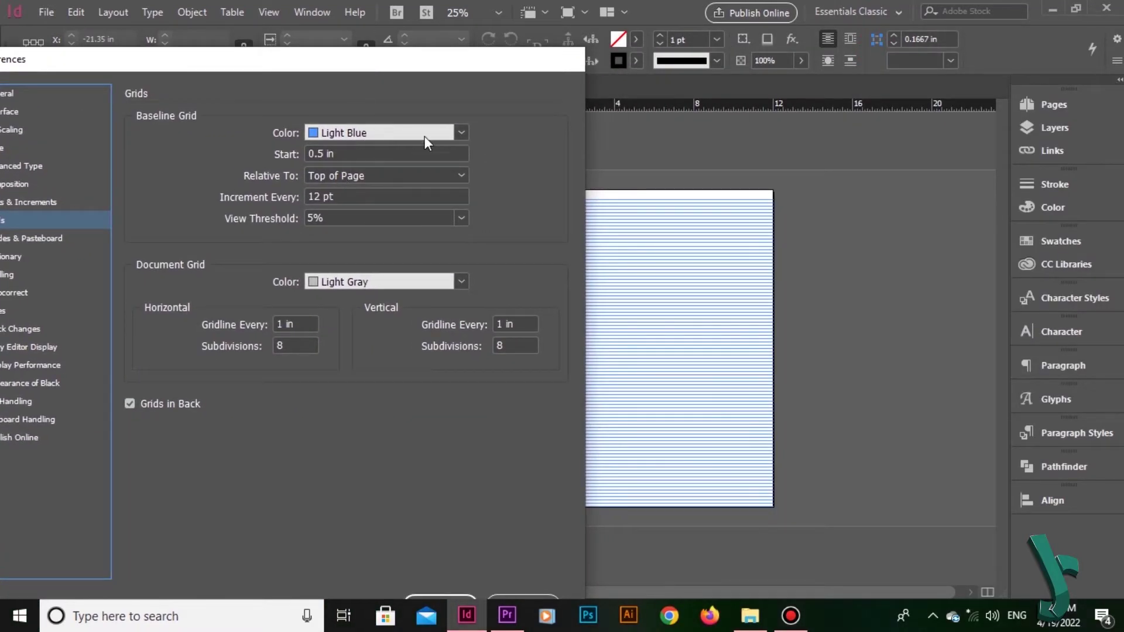
{"action": "left_click", "coordinate": [462, 134]}
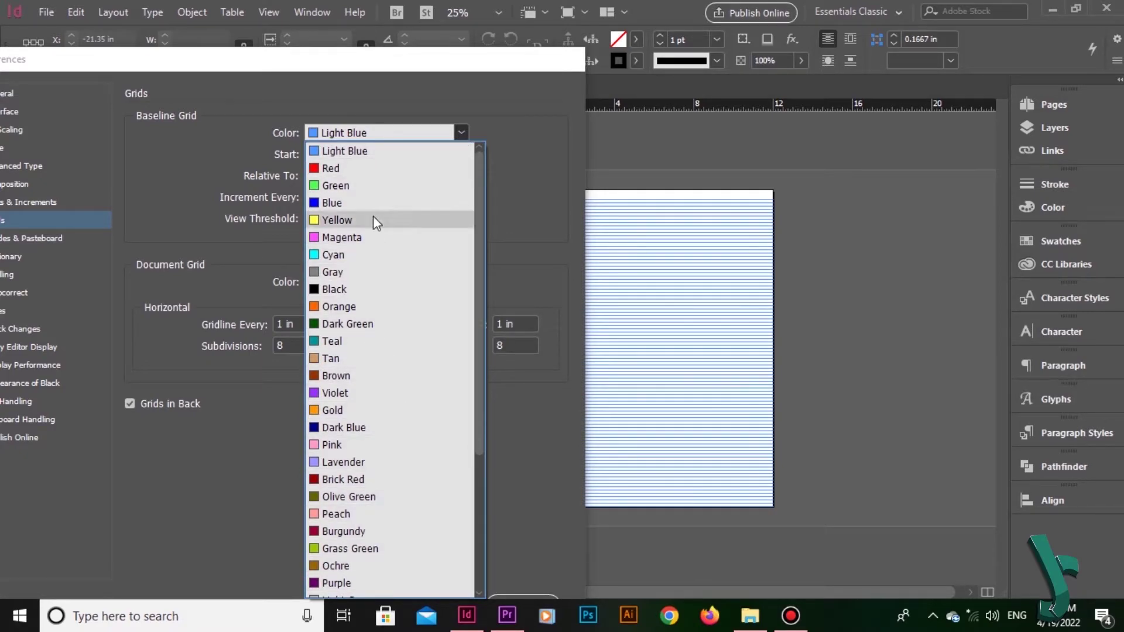
{"action": "left_click", "coordinate": [374, 479]}
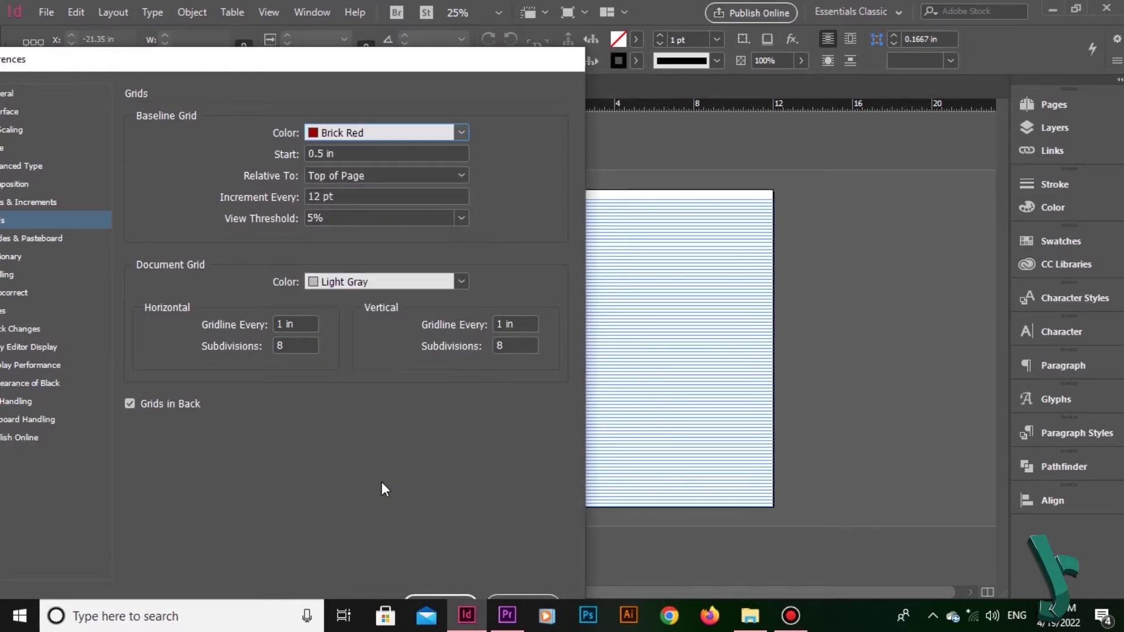
{"action": "left_click", "coordinate": [450, 598]}
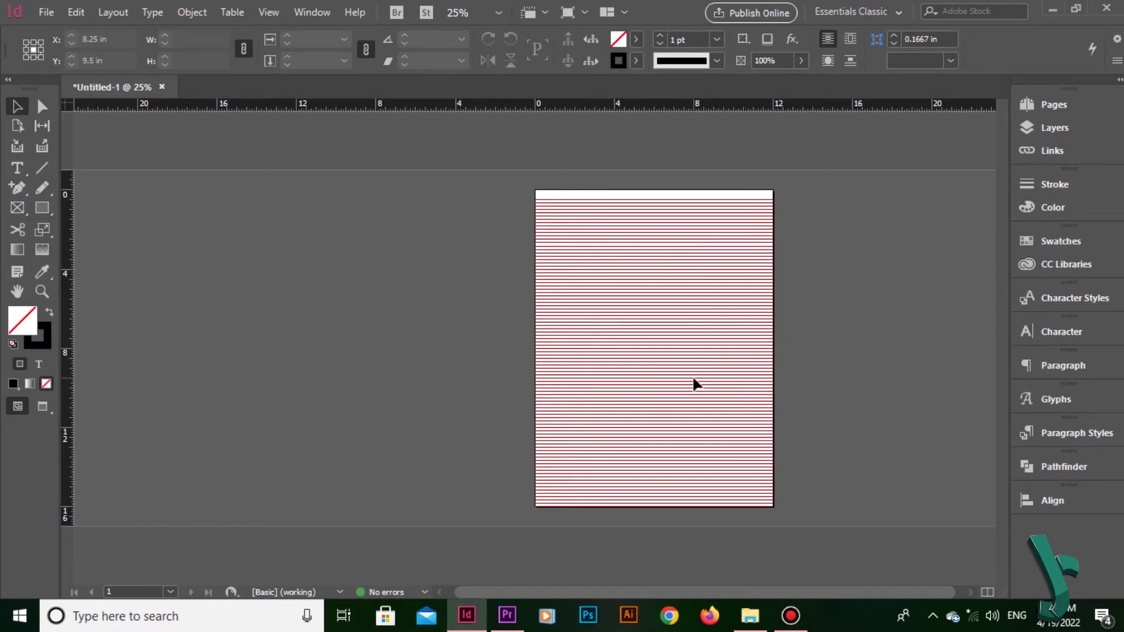
- Fit the page in the window and undo the baseline grid's color change
{"action": "key", "text": "ctrl+0"}
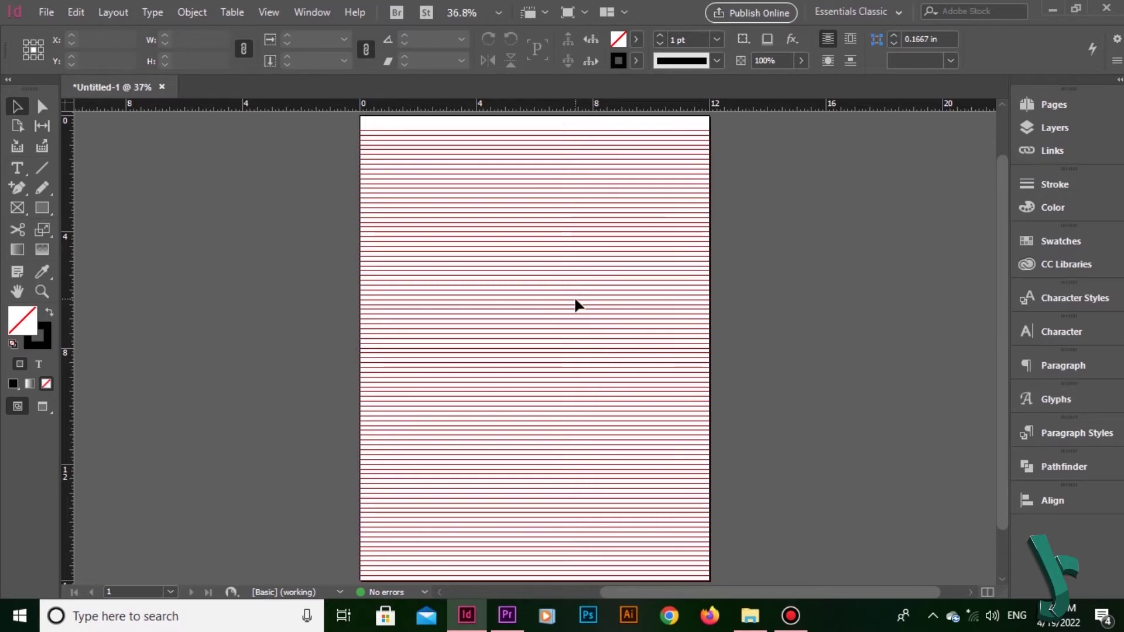
{"action": "key", "text": "ctrl+z"}
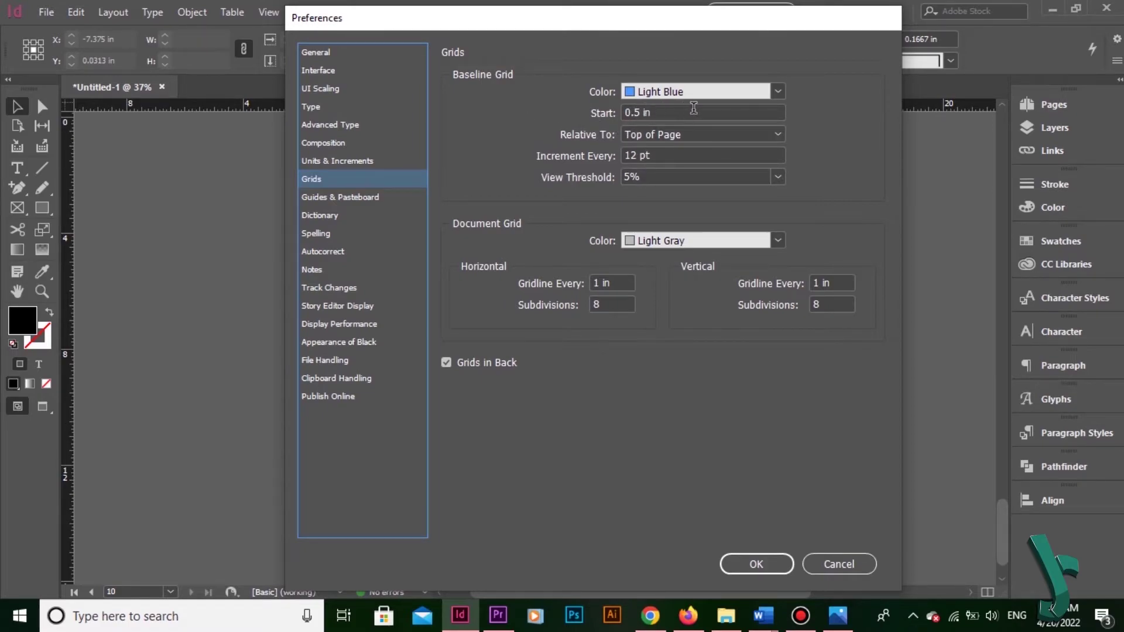
- Enter 720 px as the baseline grid's start value in the Grids preferences
{"action": "left_click_drag", "start_coordinate": [663, 113], "coordinate": [607, 114]}
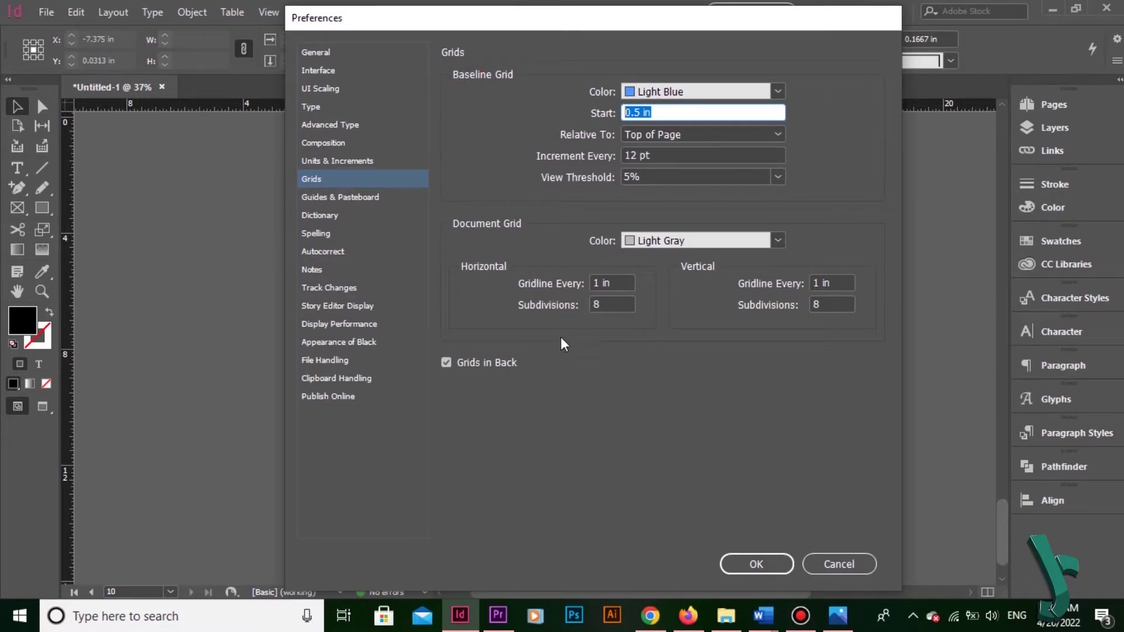
{"action": "double_click", "coordinate": [679, 110]}
{"action": "type", "text": "720 p"}
{"action": "type", "text": "x"}
{"action": "key", "text": "Return"}
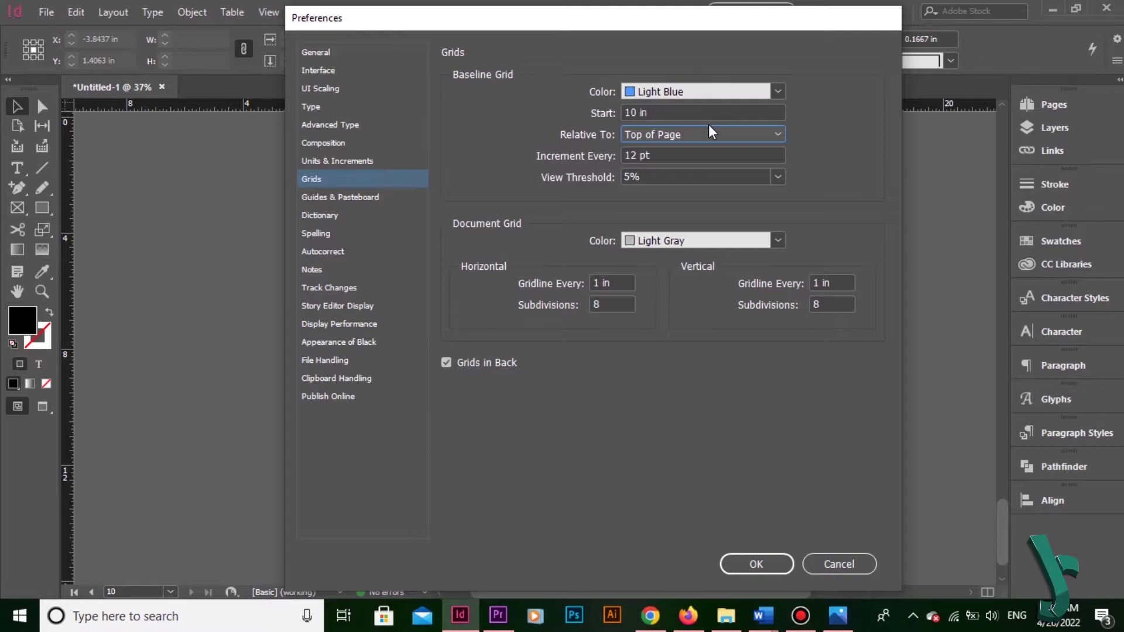
- Set the baseline grid to start 1 in from the top of the page and apply it
{"action": "left_click_drag", "start_coordinate": [709, 113], "coordinate": [626, 134]}
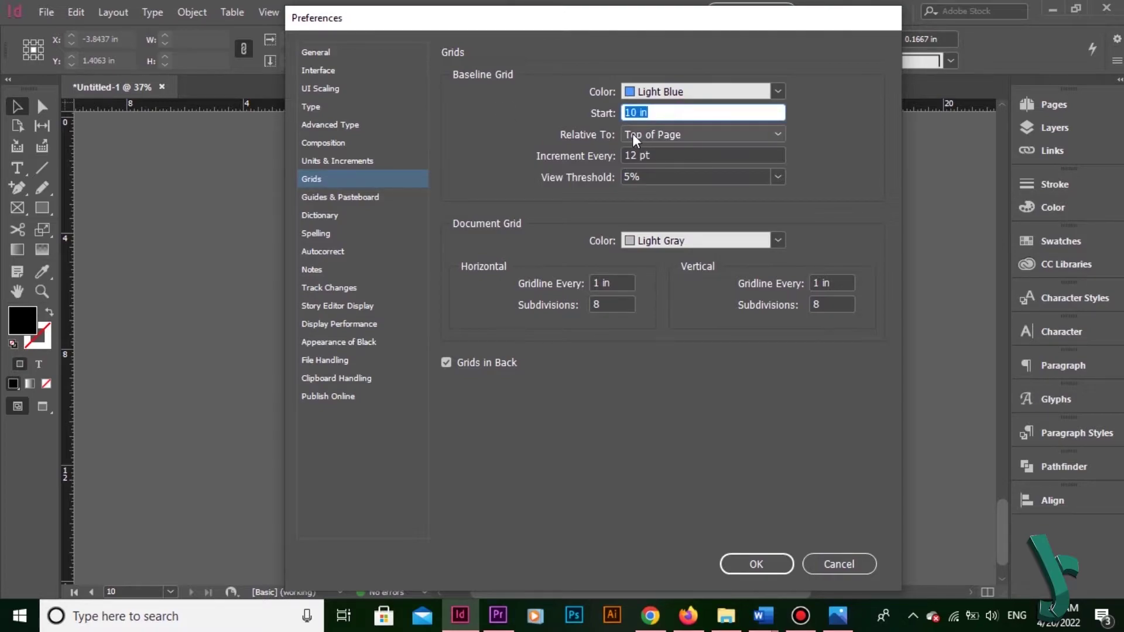
{"action": "type", "text": "1"}
{"action": "key", "text": "Tab"}
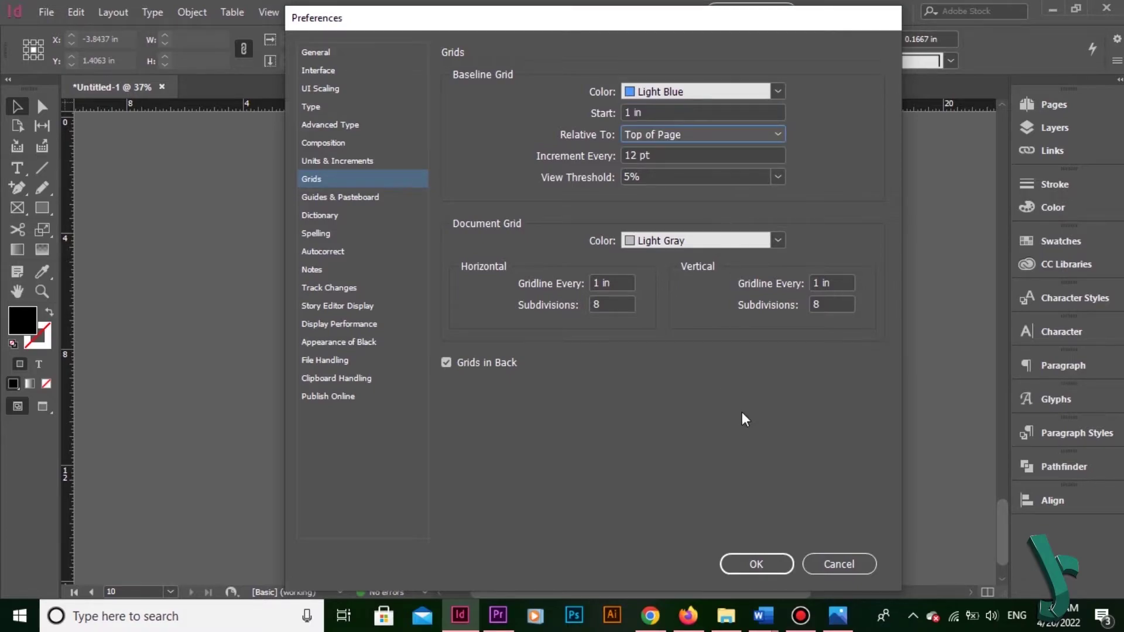
{"action": "left_click", "coordinate": [758, 563]}
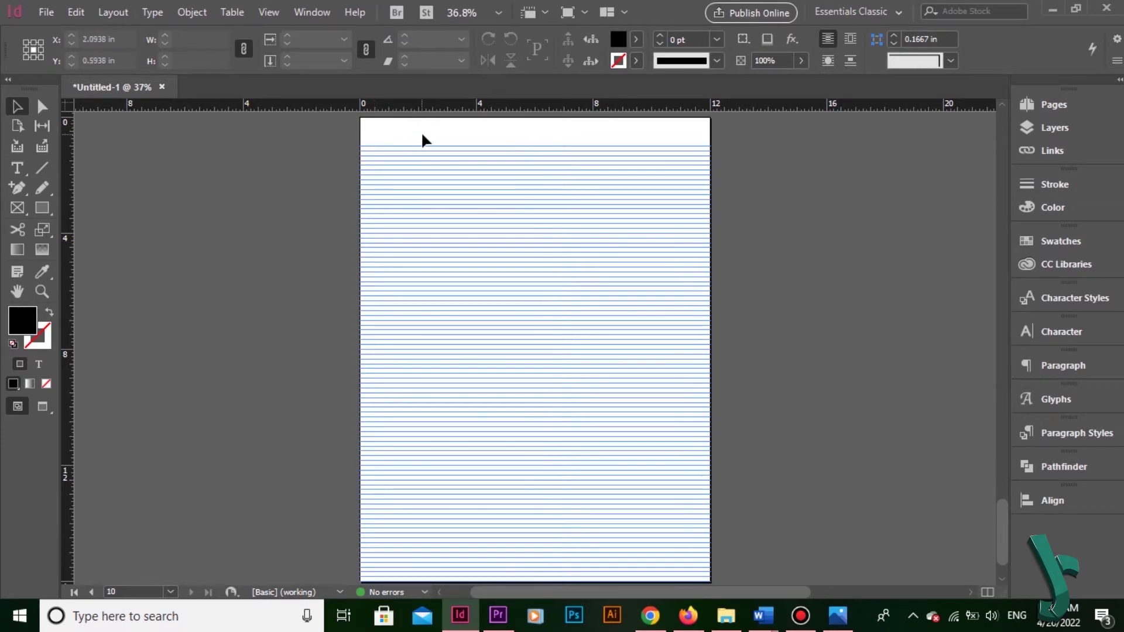
- Draw a black 1 in by 1 in square spanning from the page's top edge to the first baseline grid line
{"action": "key", "text": "ctrl+equal"}
{"action": "key", "text": "ctrl+equal"}
{"action": "key", "text": "ctrl+equal"}
{"action": "key", "text": "ctrl+equal"}
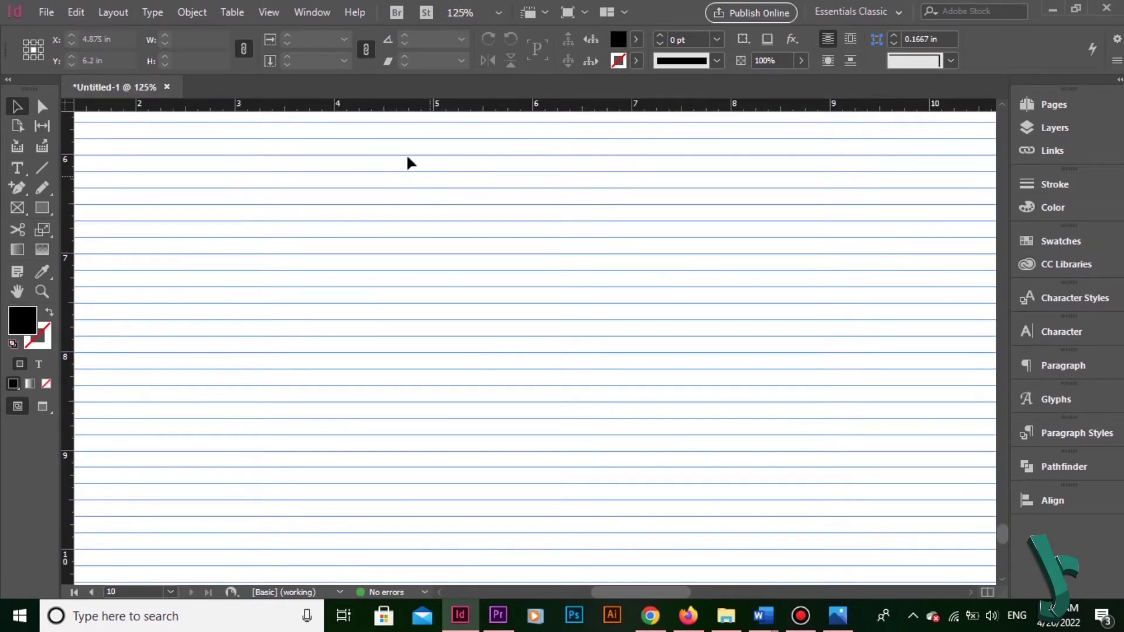
{"action": "left_click_drag", "start_coordinate": [408, 155], "coordinate": [631, 428]}
{"action": "left_click_drag", "start_coordinate": [469, 256], "coordinate": [482, 454]}
{"action": "left_click_drag", "start_coordinate": [404, 266], "coordinate": [392, 414]}
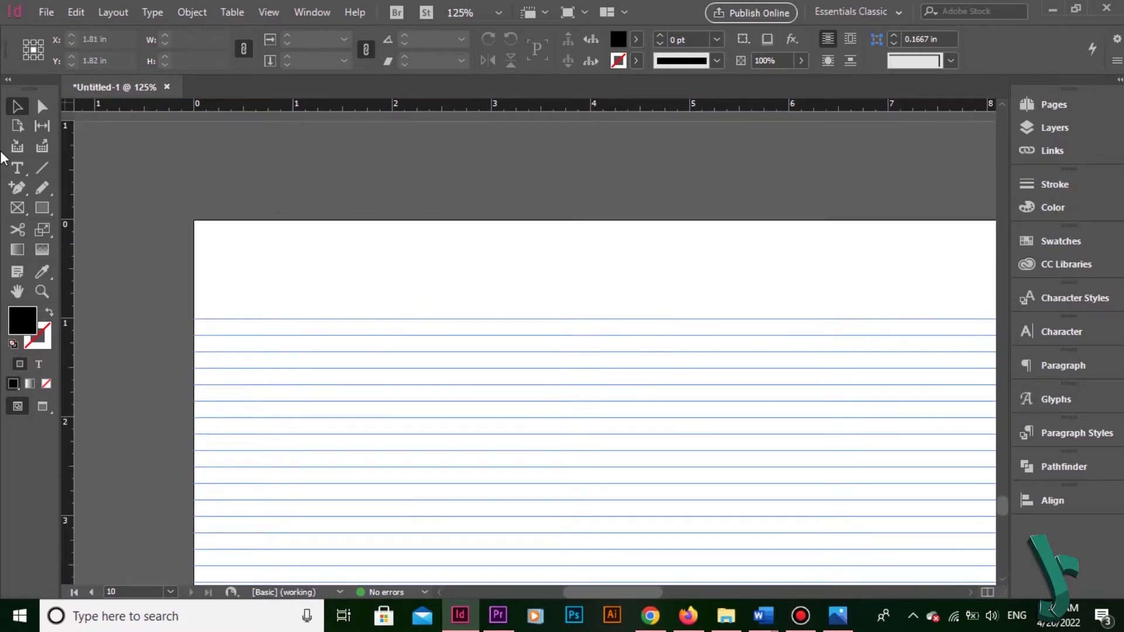
{"action": "left_click", "coordinate": [44, 205]}
{"action": "mouse_move", "coordinate": [272, 220]}
{"action": "left_mouse_down"}
{"action": "mouse_move", "coordinate": [383, 323]}
{"action": "mouse_move", "coordinate": [372, 317]}
{"action": "left_mouse_up"}
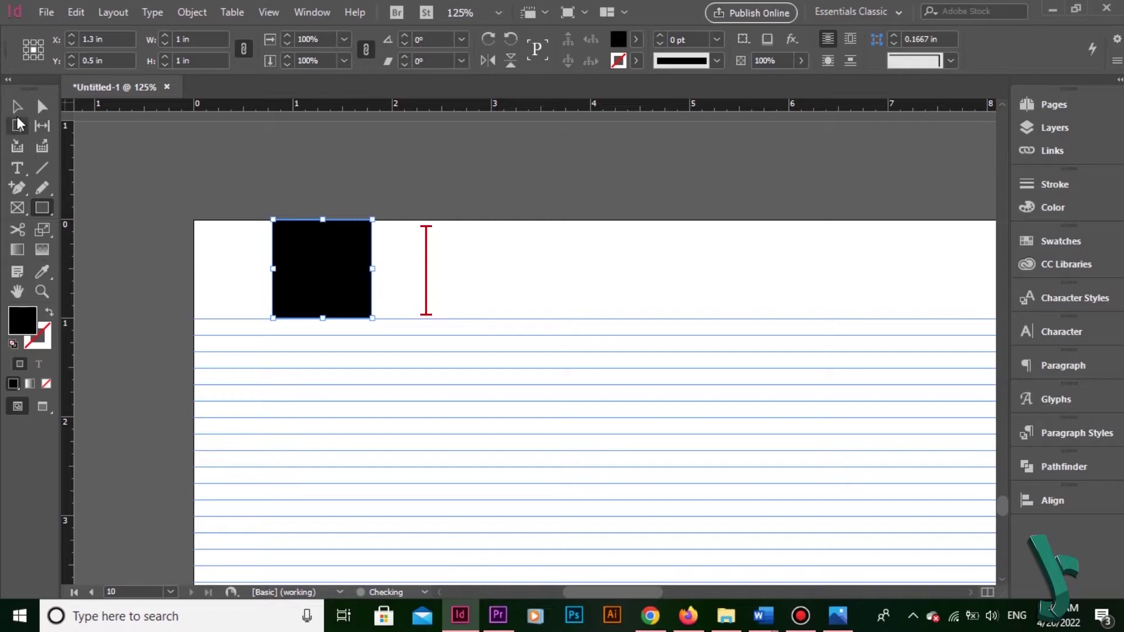
- Check the black square's height against the gap above the first baseline grid line
{"action": "left_click", "coordinate": [18, 109]}
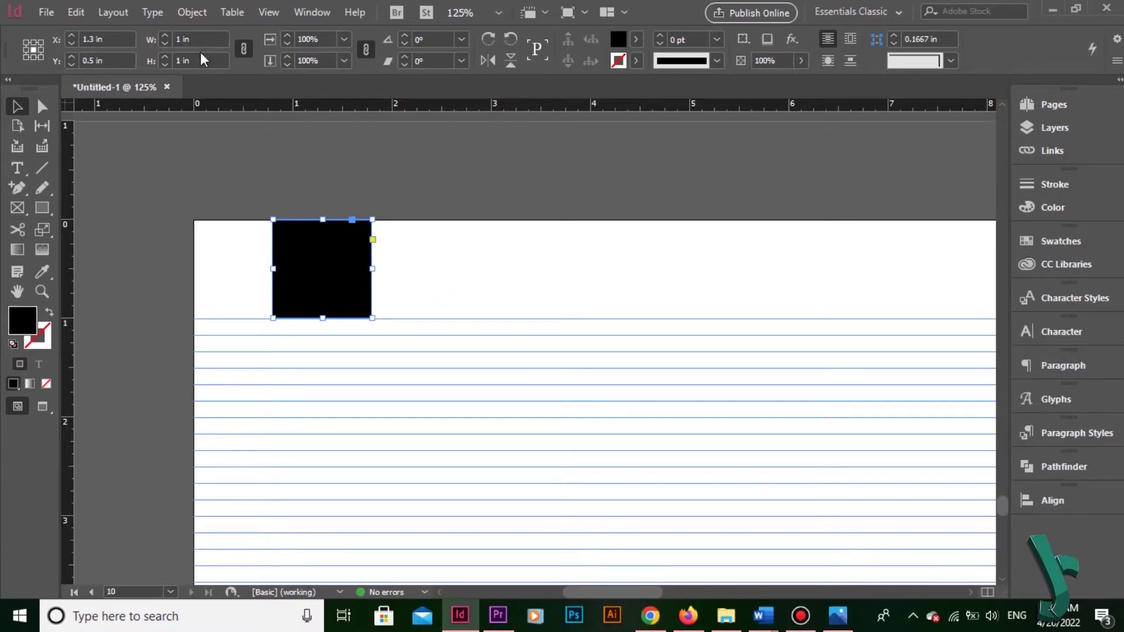
{"action": "triple_click", "coordinate": [218, 60]}
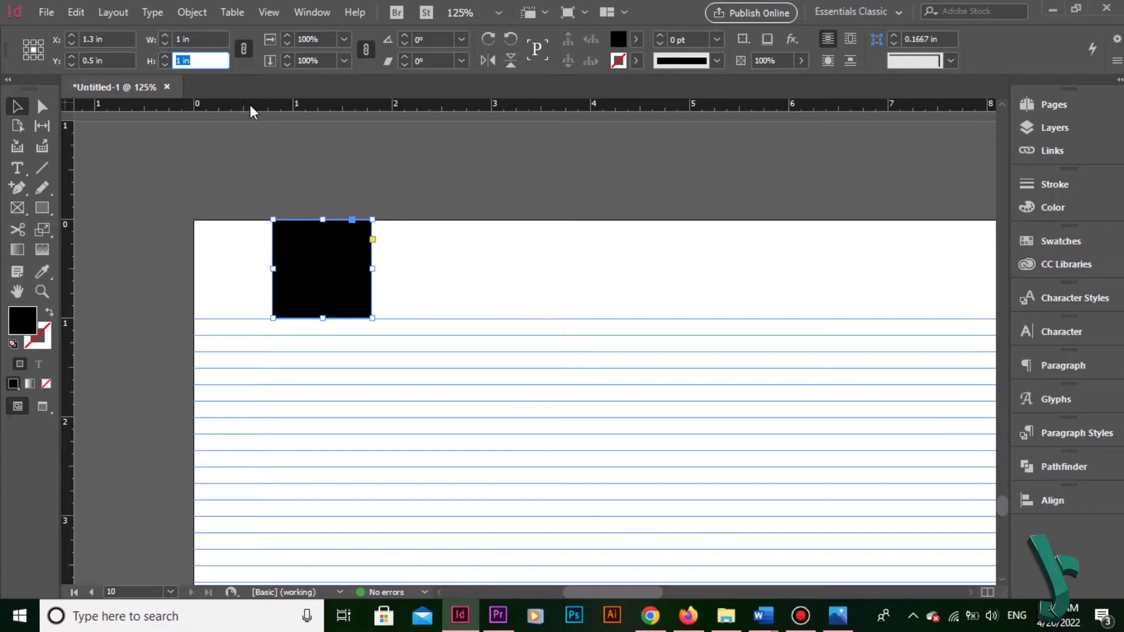
{"action": "left_click", "coordinate": [313, 139]}
{"action": "left_click", "coordinate": [334, 256]}
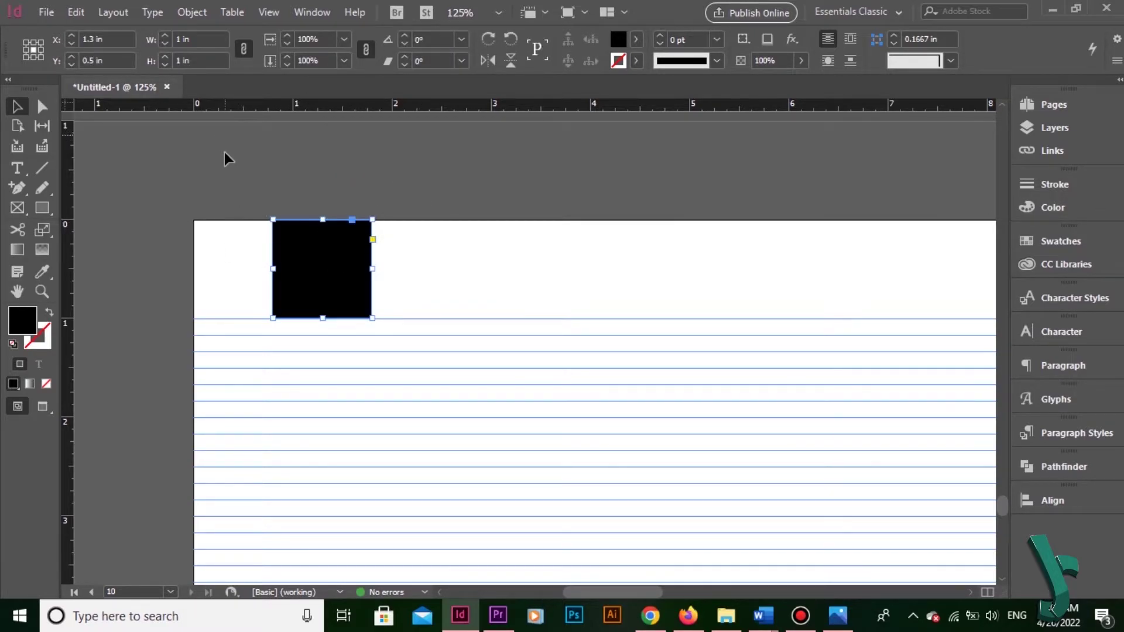
- Set the baseline grid's start to 2 in, relative to the top of the page, in the Grids preferences
{"action": "left_click", "coordinate": [79, 12]}
{"action": "mouse_move", "coordinate": [251, 584]}
{"action": "left_click", "coordinate": [485, 343]}
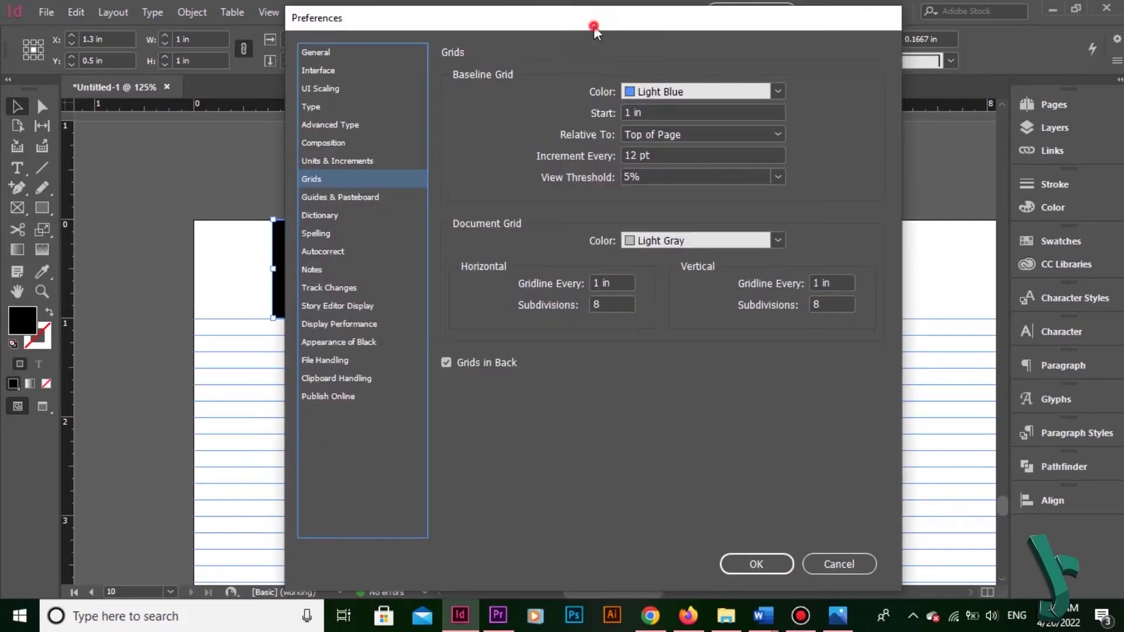
{"action": "left_click_drag", "start_coordinate": [593, 26], "coordinate": [731, 35]}
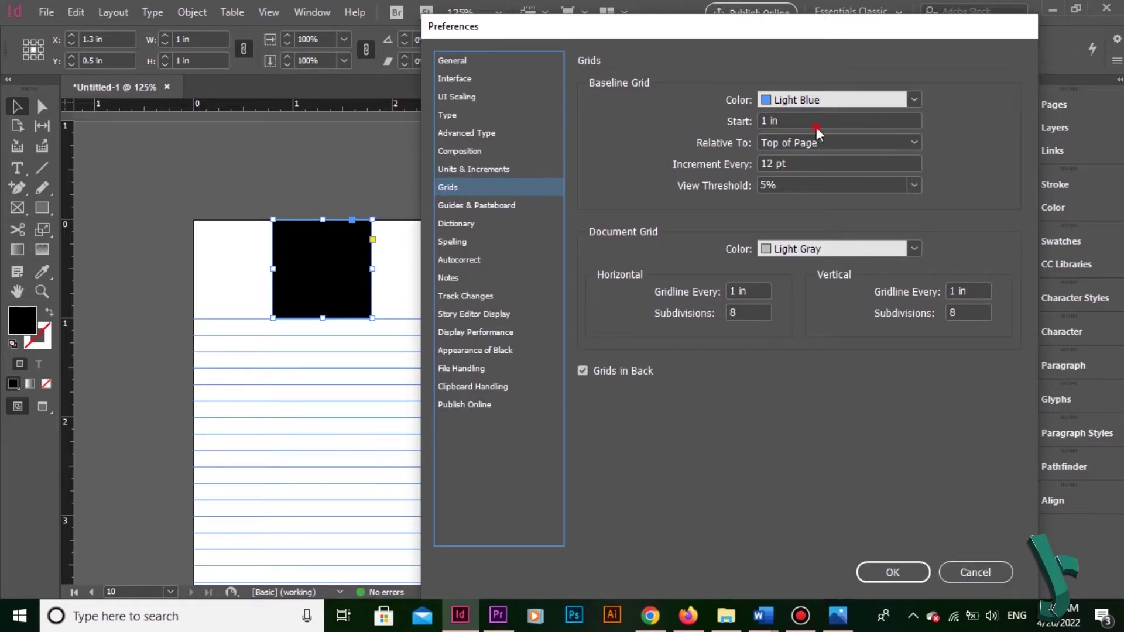
{"action": "double_click", "coordinate": [842, 121]}
{"action": "type", "text": "2"}
{"action": "key", "text": "Tab"}
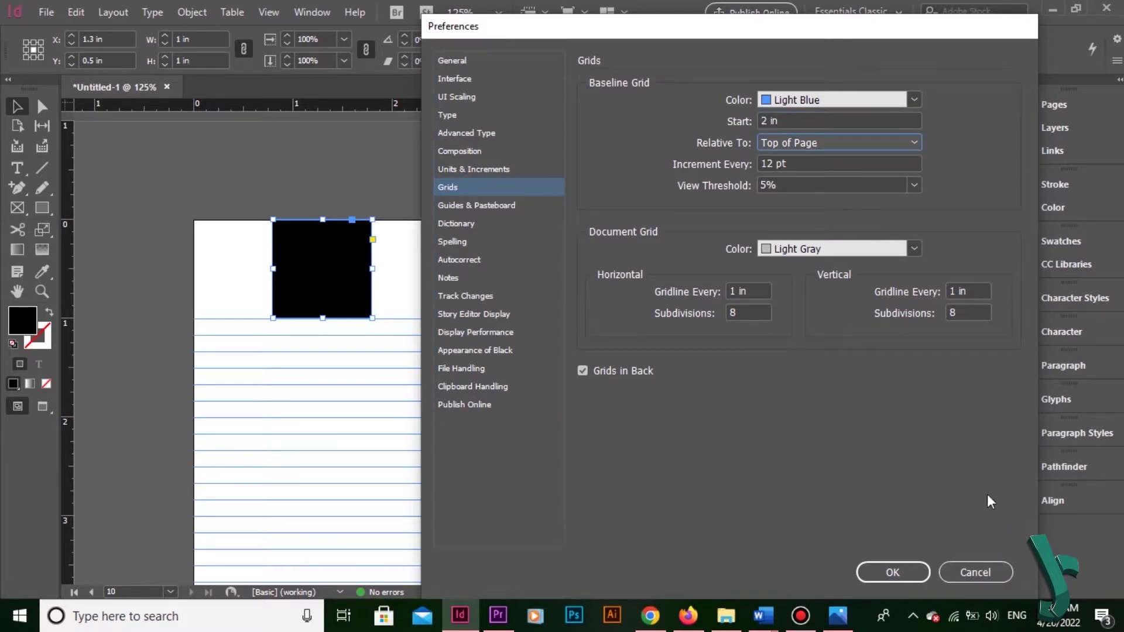
{"action": "left_click", "coordinate": [916, 582]}
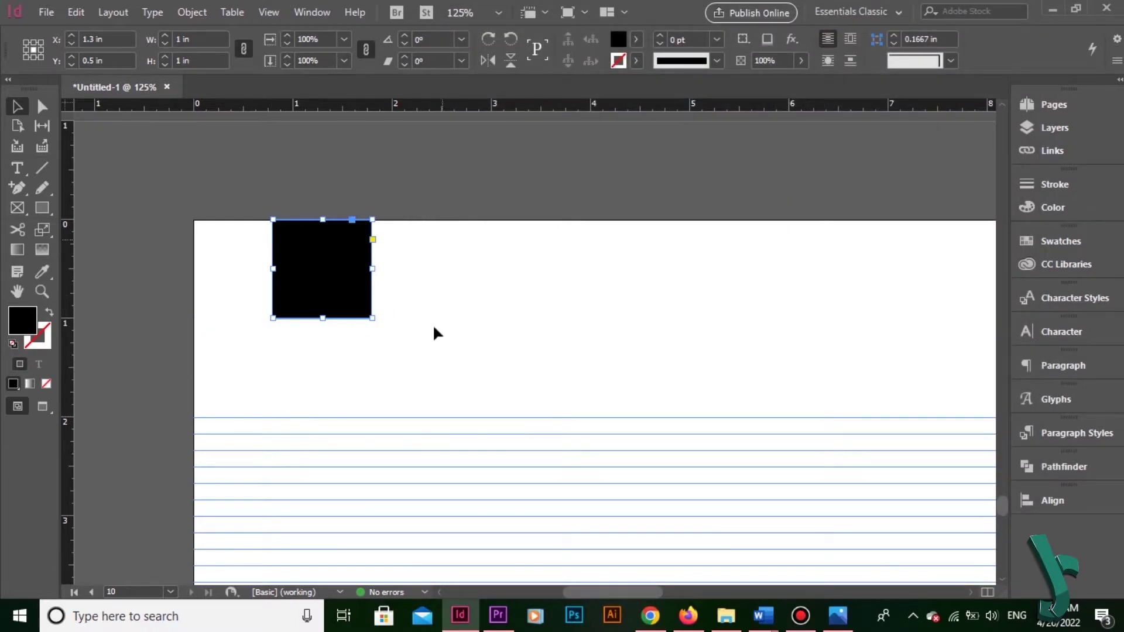
- Enlarge the black square to 2 in by 2 in, reaching the first baseline grid line, and check its width and height
{"action": "left_click_drag", "start_coordinate": [373, 317], "coordinate": [461, 418]}
{"action": "left_click", "coordinate": [204, 39]}
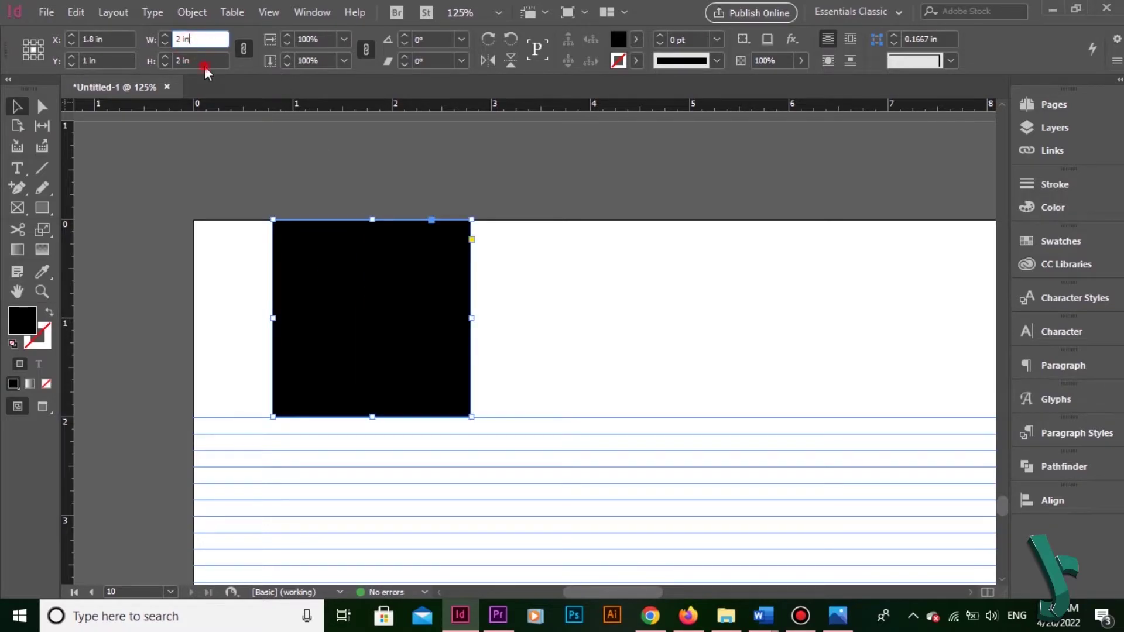
{"action": "left_click", "coordinate": [204, 63]}
{"action": "left_click", "coordinate": [473, 151]}
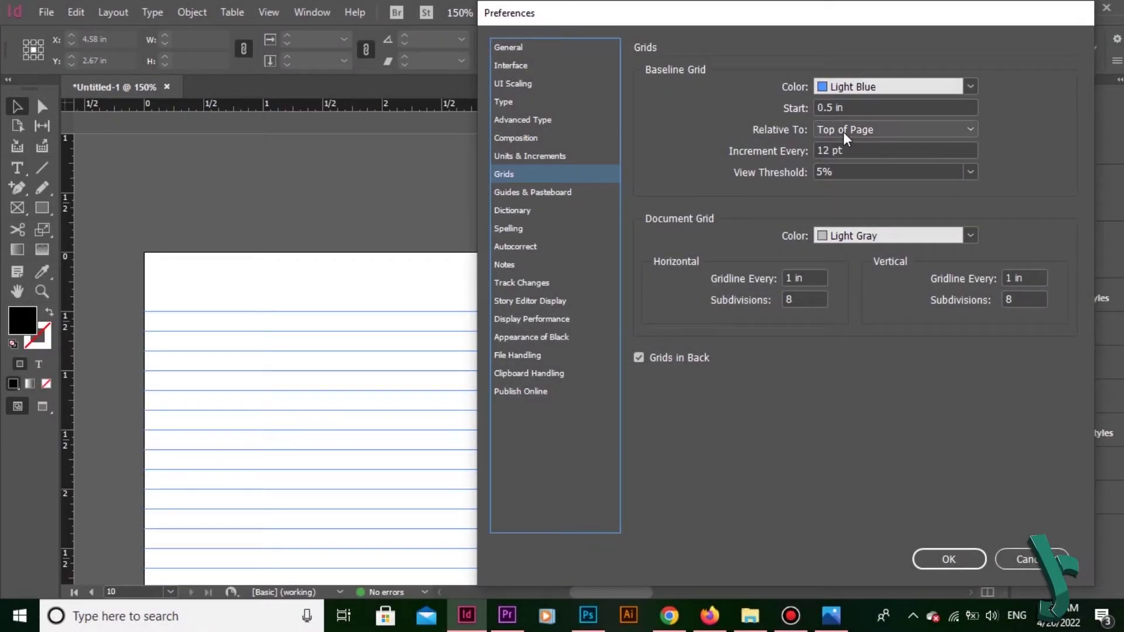
- Try Top Margin as the baseline grid's reference and switch it back to Top of Page
{"action": "left_click", "coordinate": [970, 129]}
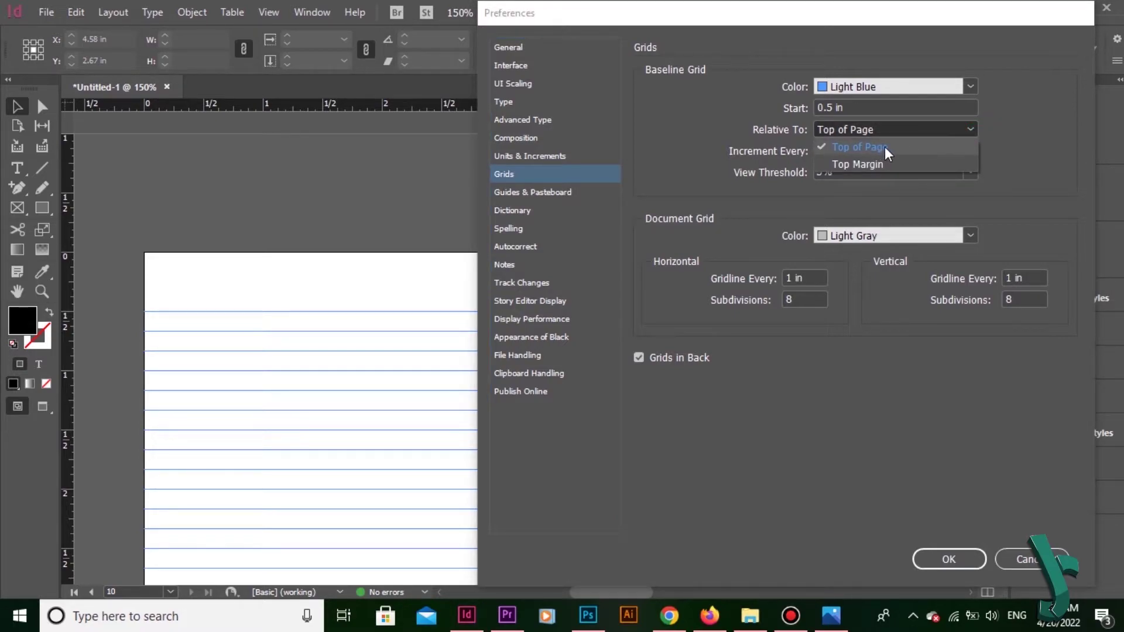
{"action": "left_click", "coordinate": [881, 165]}
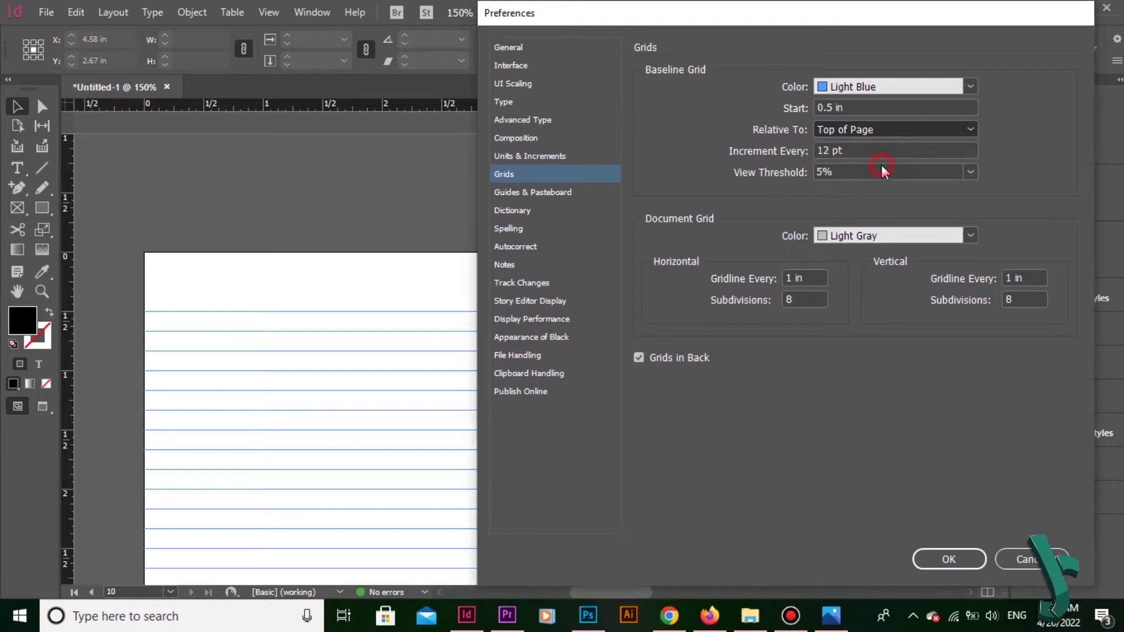
{"action": "left_click", "coordinate": [883, 128]}
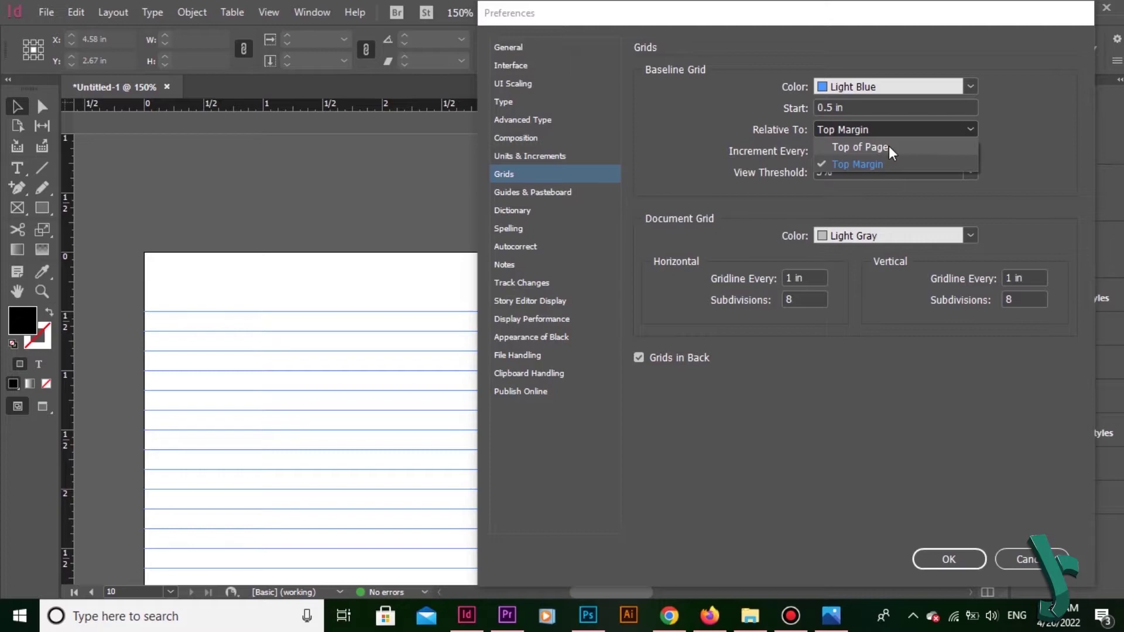
{"action": "left_click", "coordinate": [888, 145]}
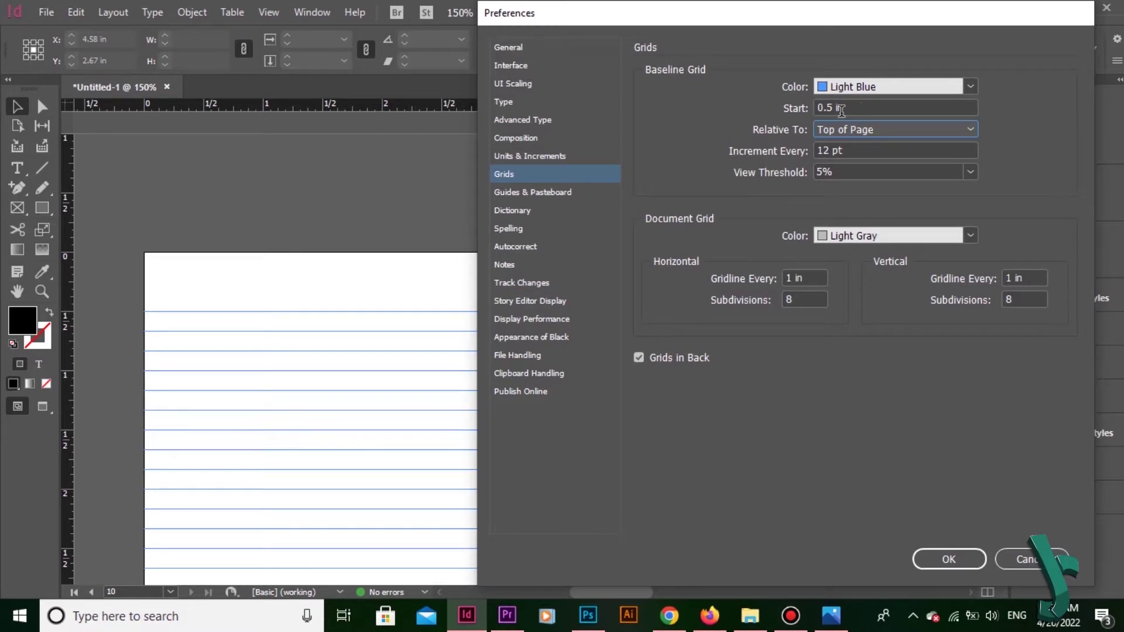
- Set the baseline grid's start to 0 in and apply the preferences
{"action": "left_click_drag", "start_coordinate": [865, 107], "coordinate": [767, 111]}
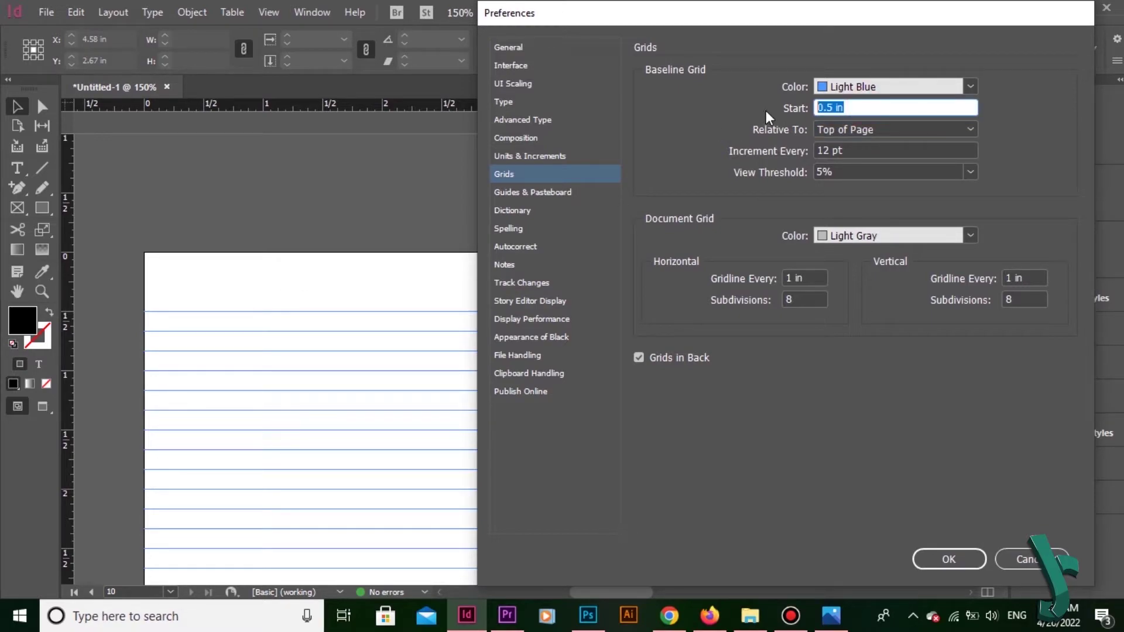
{"action": "left_click", "coordinate": [876, 153]}
{"action": "left_click", "coordinate": [949, 560]}
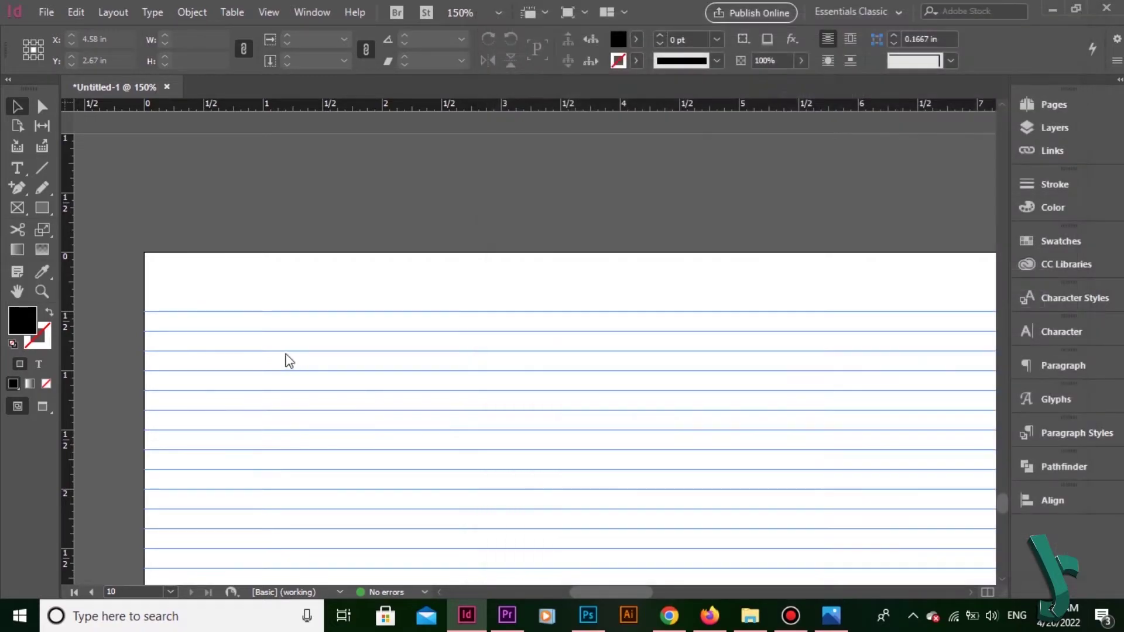
- Set the baseline grid relative to Top Margin in the Grids preferences and apply it
{"action": "left_click", "coordinate": [498, 13]}
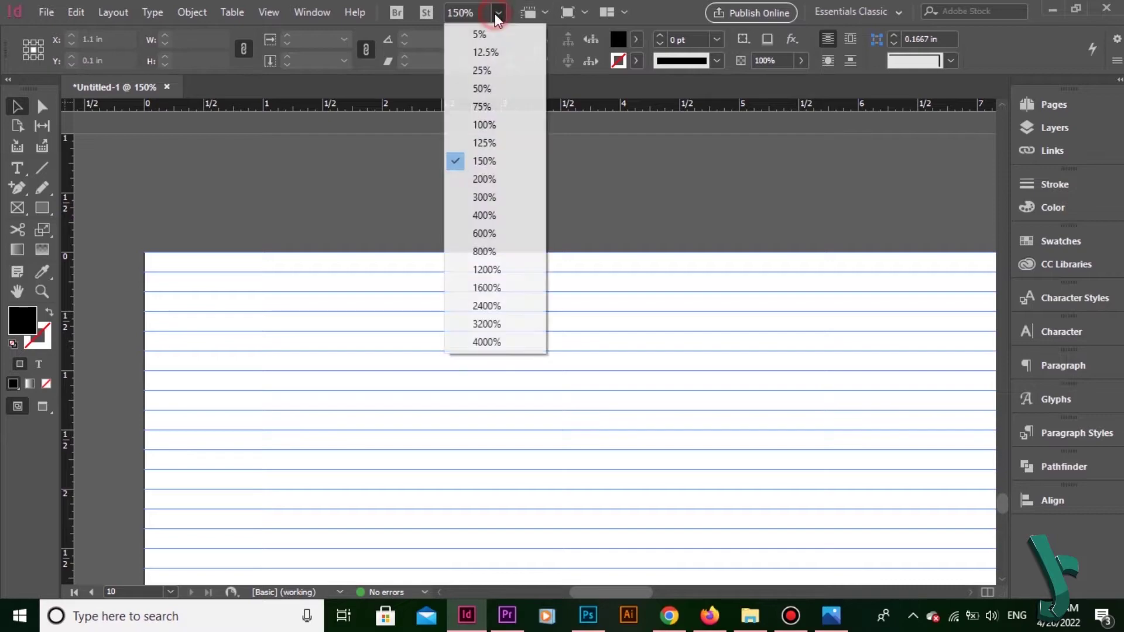
{"action": "left_click", "coordinate": [484, 196]}
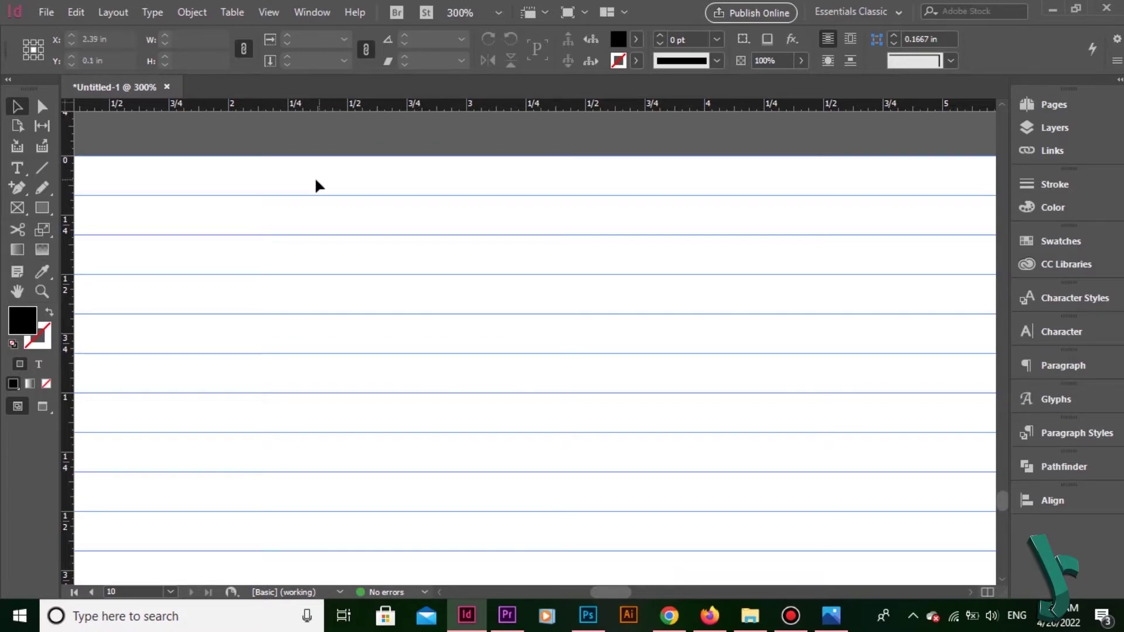
{"action": "left_click_drag", "start_coordinate": [308, 178], "coordinate": [672, 191]}
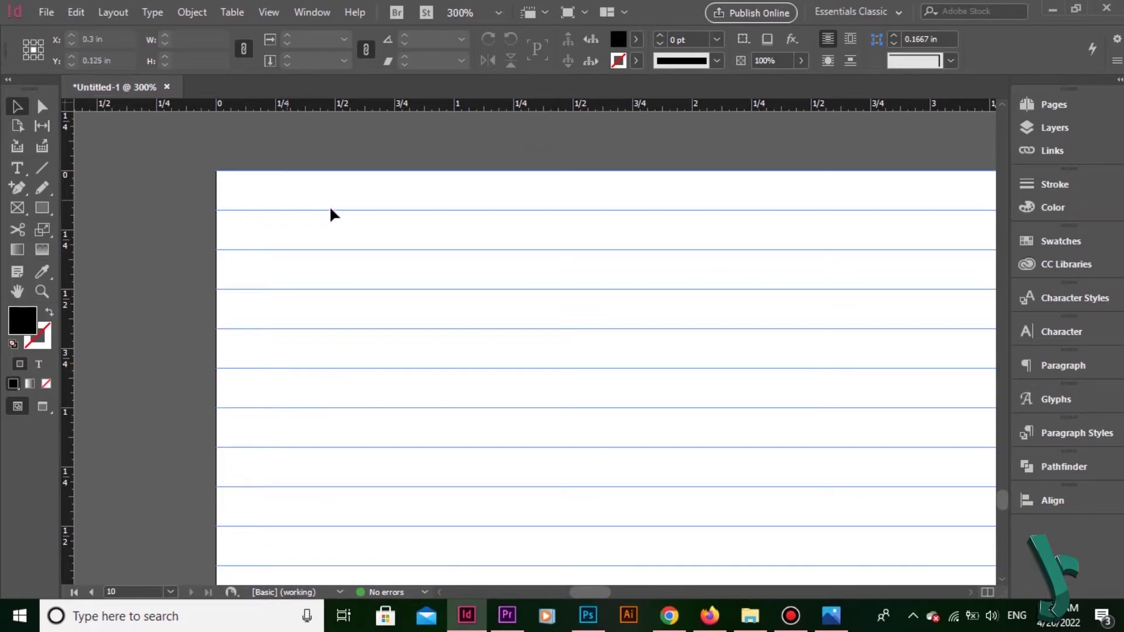
{"action": "left_click", "coordinate": [76, 12]}
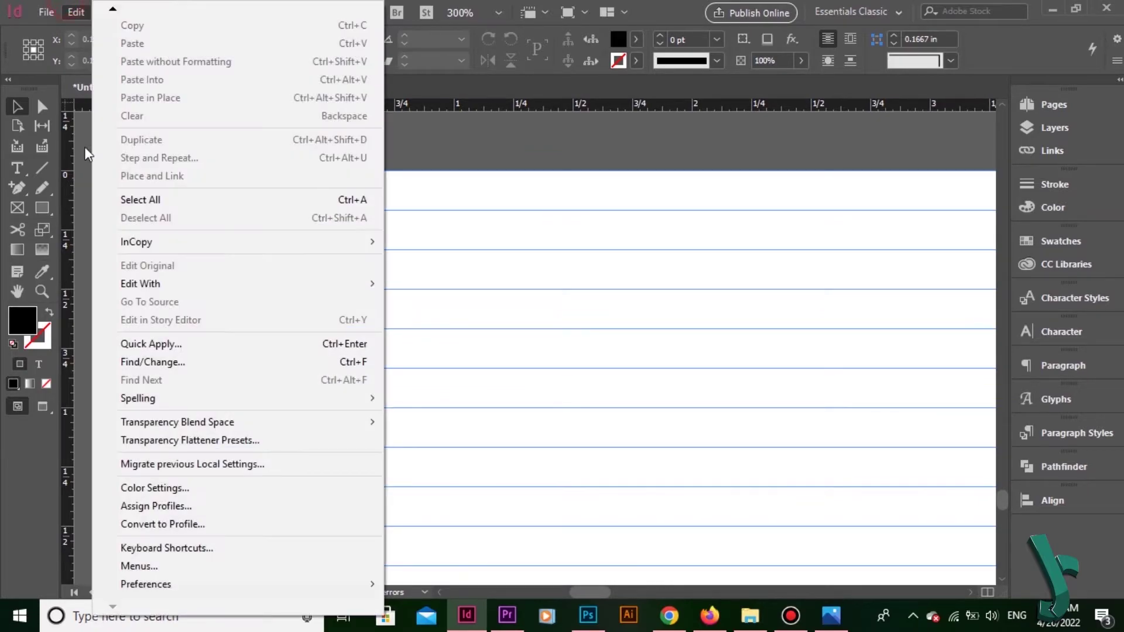
{"action": "left_click", "coordinate": [233, 584]}
{"action": "left_click", "coordinate": [502, 345]}
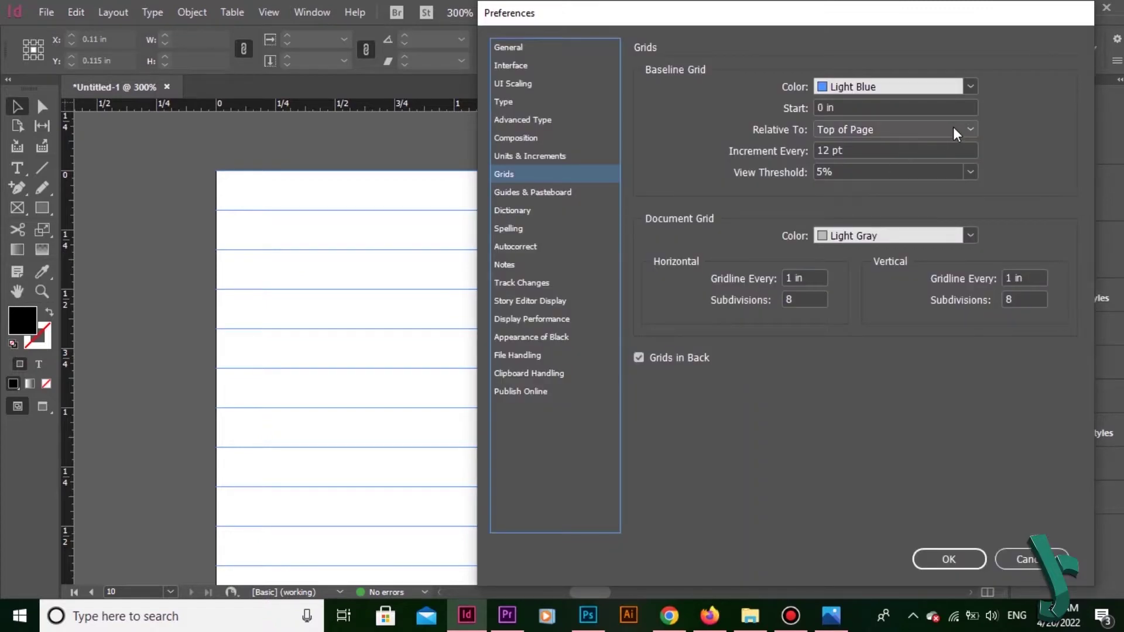
{"action": "left_click", "coordinate": [954, 128]}
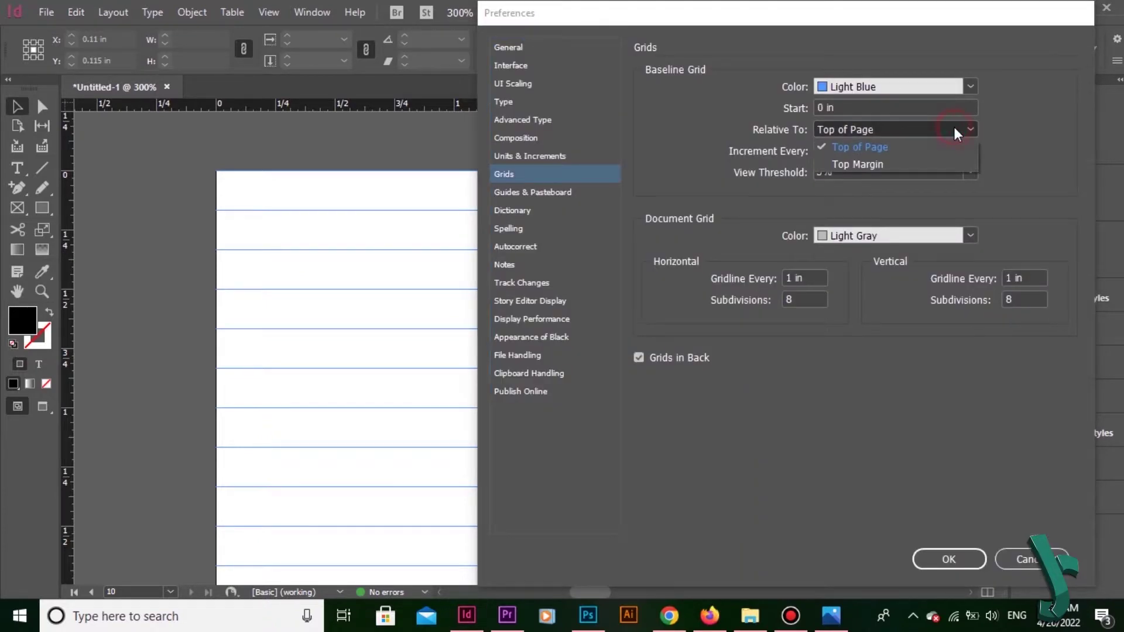
{"action": "left_click", "coordinate": [940, 162]}
{"action": "left_click", "coordinate": [949, 563]}
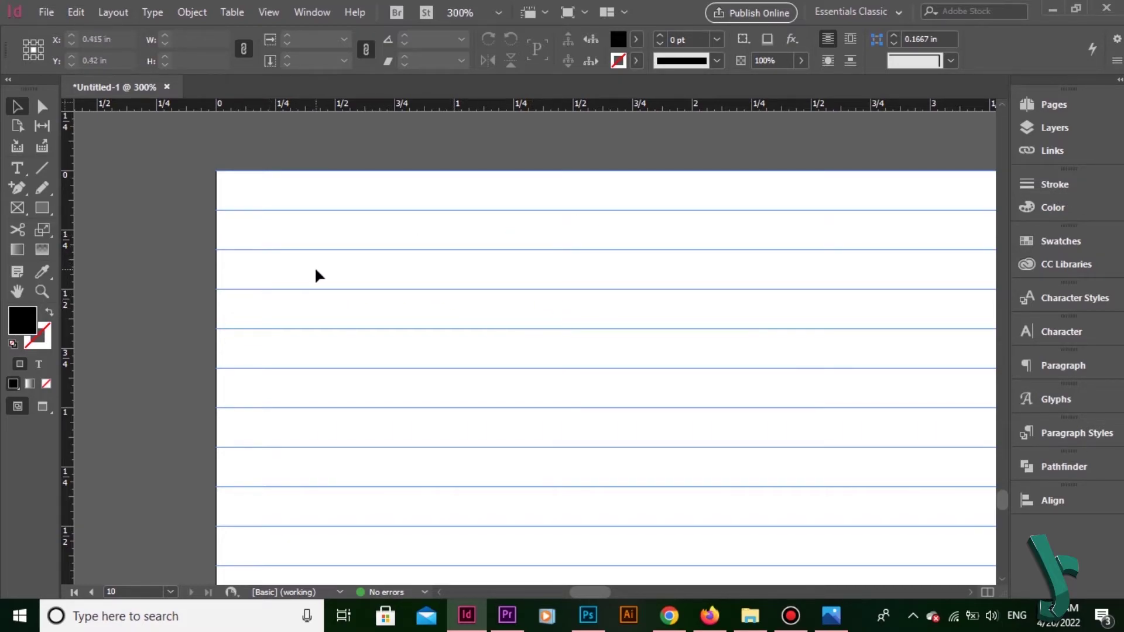
- Set all four linked page margins to 0.5 in in the Document Setup
{"action": "left_click", "coordinate": [47, 12]}
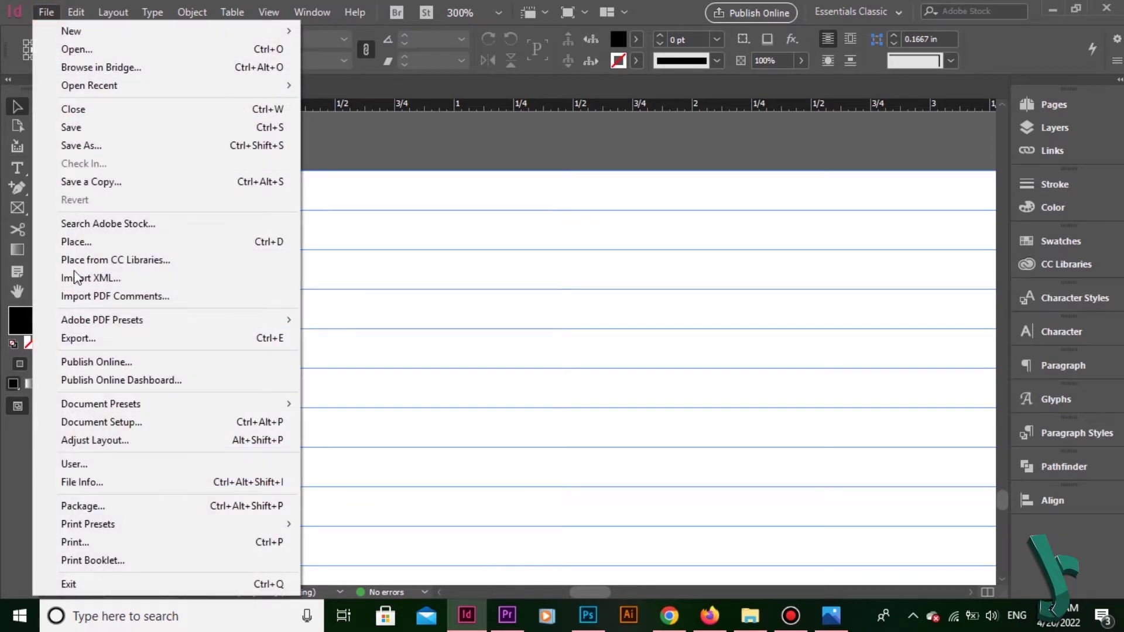
{"action": "left_click", "coordinate": [119, 424]}
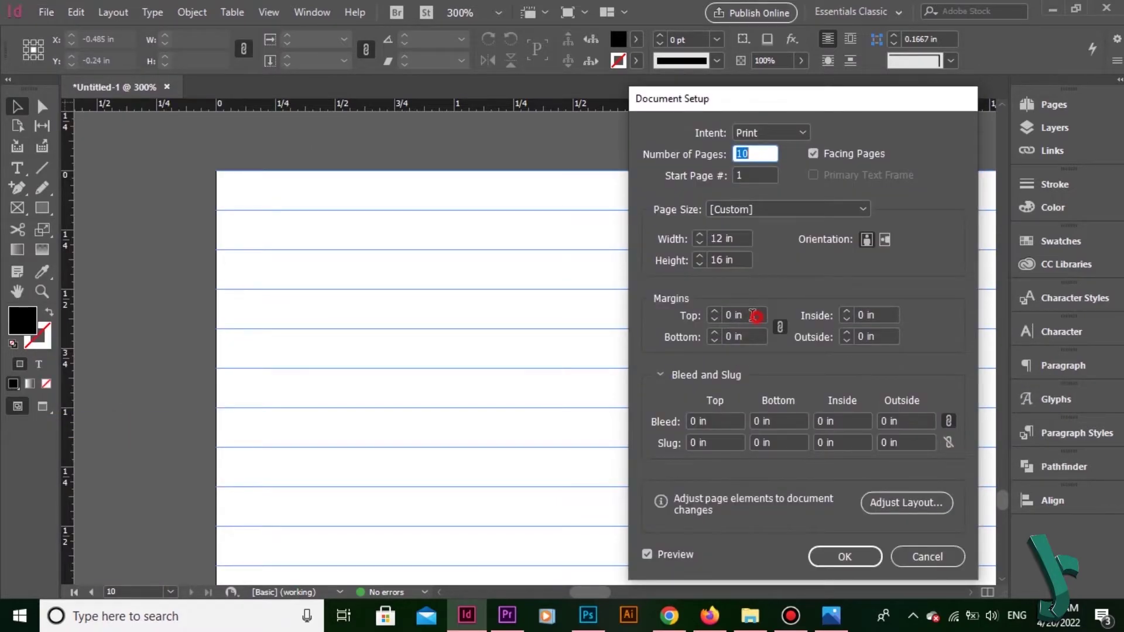
{"action": "left_click", "coordinate": [753, 316]}
{"action": "type", "text": "0.5"}
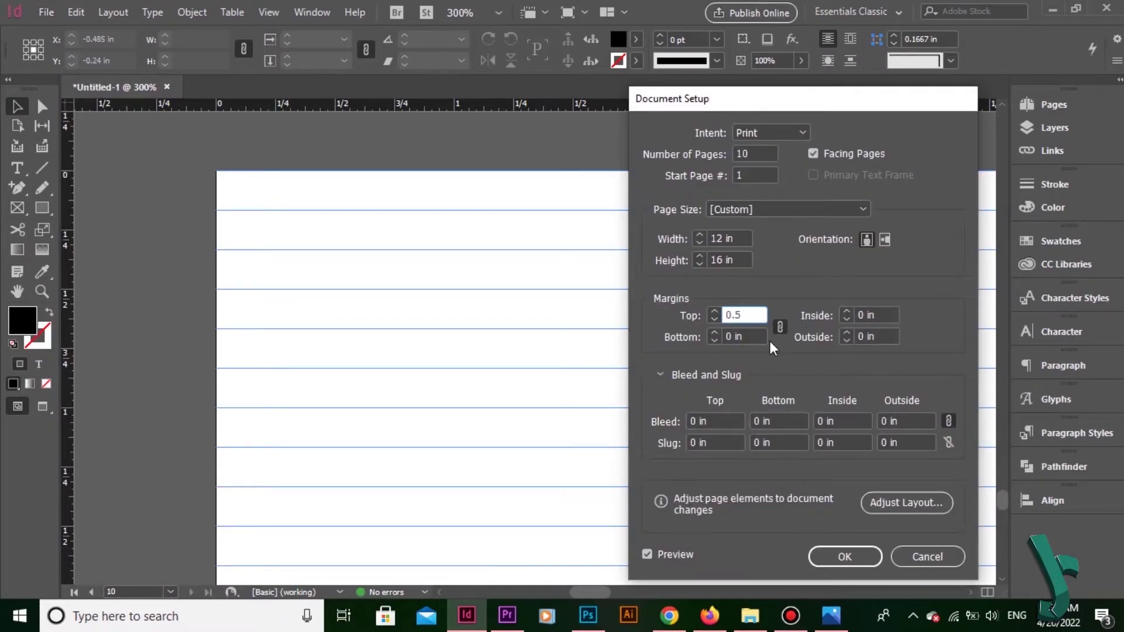
{"action": "key", "text": "Tab"}
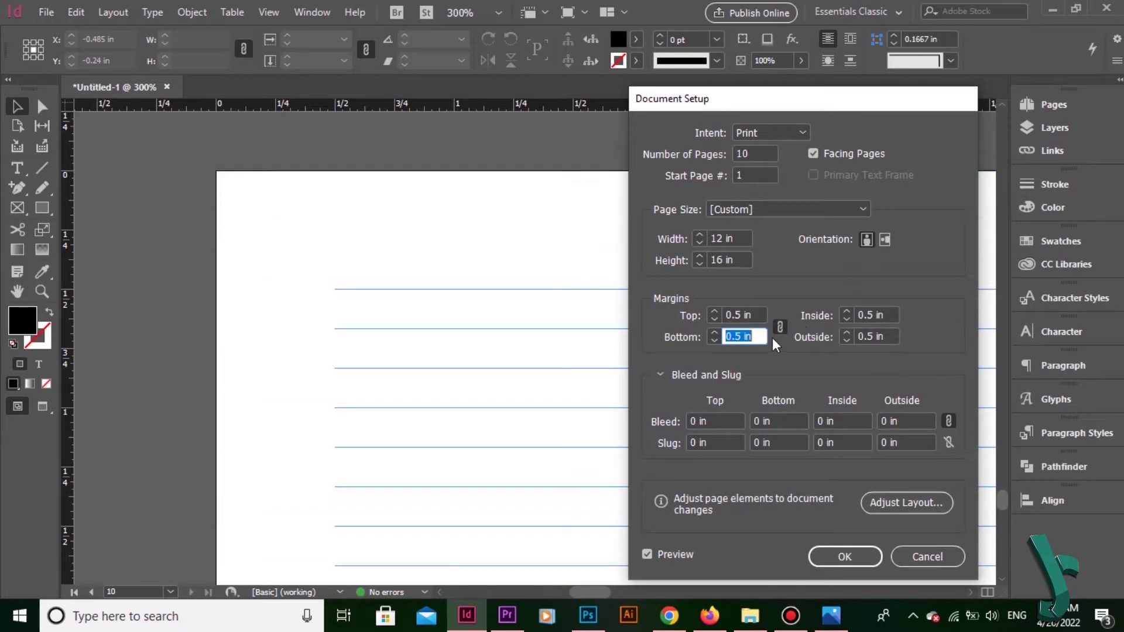
- Unlink the margin values and raise only the top margin to 0.625 in
{"action": "left_click", "coordinate": [780, 329]}
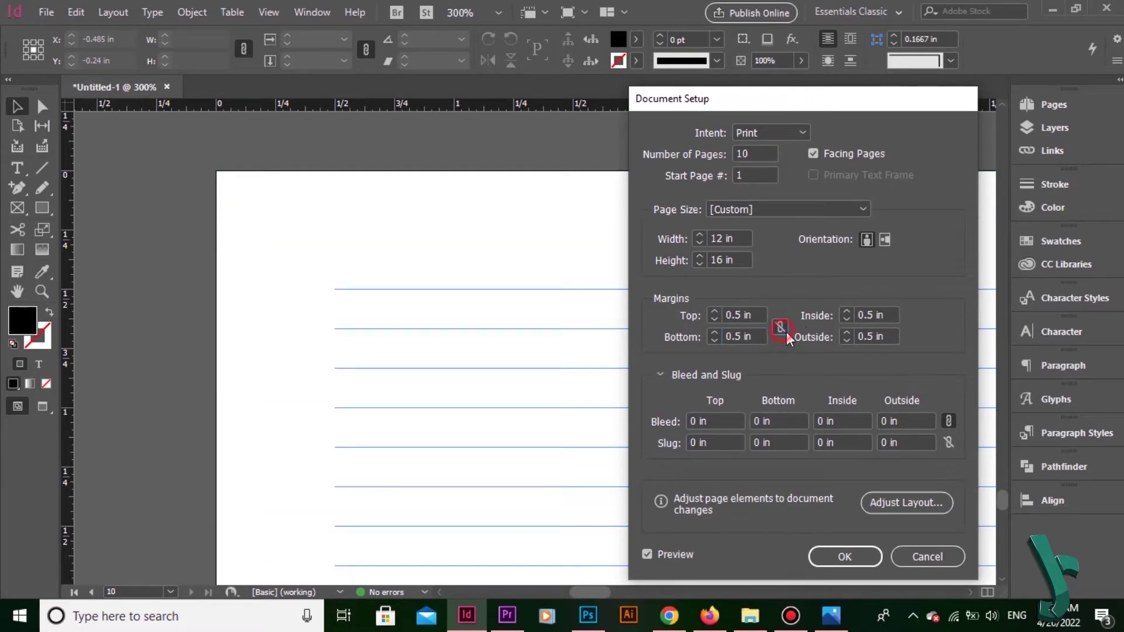
{"action": "left_click", "coordinate": [743, 315]}
{"action": "key", "text": "Up"}
{"action": "key", "text": "Up"}
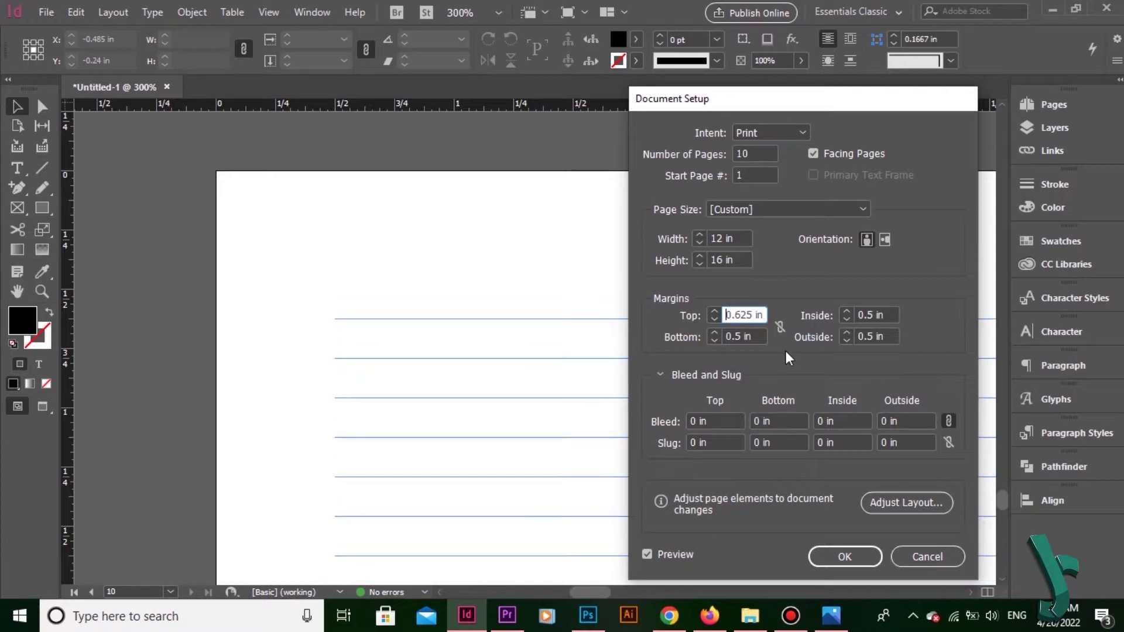
- Set the top margin to 0.5 in, relink the margin values and apply the document setup
{"action": "left_click", "coordinate": [765, 339]}
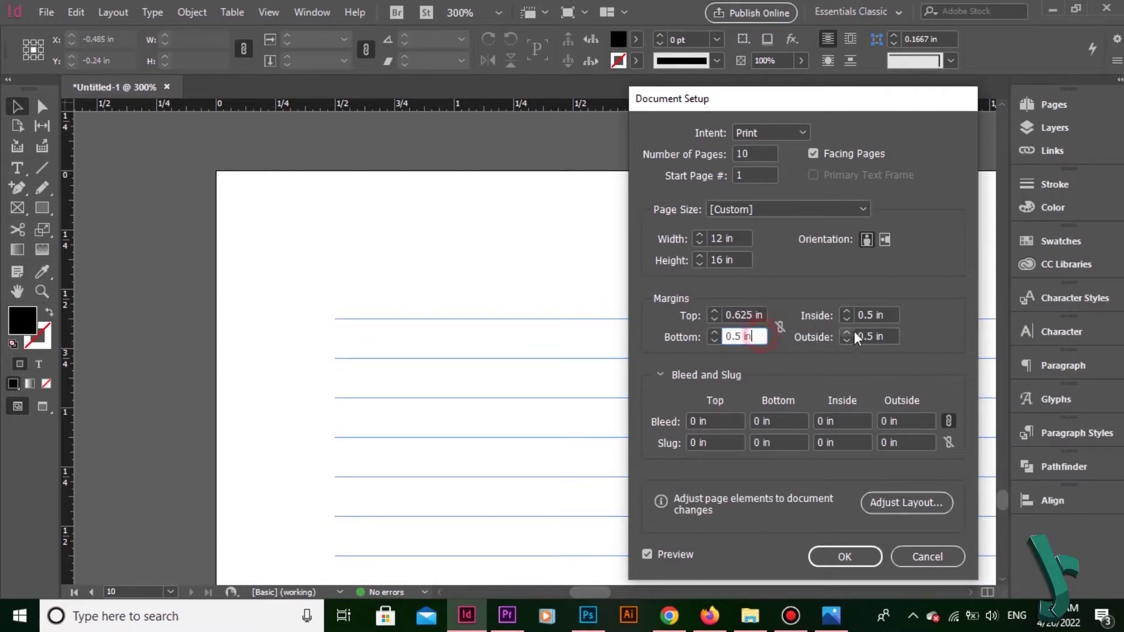
{"action": "double_click", "coordinate": [754, 321]}
{"action": "type", "text": "0.5"}
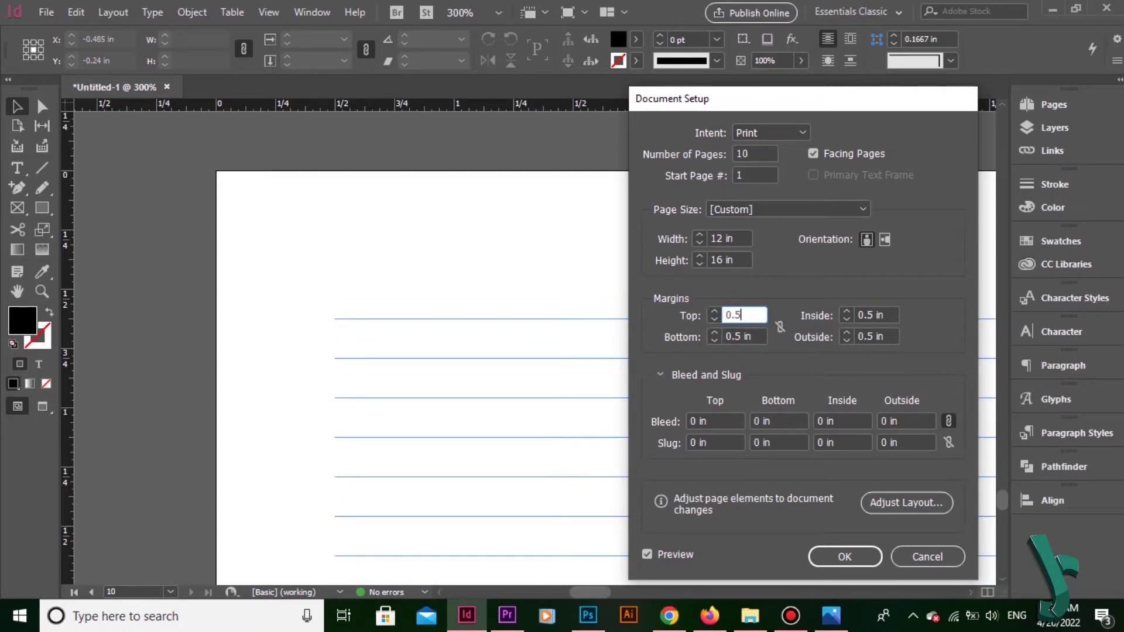
{"action": "key", "text": "Tab"}
{"action": "left_click", "coordinate": [780, 326]}
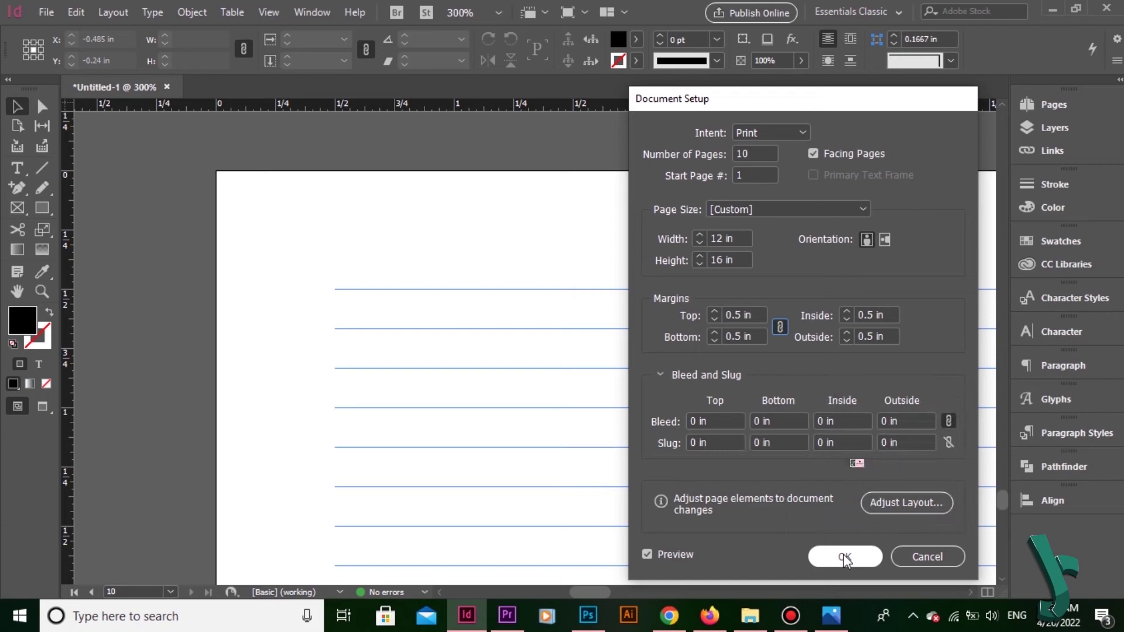
{"action": "left_click", "coordinate": [843, 556]}
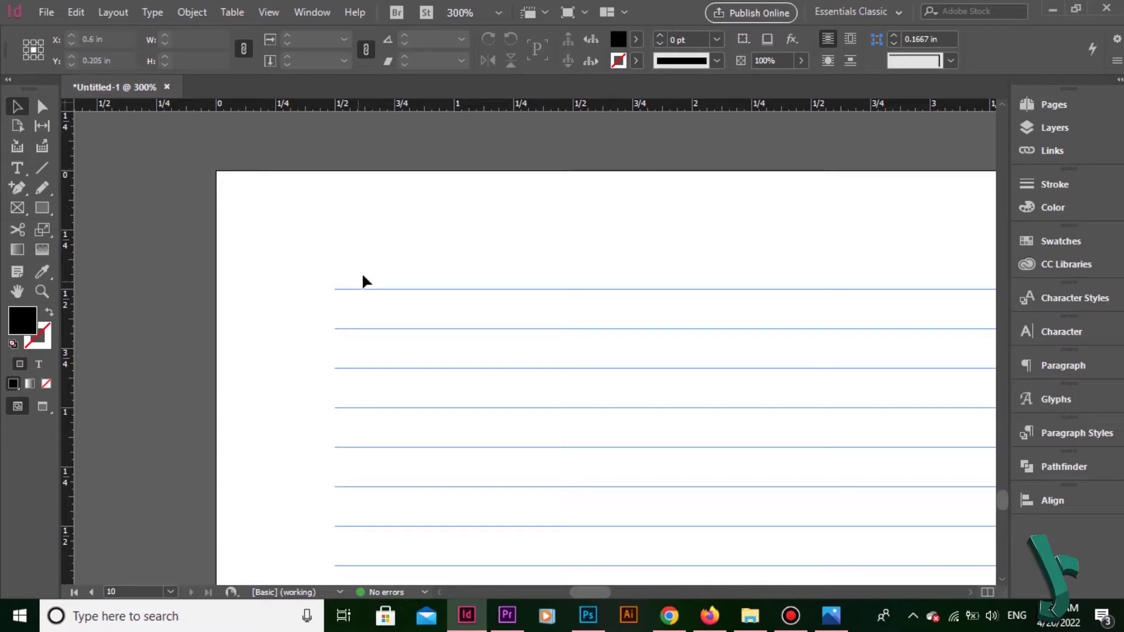
- Fit the whole page in the window and show the margin guides
{"action": "key", "text": "ctrl+0"}
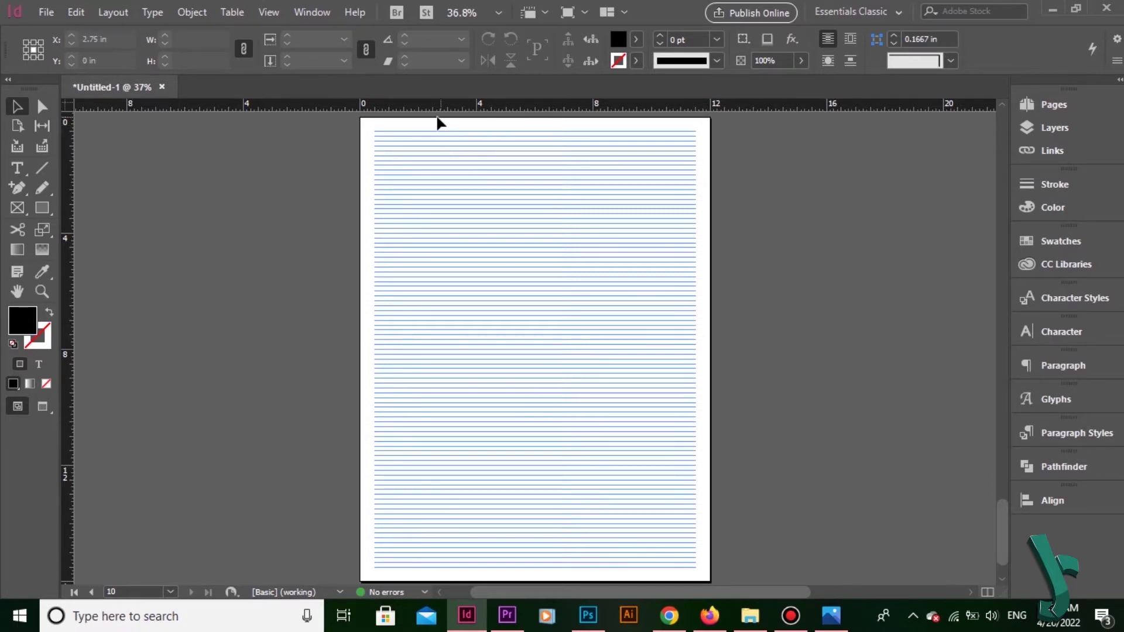
{"action": "left_click", "coordinate": [266, 13]}
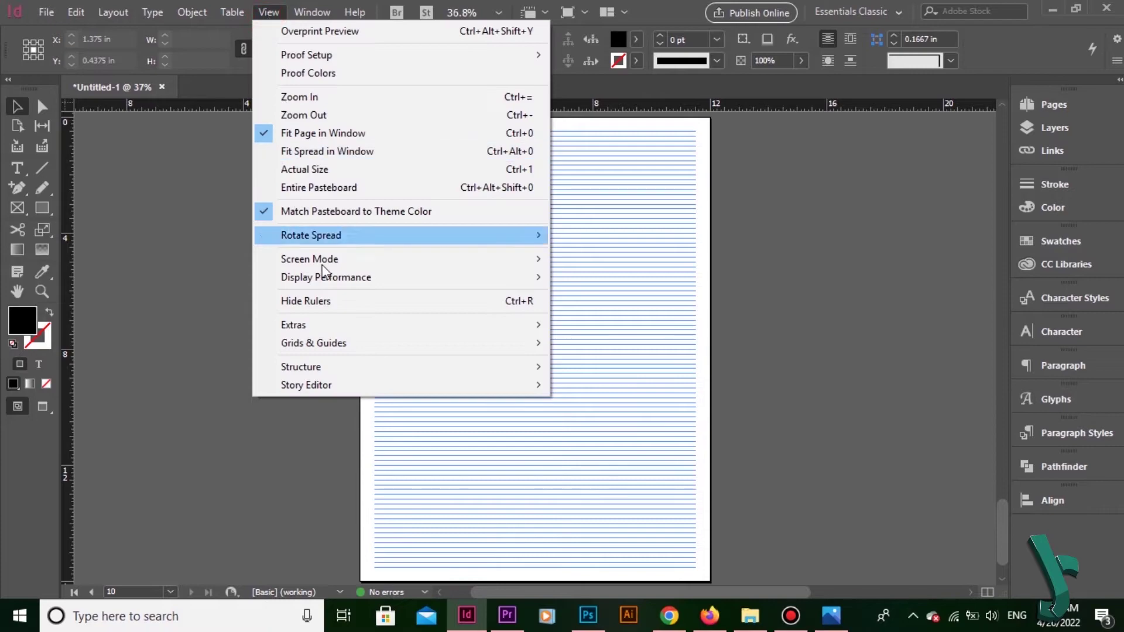
{"action": "left_click", "coordinate": [356, 339]}
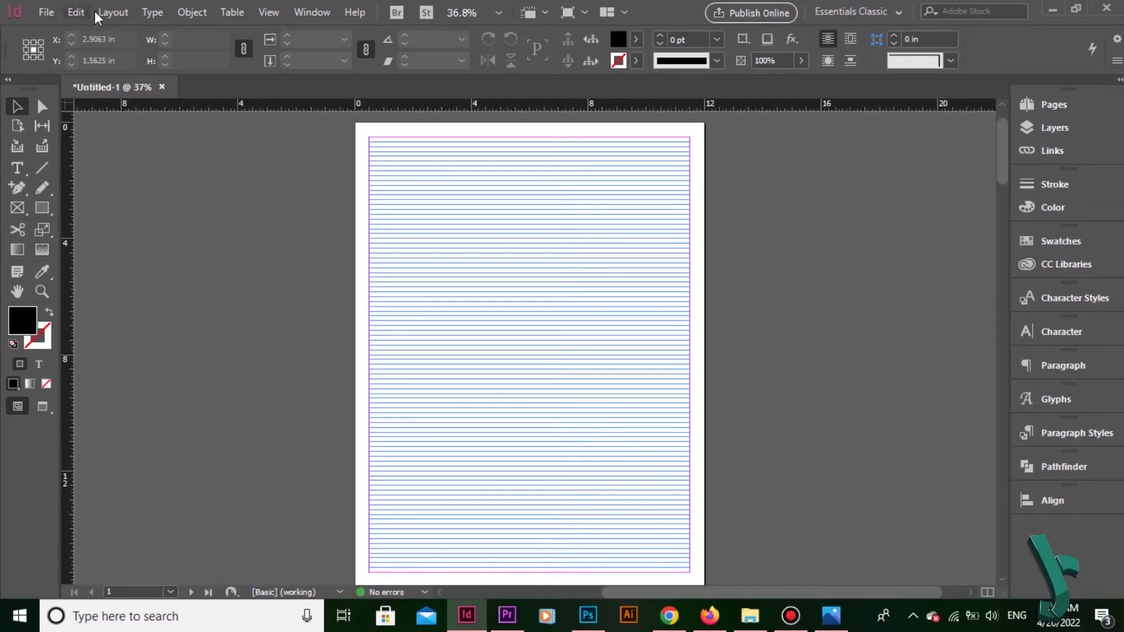
- Try setting the baseline grid relative to Top of Page in the Grids preferences, and undo that change
{"action": "left_click", "coordinate": [70, 11]}
{"action": "left_click", "coordinate": [251, 583]}
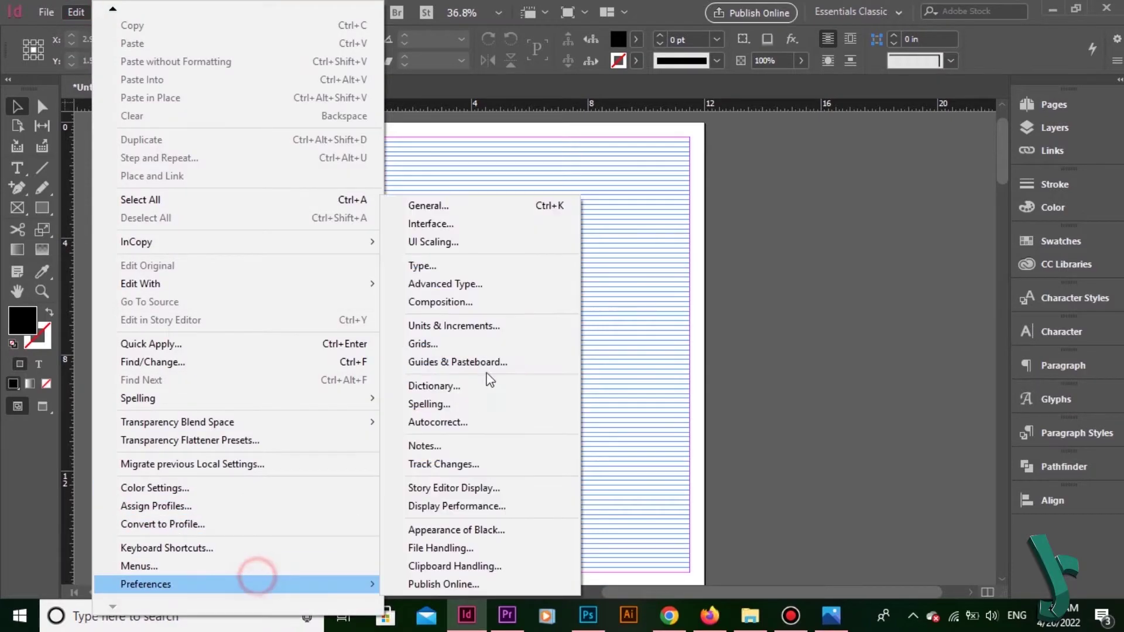
{"action": "left_click", "coordinate": [489, 343]}
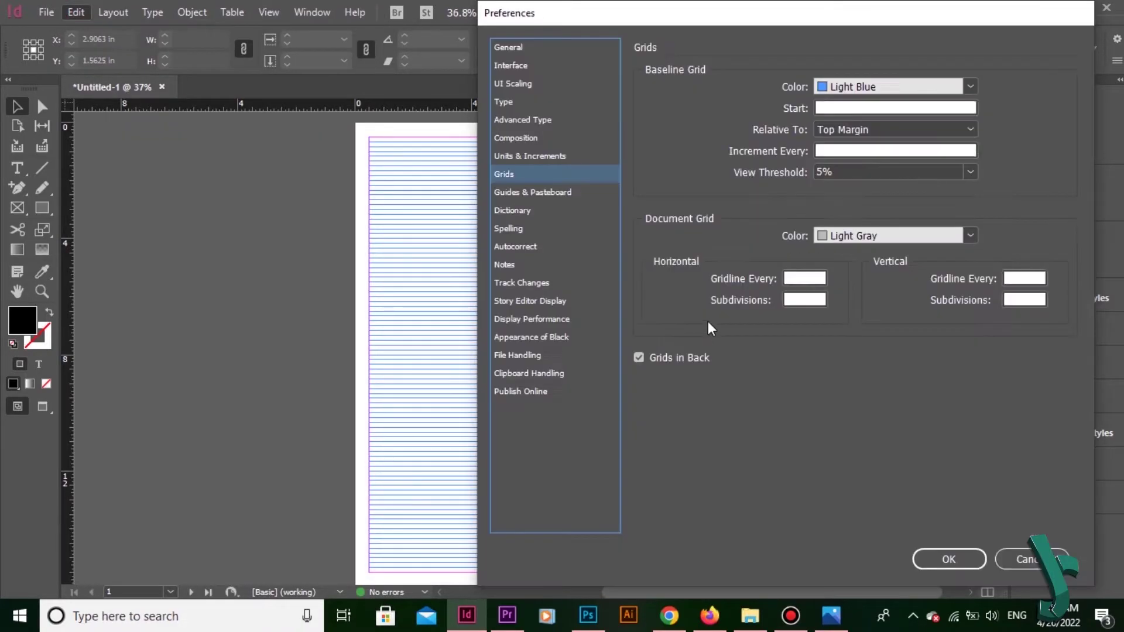
{"action": "left_click", "coordinate": [860, 130]}
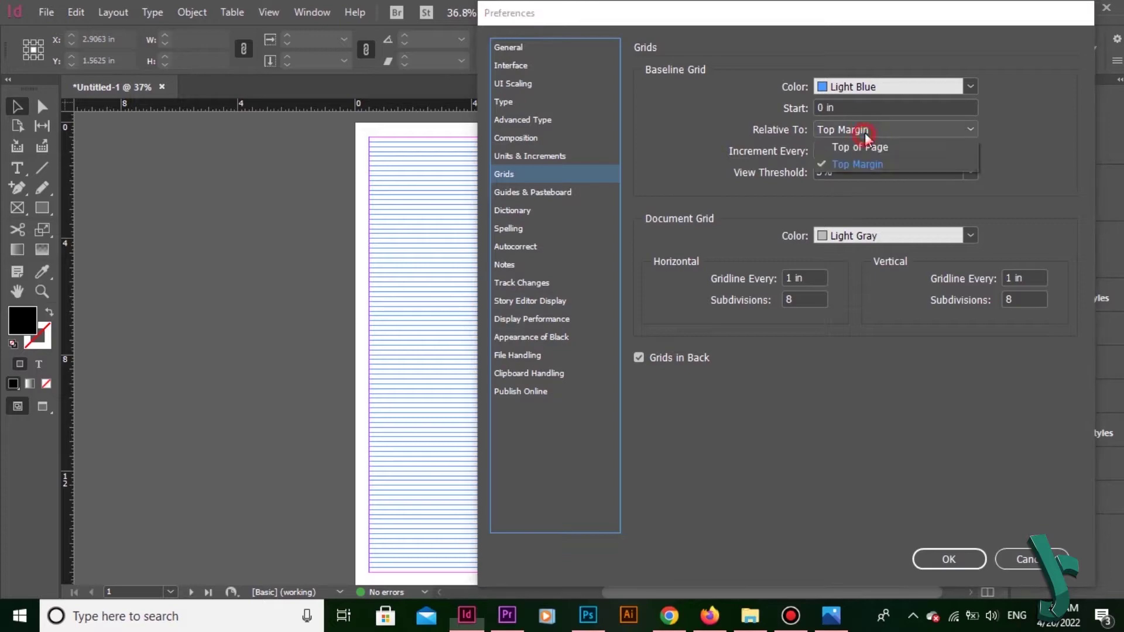
{"action": "left_click", "coordinate": [869, 150]}
{"action": "left_click", "coordinate": [934, 565]}
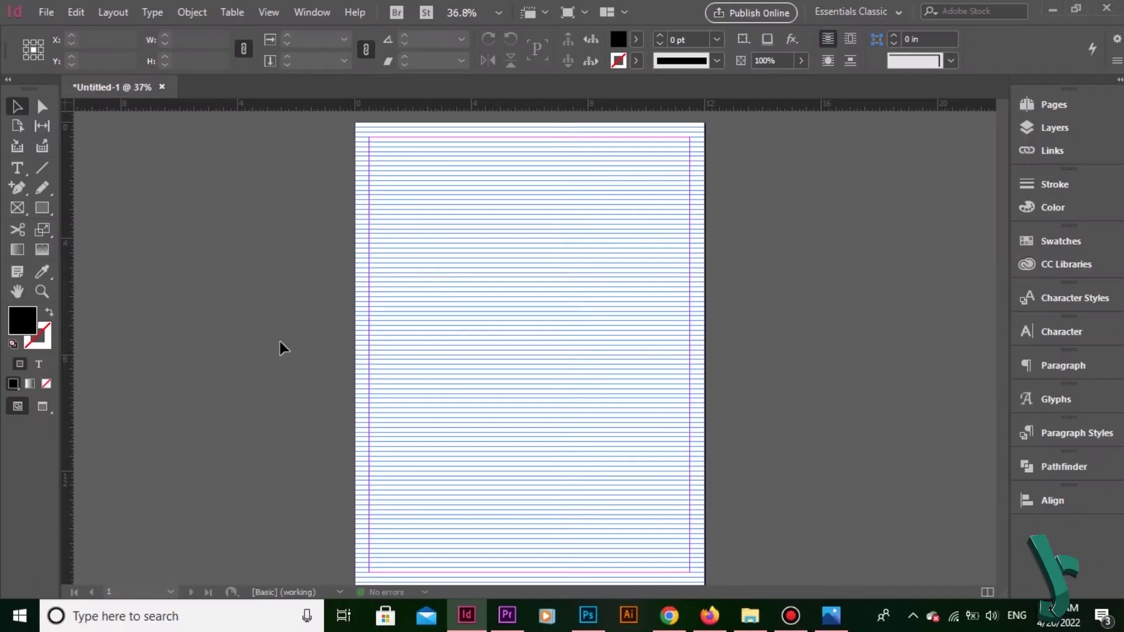
{"action": "key", "text": "ctrl+z"}
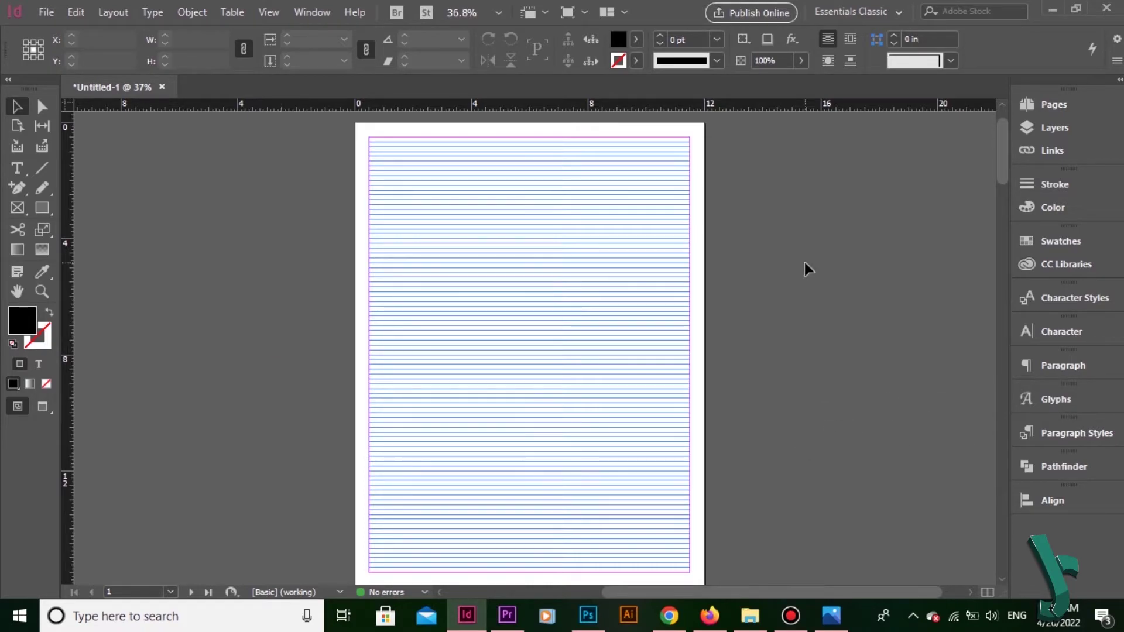
- Toggle the guides' visibility so that the margin guides are hidden
{"action": "key", "text": "ctrl+semicolon"}
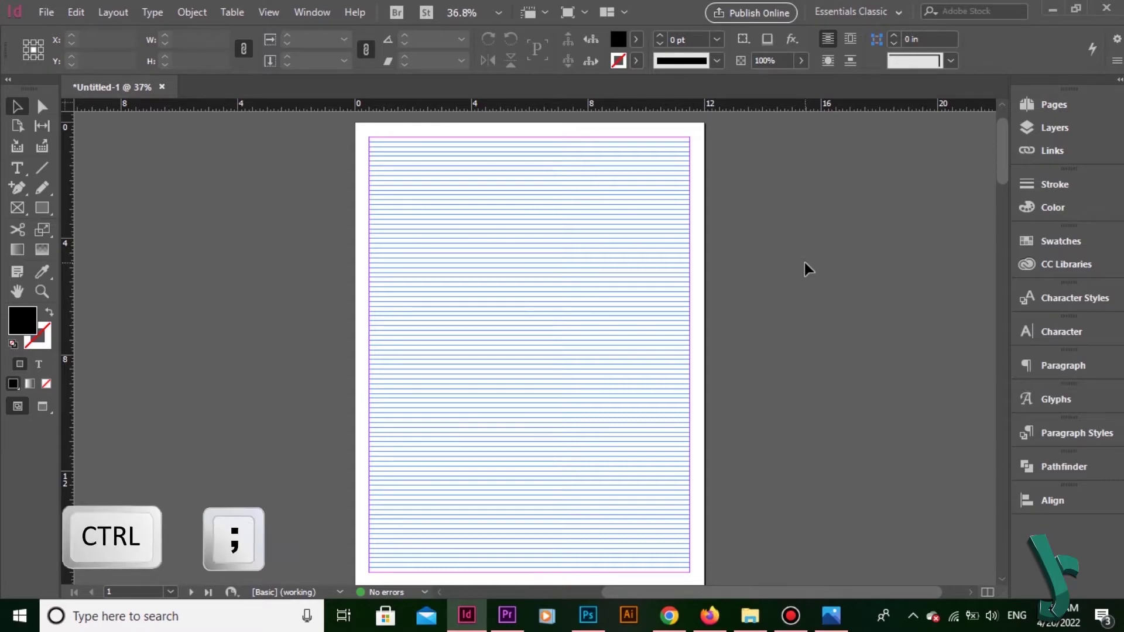
{"action": "key", "text": "ctrl+semicolon"}
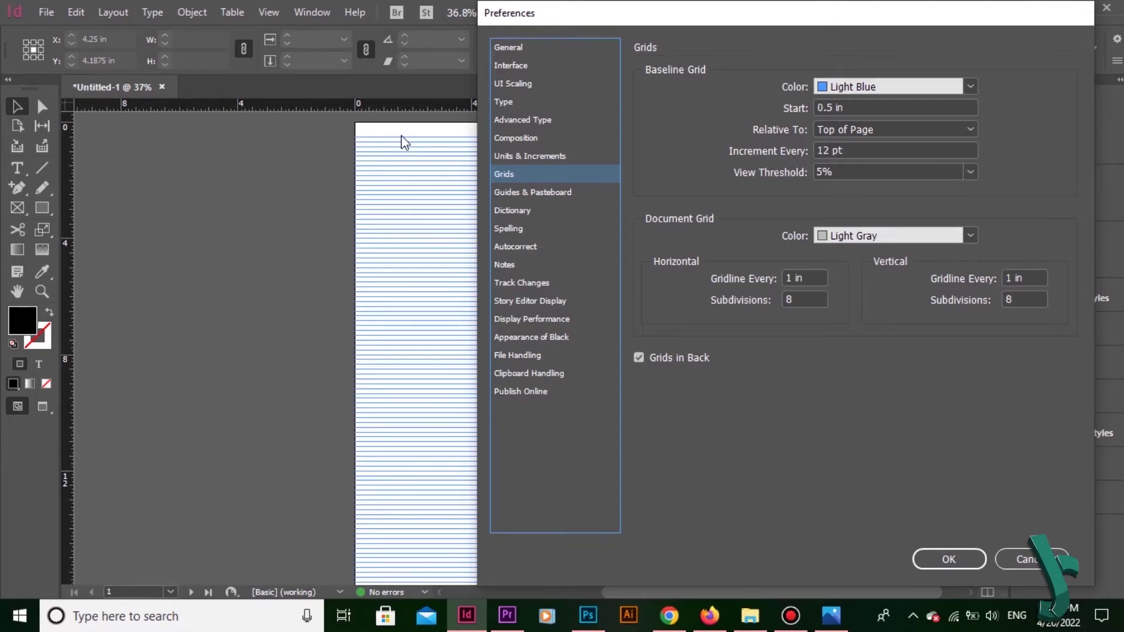
- Set the baseline grid increment to 20 pt in the Grids preferences and apply the change
{"action": "left_click", "coordinate": [903, 150]}
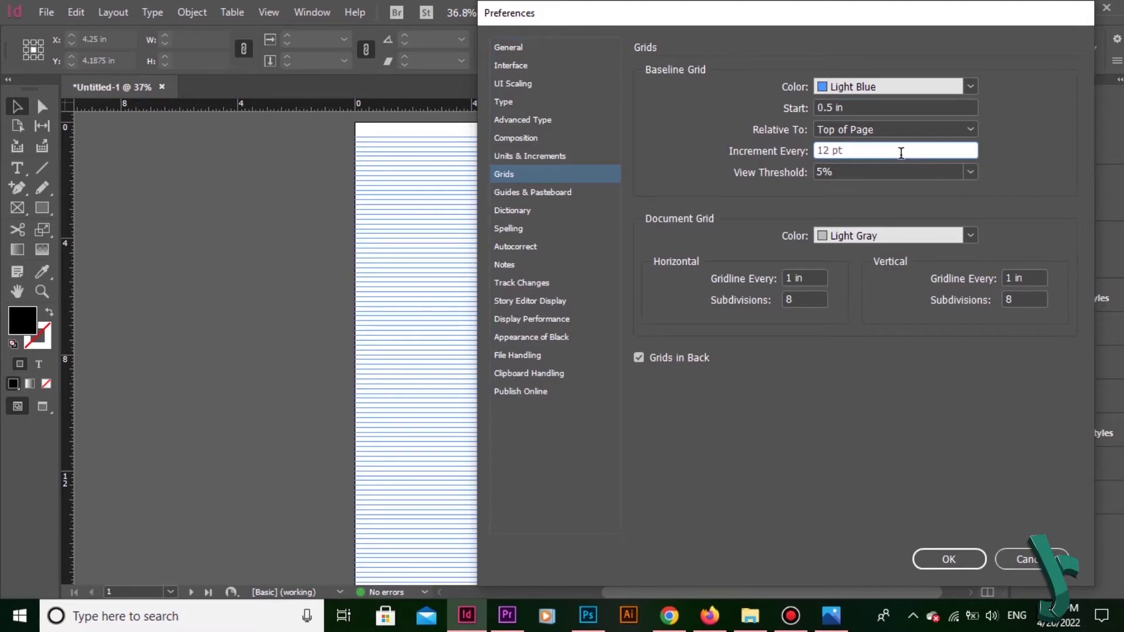
{"action": "left_click_drag", "start_coordinate": [901, 153], "coordinate": [837, 150]}
{"action": "type", "text": "20"}
{"action": "key", "text": "Tab"}
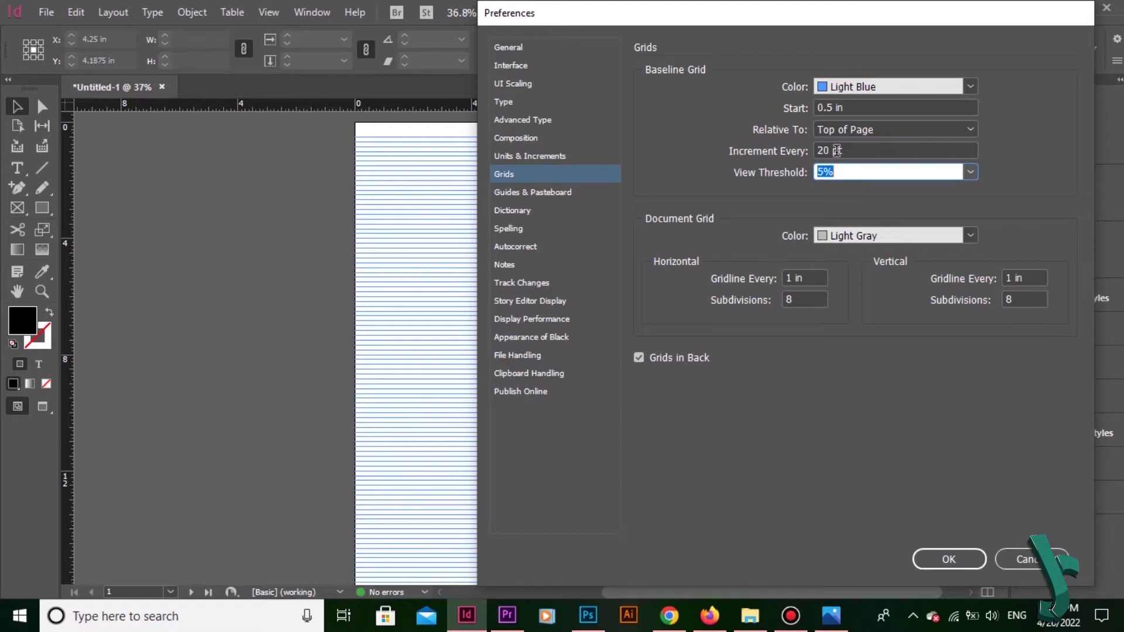
{"action": "left_click", "coordinate": [943, 556]}
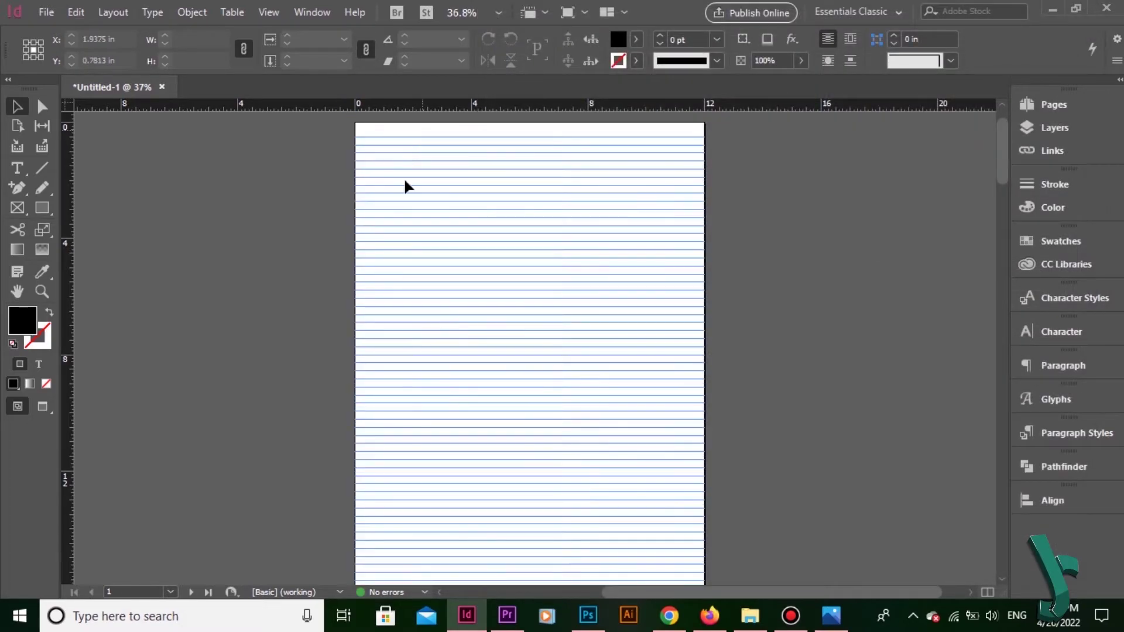
- Draw a black-filled square about 0.28 in wide and high, spanning exactly the gap between two neighbouring baseline grid lines
{"action": "left_click", "coordinate": [419, 141]}
{"action": "left_click", "coordinate": [498, 12]}
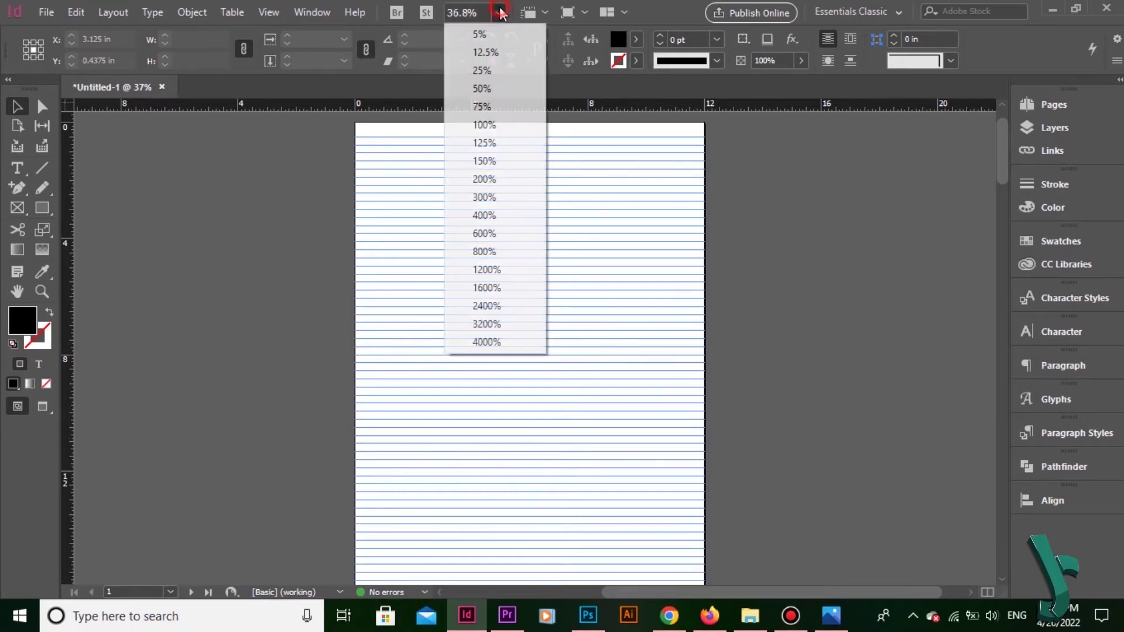
{"action": "left_click", "coordinate": [505, 197]}
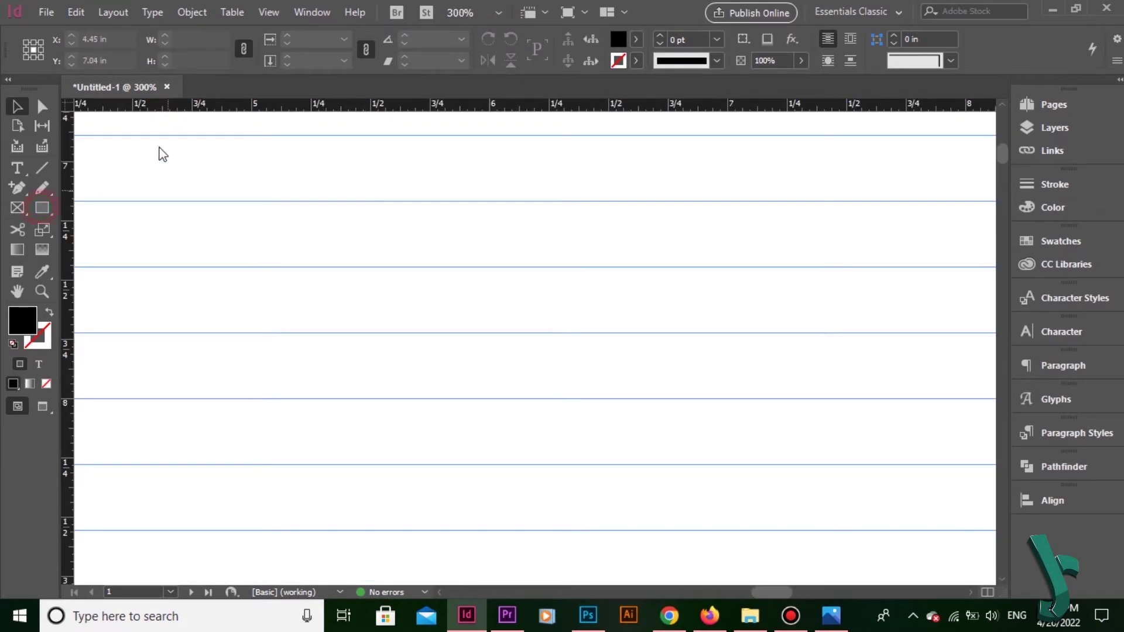
{"action": "left_click", "coordinate": [175, 135]}
{"action": "left_click_drag", "start_coordinate": [238, 186], "coordinate": [258, 201]}
- Change the vertical ruler units to points and compare the square's height with the baseline grid increment in the Grids preferences
{"action": "right_click", "coordinate": [67, 267]}
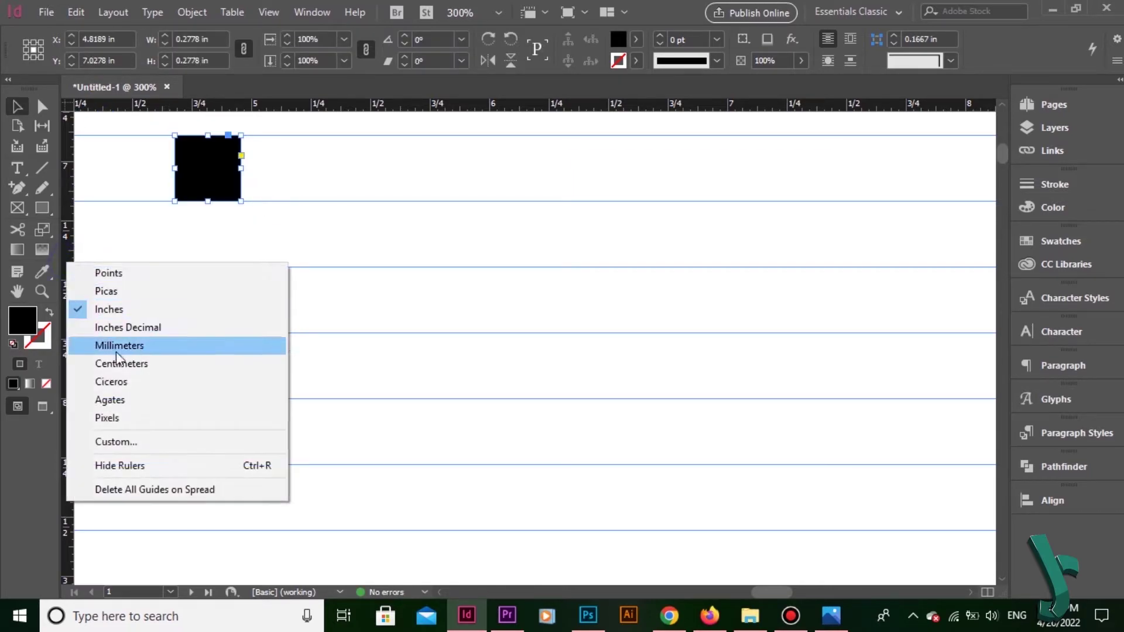
{"action": "left_click", "coordinate": [146, 276]}
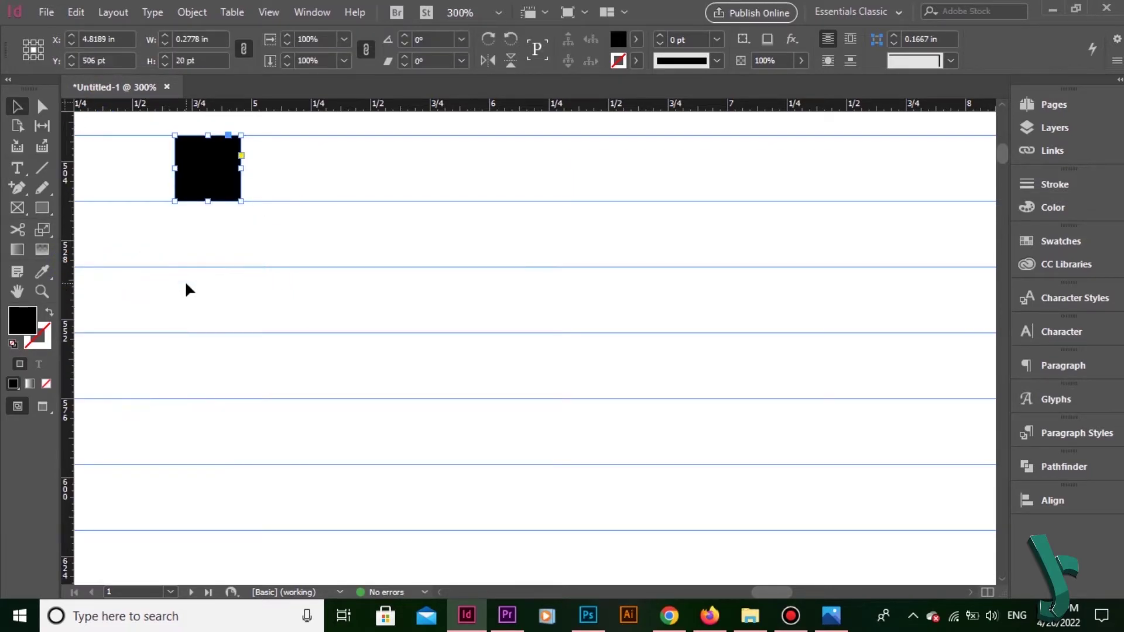
{"action": "left_click", "coordinate": [209, 59]}
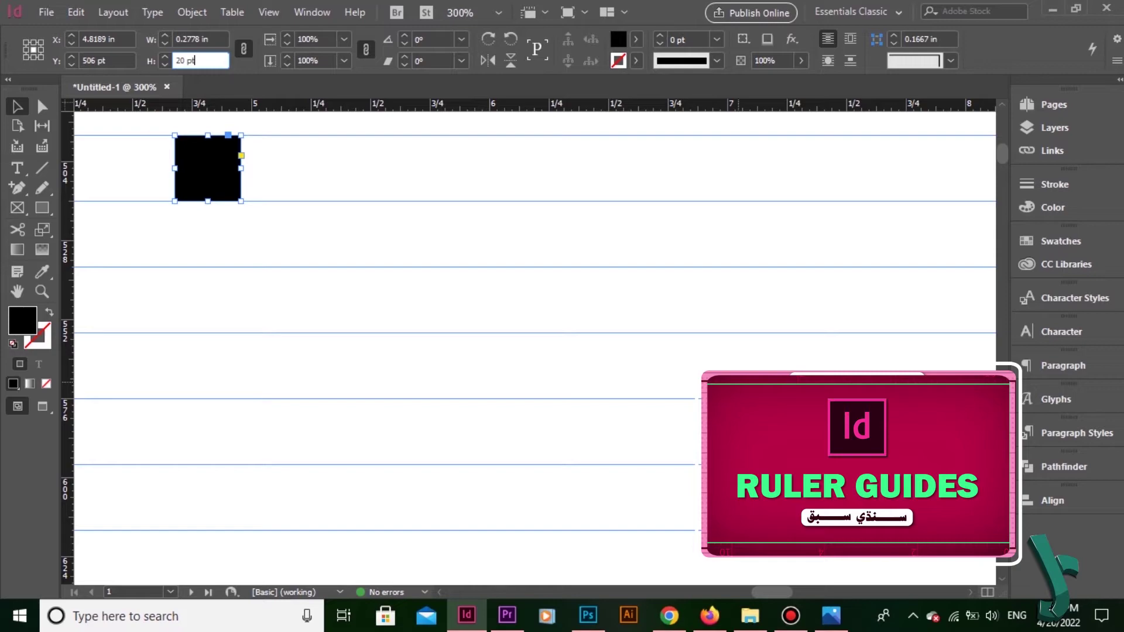
{"action": "key", "text": "ctrl+k"}
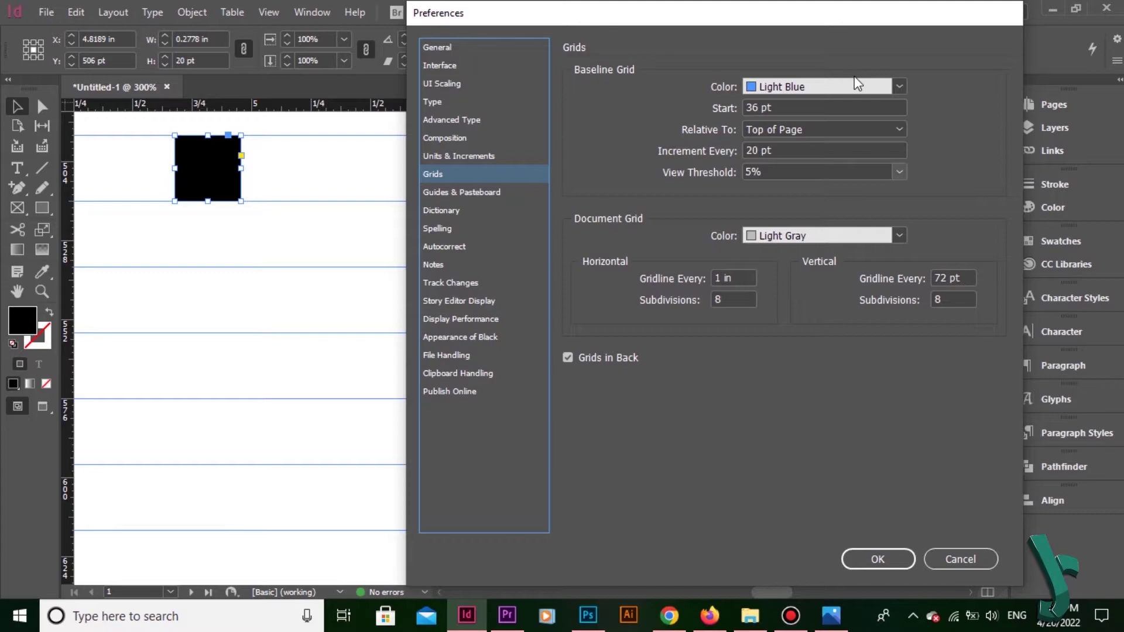
{"action": "left_click", "coordinate": [892, 553]}
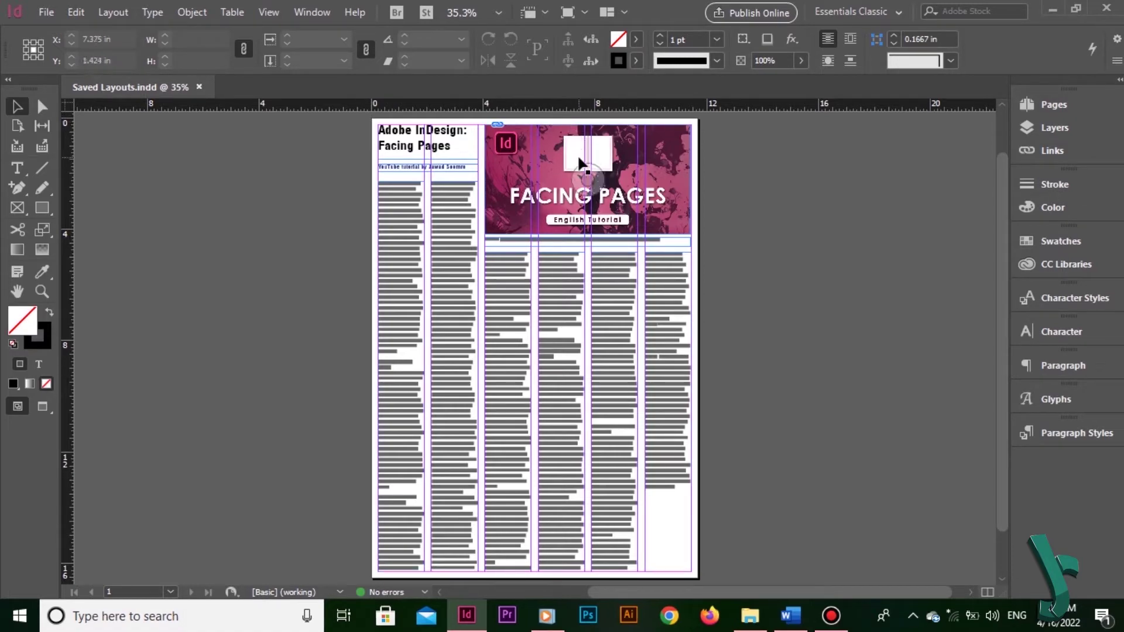
- Examine the newspaper-style page in Saved Layouts.indd up close, looking at the headline, subheading, image, caption and body columns
{"action": "key", "text": "ctrl+equal"}
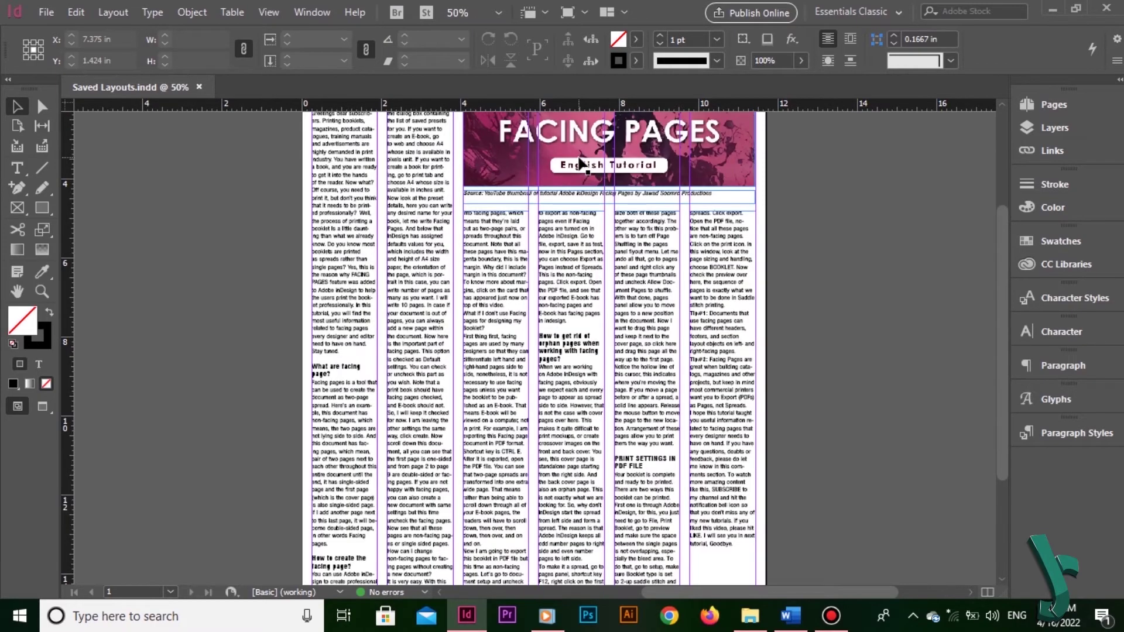
{"action": "key", "text": "ctrl+equal"}
{"action": "key", "text": "ctrl+equal"}
{"action": "key", "text": "ctrl+equal"}
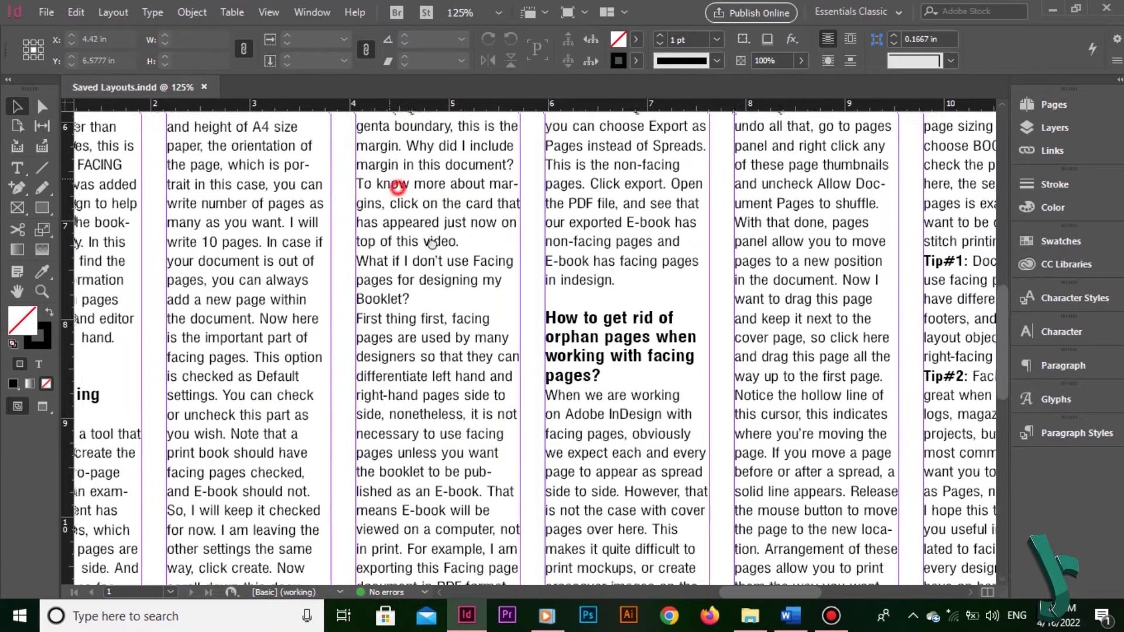
{"action": "left_click_drag", "start_coordinate": [398, 187], "coordinate": [605, 538]}
{"action": "left_click_drag", "start_coordinate": [481, 134], "coordinate": [494, 362]}
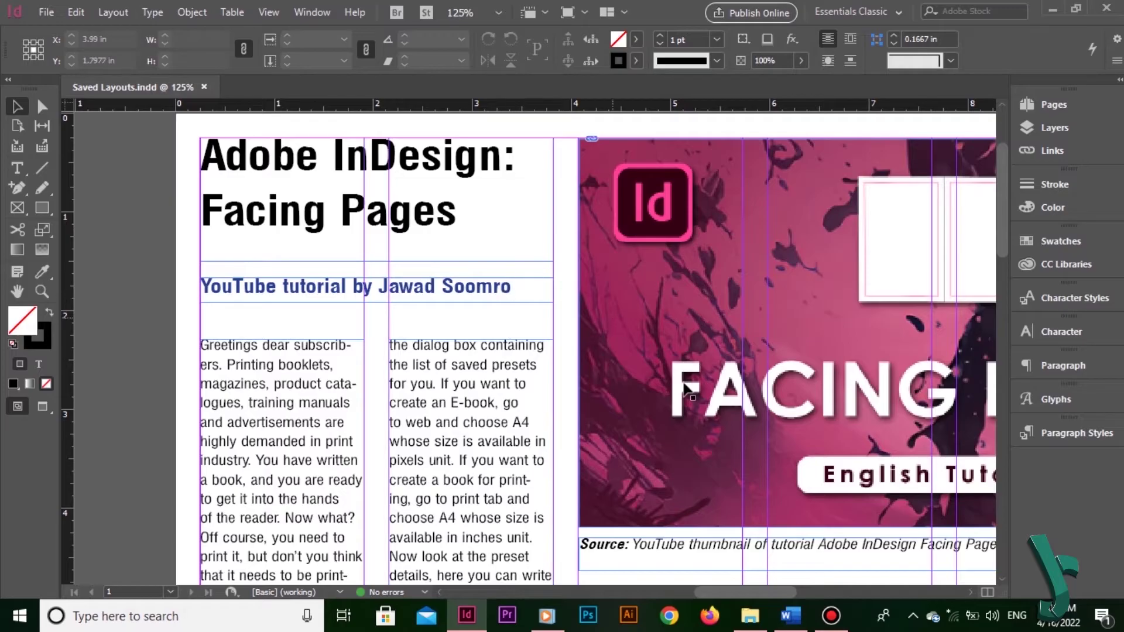
{"action": "left_click_drag", "start_coordinate": [806, 444], "coordinate": [501, 316]}
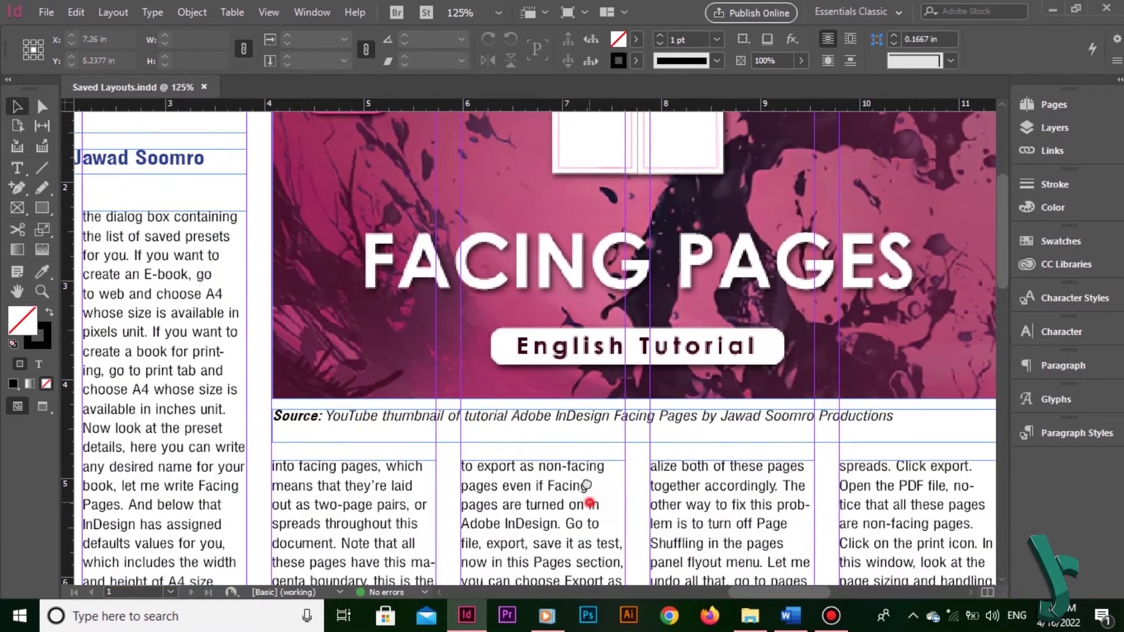
{"action": "left_click_drag", "start_coordinate": [589, 503], "coordinate": [503, 202]}
{"action": "left_click_drag", "start_coordinate": [489, 455], "coordinate": [499, 182]}
{"action": "left_click_drag", "start_coordinate": [537, 446], "coordinate": [511, 176]}
{"action": "left_click_drag", "start_coordinate": [367, 489], "coordinate": [542, 453]}
{"action": "left_click_drag", "start_coordinate": [385, 496], "coordinate": [711, 327]}
{"action": "left_click_drag", "start_coordinate": [532, 245], "coordinate": [521, 516]}
{"action": "left_click_drag", "start_coordinate": [550, 228], "coordinate": [539, 499]}
{"action": "left_click_drag", "start_coordinate": [575, 190], "coordinate": [562, 436]}
{"action": "left_click_drag", "start_coordinate": [591, 252], "coordinate": [579, 497]}
{"action": "left_click_drag", "start_coordinate": [605, 317], "coordinate": [586, 519]}
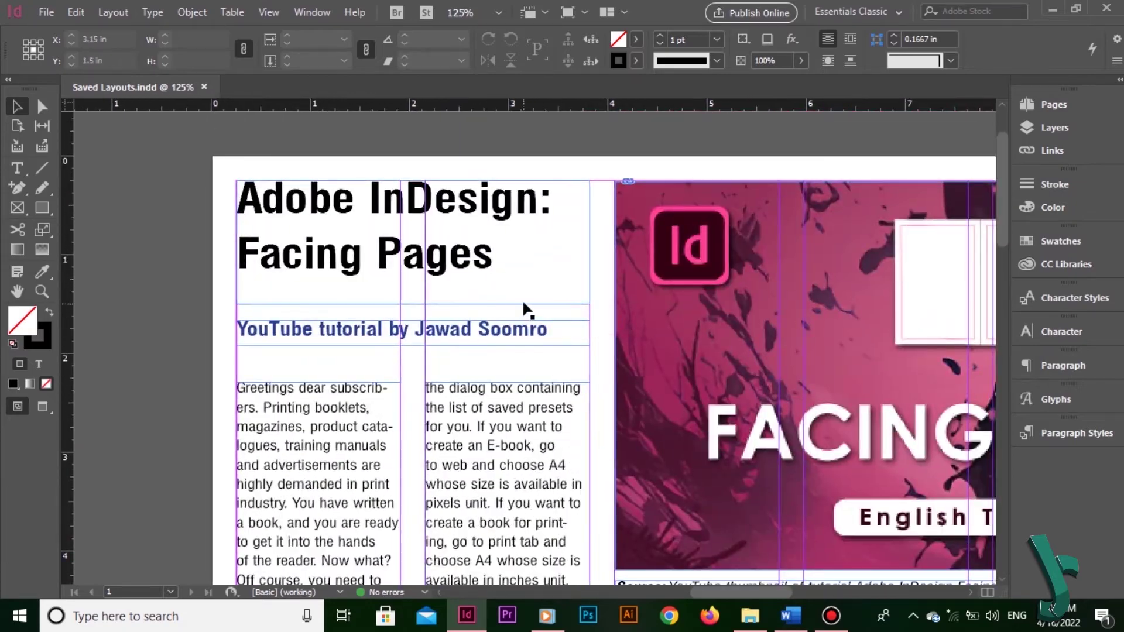
- Review the page's margin, column number and gutter settings in Margins and Columns, and leave without applying changes
{"action": "left_click", "coordinate": [111, 12]}
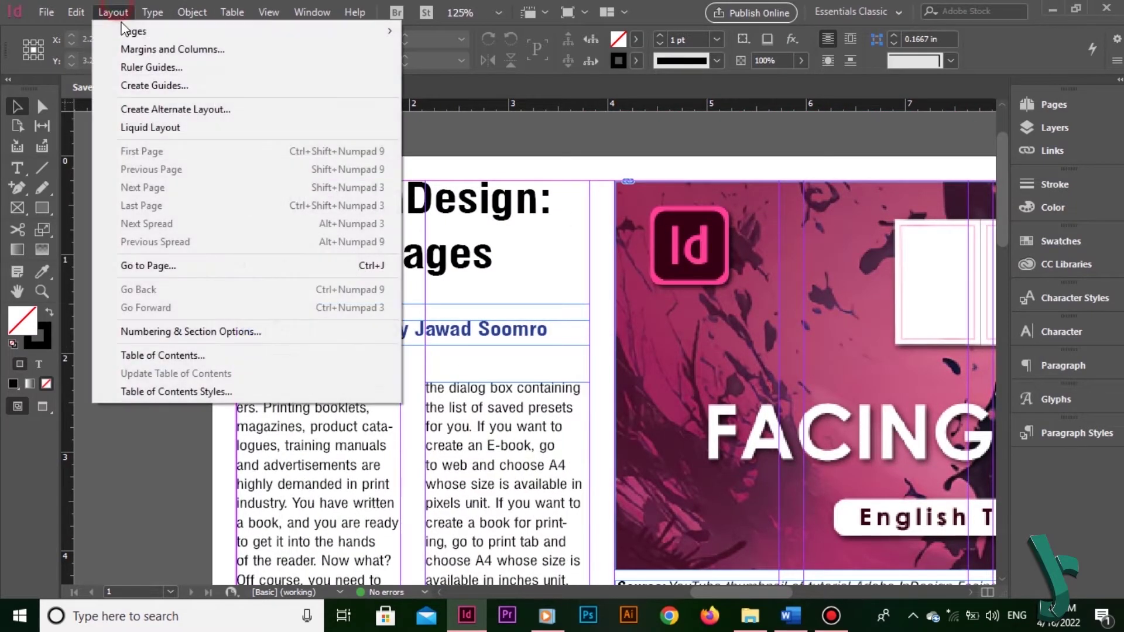
{"action": "left_click", "coordinate": [156, 50]}
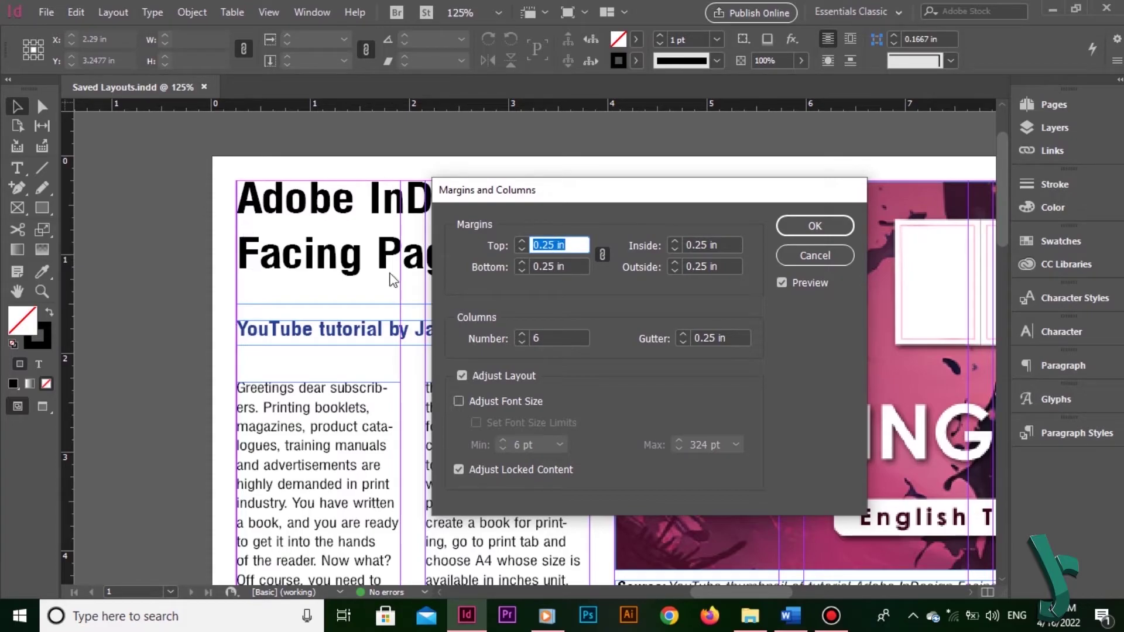
{"action": "left_click", "coordinate": [566, 242]}
{"action": "left_click", "coordinate": [577, 265]}
{"action": "left_click", "coordinate": [702, 244]}
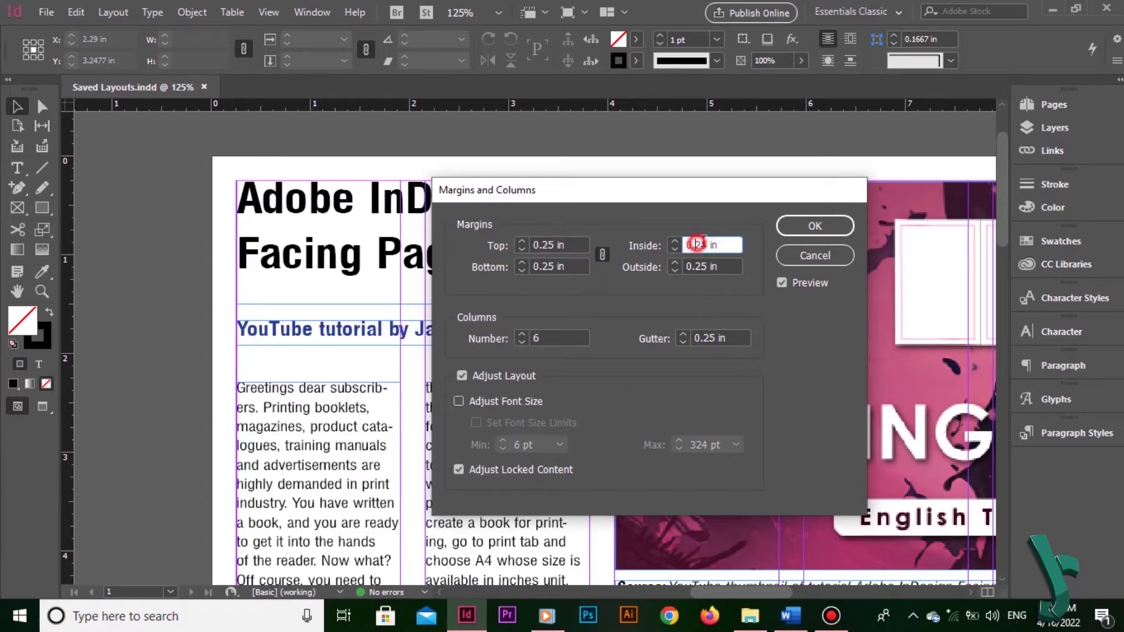
{"action": "left_click", "coordinate": [714, 266]}
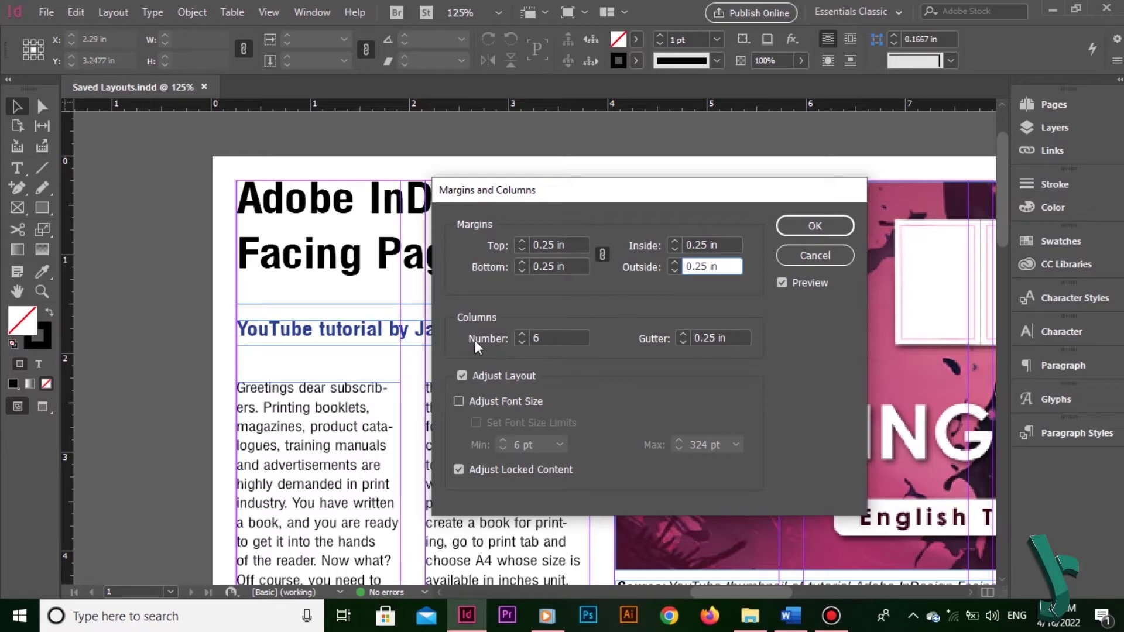
{"action": "left_click", "coordinate": [557, 340]}
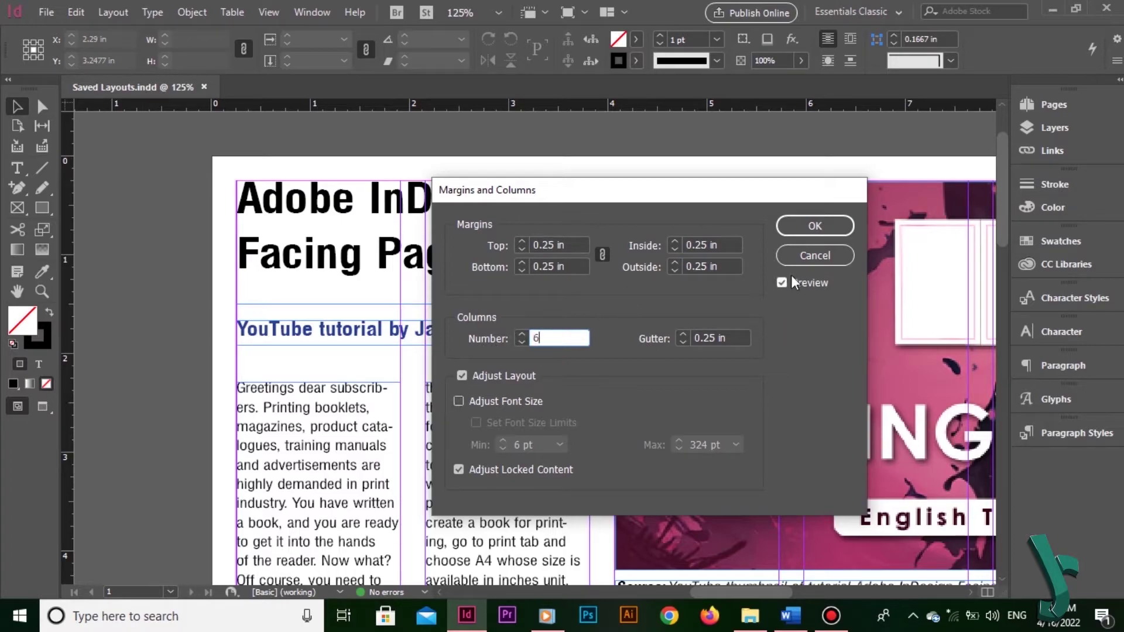
{"action": "left_click", "coordinate": [738, 338]}
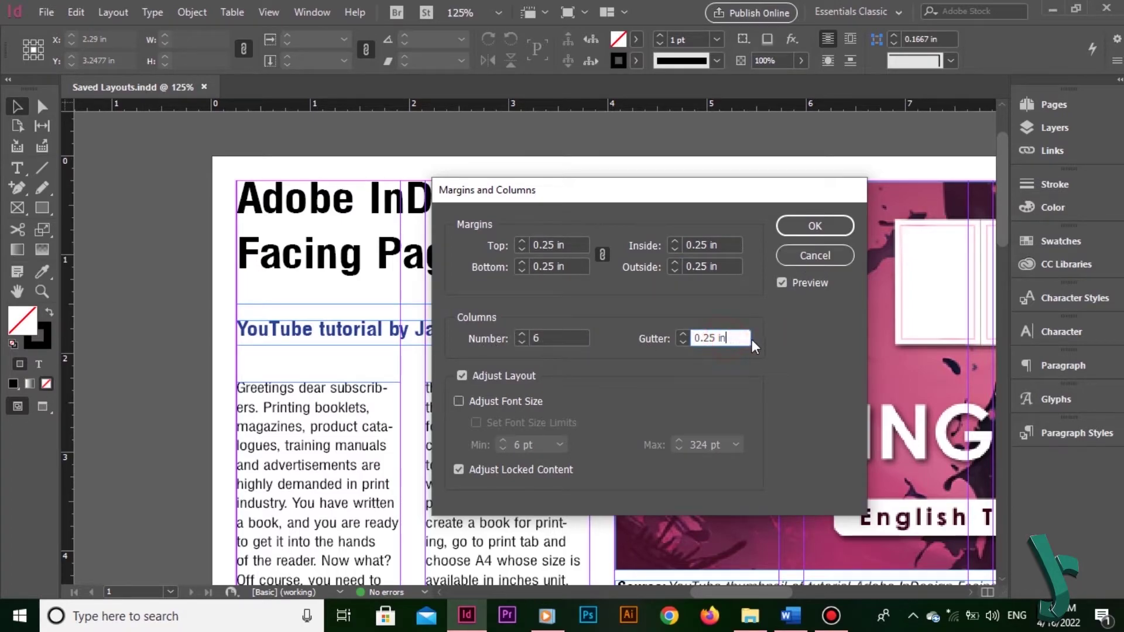
{"action": "left_click", "coordinate": [815, 256]}
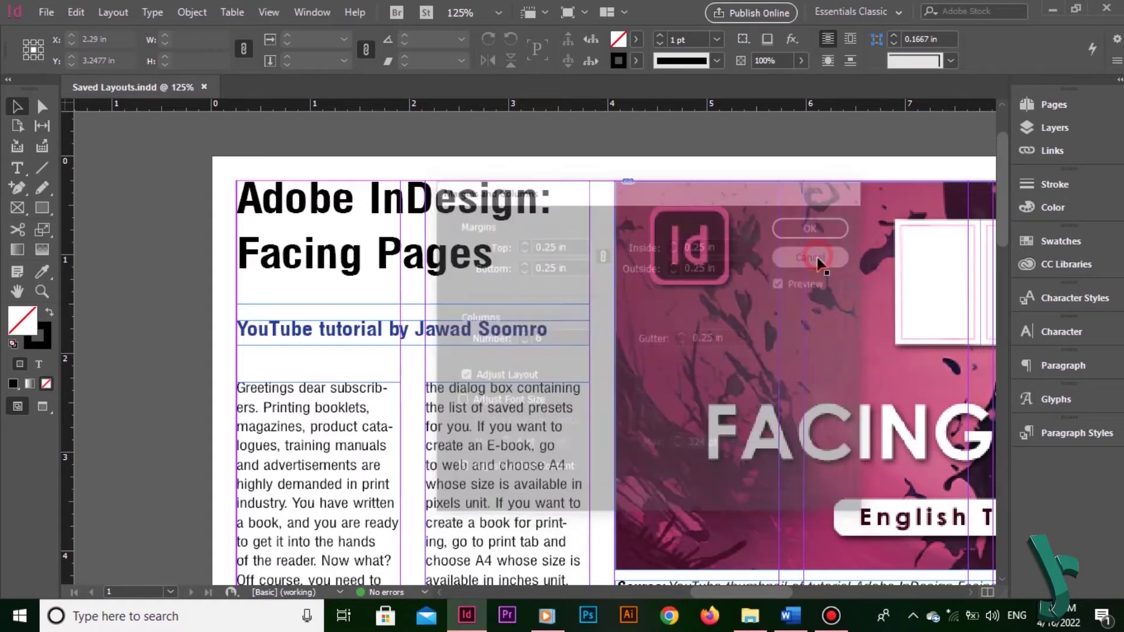
- Move the blue subheading frame up so that it sits directly against the lower edge of the headline frame
{"action": "key", "text": "ctrl+minus"}
{"action": "key", "text": "ctrl+minus"}
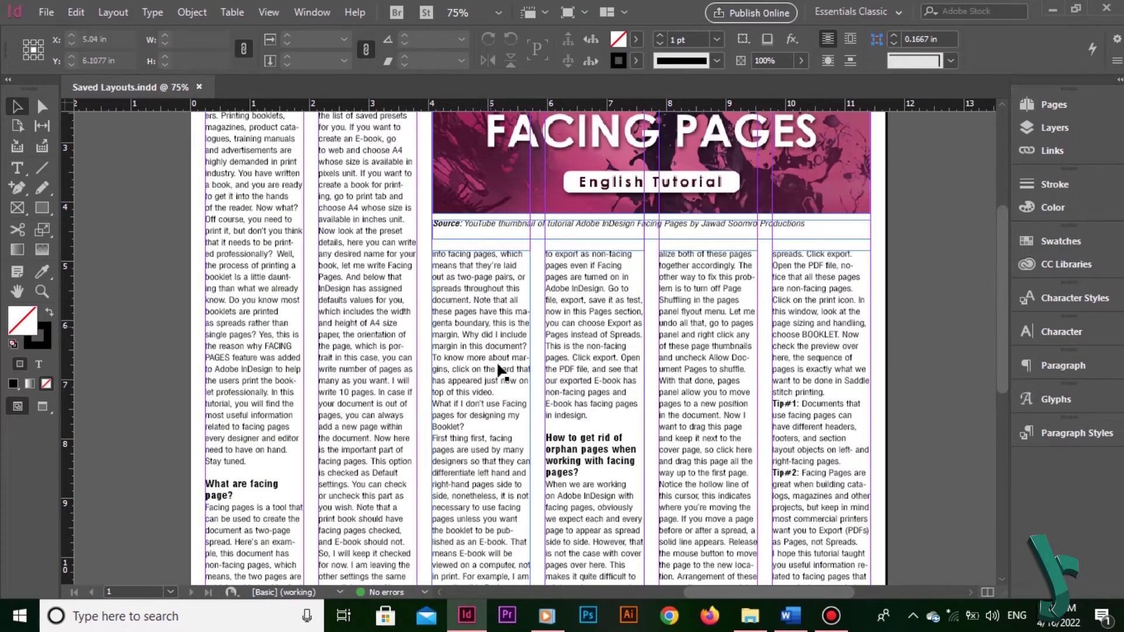
{"action": "scroll", "coordinate": [311, 236], "scroll_direction": "up", "scroll_amount": 5}
{"action": "left_click", "coordinate": [252, 279]}
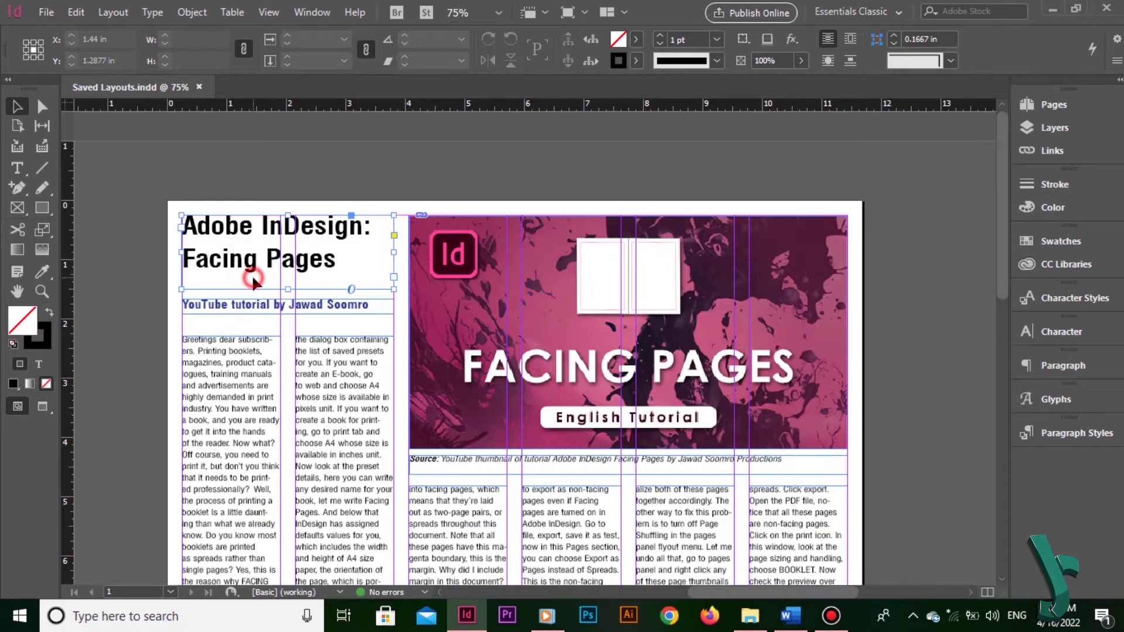
{"action": "key", "text": "ctrl+equal"}
{"action": "key", "text": "ctrl+equal"}
{"action": "key", "text": "ctrl+equal"}
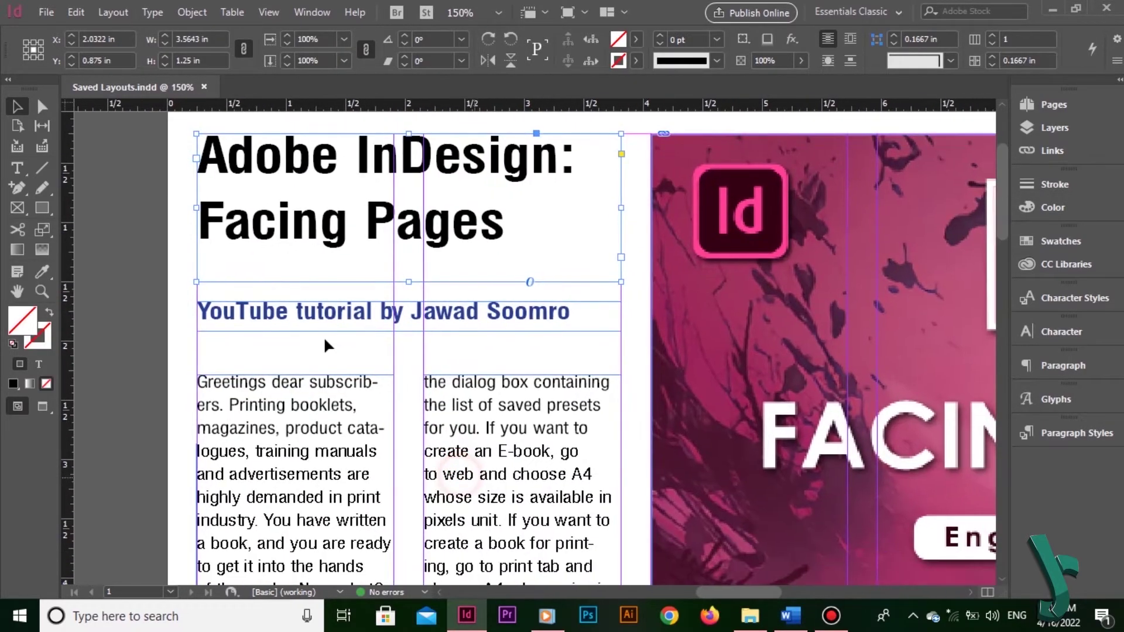
{"action": "left_click", "coordinate": [270, 303]}
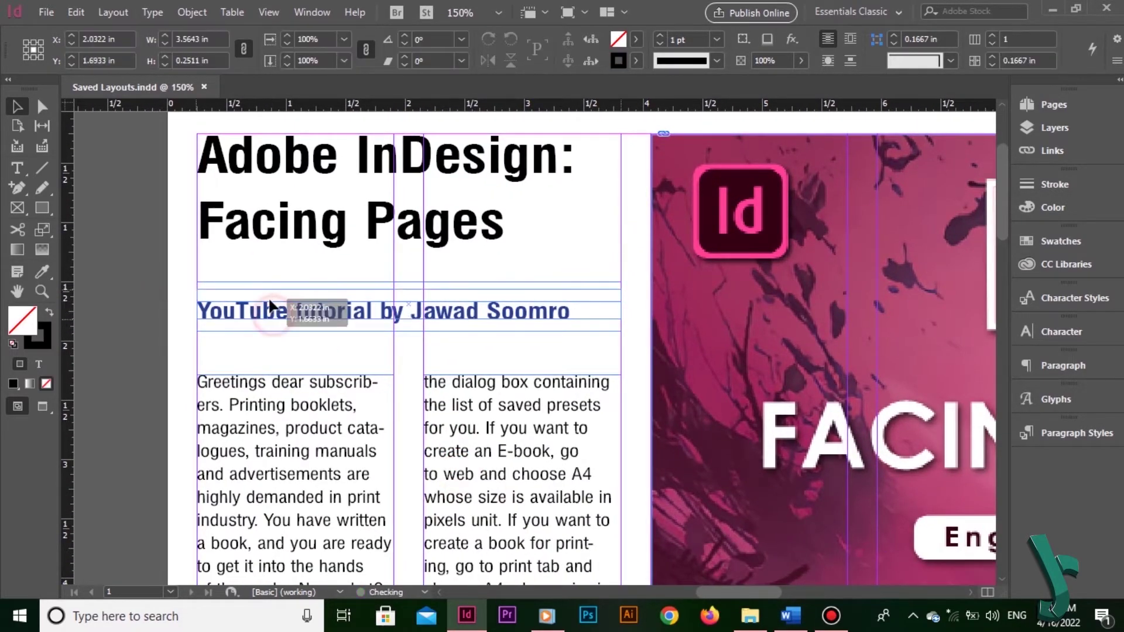
{"action": "key", "text": "Delete"}
- Extend the first two body-text frames upward to about 14.24 in tall and place a horizontal ruler guide near the "spreads throughout this" line
{"action": "left_click", "coordinate": [269, 405]}
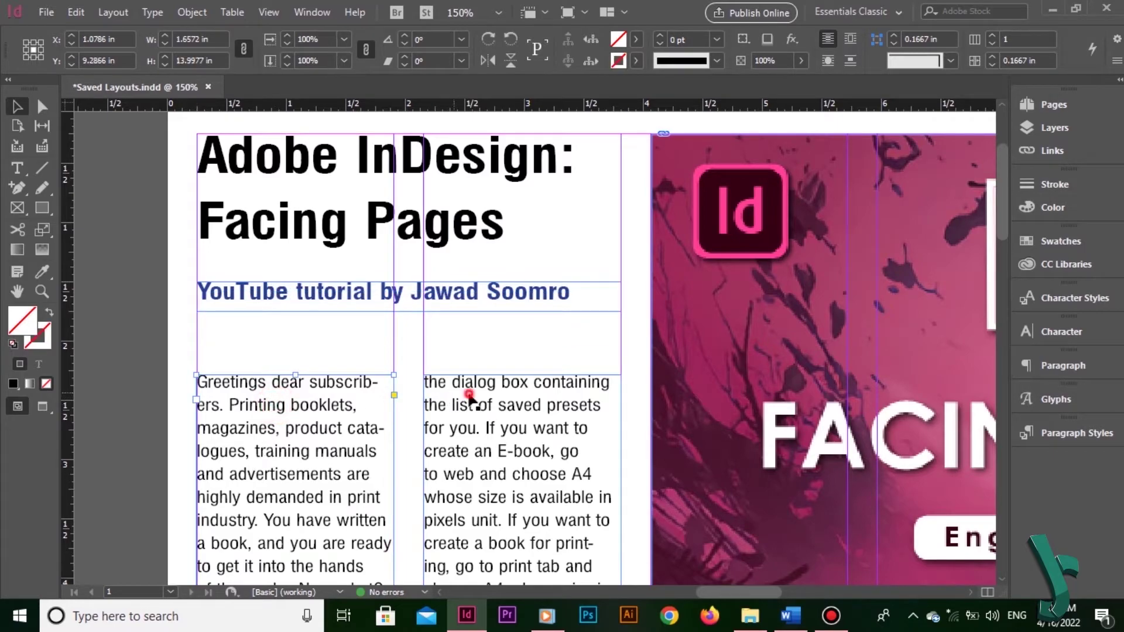
{"action": "left_click_drag", "start_coordinate": [416, 375], "coordinate": [417, 346]}
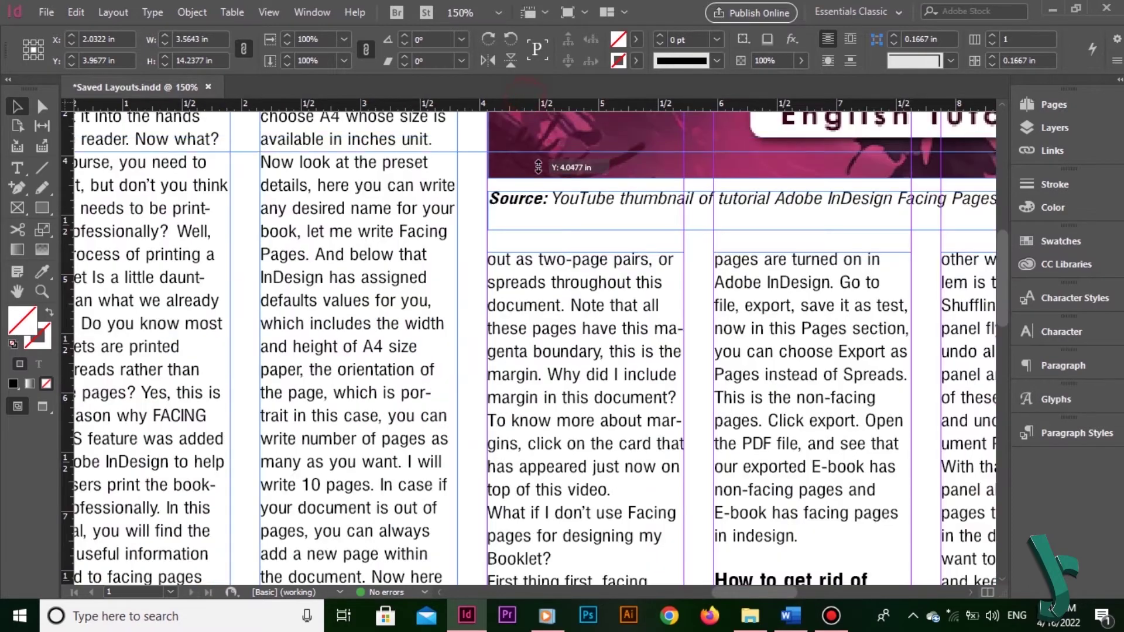
{"action": "left_click_drag", "start_coordinate": [541, 216], "coordinate": [537, 284]}
{"action": "left_click_drag", "start_coordinate": [537, 283], "coordinate": [538, 283]}
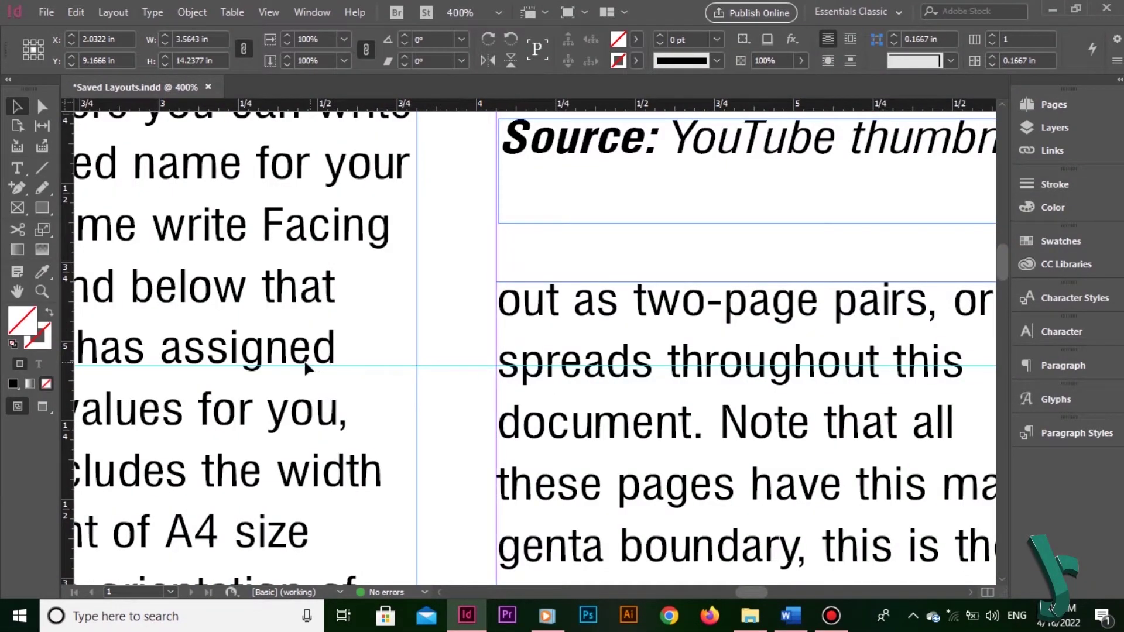
- Check the font size and leading of the body text in its character settings
{"action": "double_click", "coordinate": [631, 375]}
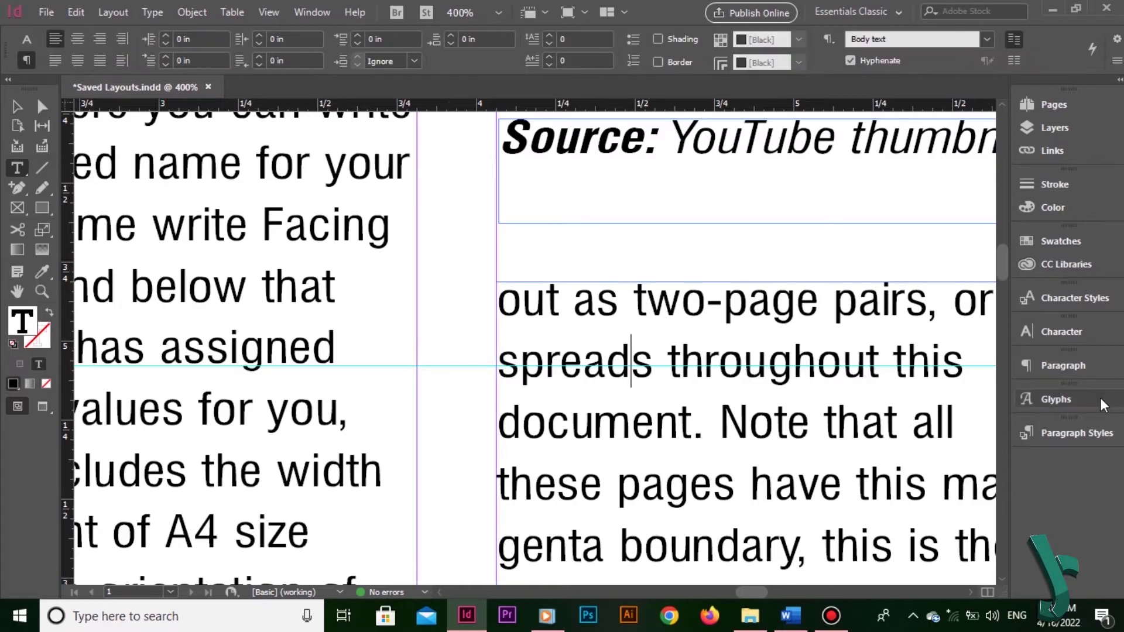
{"action": "left_click", "coordinate": [1061, 331]}
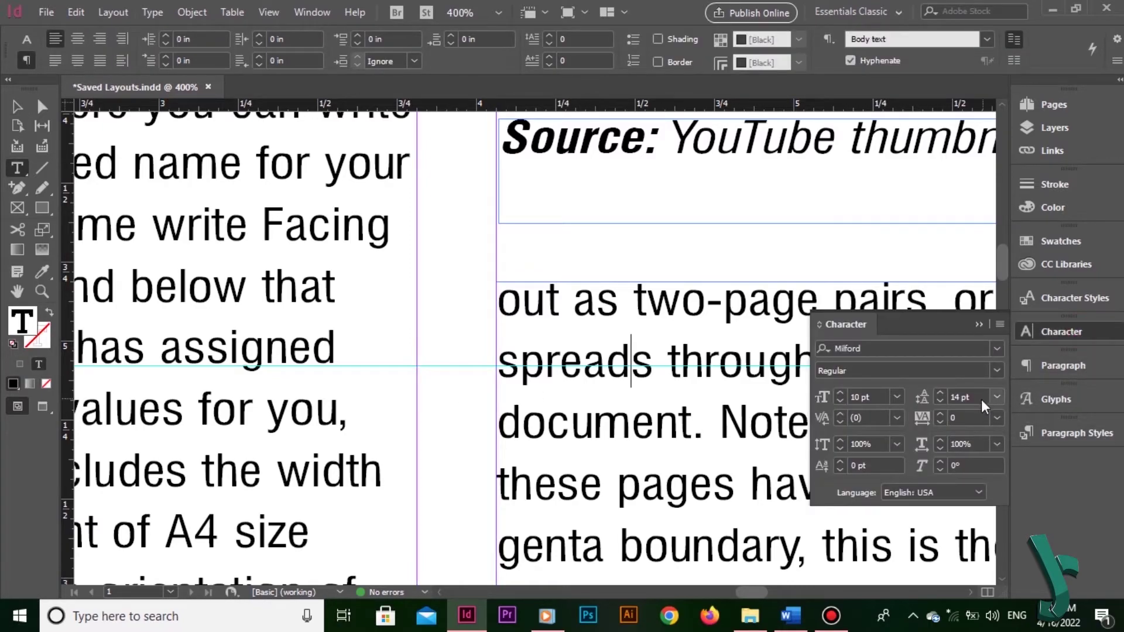
{"action": "left_click", "coordinate": [979, 324]}
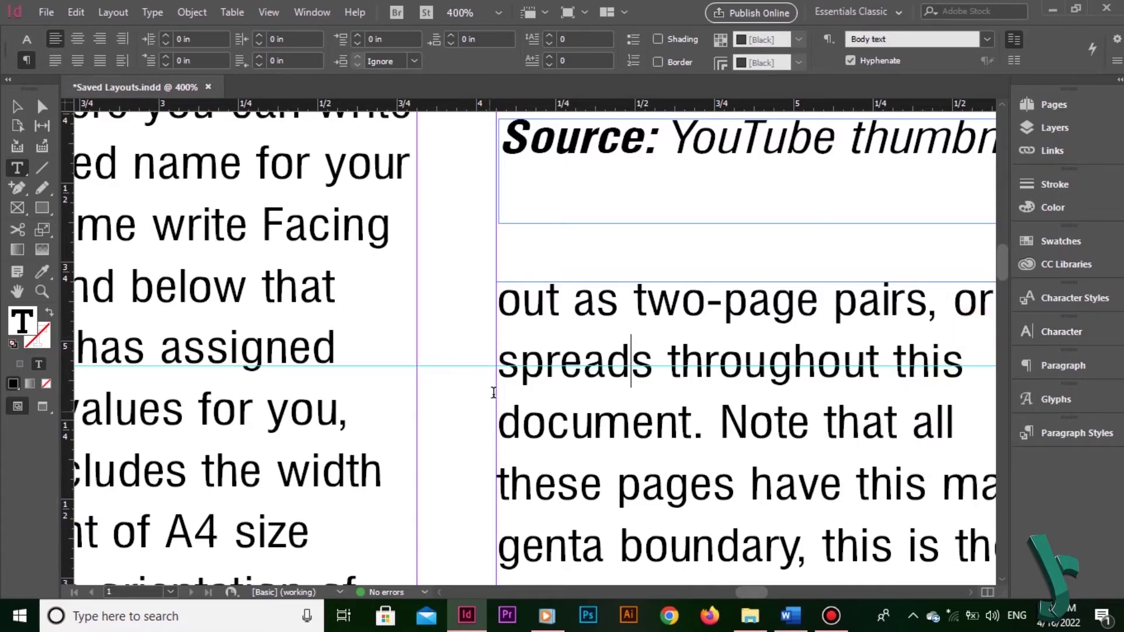
- Return to the Selection tool, inspect the subheading beneath the headline at 200% zoom and clear the selection
{"action": "left_click", "coordinate": [16, 106]}
{"action": "key", "text": "ctrl+1"}
{"action": "left_click", "coordinate": [504, 244]}
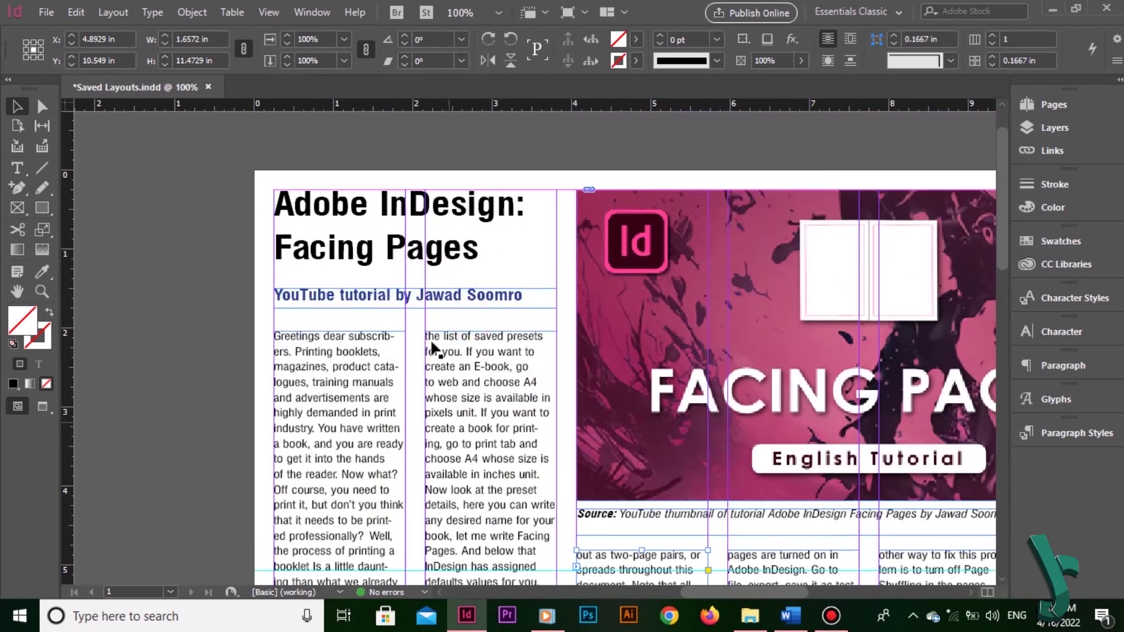
{"action": "left_click", "coordinate": [335, 295]}
{"action": "key", "text": "ctrl+2"}
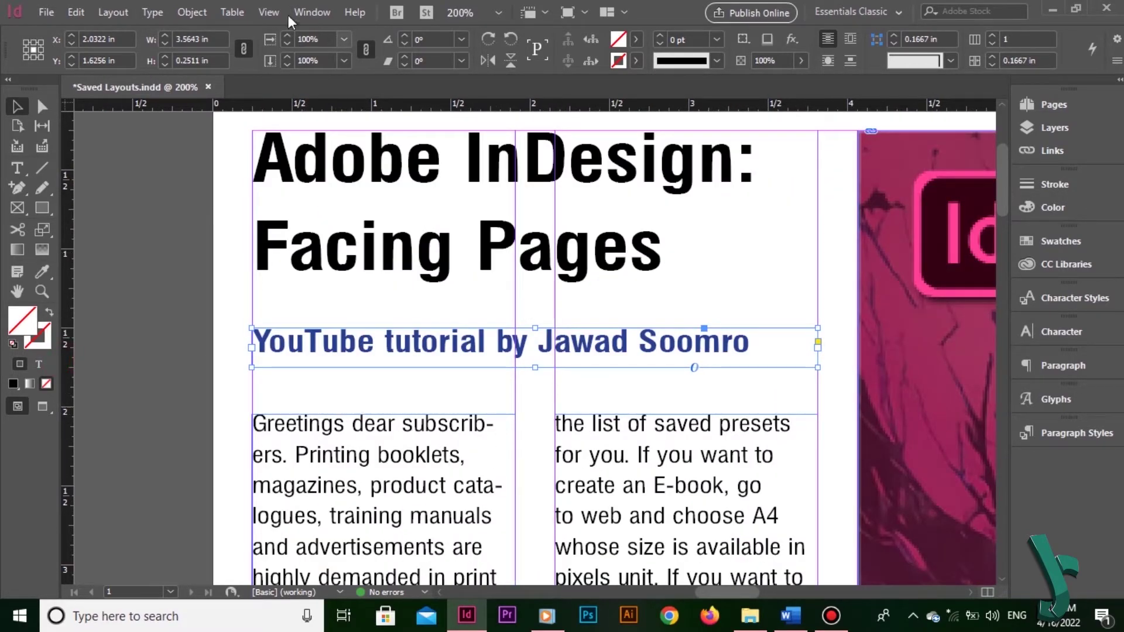
{"action": "left_click", "coordinate": [178, 224]}
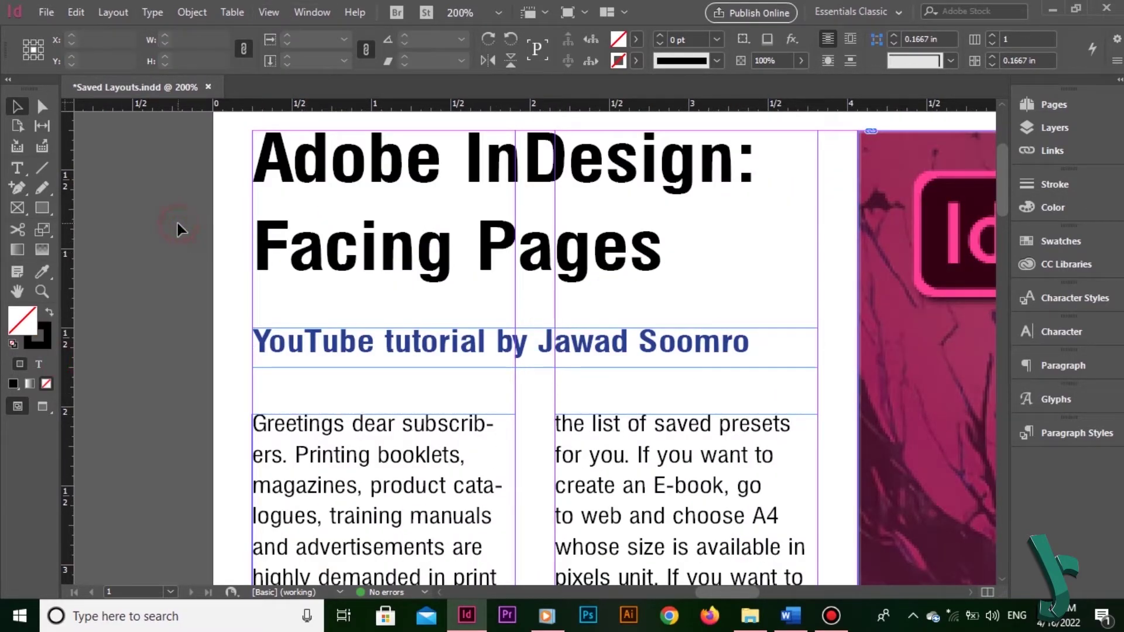
- Hide the frame edges and the guides so only the page content is displayed
{"action": "left_click", "coordinate": [268, 10]}
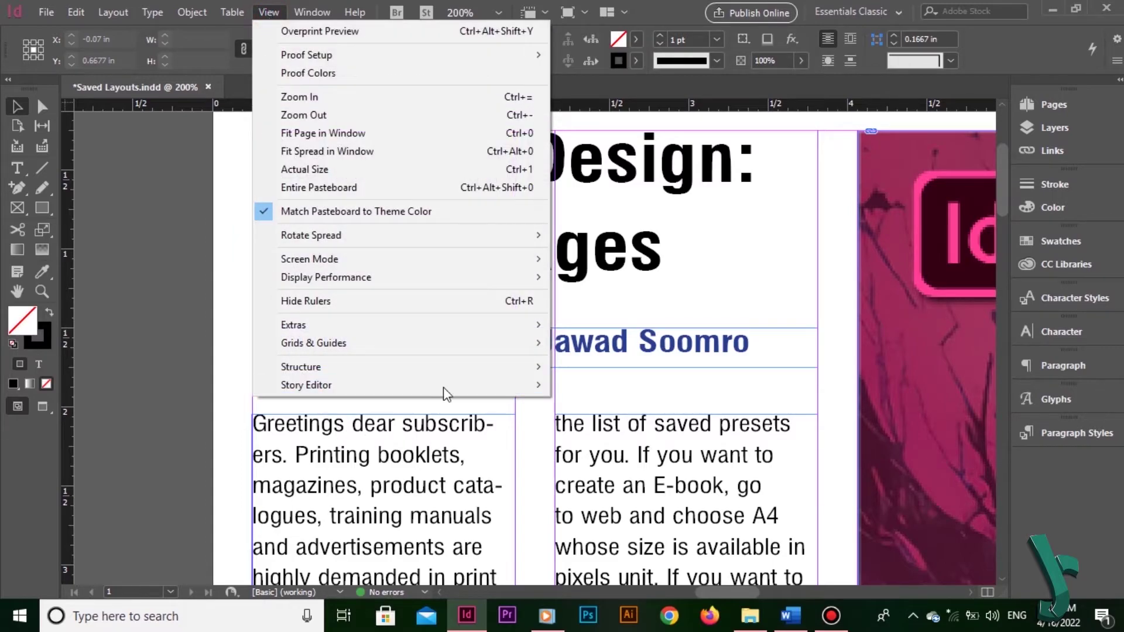
{"action": "mouse_move", "coordinate": [497, 332]}
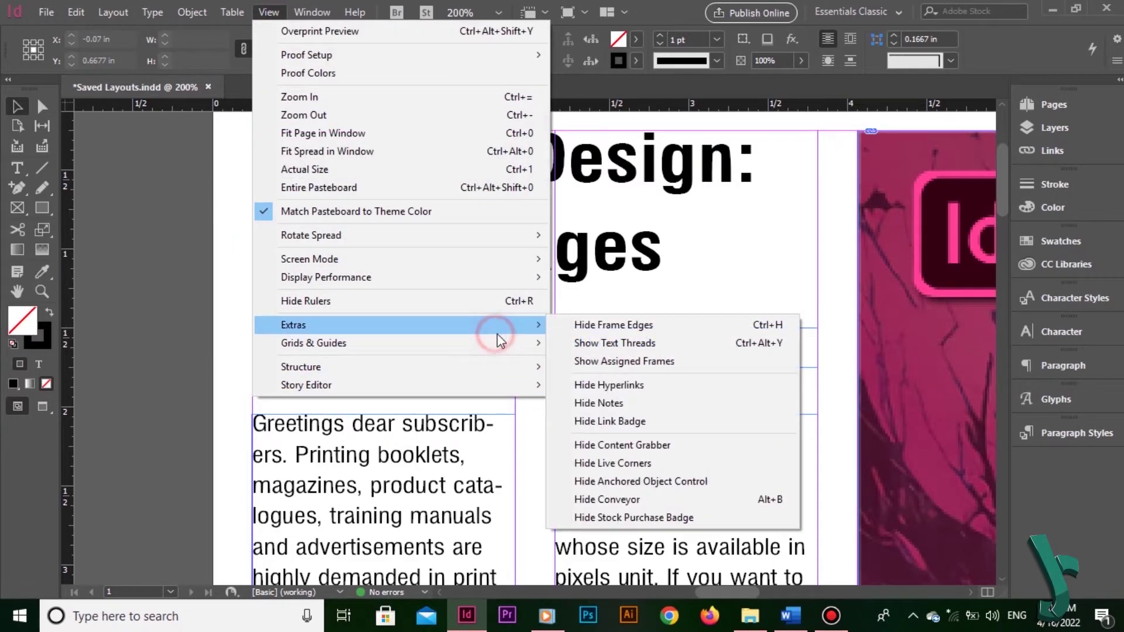
{"action": "left_click", "coordinate": [696, 328]}
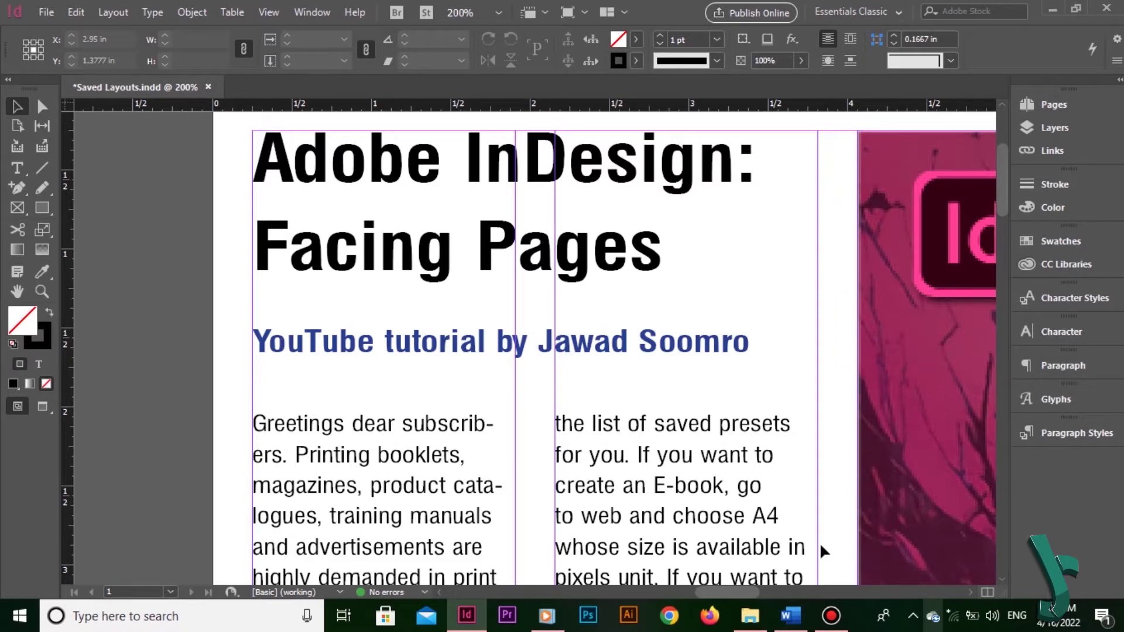
{"action": "left_click", "coordinate": [270, 12]}
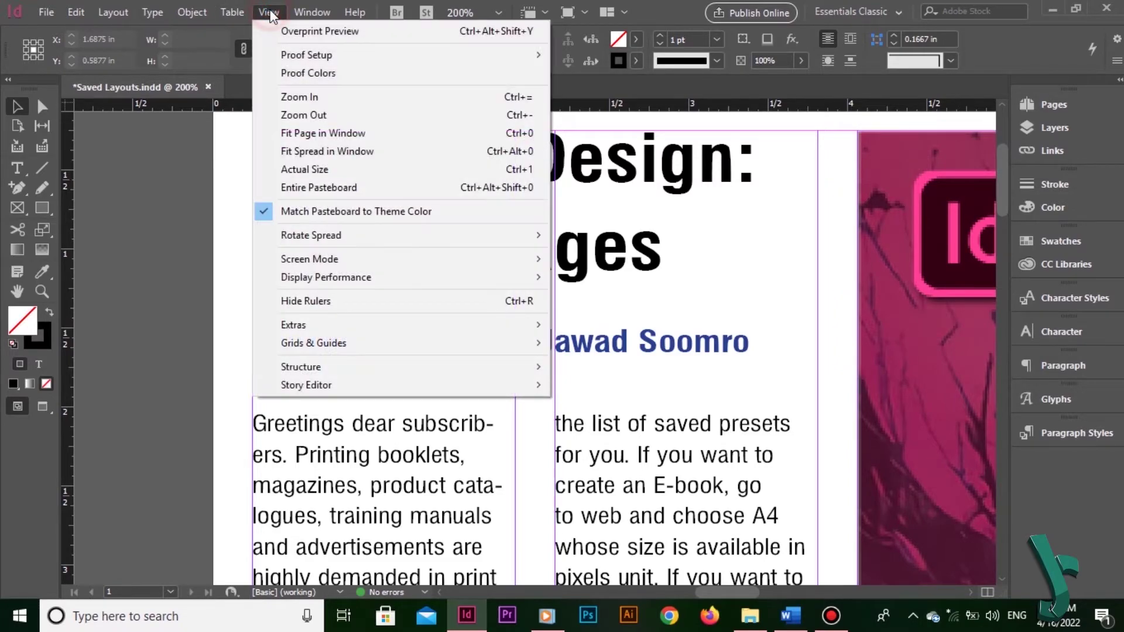
{"action": "left_click", "coordinate": [434, 345]}
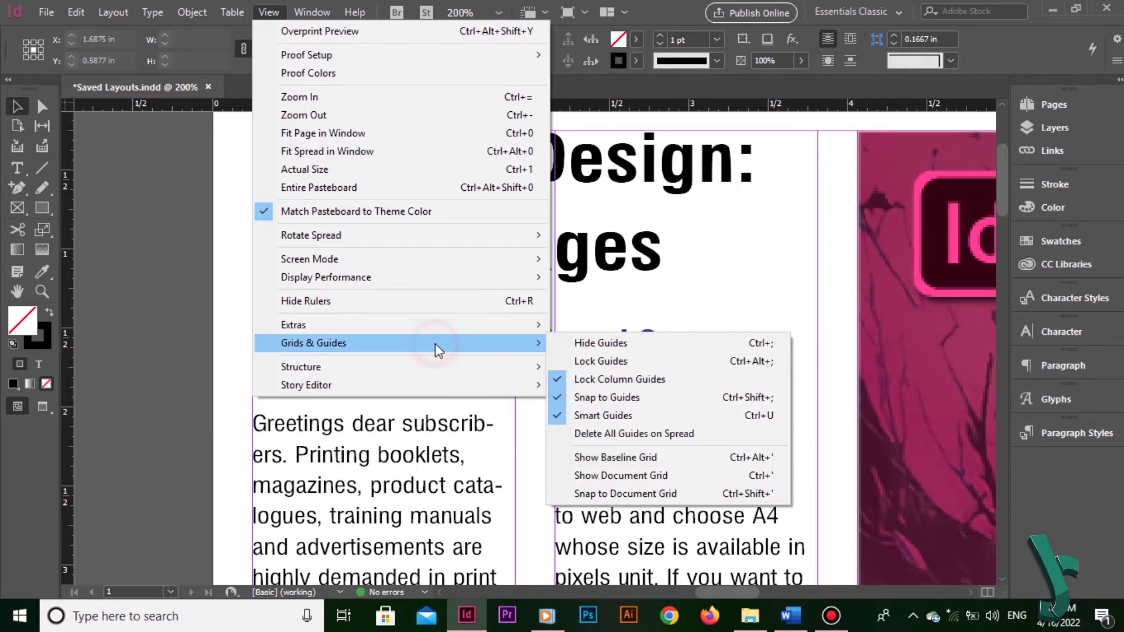
{"action": "left_click", "coordinate": [686, 346]}
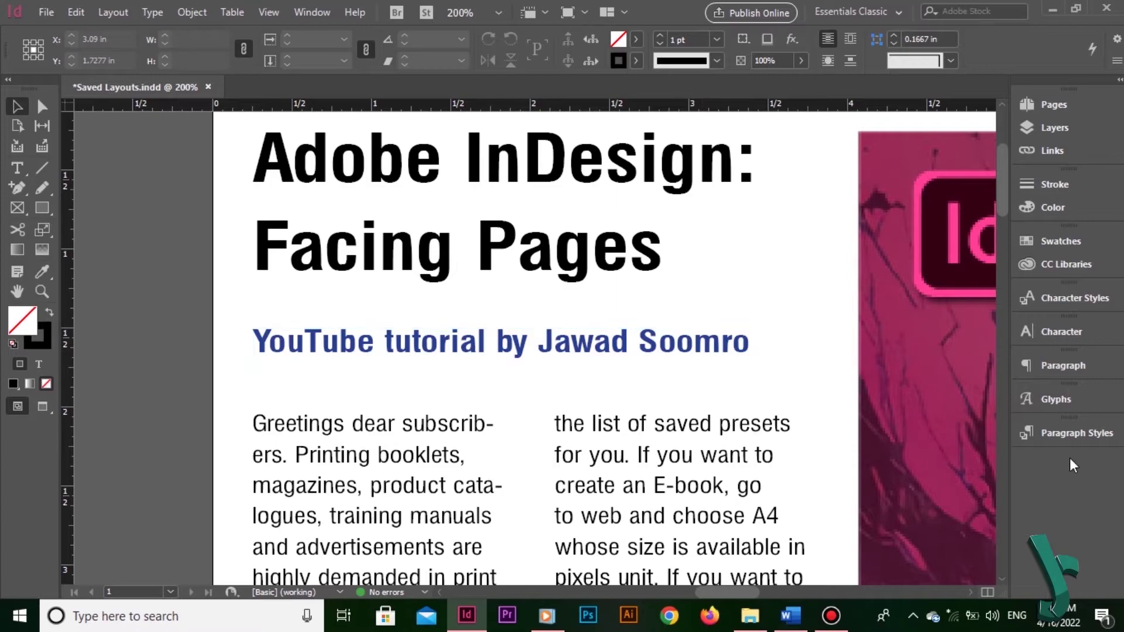
- Display the list of paragraph styles and bring the body text beneath the subheading into view
{"action": "left_click", "coordinate": [1071, 433]}
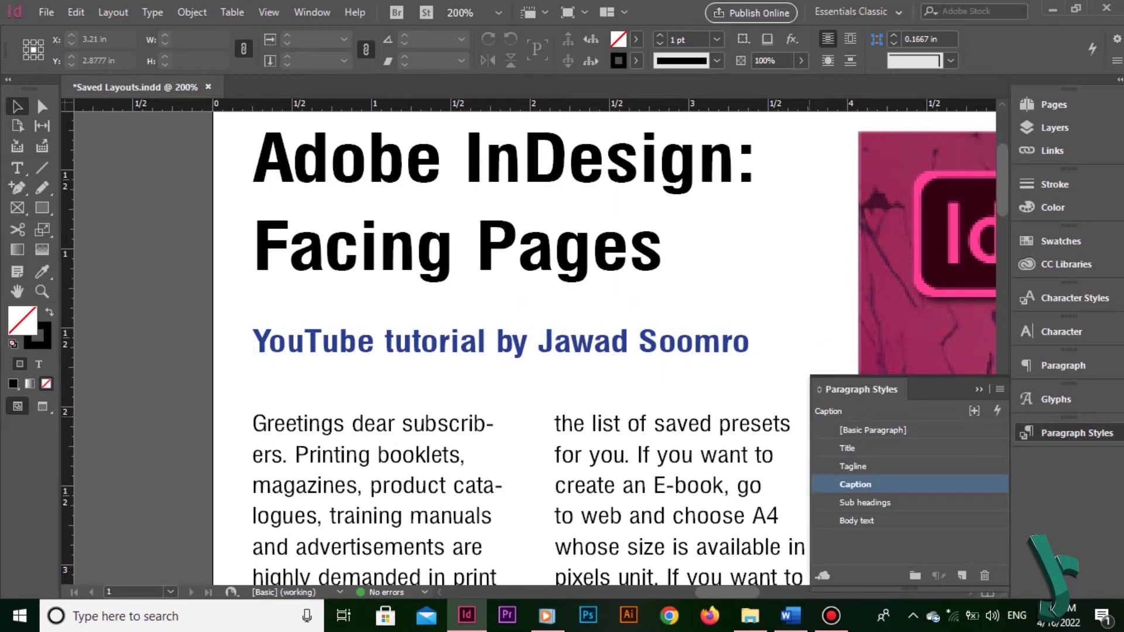
{"action": "left_click", "coordinate": [302, 15]}
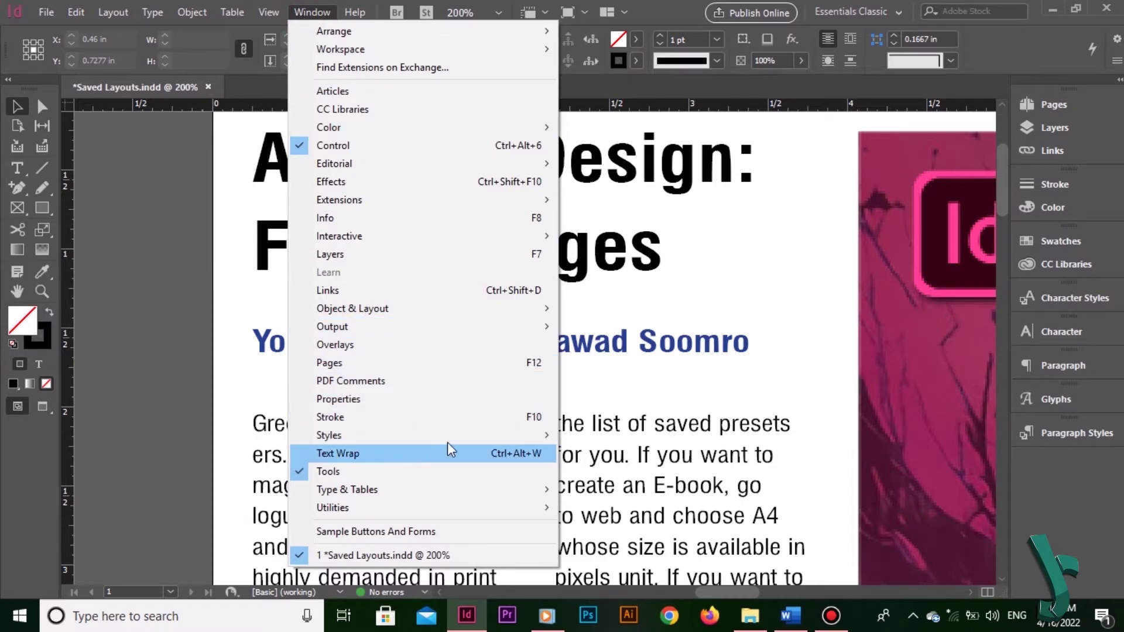
{"action": "mouse_move", "coordinate": [447, 439]}
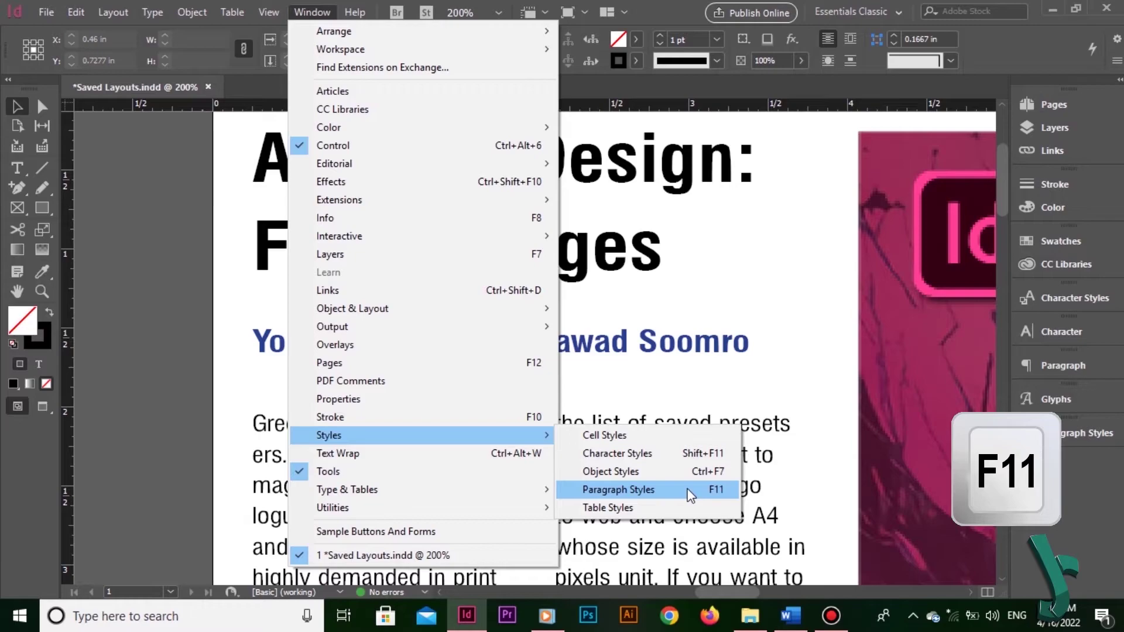
{"action": "left_click", "coordinate": [644, 489]}
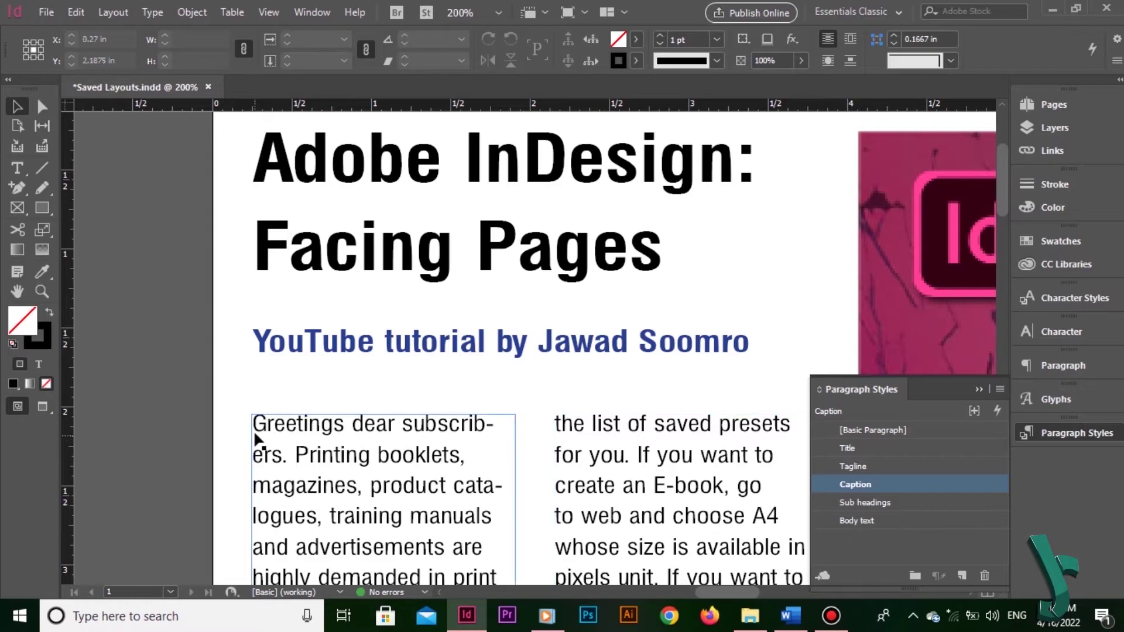
{"action": "left_click", "coordinate": [136, 436]}
{"action": "scroll", "coordinate": [487, 494], "scroll_direction": "down", "scroll_amount": 3}
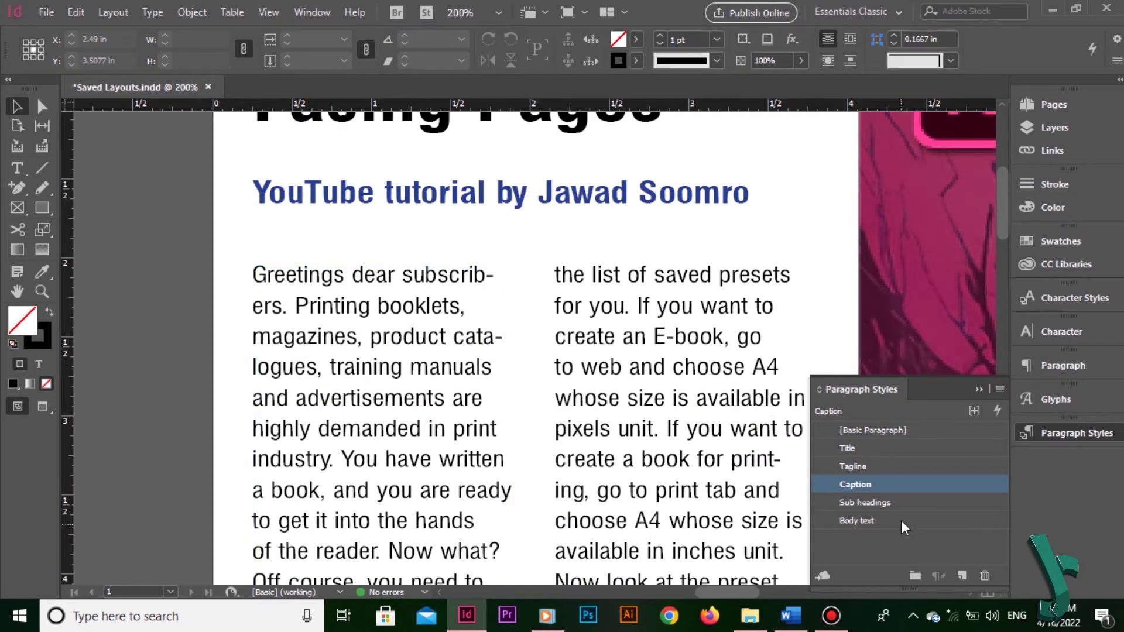
- Open the Basic Character Formats of the Body text paragraph style and select its leading value
{"action": "double_click", "coordinate": [857, 520]}
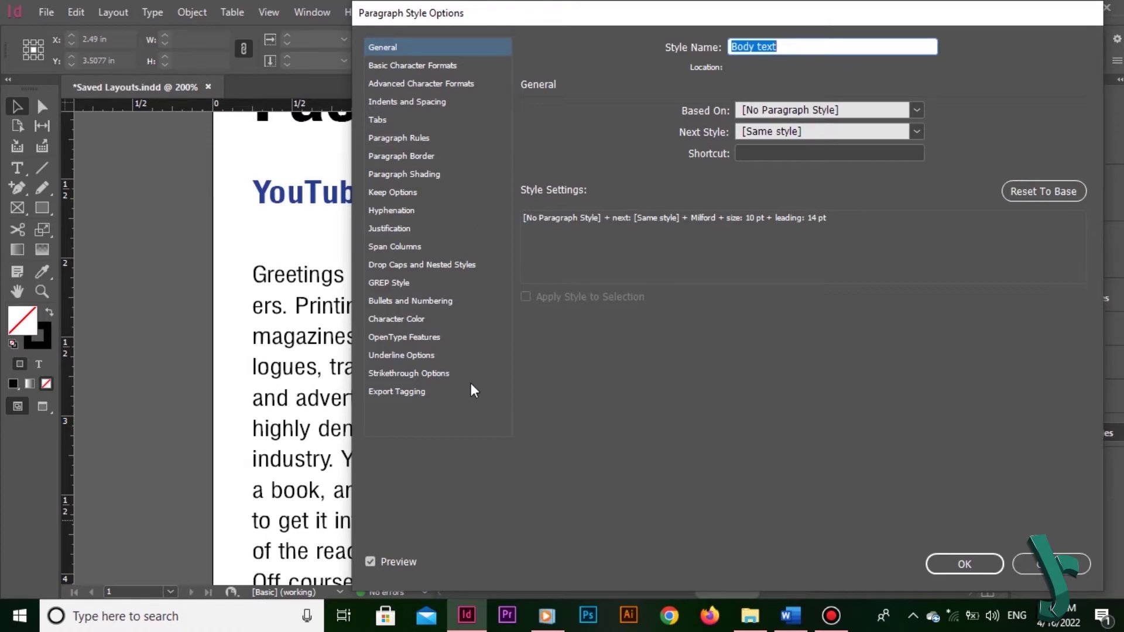
{"action": "left_click", "coordinate": [389, 66]}
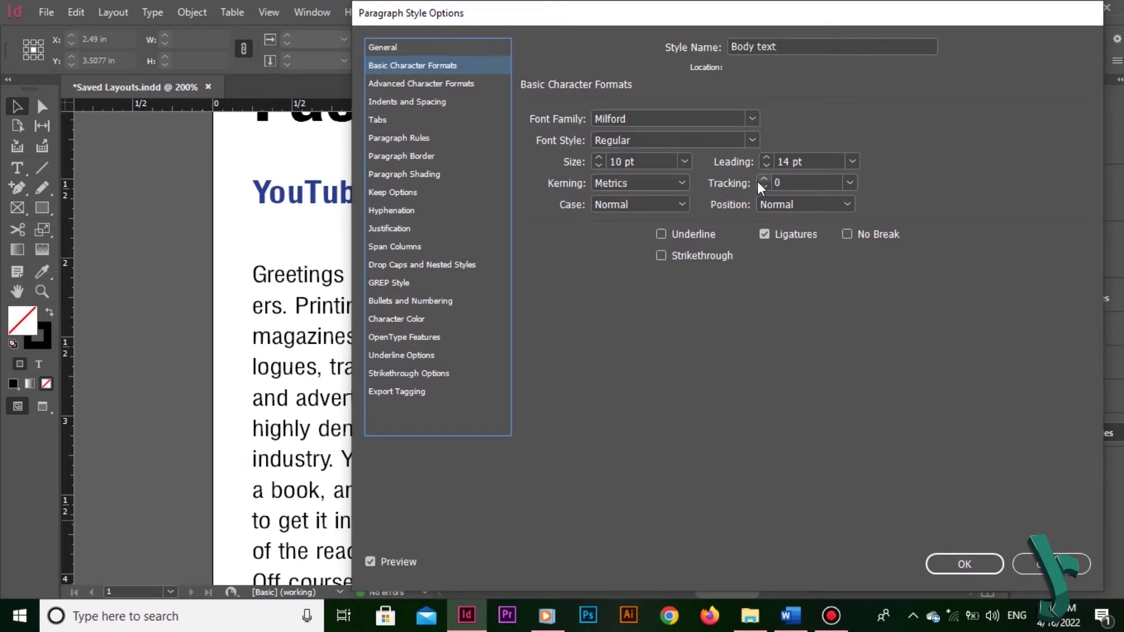
{"action": "triple_click", "coordinate": [815, 160]}
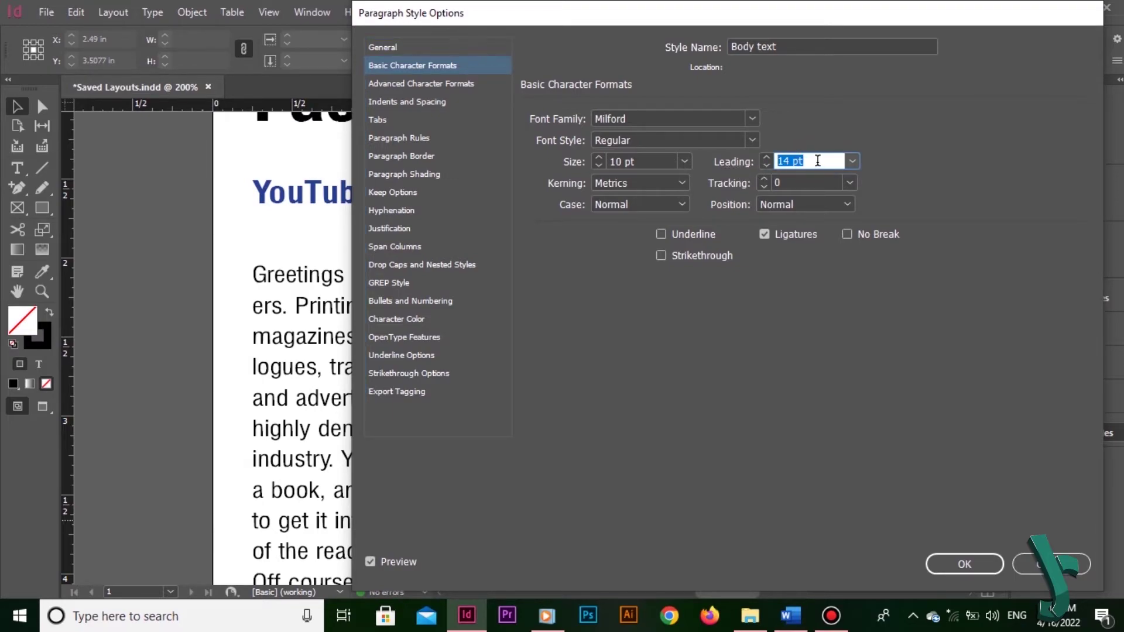
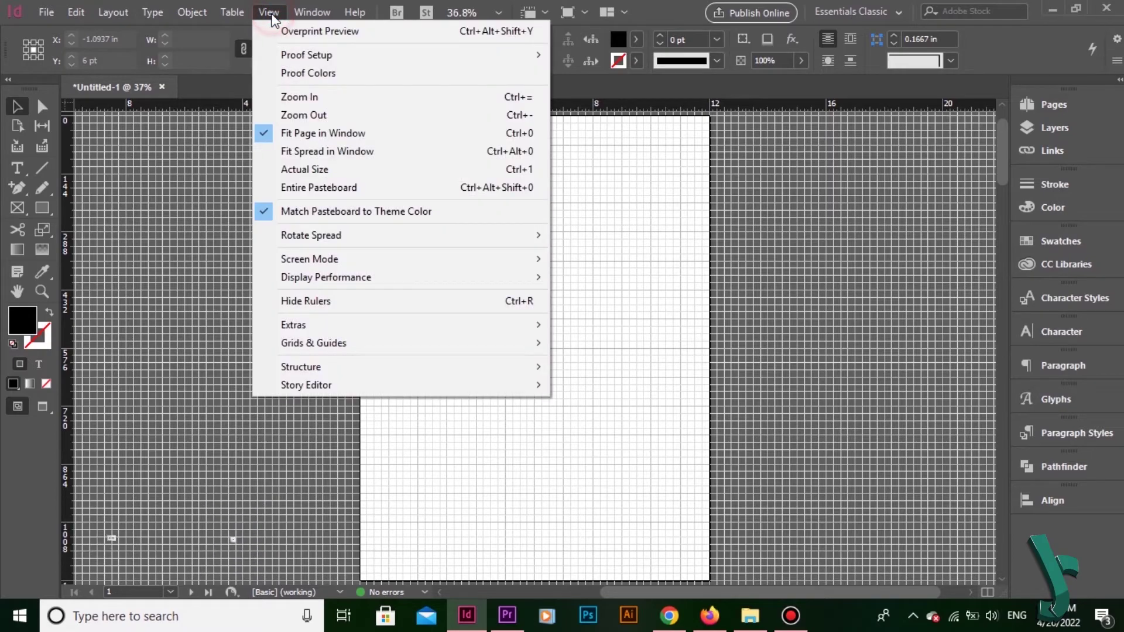
- Hide the document grid and show it again
{"action": "mouse_move", "coordinate": [358, 349]}
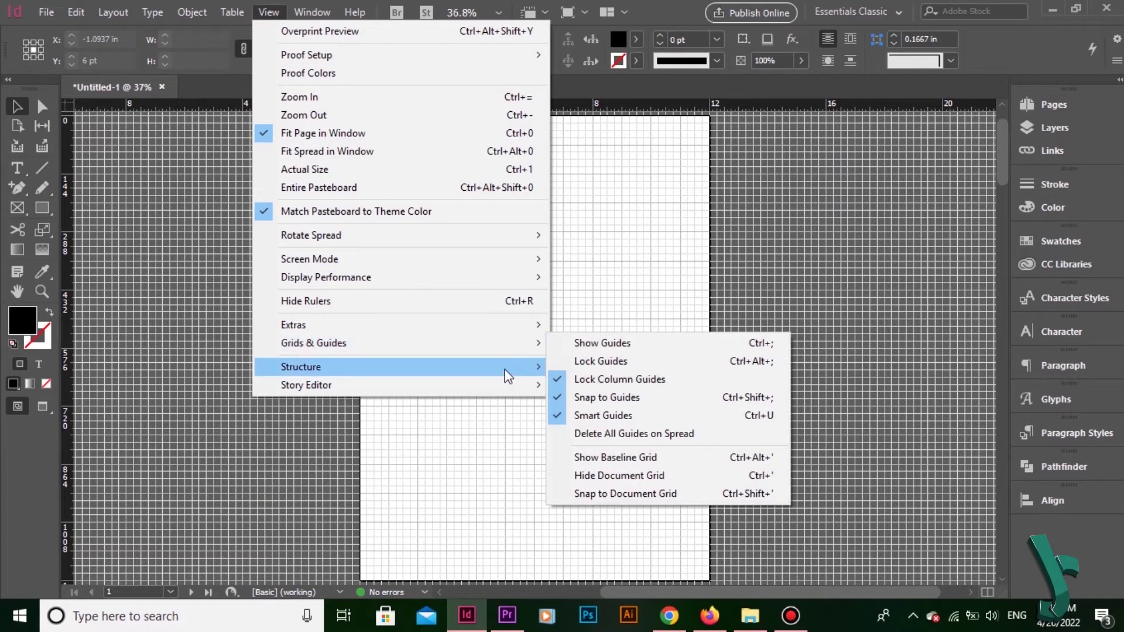
{"action": "left_click", "coordinate": [607, 476]}
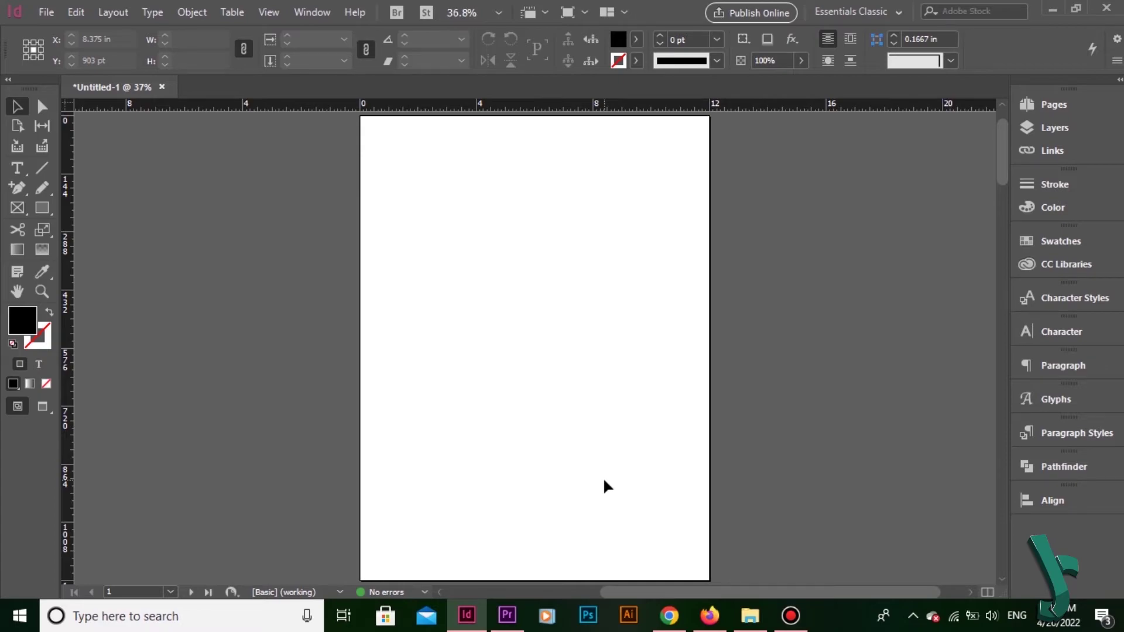
{"action": "key", "text": "ctrl+apostrophe"}
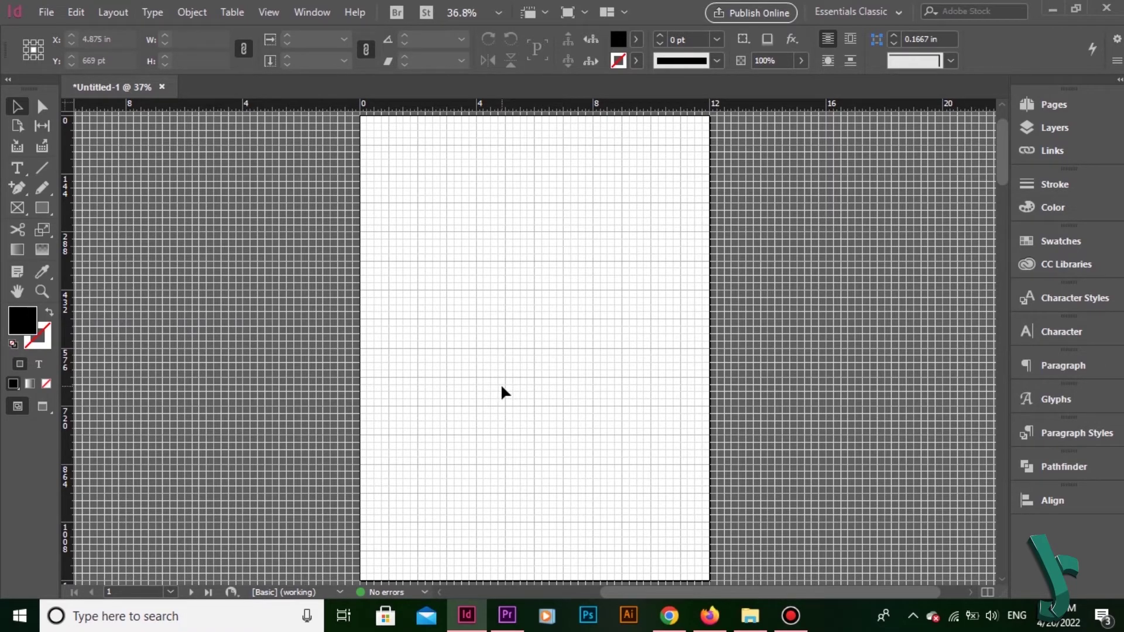
- Set the document grid colour to Purple in the Grids preferences
{"action": "left_click", "coordinate": [80, 12]}
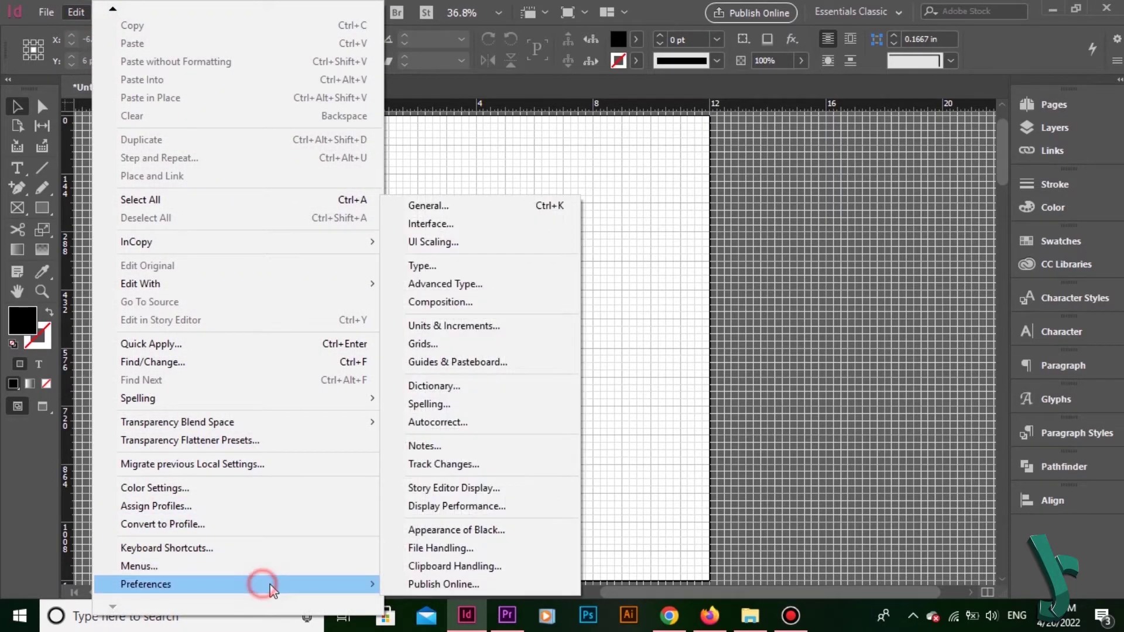
{"action": "left_click", "coordinate": [468, 348]}
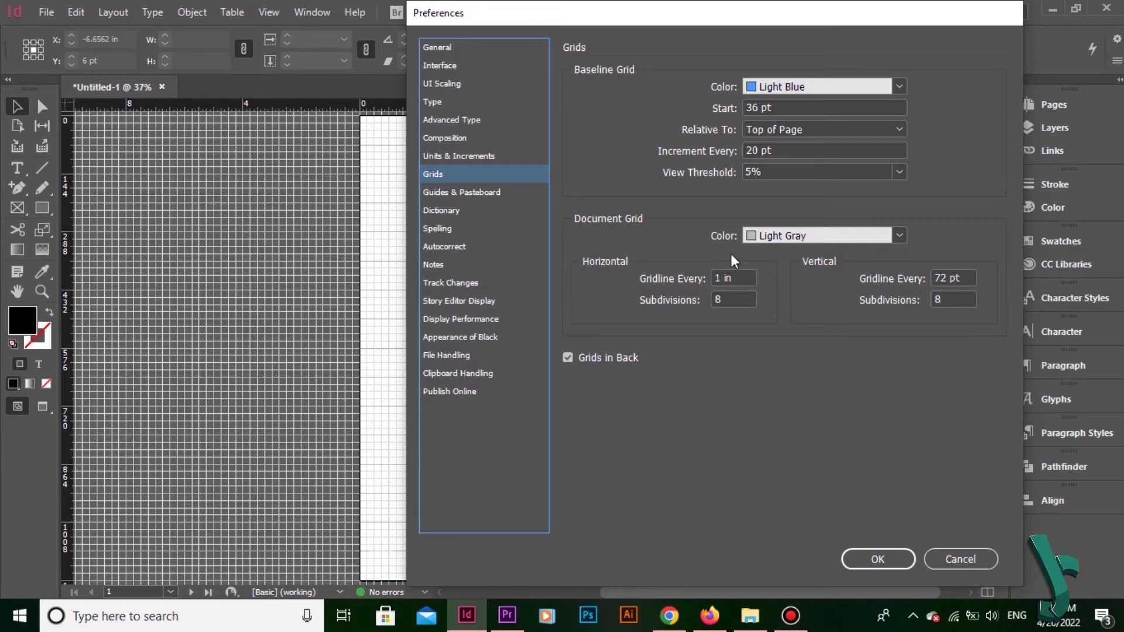
{"action": "left_click", "coordinate": [788, 235]}
{"action": "left_click_drag", "start_coordinate": [918, 415], "coordinate": [911, 527]}
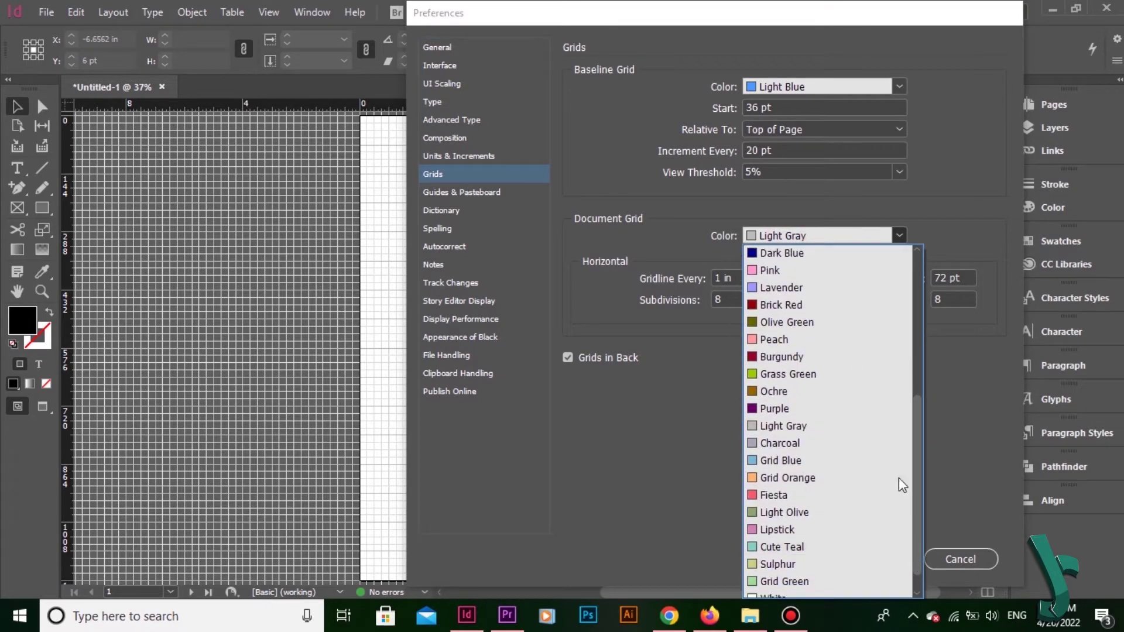
{"action": "left_click", "coordinate": [806, 405]}
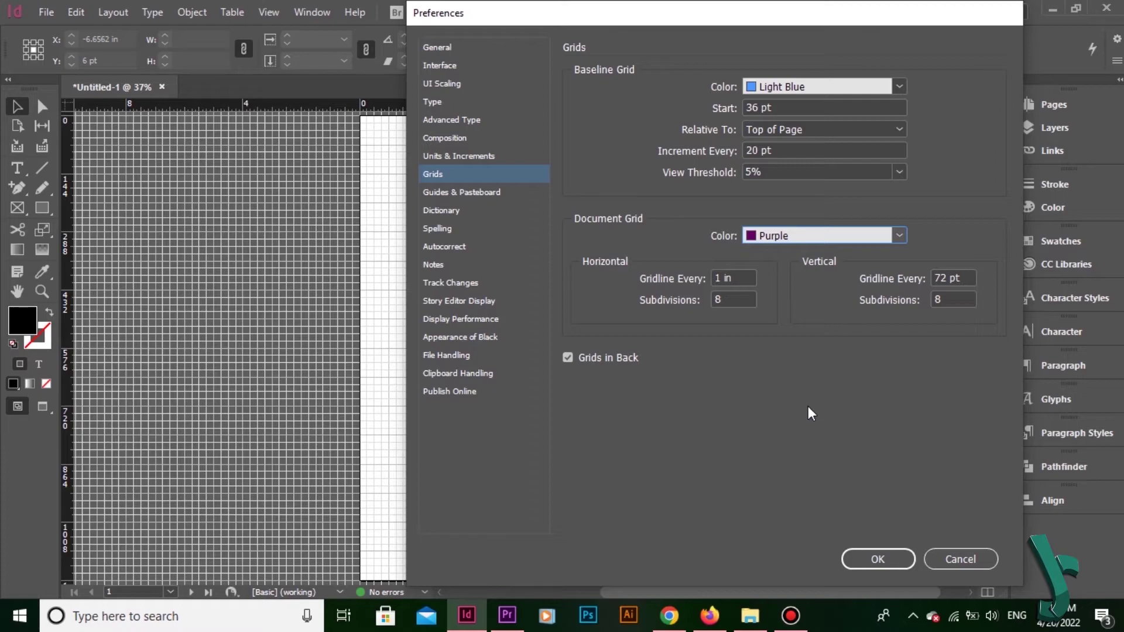
{"action": "left_click", "coordinate": [895, 560]}
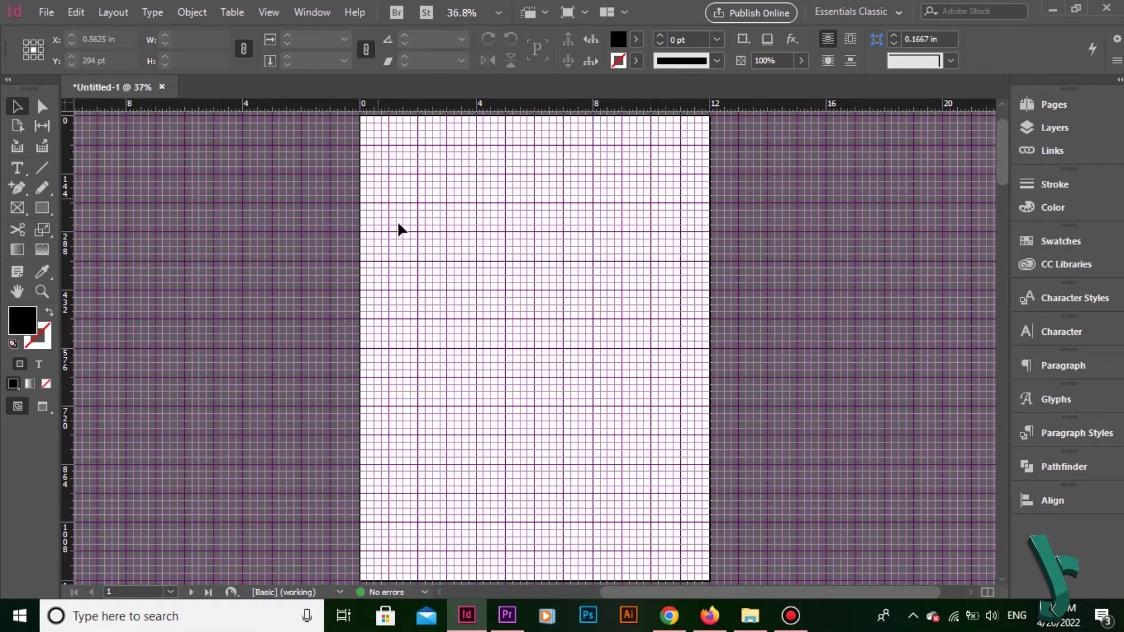
- Turn on snapping to the document grid
{"action": "left_click", "coordinate": [267, 12]}
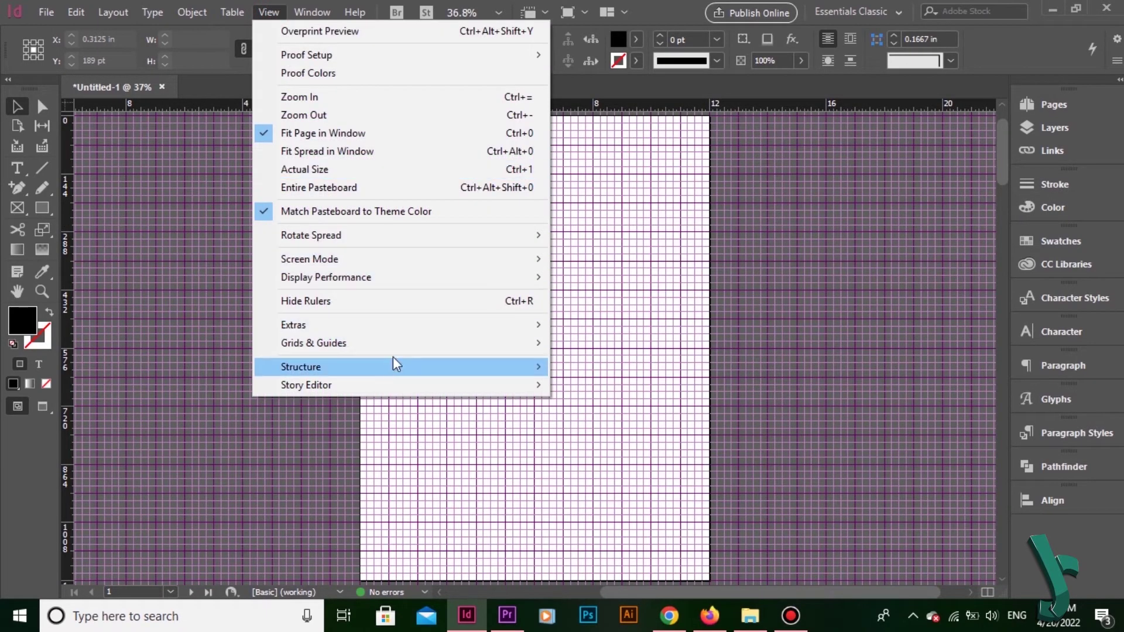
{"action": "mouse_move", "coordinate": [399, 345]}
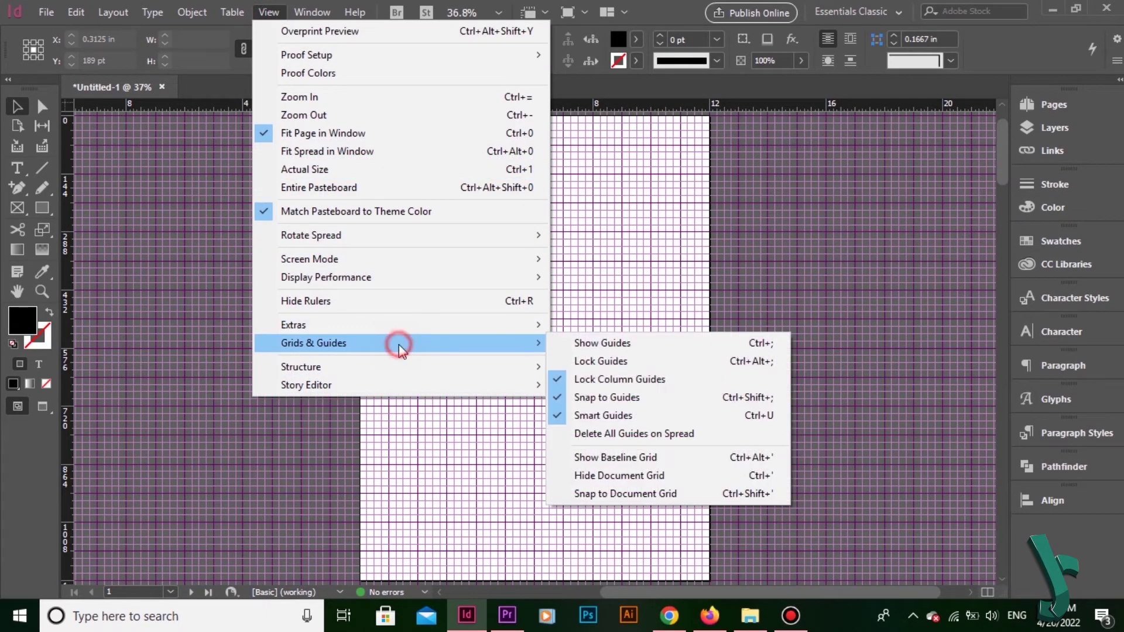
{"action": "left_click", "coordinate": [652, 497]}
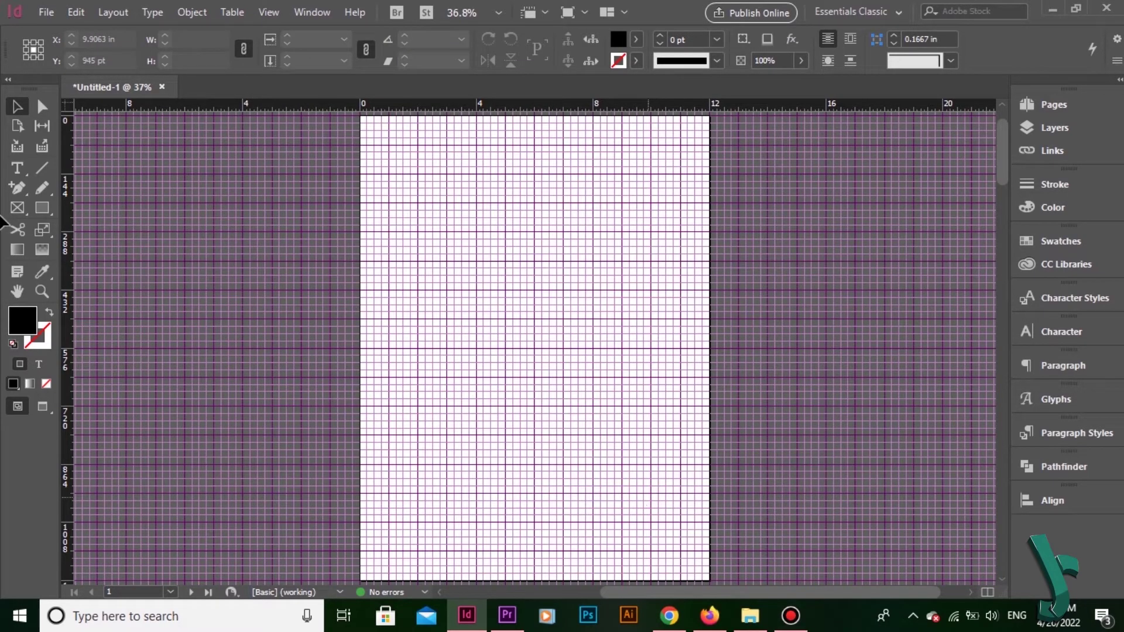
- Draw a black 2 in by 144 pt square on the gridlines and move it horizontally until its left edge snaps to the 4 in line
{"action": "key", "text": "m"}
{"action": "left_click_drag", "start_coordinate": [447, 203], "coordinate": [542, 288]}
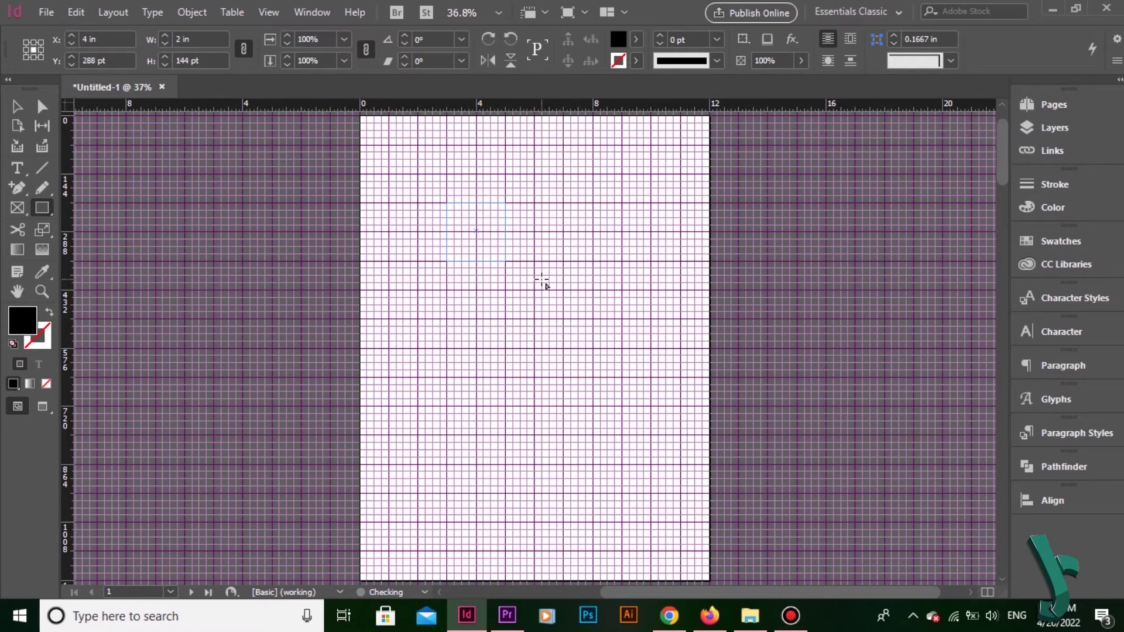
{"action": "left_click", "coordinate": [19, 110]}
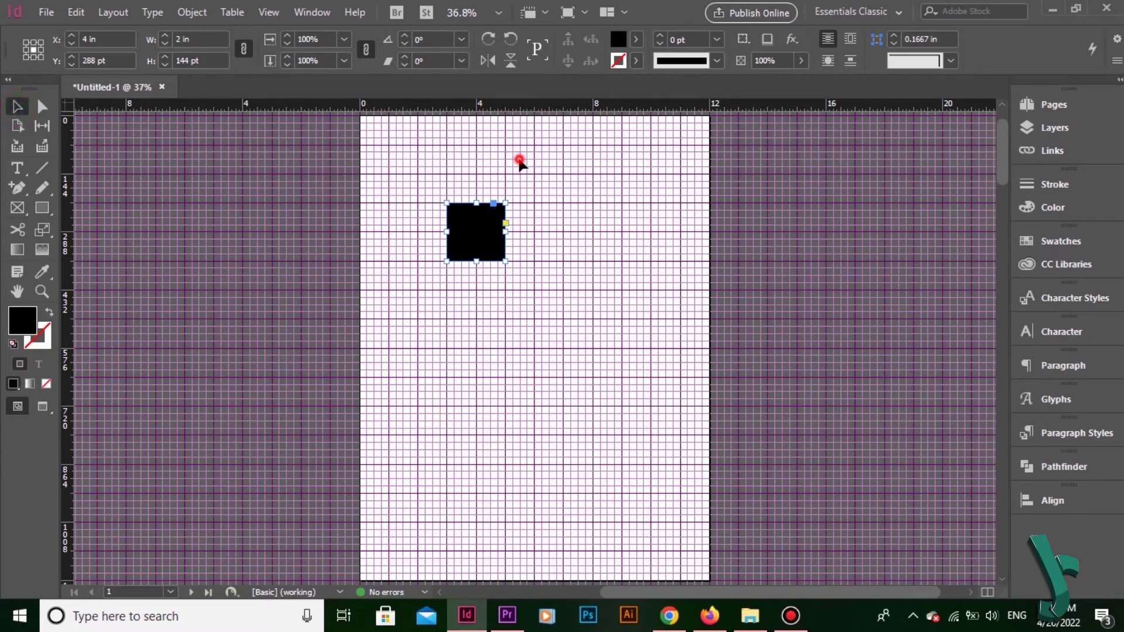
{"action": "left_click", "coordinate": [510, 256]}
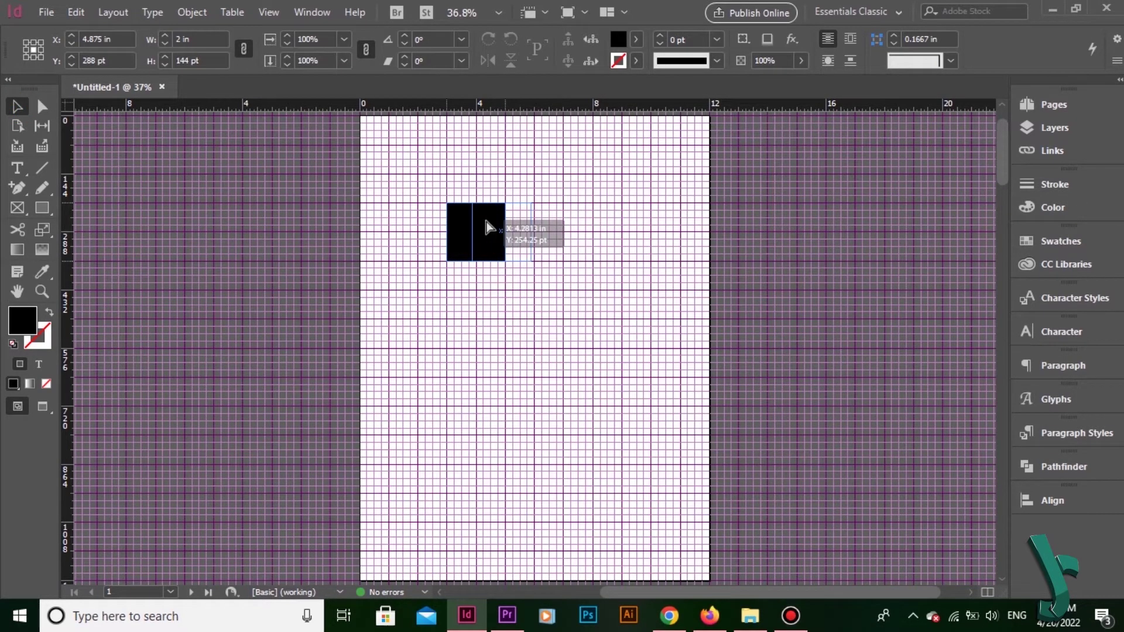
{"action": "left_click_drag", "start_coordinate": [484, 226], "coordinate": [509, 242]}
{"action": "left_click", "coordinate": [572, 233]}
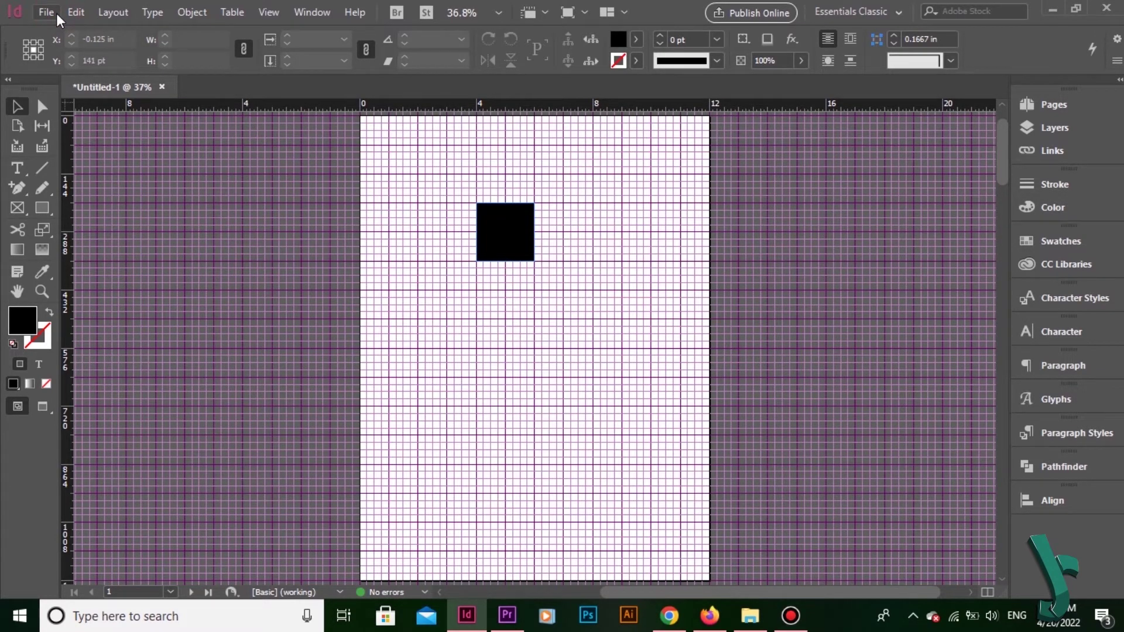
- Open the Guides & Pasteboard preferences
{"action": "left_click", "coordinate": [76, 12]}
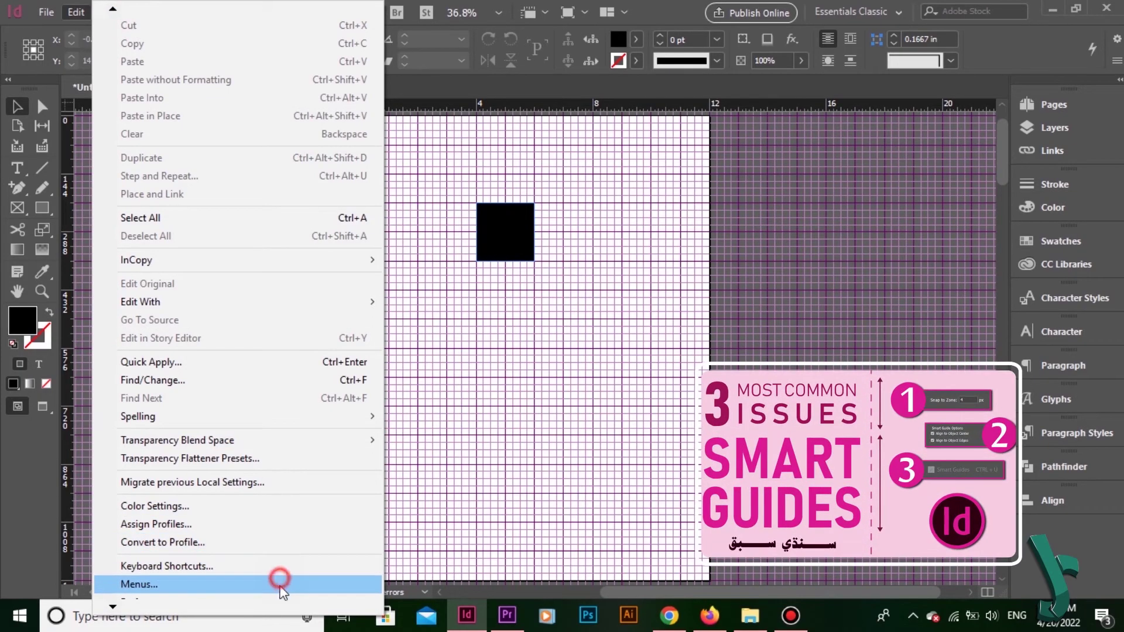
{"action": "scroll", "coordinate": [289, 589], "scroll_direction": "down", "scroll_amount": 1}
{"action": "mouse_move", "coordinate": [290, 585]}
{"action": "left_click", "coordinate": [535, 361]}
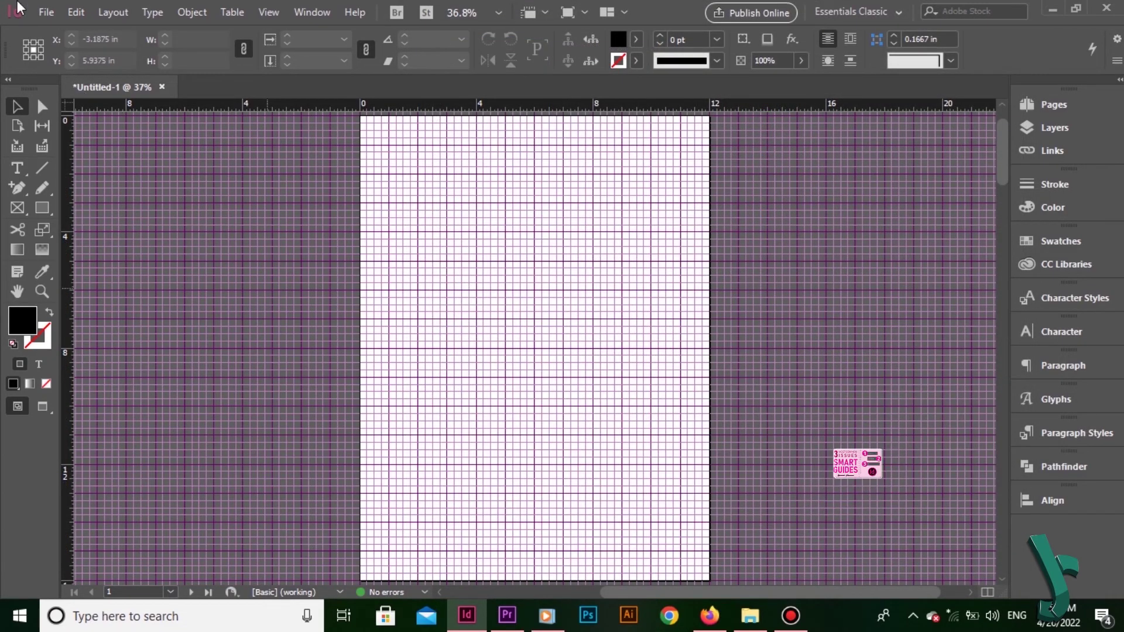
- Turn off Grids in Back in the Grids preferences so the document grid displays in front of objects
{"action": "left_click", "coordinate": [76, 12]}
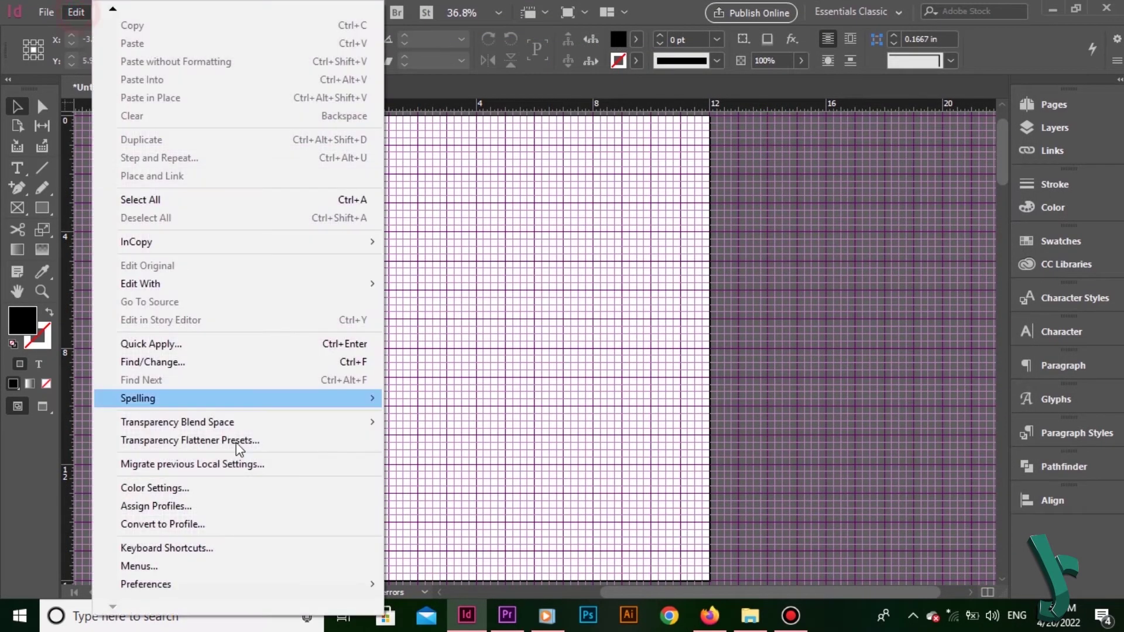
{"action": "mouse_move", "coordinate": [269, 582]}
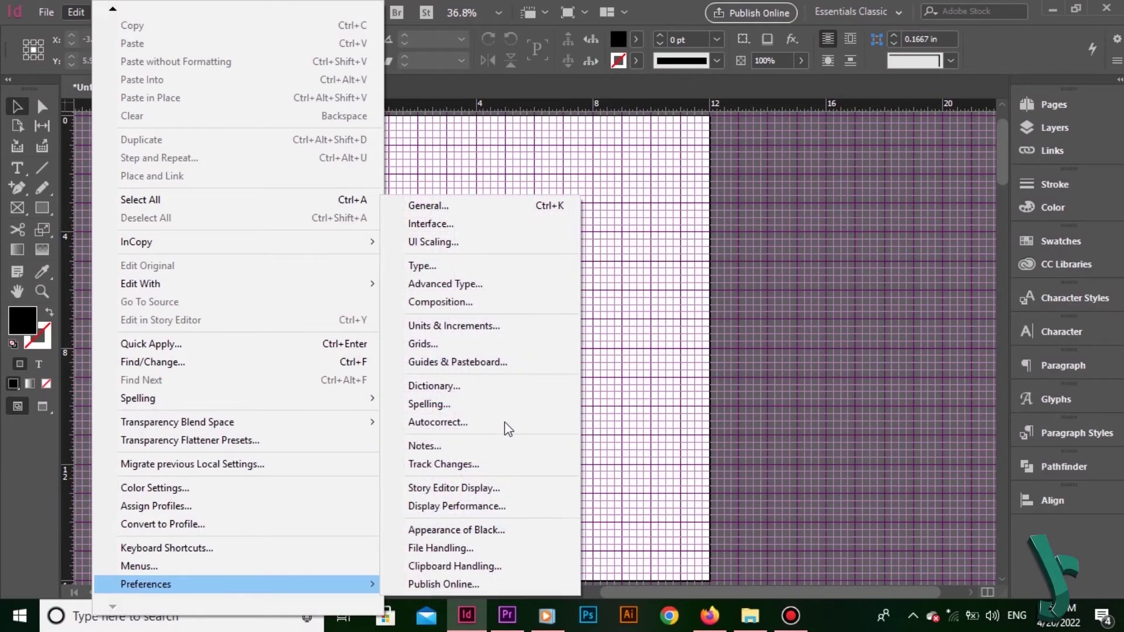
{"action": "left_click", "coordinate": [509, 350]}
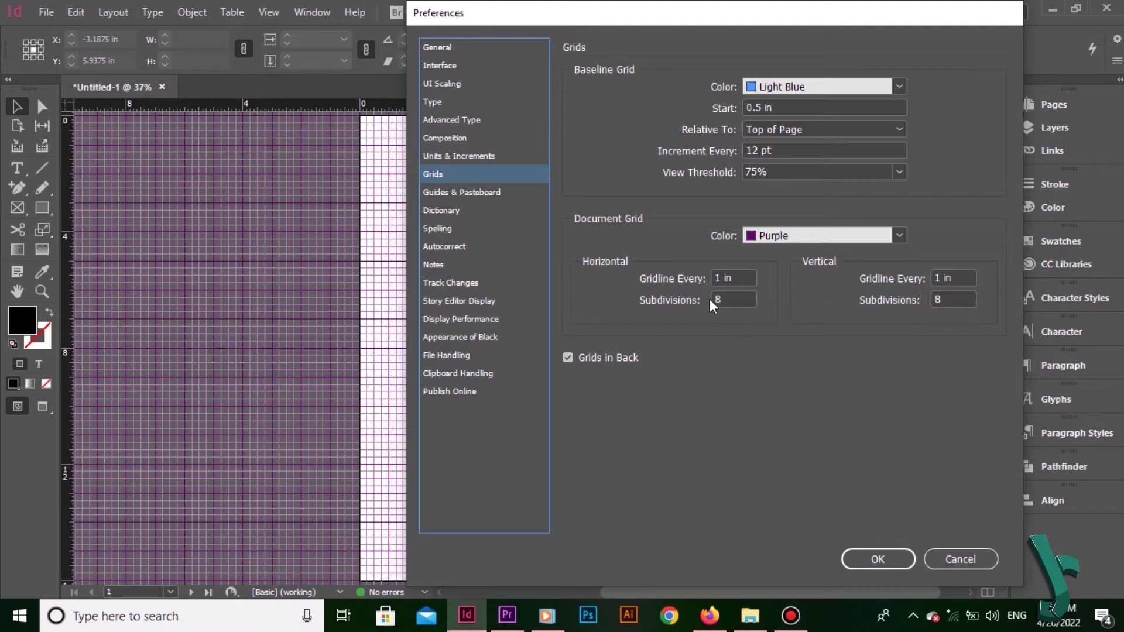
{"action": "left_click", "coordinate": [740, 303]}
{"action": "left_click", "coordinate": [948, 300]}
{"action": "left_click", "coordinate": [734, 273]}
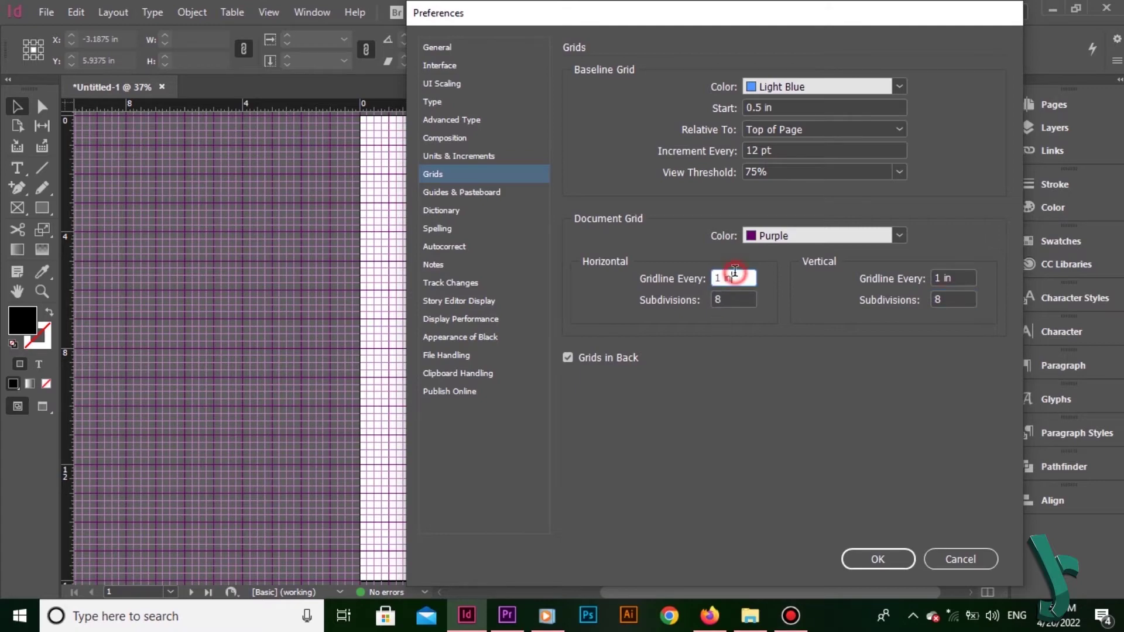
{"action": "left_click", "coordinate": [950, 279]}
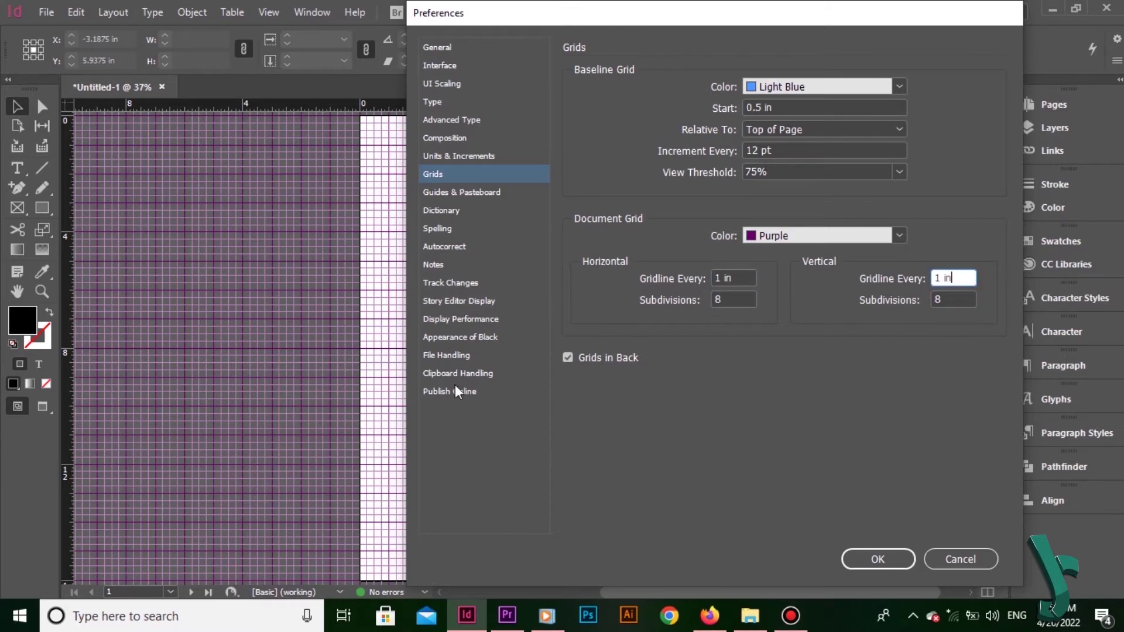
{"action": "left_click", "coordinate": [567, 359]}
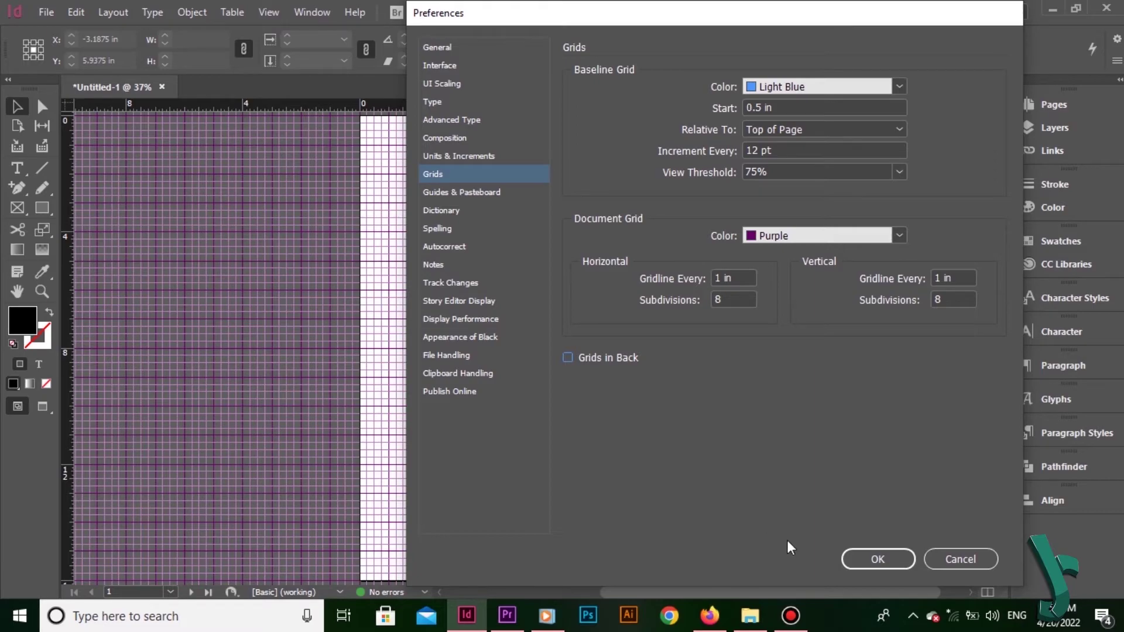
{"action": "left_click", "coordinate": [876, 564]}
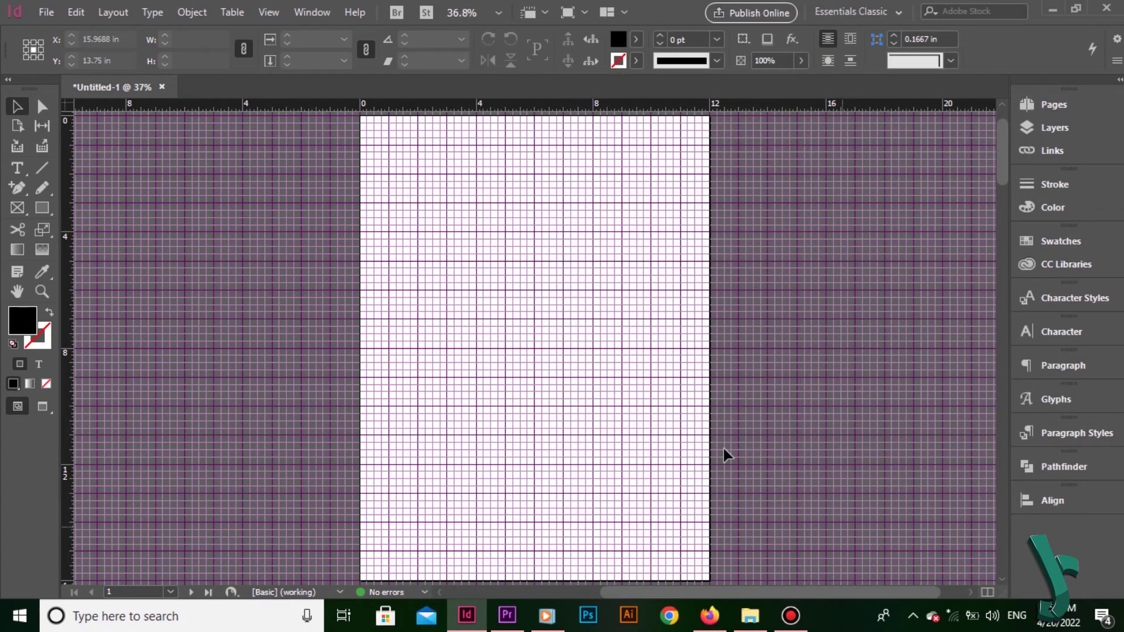
- Draw a black rectangle covering the whole page, starting at the page's upper-left corner, and deselect it
{"action": "left_click", "coordinate": [42, 208]}
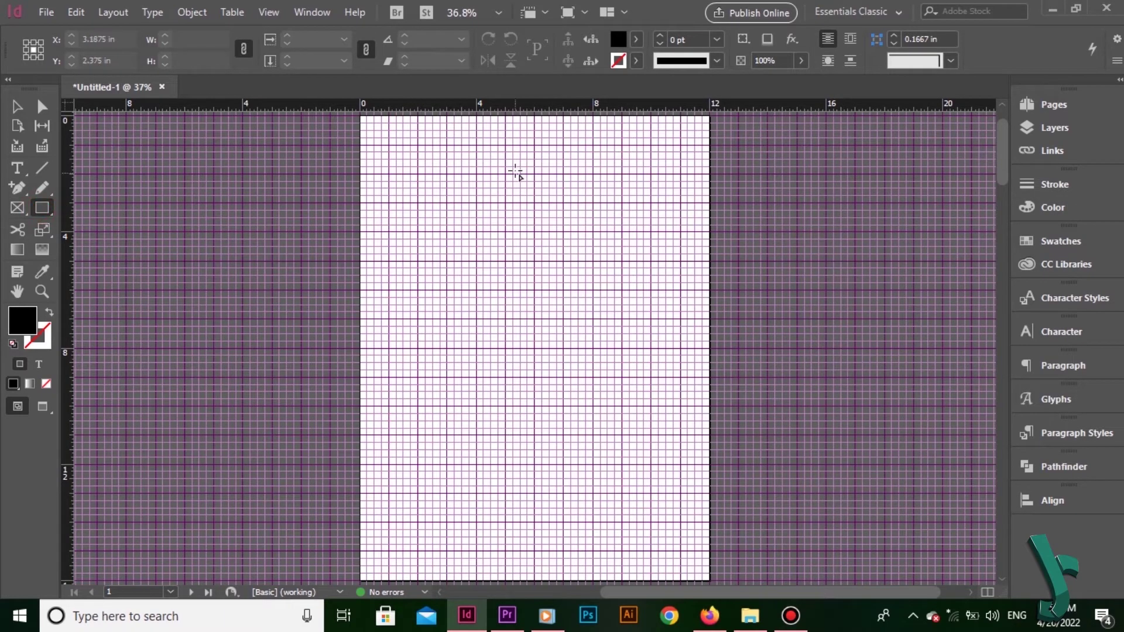
{"action": "left_click_drag", "start_coordinate": [361, 116], "coordinate": [712, 550]}
{"action": "key", "text": "v"}
{"action": "left_click", "coordinate": [843, 327]}
- Draw a yellow 1 in square on the gridlines at the page's left edge, between the vertical 7 in and 8 in marks
{"action": "left_click", "coordinate": [498, 12]}
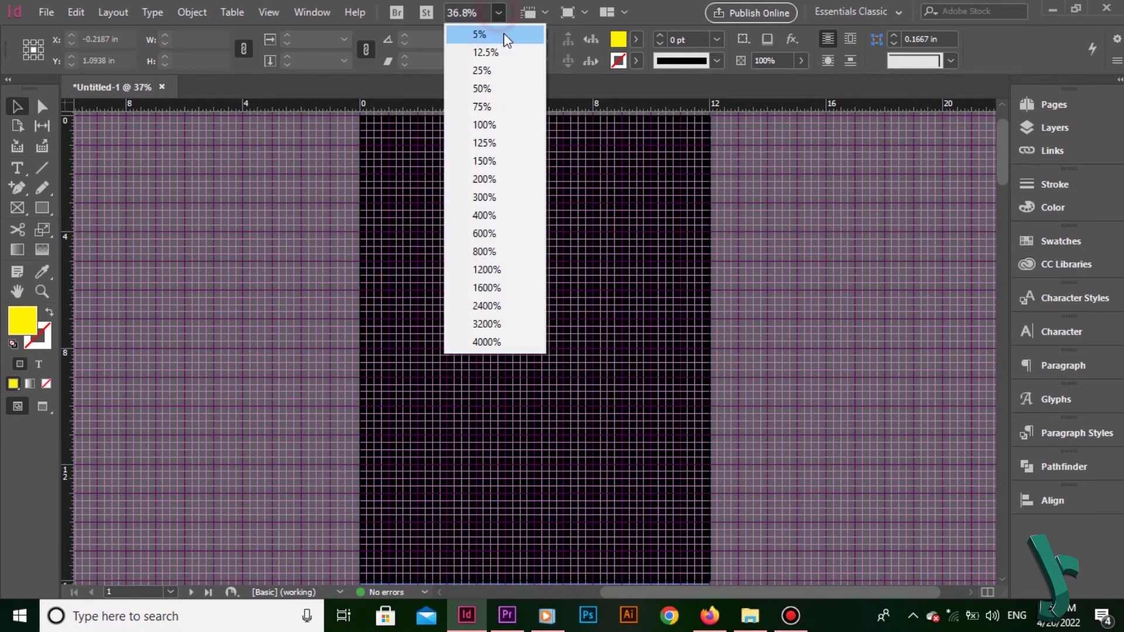
{"action": "left_click", "coordinate": [505, 199]}
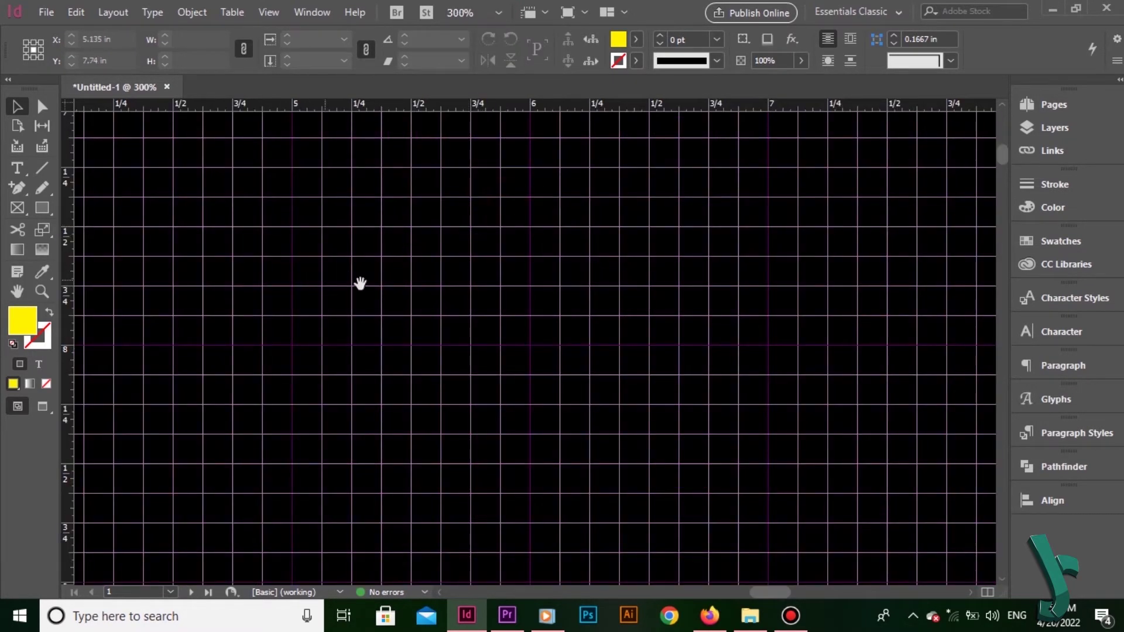
{"action": "left_click_drag", "start_coordinate": [360, 283], "coordinate": [1065, 392]}
{"action": "left_click_drag", "start_coordinate": [264, 406], "coordinate": [852, 404]}
{"action": "key", "text": "m"}
{"action": "mouse_move", "coordinate": [399, 206]}
{"action": "left_mouse_down"}
{"action": "mouse_move", "coordinate": [648, 455]}
{"action": "mouse_move", "coordinate": [634, 454]}
{"action": "mouse_move", "coordinate": [642, 450]}
{"action": "left_mouse_up"}
{"action": "key", "text": "v"}
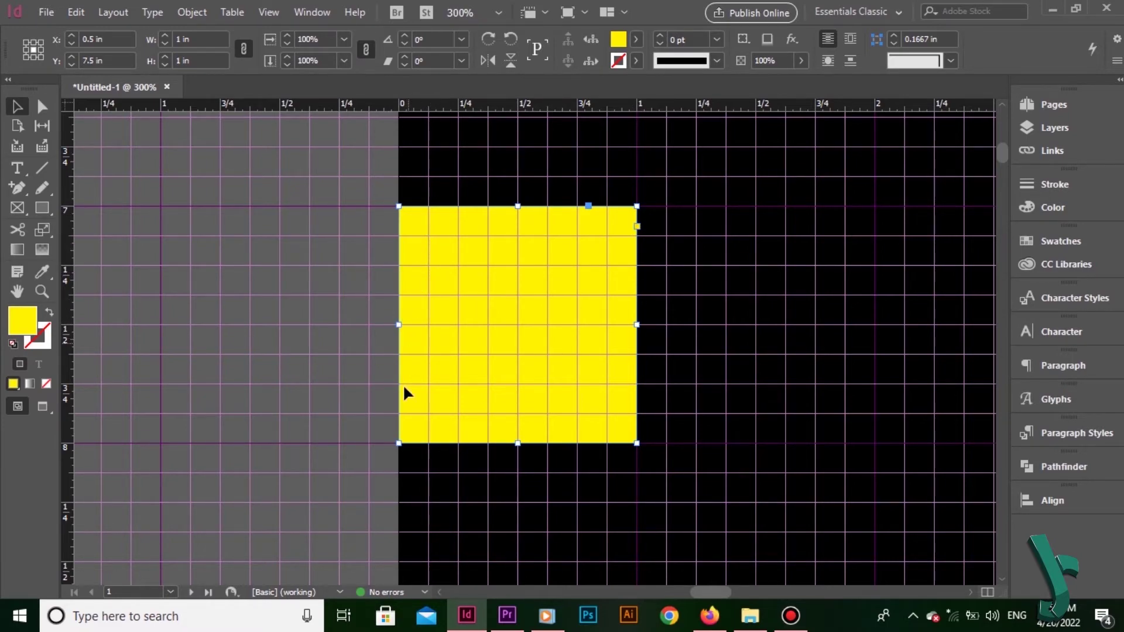
{"action": "left_click", "coordinate": [348, 241]}
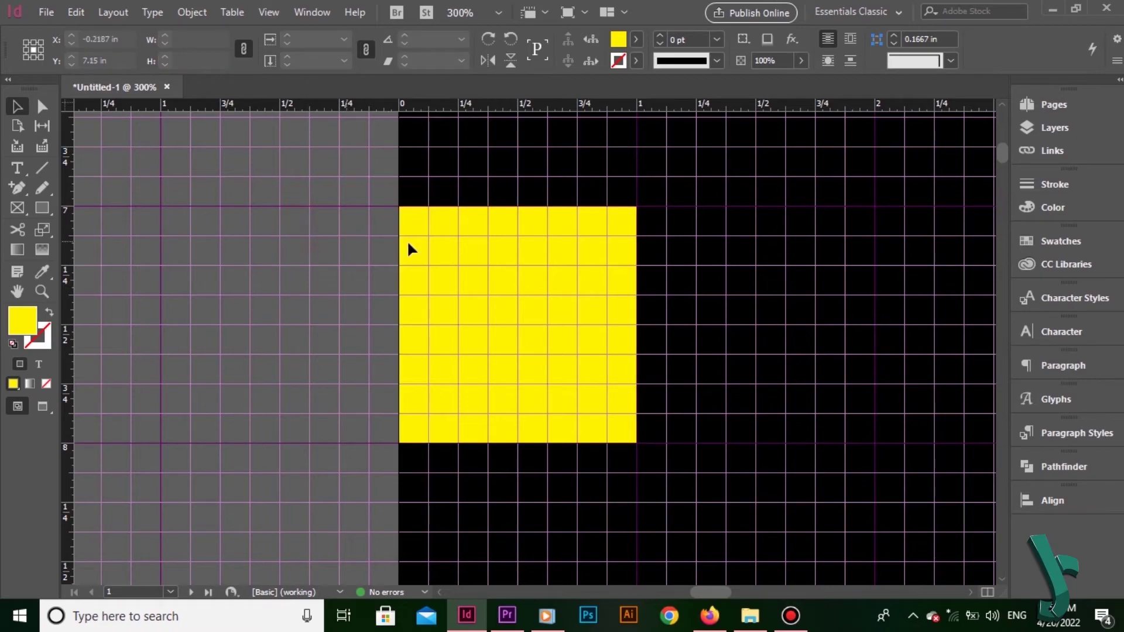
- Set the document grid to a gridline every 2 in horizontally and vertically in the Grids preferences
{"action": "key", "text": "ctrl+0"}
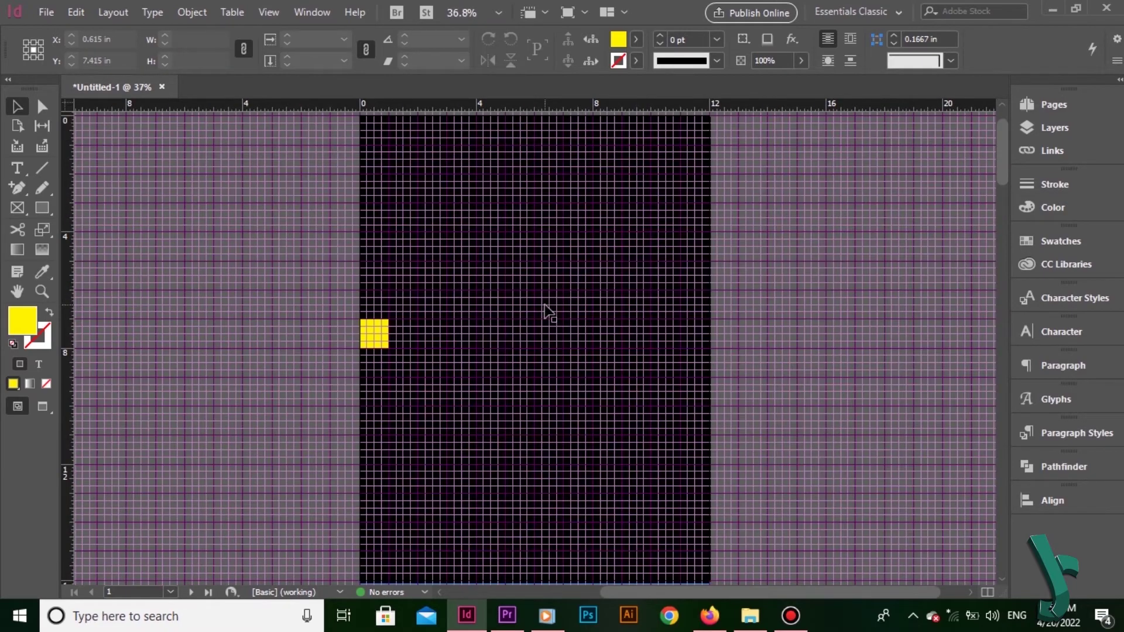
{"action": "left_click", "coordinate": [379, 336]}
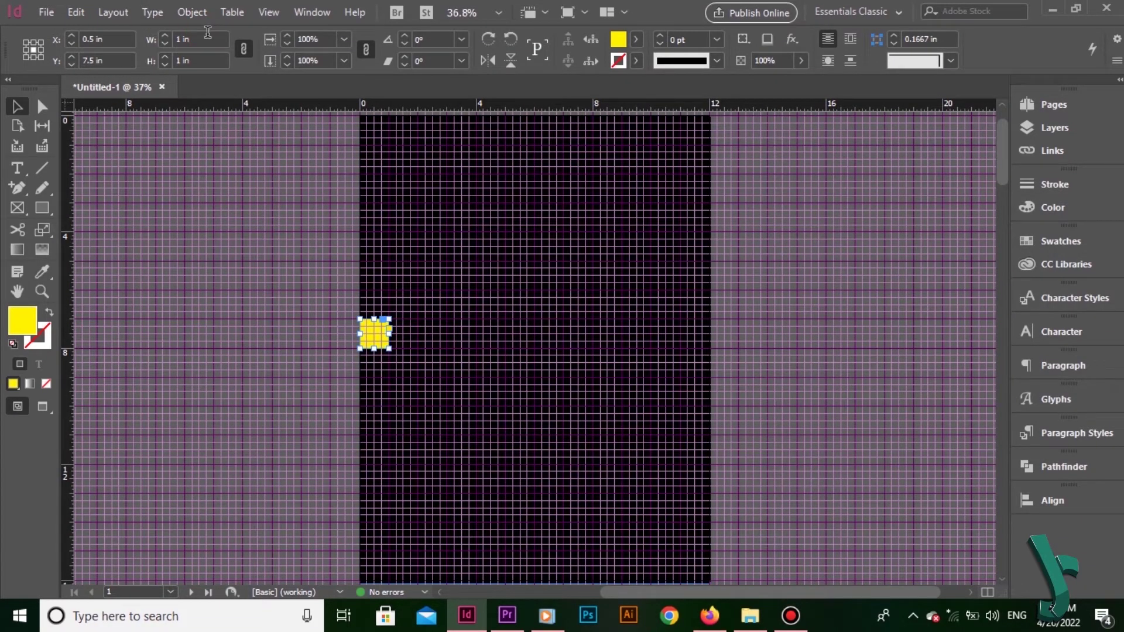
{"action": "left_click", "coordinate": [73, 12]}
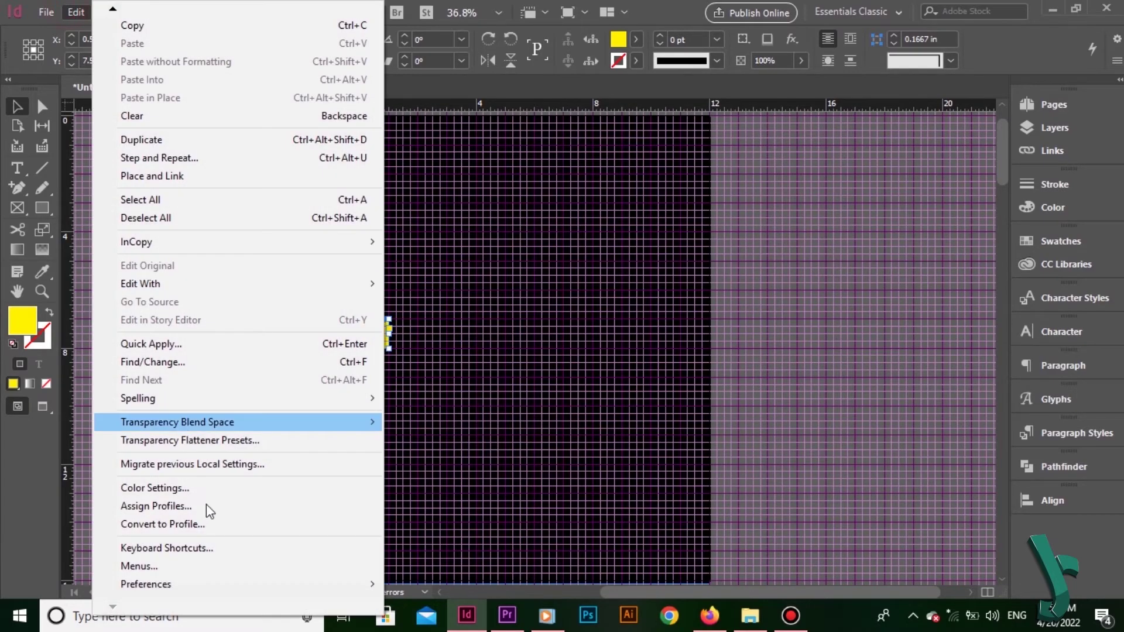
{"action": "mouse_move", "coordinate": [253, 585]}
{"action": "left_click", "coordinate": [468, 344]}
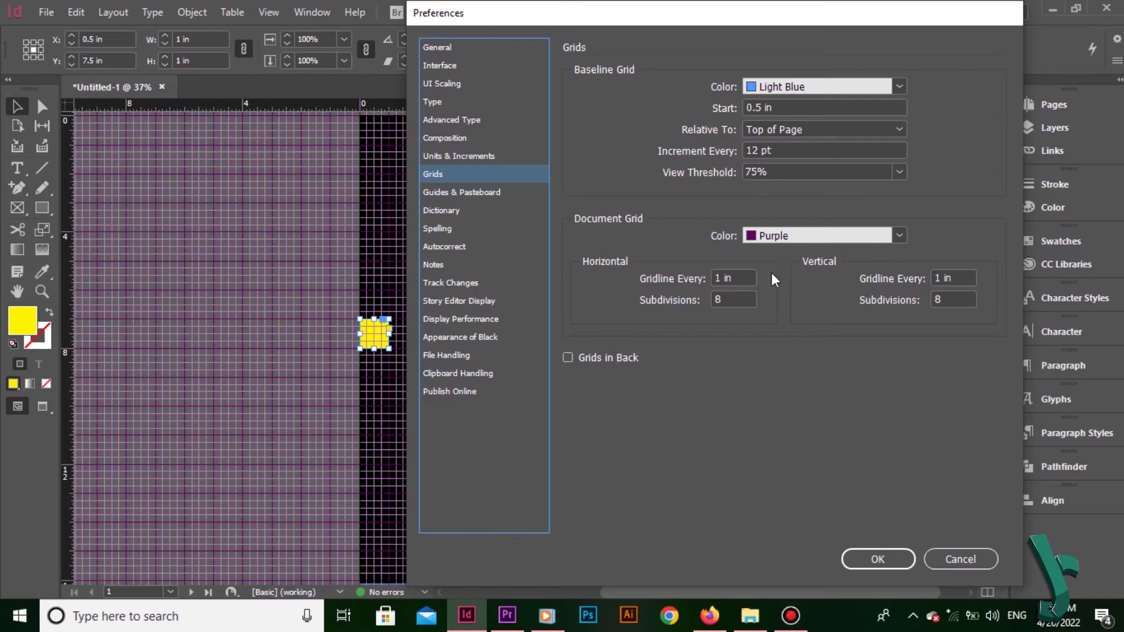
{"action": "triple_click", "coordinate": [737, 281]}
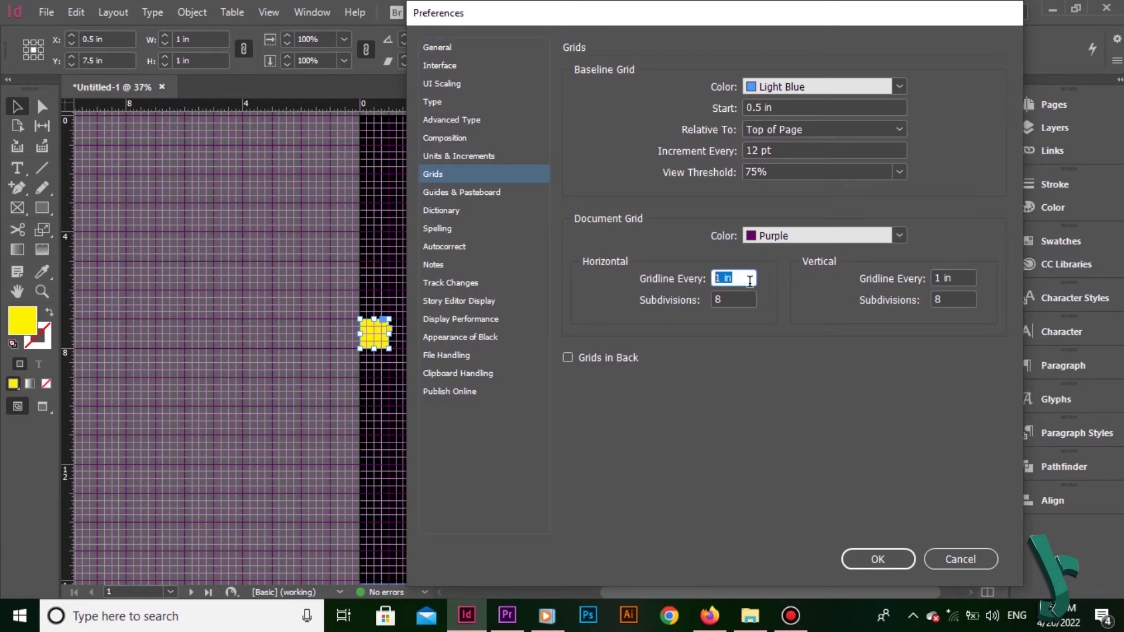
{"action": "type", "text": "2"}
{"action": "triple_click", "coordinate": [959, 279]}
{"action": "type", "text": "2"}
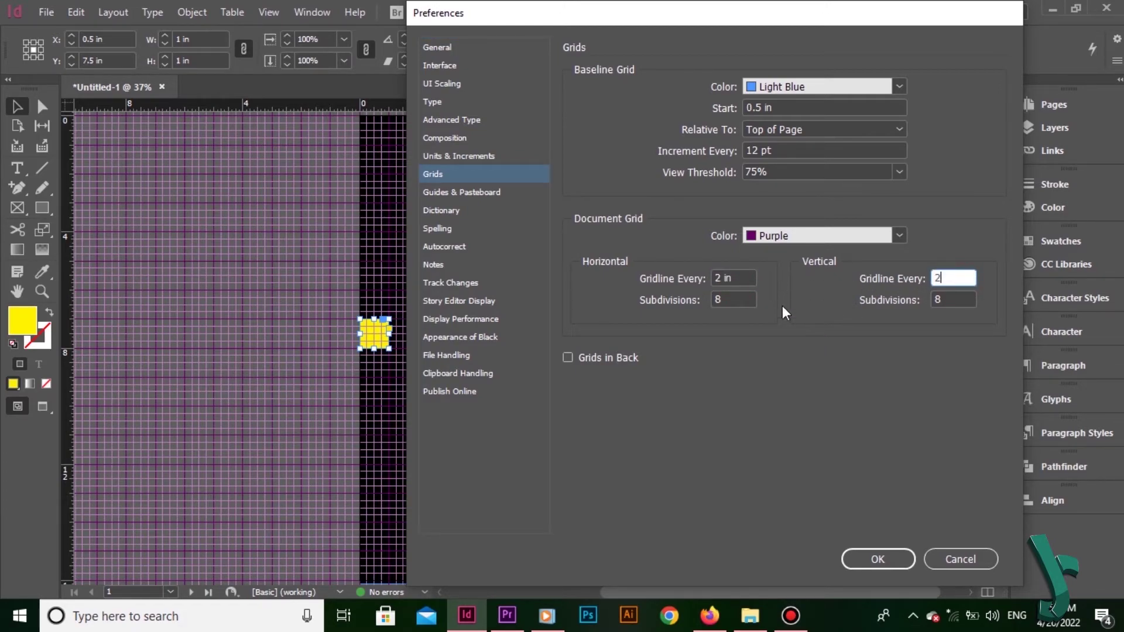
- Set the document grid's horizontal and vertical subdivisions to 10 and apply the preferences
{"action": "triple_click", "coordinate": [732, 299]}
{"action": "type", "text": "10"}
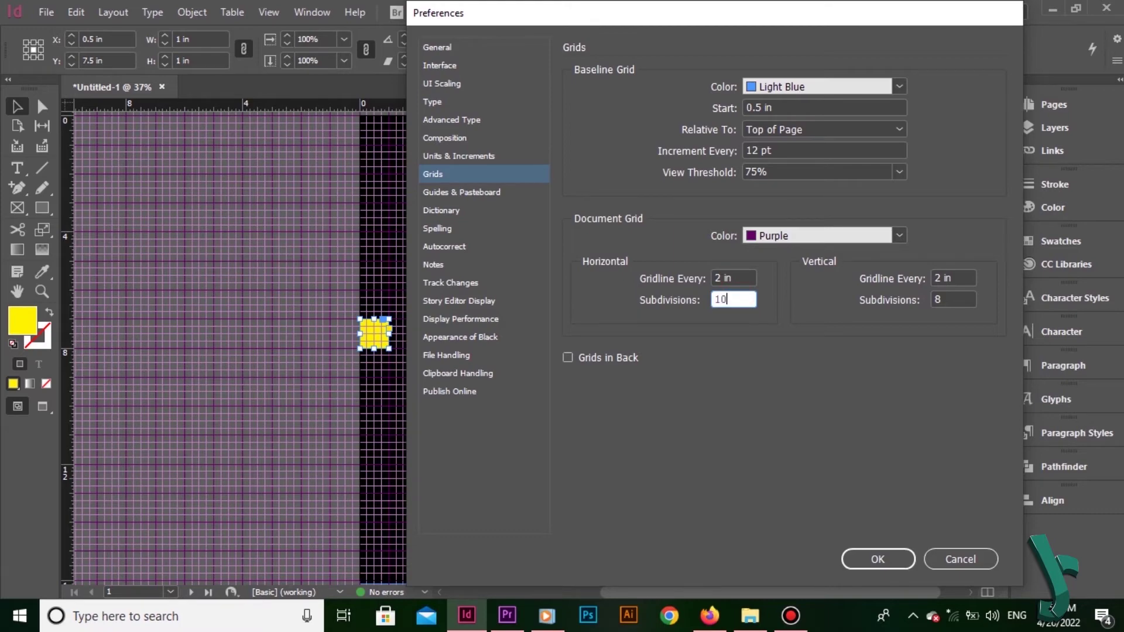
{"action": "key", "text": "Tab"}
{"action": "key", "text": "Tab"}
{"action": "type", "text": "10"}
{"action": "key", "text": "Tab"}
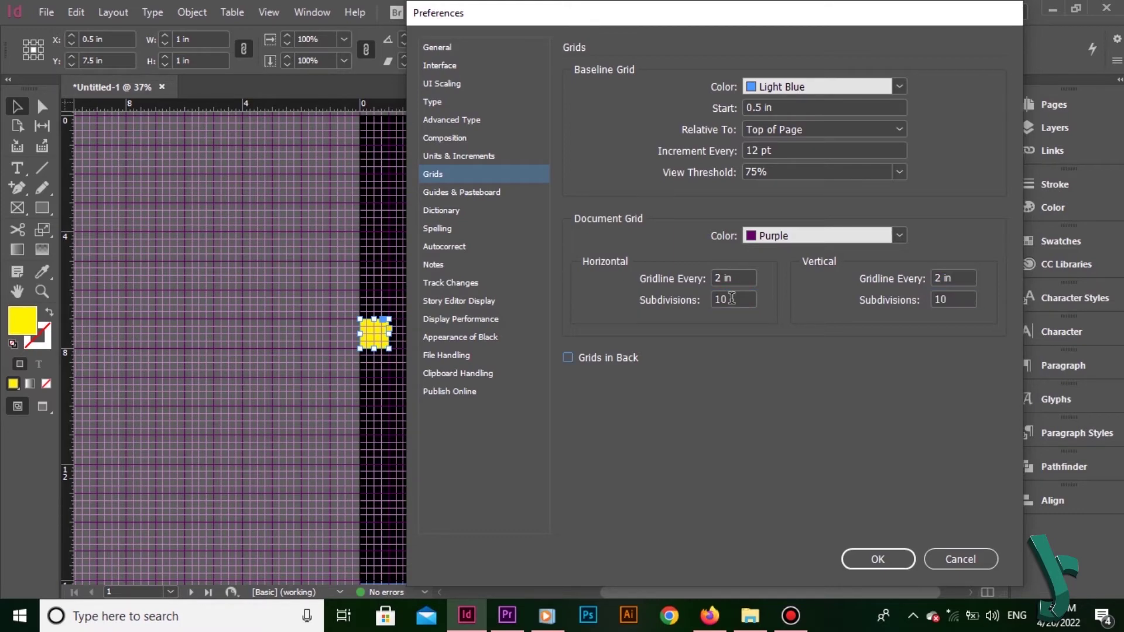
{"action": "left_click", "coordinate": [878, 559]}
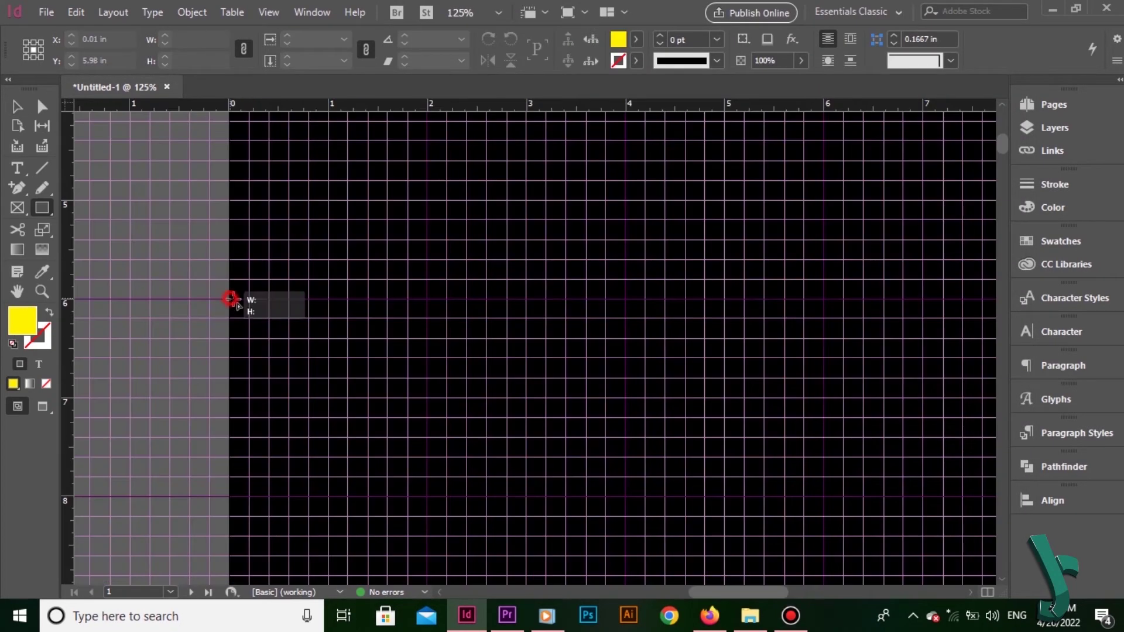
- Draw a yellow 2 in square on the gridlines at the page's left edge, between the vertical 6 in and 8 in marks, and check its dimensions
{"action": "left_click_drag", "start_coordinate": [226, 301], "coordinate": [426, 497]}
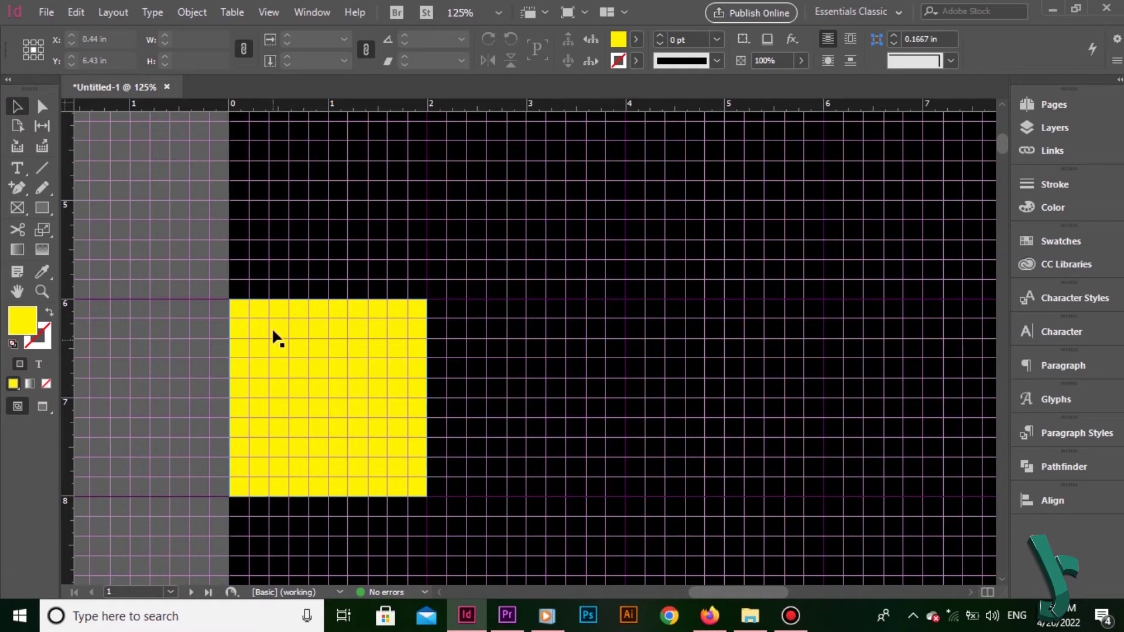
{"action": "left_click", "coordinate": [238, 313]}
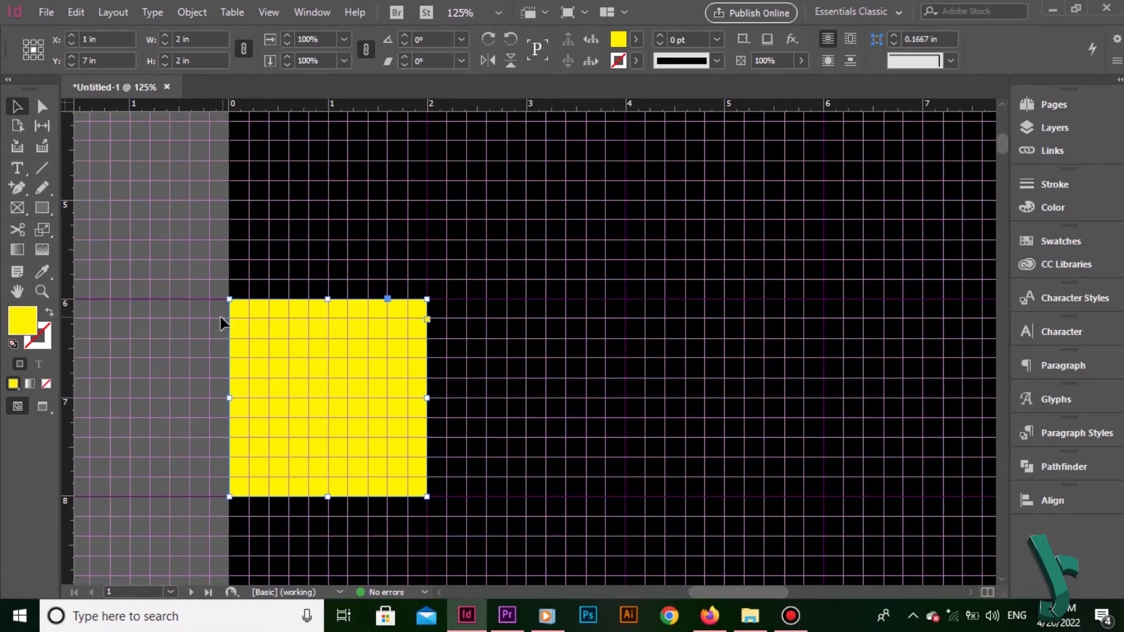
{"action": "left_click", "coordinate": [217, 62]}
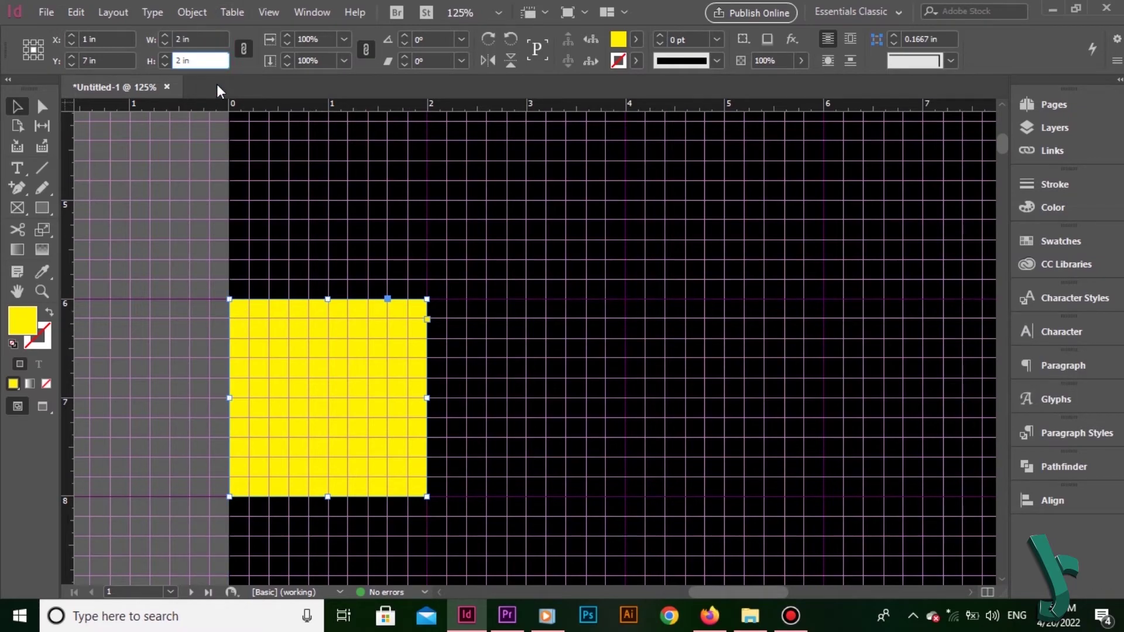
{"action": "left_click", "coordinate": [156, 264]}
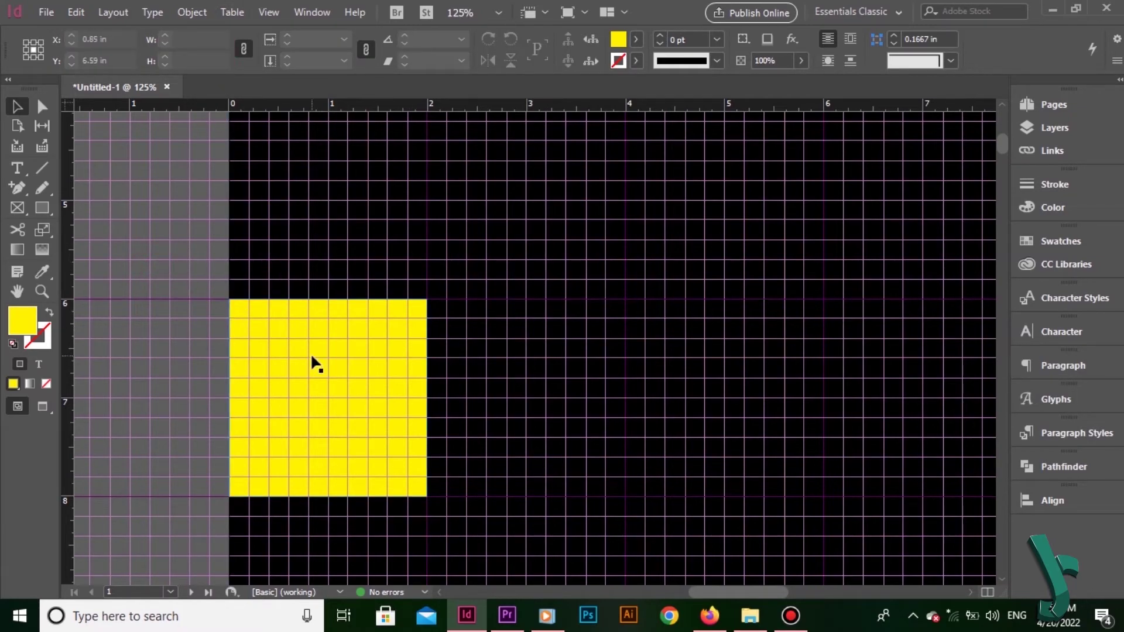
{"action": "scroll", "coordinate": [381, 368], "scroll_direction": "down", "scroll_amount": 4}
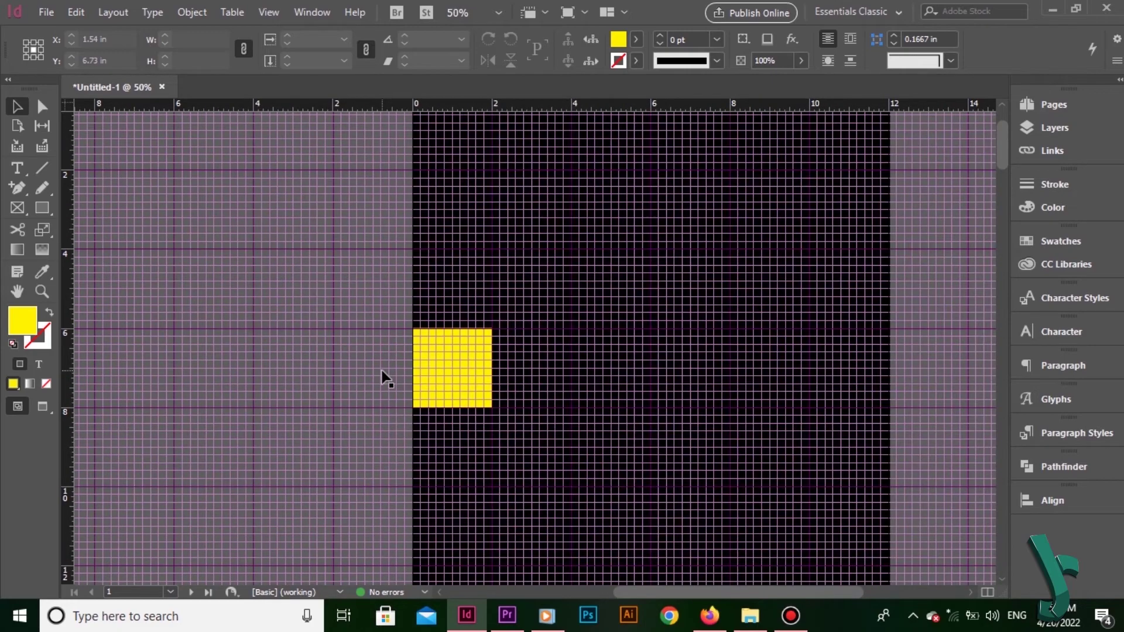
{"action": "scroll", "coordinate": [524, 376], "scroll_direction": "up", "scroll_amount": 2}
{"action": "scroll", "coordinate": [586, 372], "scroll_direction": "down", "scroll_amount": 2}
{"action": "scroll", "coordinate": [623, 360], "scroll_direction": "up", "scroll_amount": 1}
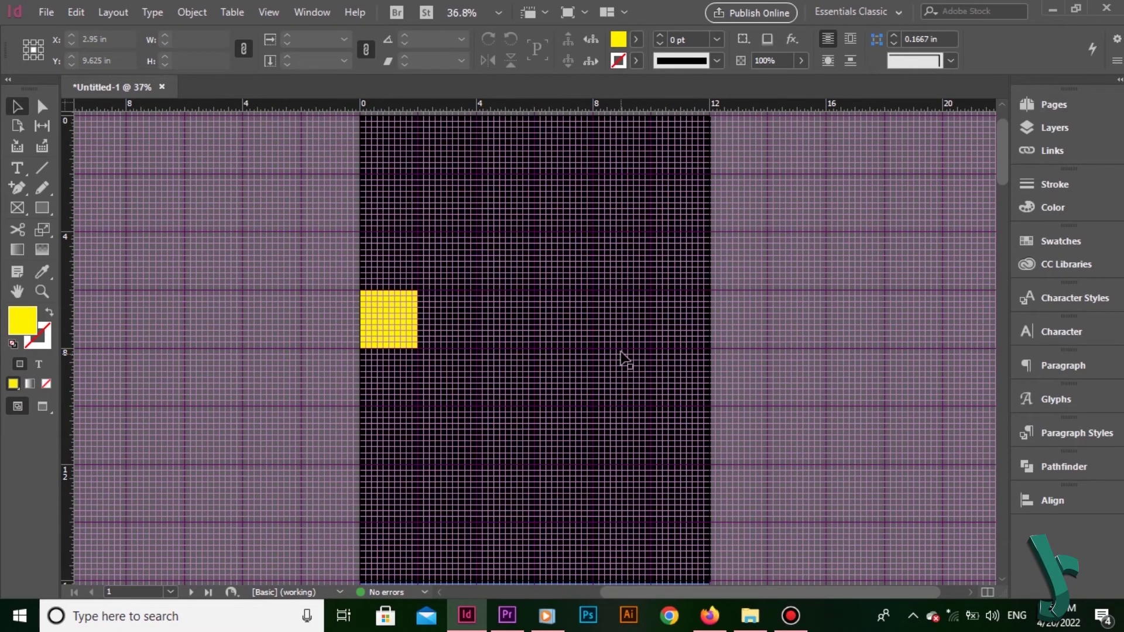
{"action": "left_click", "coordinate": [391, 313]}
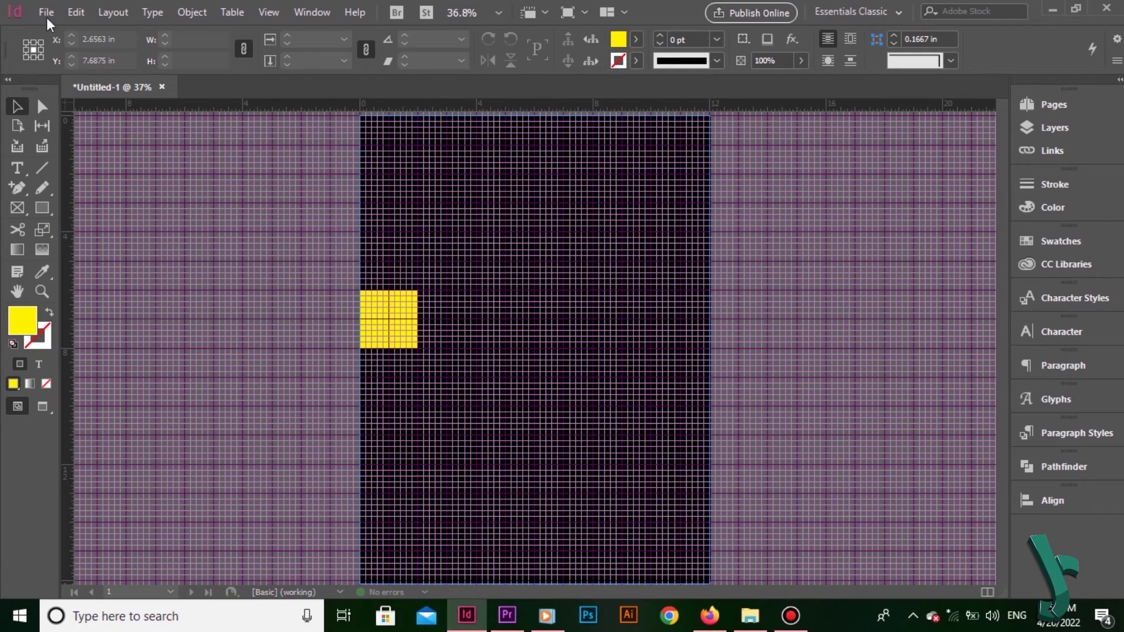
- Try to set the document grid's horizontal subdivisions to 0 in the Grids preferences
{"action": "left_click", "coordinate": [76, 11]}
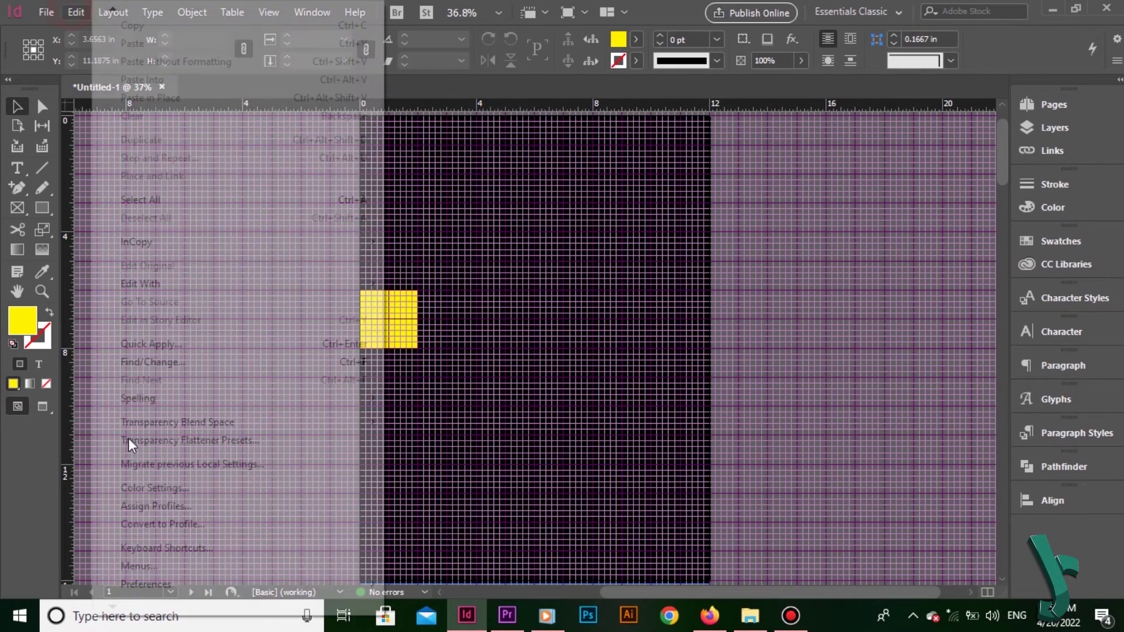
{"action": "left_click", "coordinate": [201, 584]}
{"action": "left_click", "coordinate": [456, 344]}
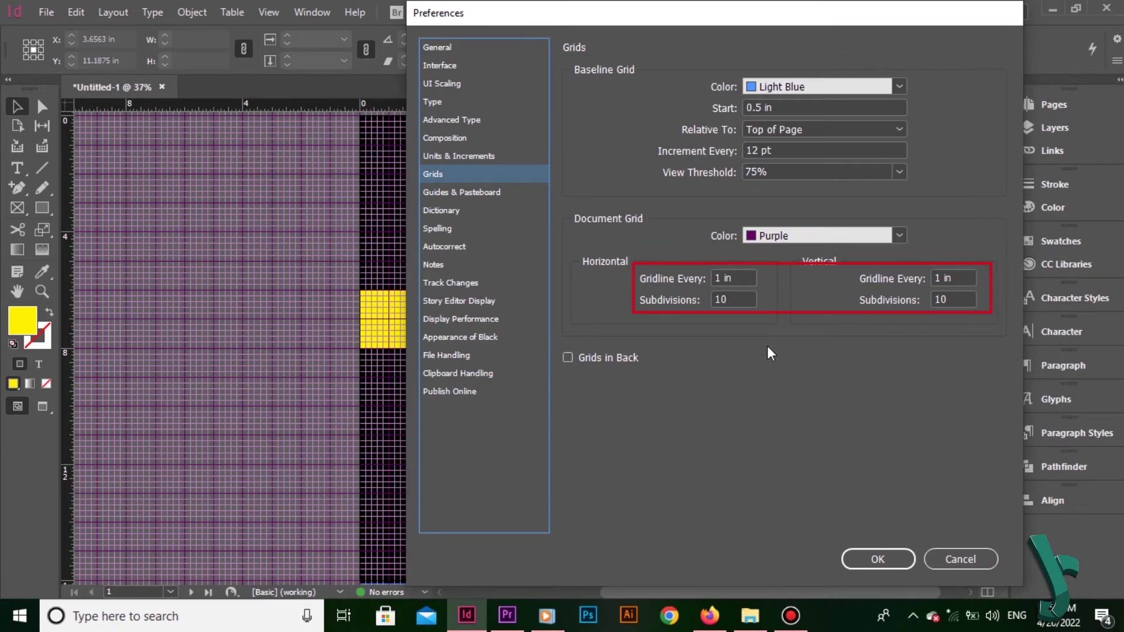
{"action": "double_click", "coordinate": [736, 299]}
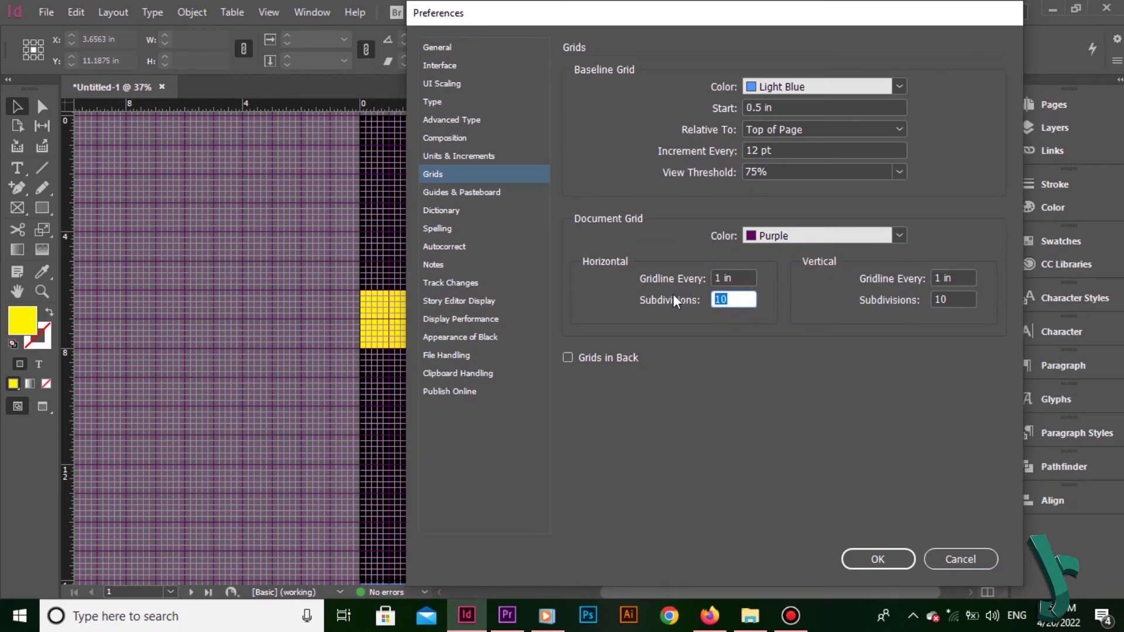
{"action": "type", "text": "0"}
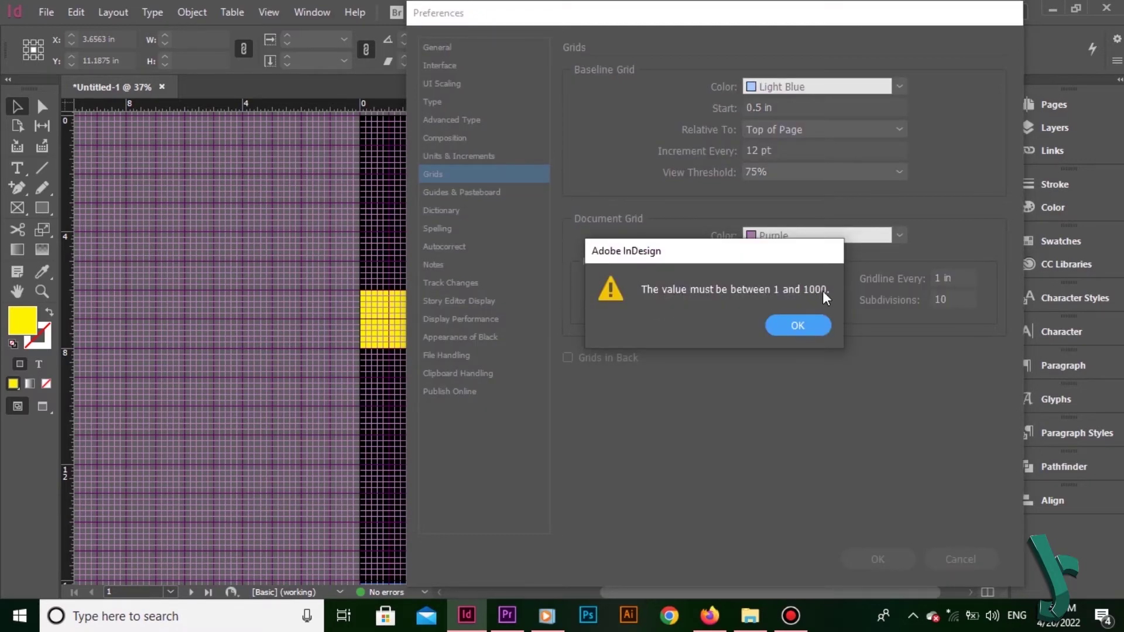
{"action": "left_click", "coordinate": [807, 324]}
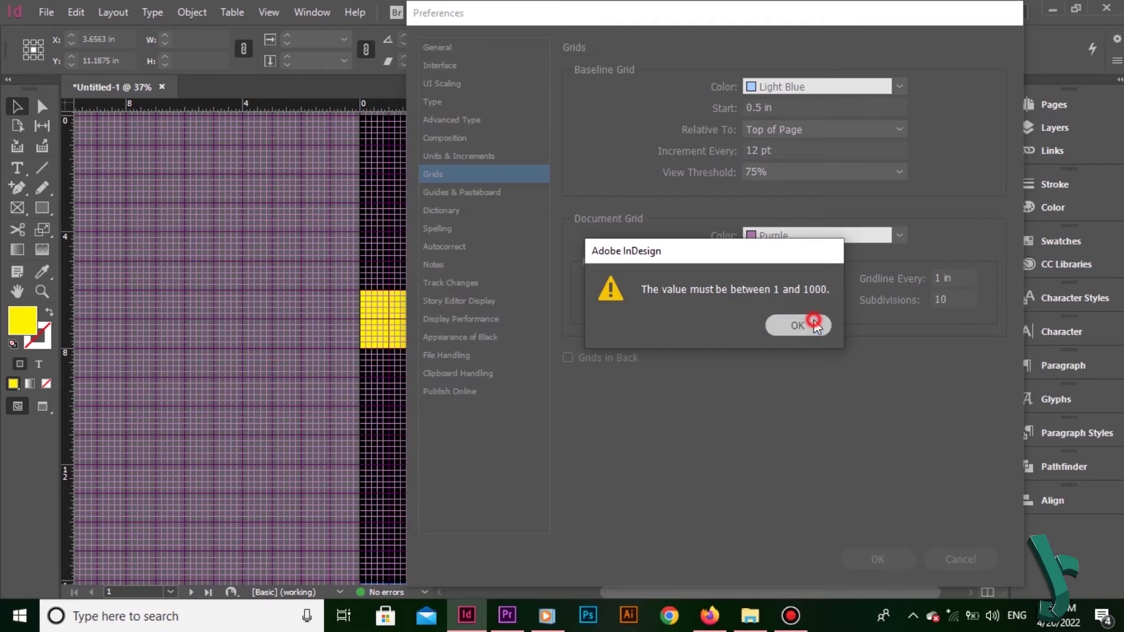
{"action": "left_click", "coordinate": [895, 553]}
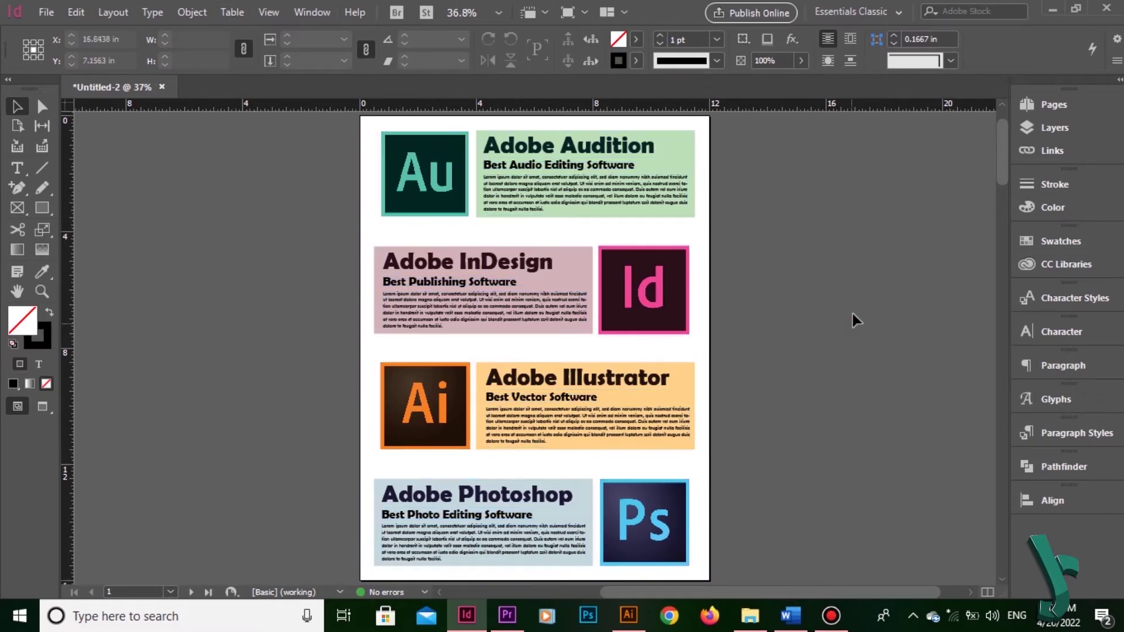
{"action": "left_click", "coordinate": [852, 316]}
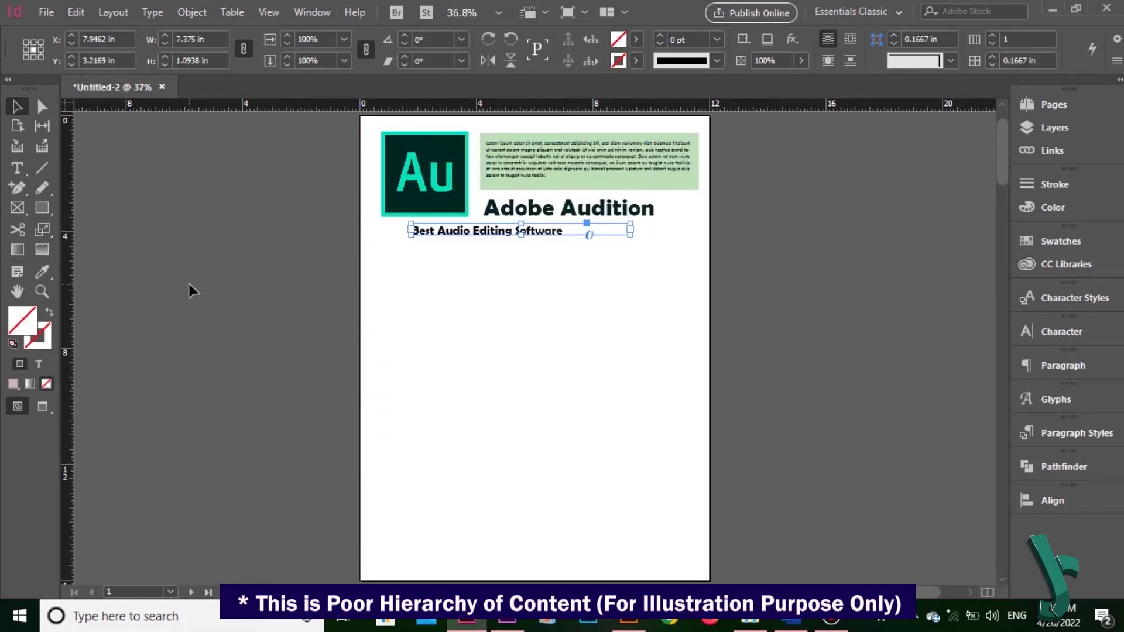
- Redo the undone edits until the sample page again holds all four Adobe software sections, and deselect everything
{"action": "key", "text": "ctrl+shift+z"}
{"action": "key", "text": "ctrl+shift+z"}
{"action": "key", "text": "ctrl+shift+z"}
{"action": "key", "text": "ctrl+shift+z"}
{"action": "key", "text": "ctrl+shift+z"}
{"action": "key", "text": "ctrl+shift+z"}
{"action": "key", "text": "ctrl+shift+z"}
{"action": "key", "text": "ctrl+shift+z"}
{"action": "key", "text": "ctrl+shift+z"}
{"action": "key", "text": "ctrl+shift+z"}
{"action": "key", "text": "ctrl+shift+z"}
{"action": "key", "text": "ctrl+shift+z"}
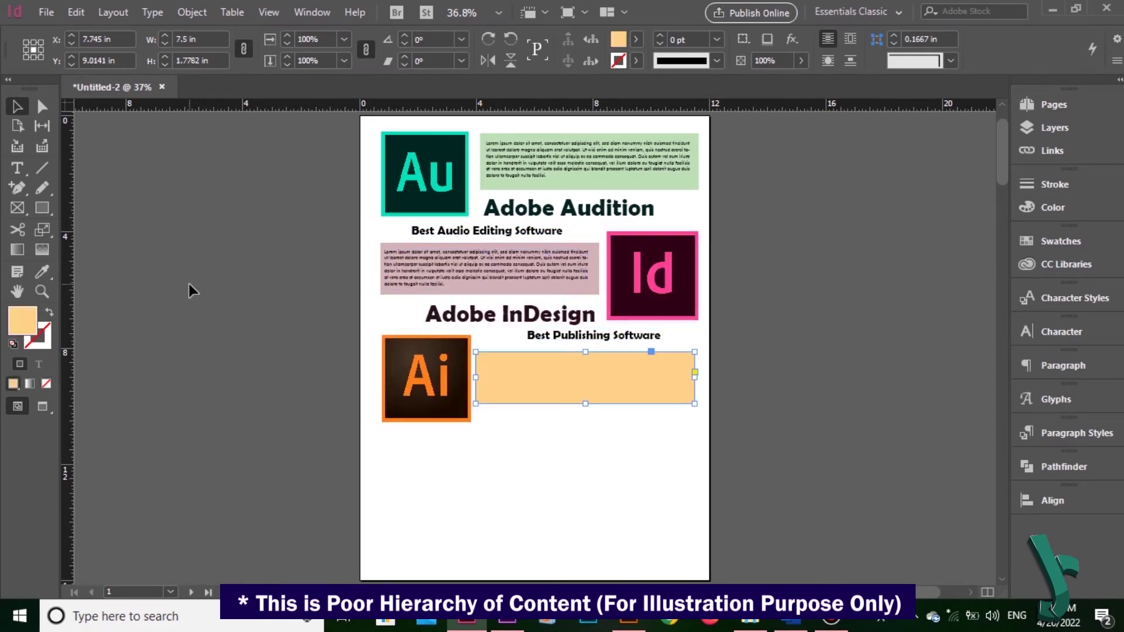
{"action": "key", "text": "ctrl+shift+z"}
{"action": "key", "text": "ctrl+shift+z"}
{"action": "key", "text": "ctrl+shift+z"}
{"action": "key", "text": "ctrl+shift+z"}
{"action": "key", "text": "ctrl+shift+z"}
{"action": "key", "text": "ctrl+shift+z"}
{"action": "key", "text": "ctrl+shift+z"}
{"action": "key", "text": "ctrl+shift+z"}
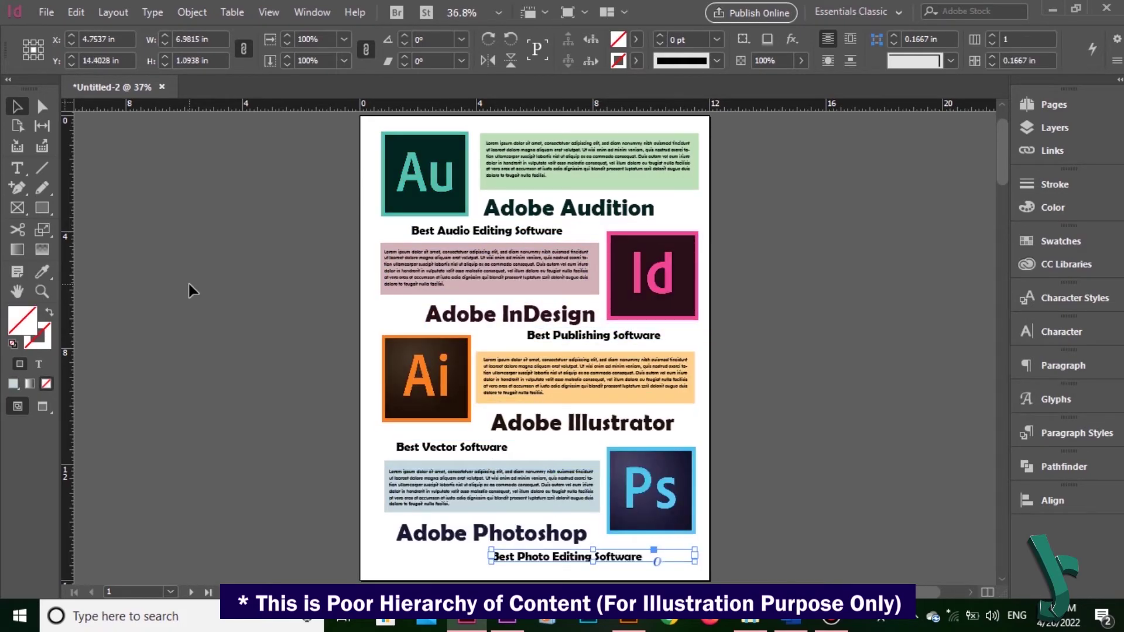
{"action": "left_click", "coordinate": [804, 336]}
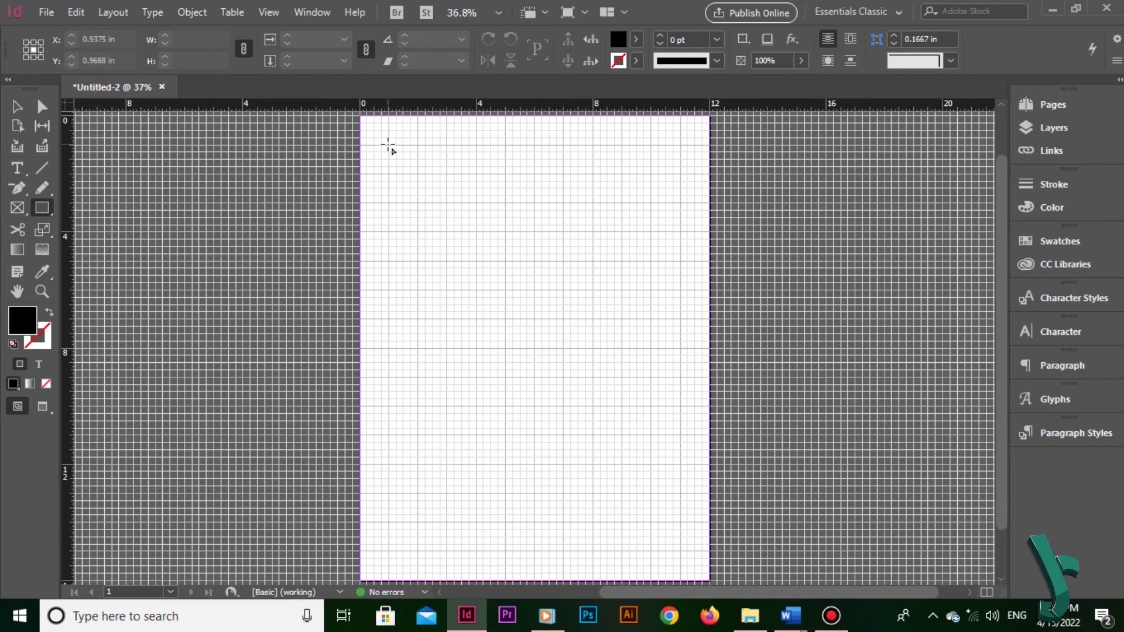
- Draw a black 10 by 1 in header bar along the gridlines and a 2.5 by 1.75 in block below its left end
{"action": "left_click_drag", "start_coordinate": [388, 146], "coordinate": [680, 174]}
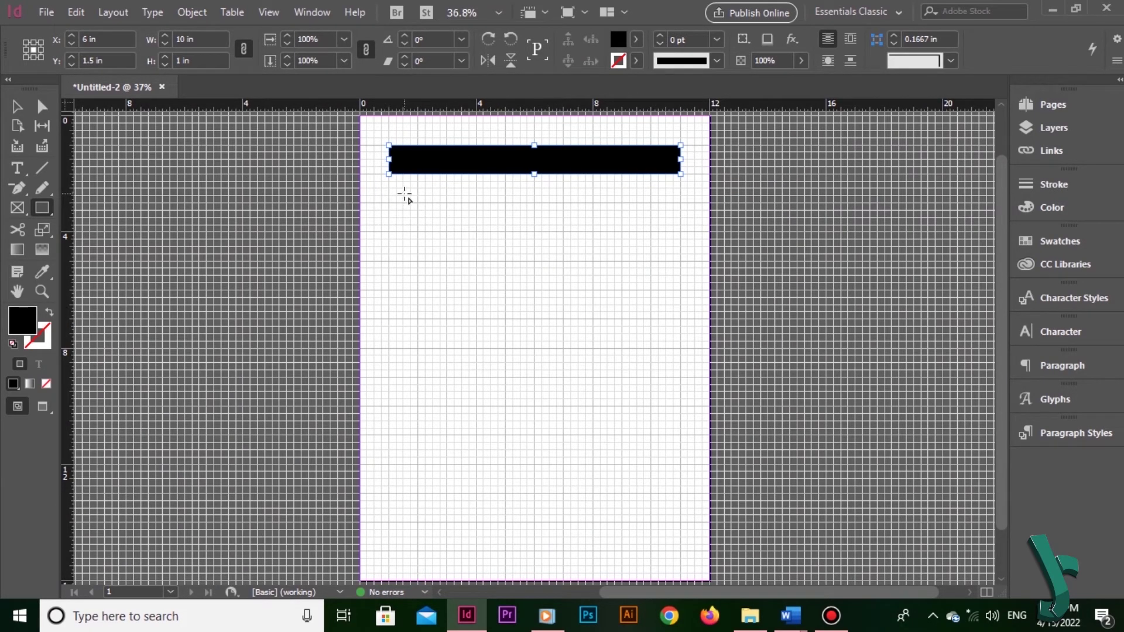
{"action": "key", "text": "ctrl+equal"}
{"action": "key", "text": "ctrl+equal"}
{"action": "key", "text": "ctrl+equal"}
{"action": "left_click_drag", "start_coordinate": [408, 423], "coordinate": [483, 241]}
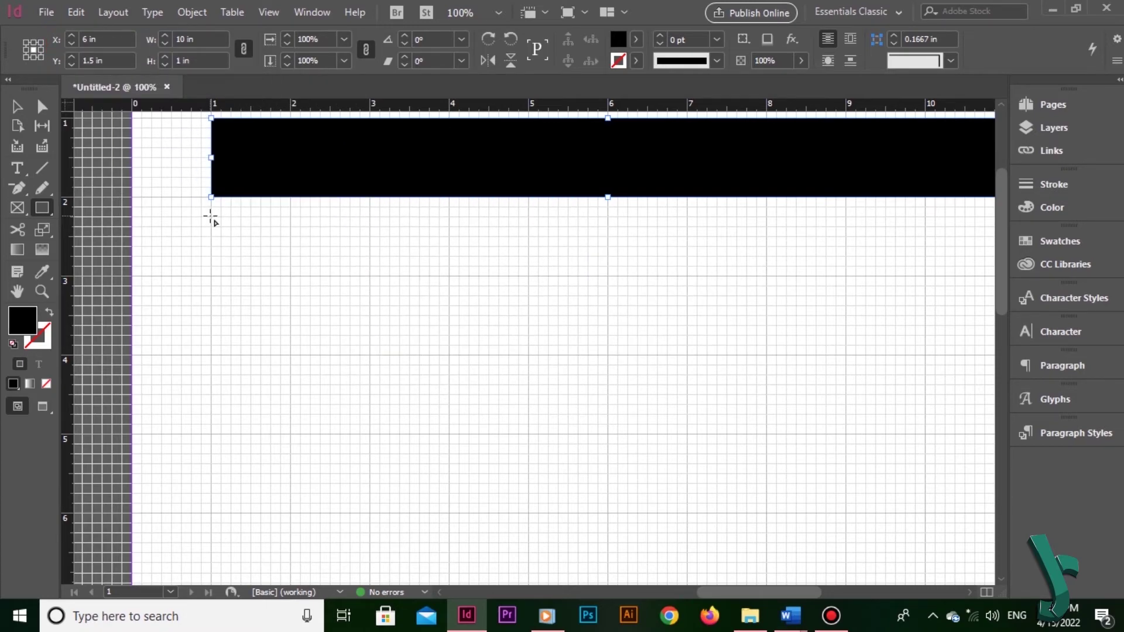
{"action": "left_click_drag", "start_coordinate": [211, 217], "coordinate": [410, 354]}
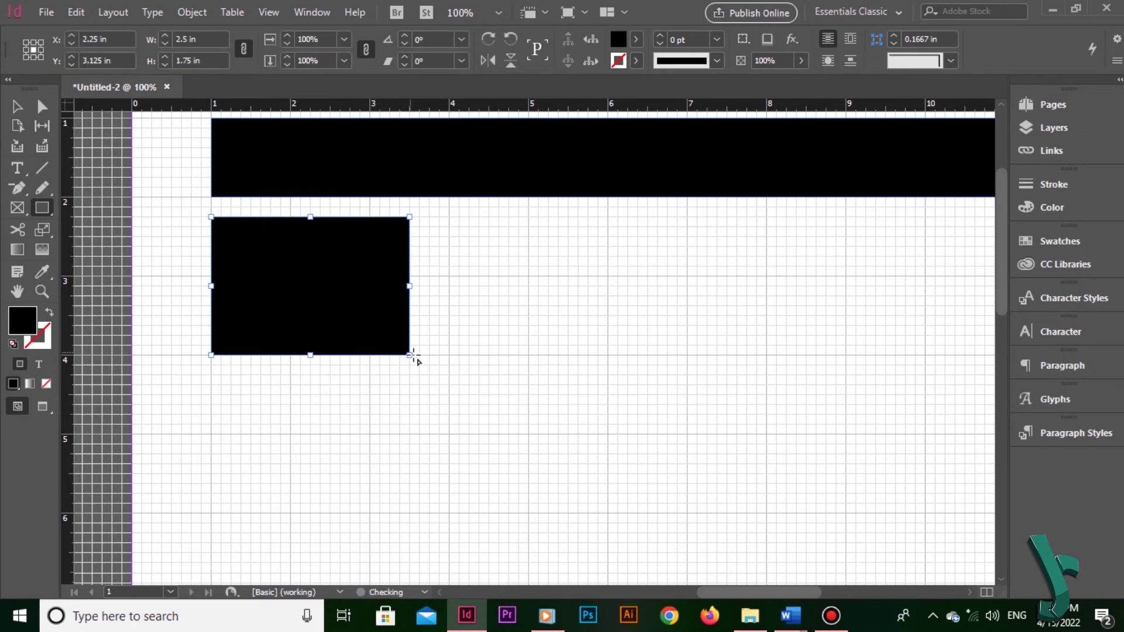
- Draw a 4.875 by 3.75 in black block beside the small block, one gutter away and level with its upper edge
{"action": "key", "text": "ctrl+minus"}
{"action": "key", "text": "ctrl+minus"}
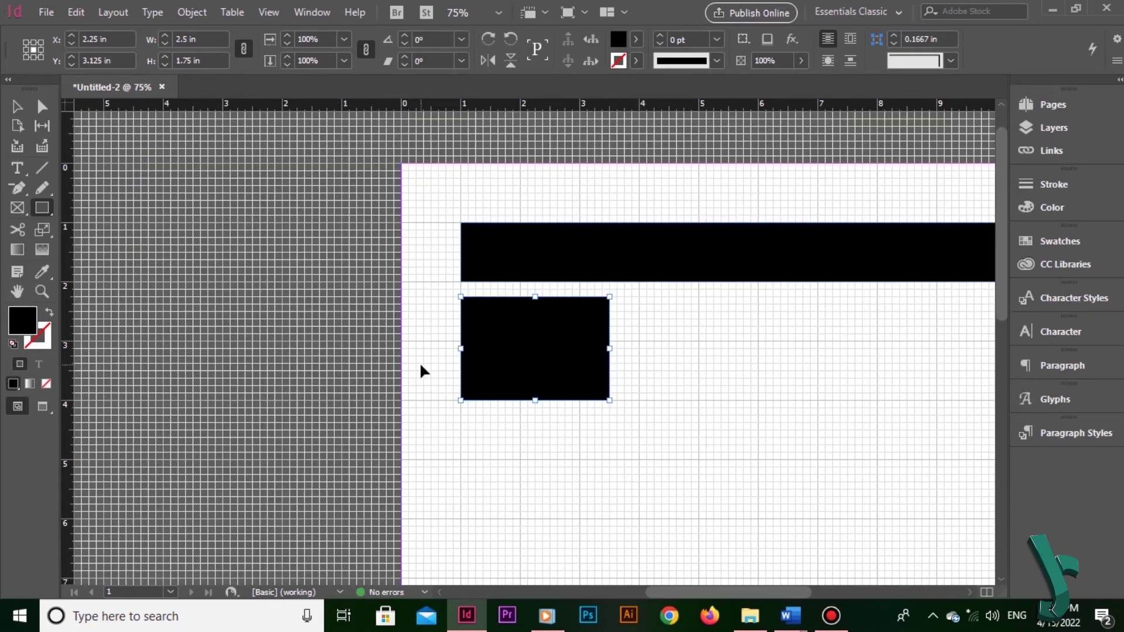
{"action": "left_click_drag", "start_coordinate": [486, 379], "coordinate": [238, 350]}
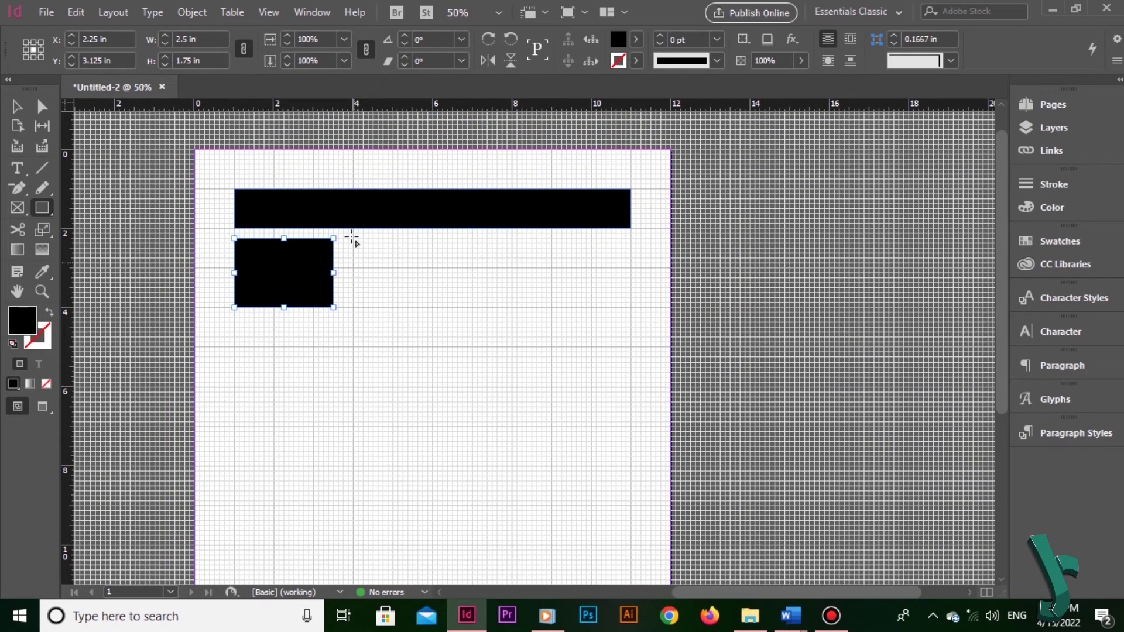
{"action": "key", "text": "ctrl+equal"}
{"action": "key", "text": "ctrl+equal"}
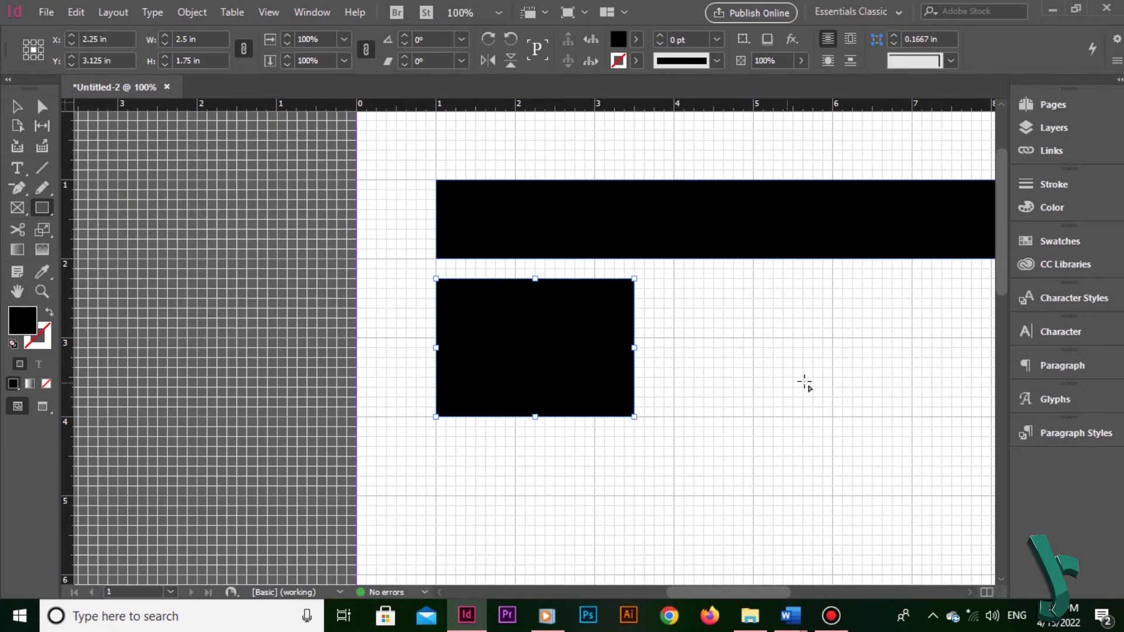
{"action": "left_click_drag", "start_coordinate": [697, 384], "coordinate": [604, 335]}
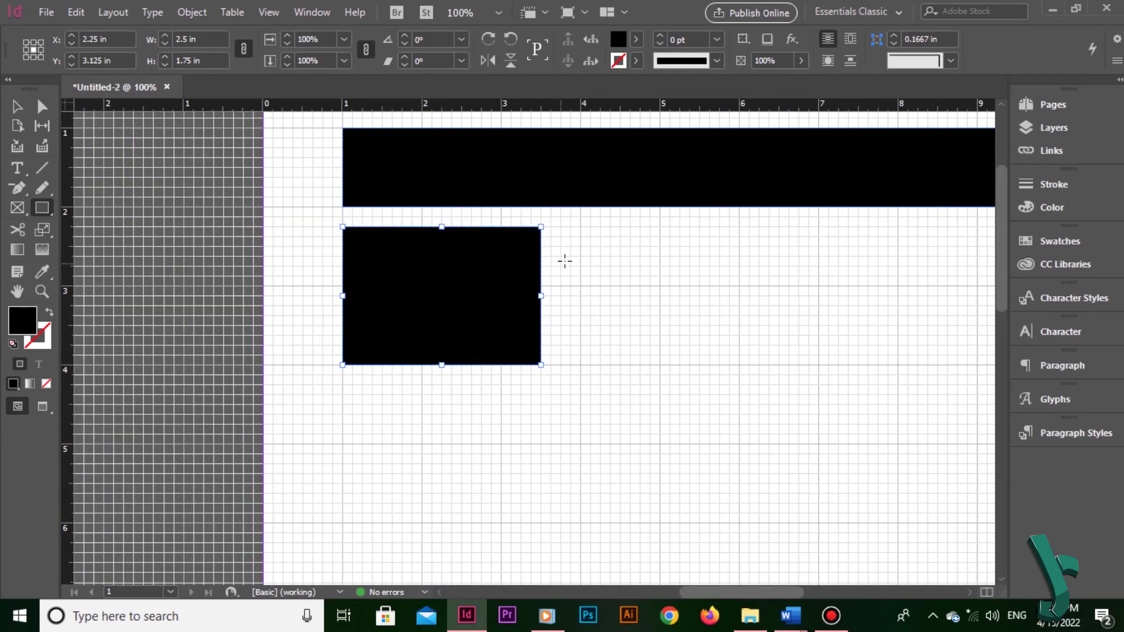
{"action": "left_click", "coordinate": [556, 228]}
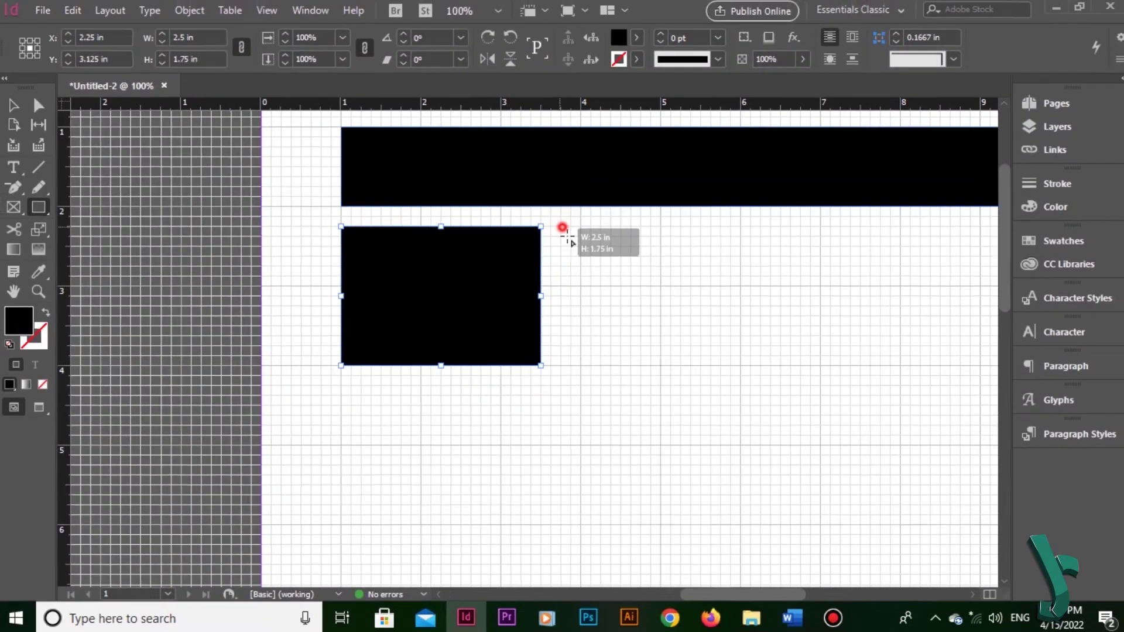
{"action": "left_click_drag", "start_coordinate": [576, 170], "coordinate": [688, 522]}
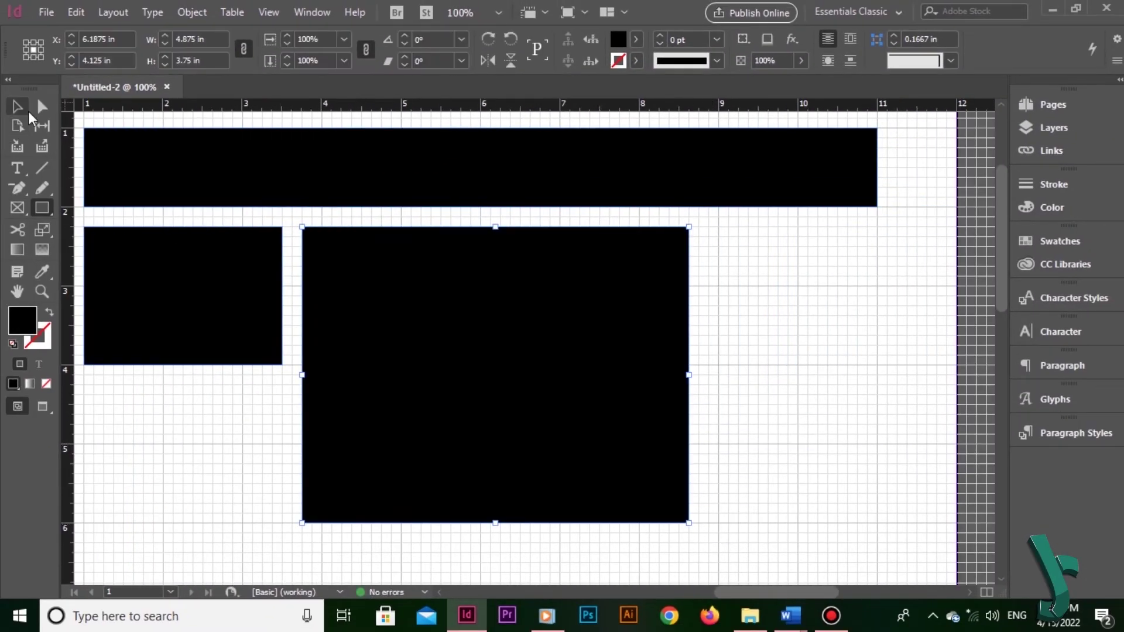
- Duplicate the small left block and align the copy with the right end of the header bar
{"action": "left_click", "coordinate": [25, 107]}
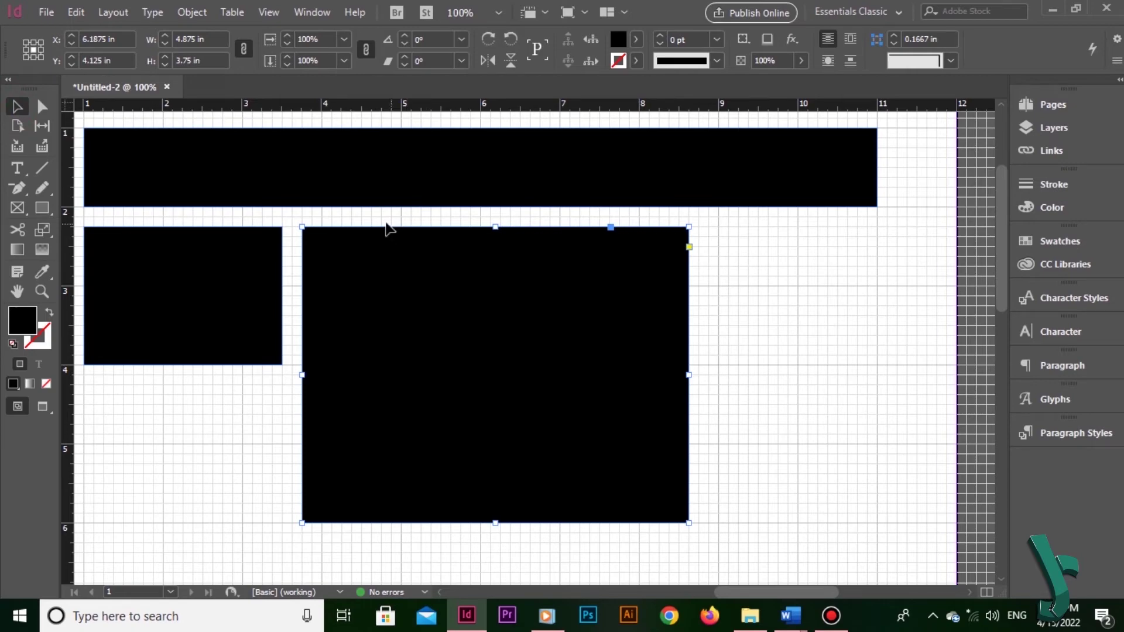
{"action": "left_click_drag", "start_coordinate": [187, 297], "coordinate": [785, 328]}
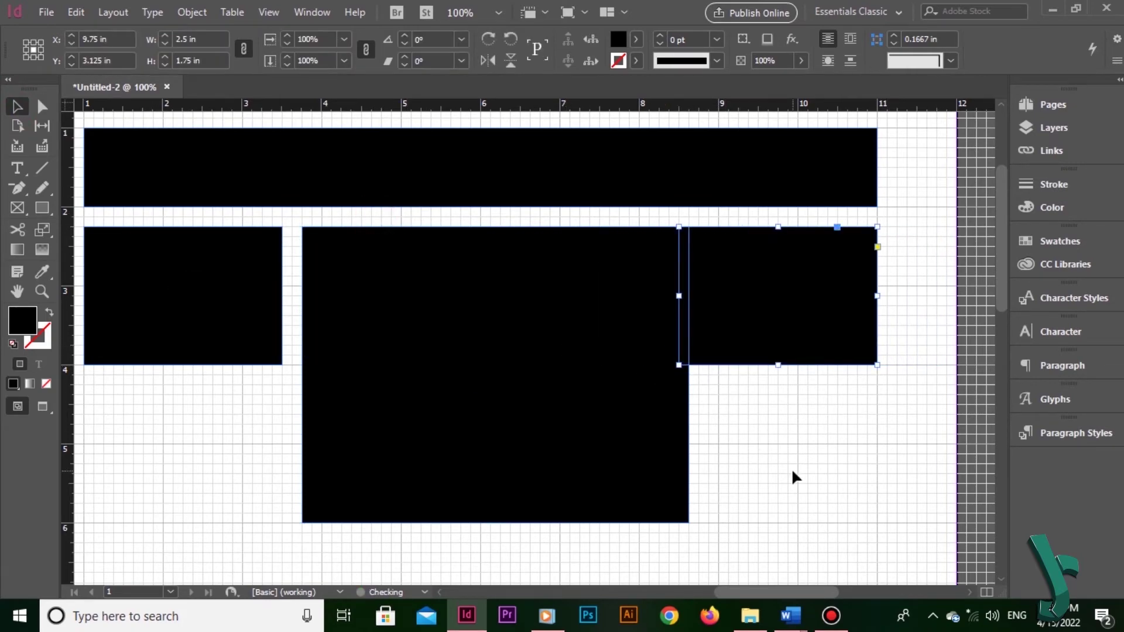
{"action": "left_click_drag", "start_coordinate": [797, 471], "coordinate": [894, 467]}
- Narrow the central block from its right edge to a width of 4.5 in, leaving equal gutters on both sides
{"action": "left_click", "coordinate": [561, 356]}
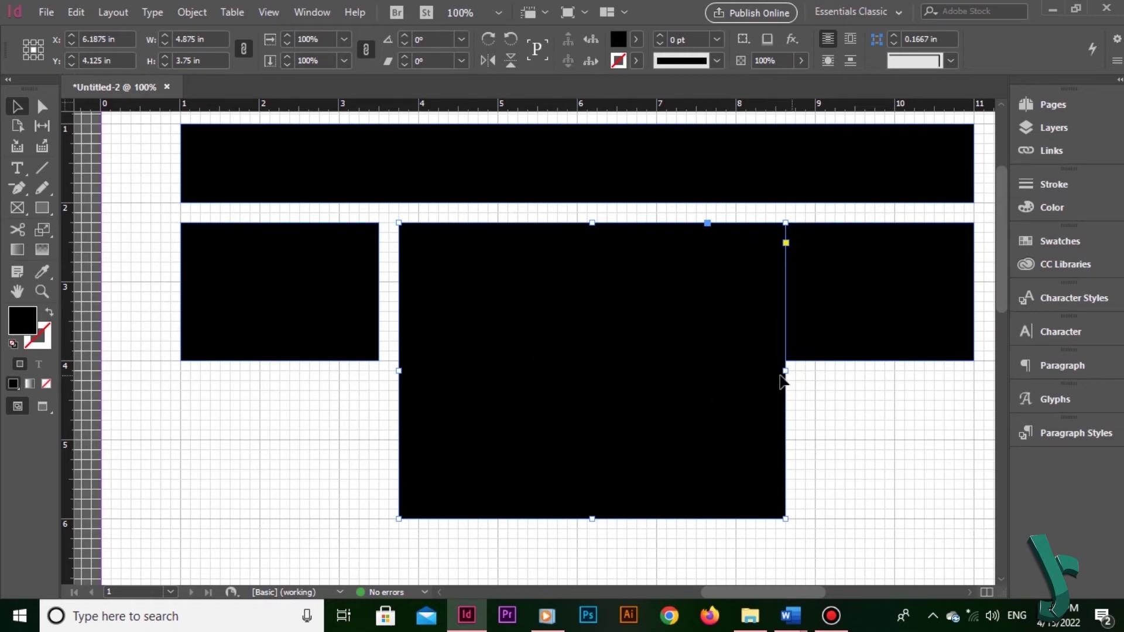
{"action": "left_click_drag", "start_coordinate": [786, 369], "coordinate": [751, 371]}
{"action": "left_click", "coordinate": [798, 415]}
{"action": "left_click", "coordinate": [740, 401]}
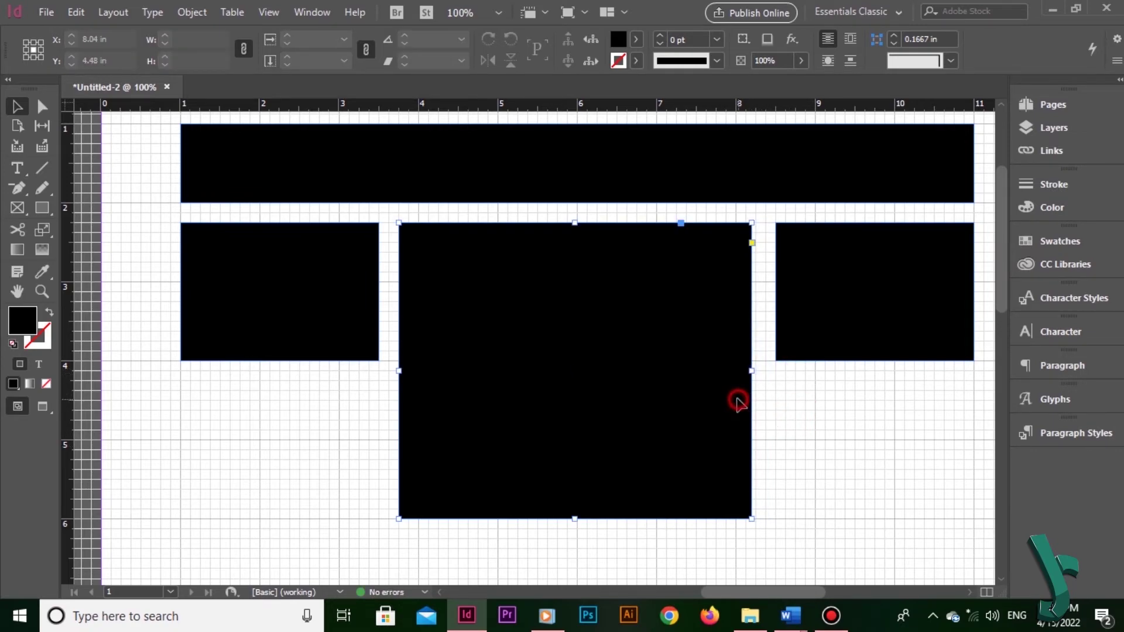
{"action": "left_click_drag", "start_coordinate": [751, 371], "coordinate": [754, 371]}
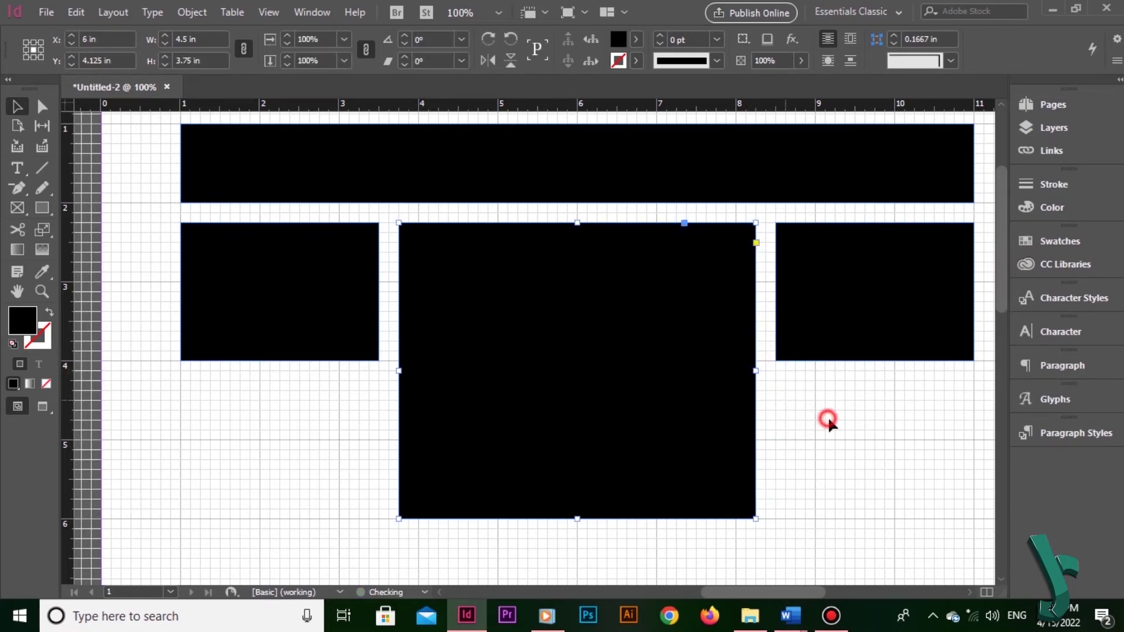
{"action": "left_click", "coordinate": [827, 421]}
- Stretch the right block downward into a tall column ending at the vertical 15 in mark
{"action": "key", "text": "ctrl+minus"}
{"action": "left_click_drag", "start_coordinate": [792, 480], "coordinate": [820, 287]}
{"action": "key", "text": "ctrl+minus"}
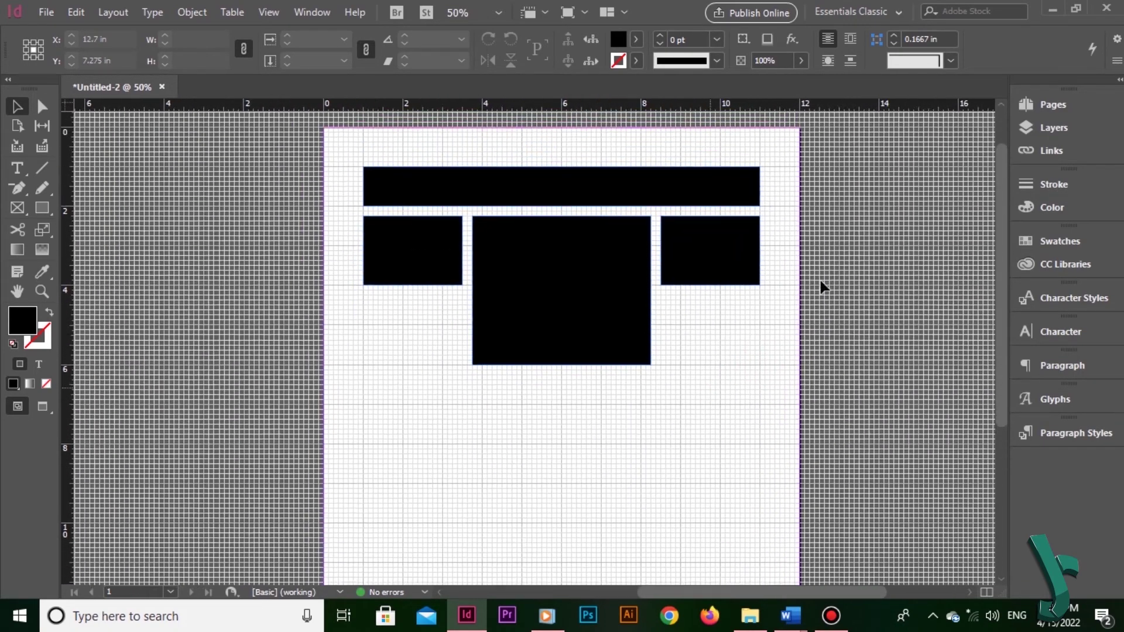
{"action": "left_click", "coordinate": [719, 269]}
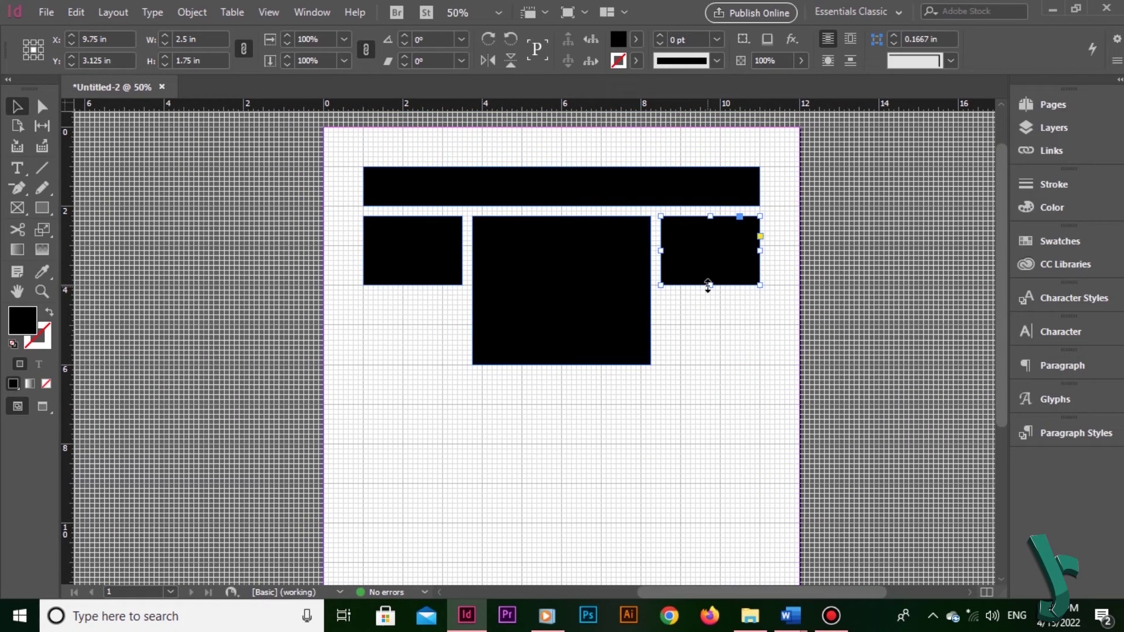
{"action": "left_click_drag", "start_coordinate": [708, 286], "coordinate": [700, 467]}
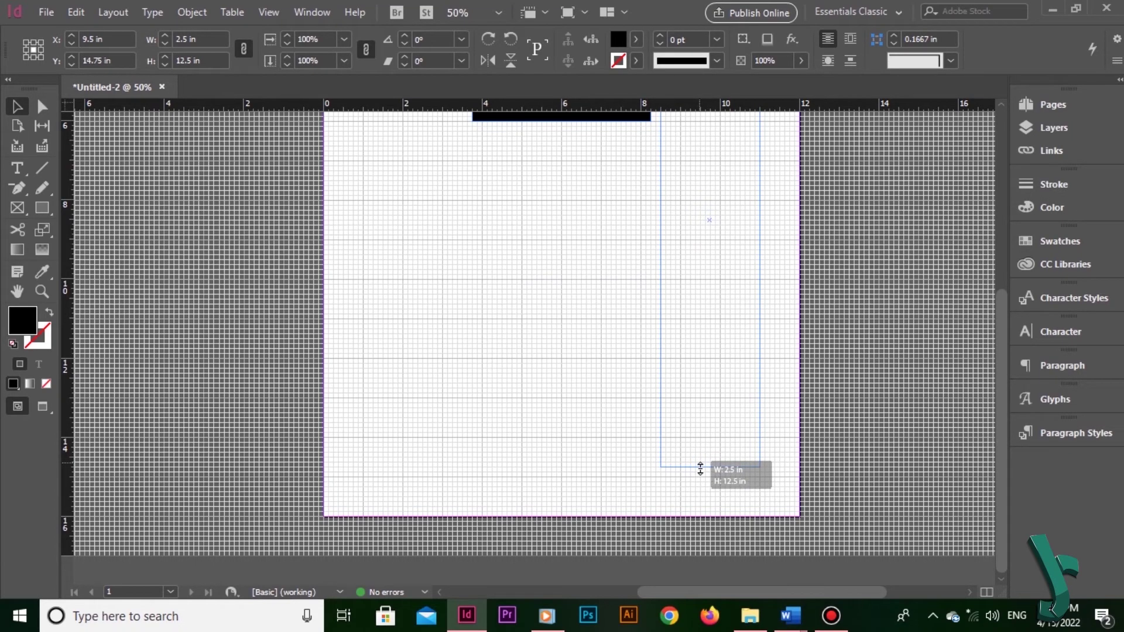
{"action": "scroll", "coordinate": [535, 434], "scroll_direction": "up", "scroll_amount": 5}
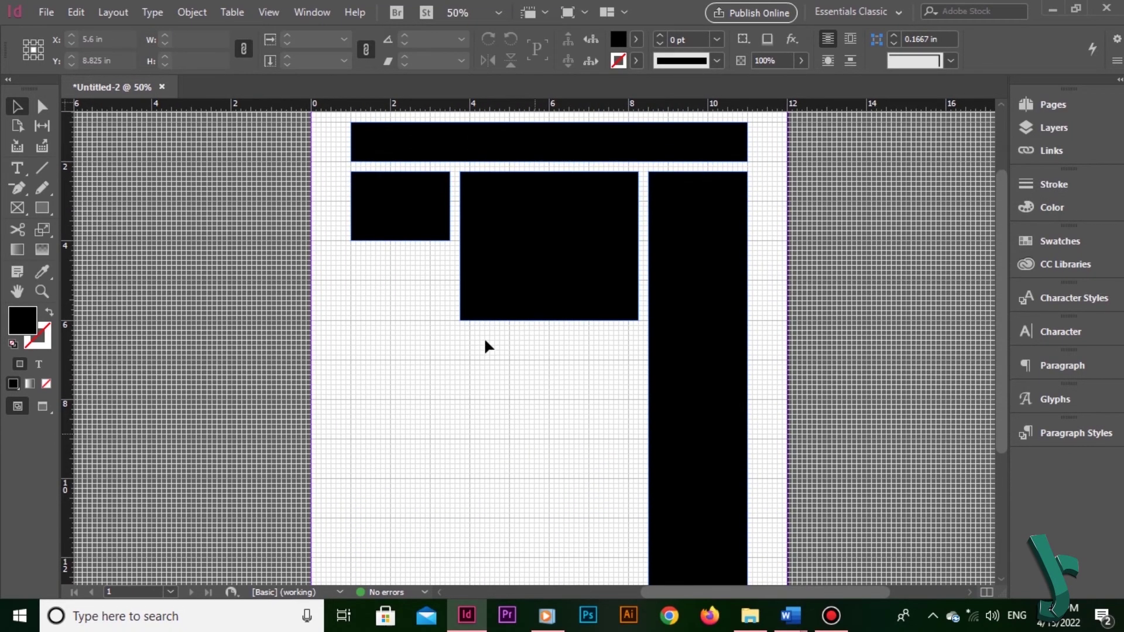
- Duplicate the small left block one gutter below and stretch the copy down to the vertical 15 in mark
{"action": "left_click_drag", "start_coordinate": [411, 215], "coordinate": [410, 291]}
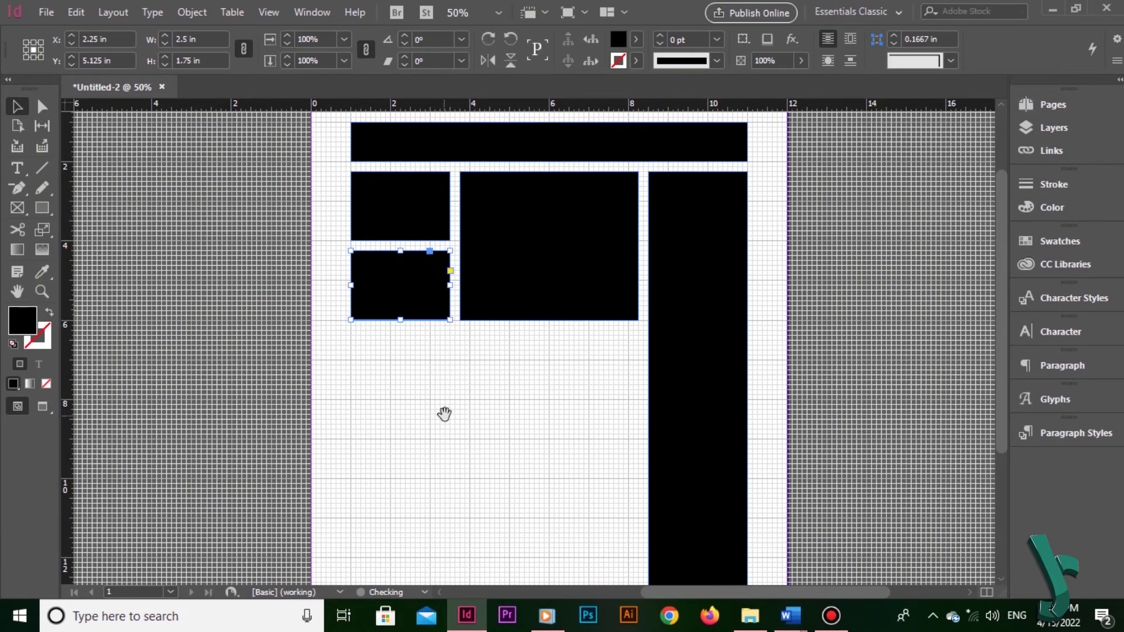
{"action": "scroll", "coordinate": [444, 414], "scroll_direction": "down", "scroll_amount": 3}
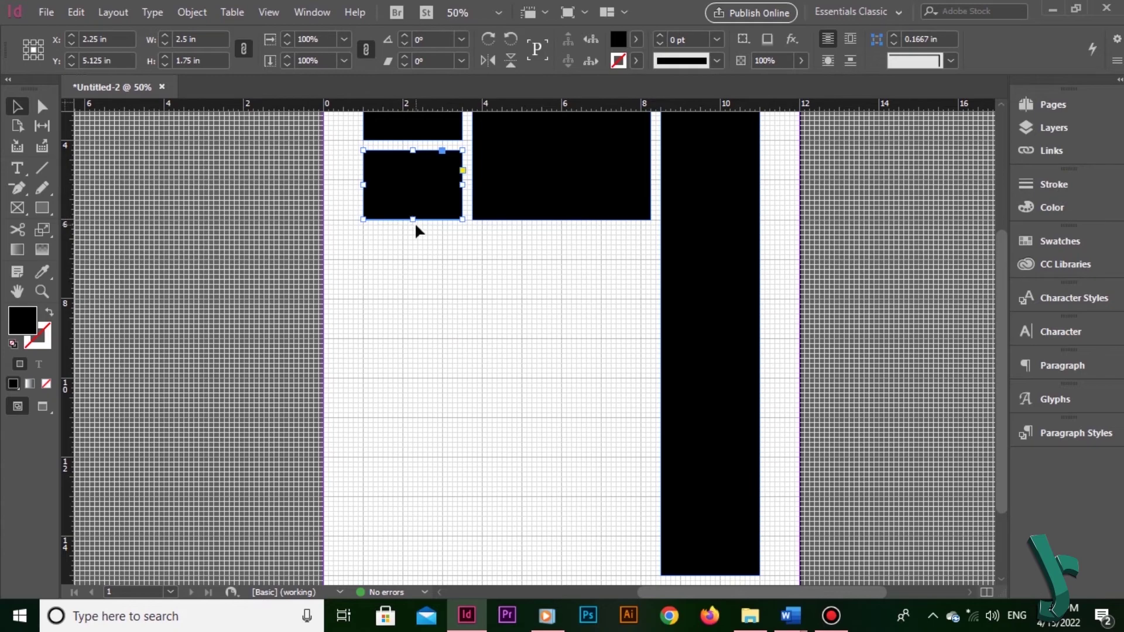
{"action": "left_click_drag", "start_coordinate": [416, 222], "coordinate": [402, 481]}
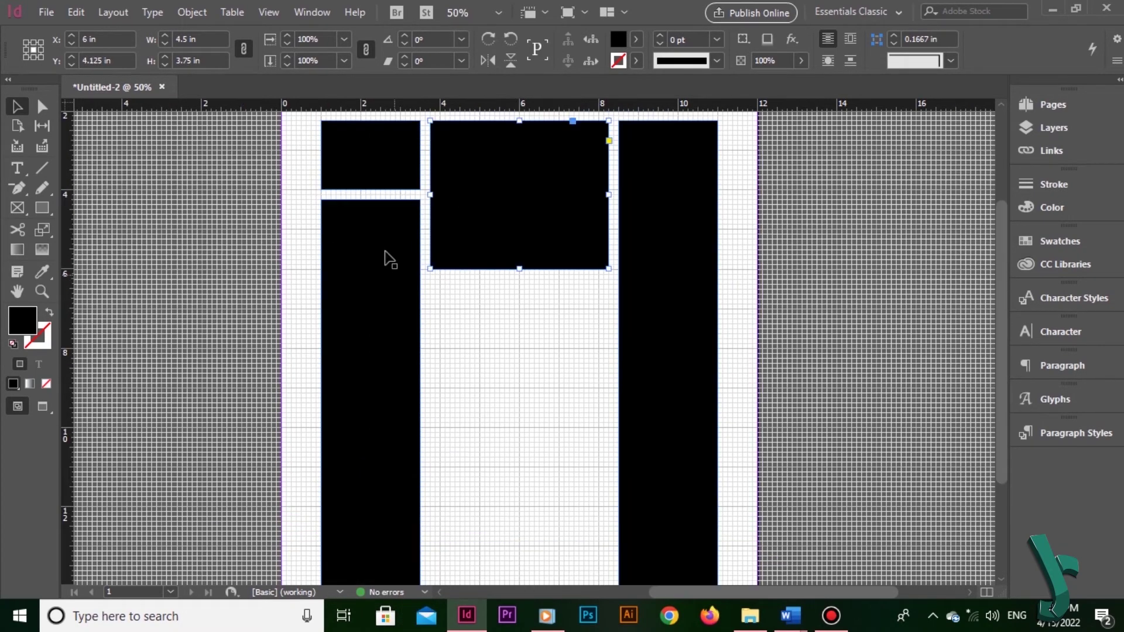
- Copy the tall left column twice side by side under the central block and shift the right column 0.75 in outward
{"action": "left_click_drag", "start_coordinate": [385, 252], "coordinate": [591, 326]}
{"action": "left_click", "coordinate": [816, 368]}
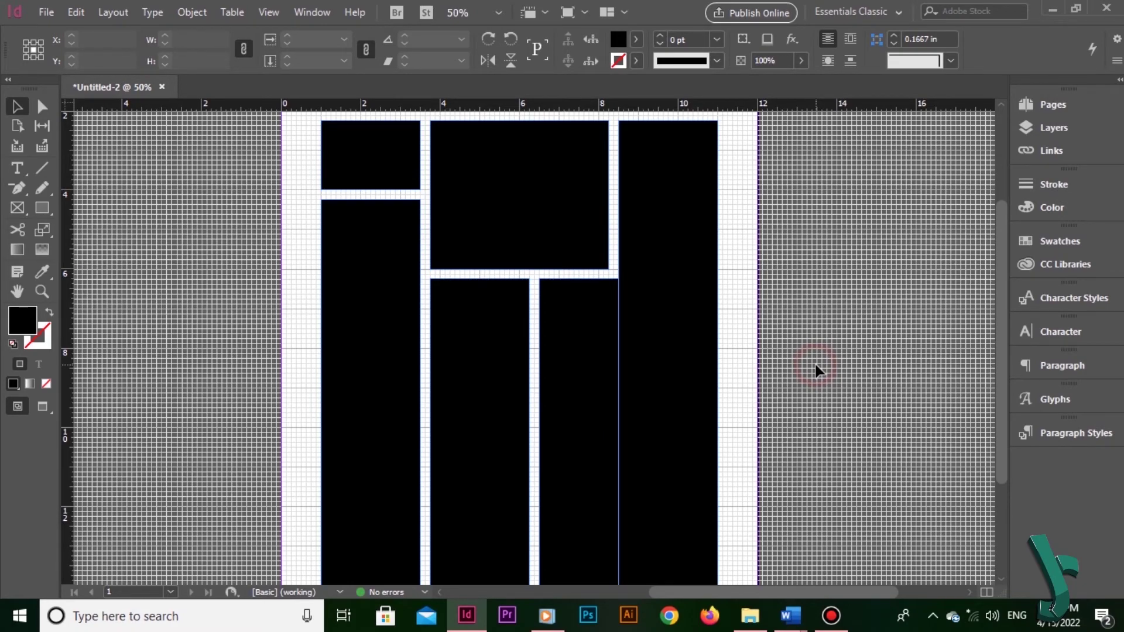
{"action": "left_click_drag", "start_coordinate": [828, 282], "coordinate": [846, 319]}
{"action": "left_click_drag", "start_coordinate": [665, 339], "coordinate": [696, 339]}
{"action": "left_click", "coordinate": [913, 279]}
- Widen the central block to the horizontal 9 in mark and the header bar to the right column's outer edge
{"action": "left_click", "coordinate": [553, 251]}
{"action": "left_click_drag", "start_coordinate": [627, 231], "coordinate": [656, 231]}
{"action": "left_click", "coordinate": [841, 175]}
{"action": "left_click_drag", "start_coordinate": [841, 142], "coordinate": [803, 219]}
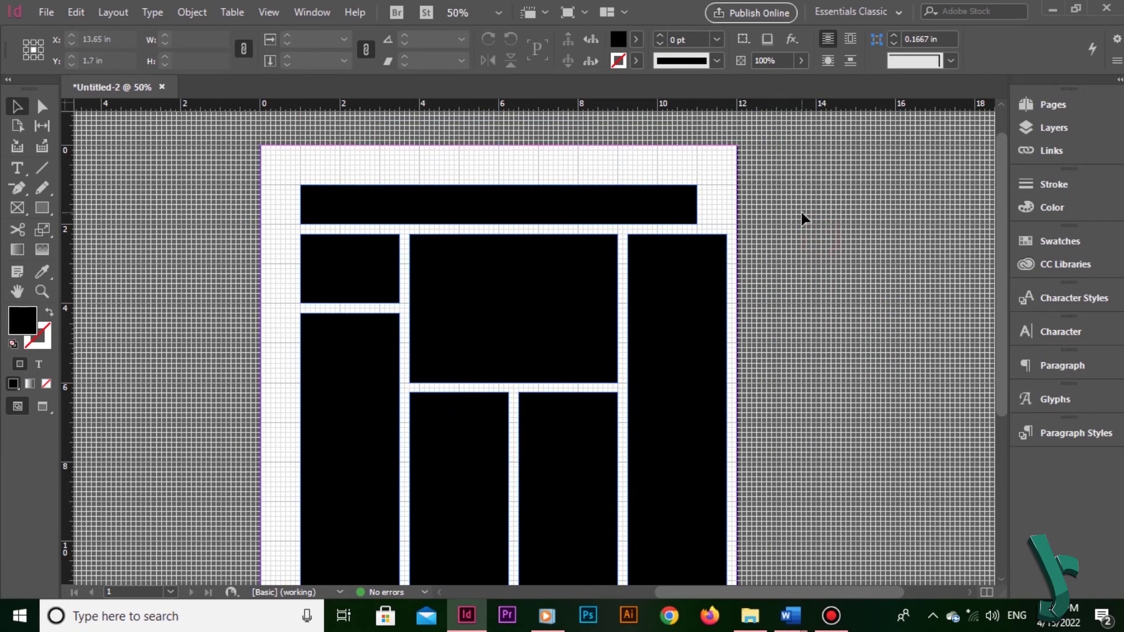
{"action": "left_click", "coordinate": [661, 206]}
{"action": "left_click_drag", "start_coordinate": [697, 205], "coordinate": [728, 211]}
- Shorten the two middle columns together so they end level with the outer columns at the vertical 15 in mark
{"action": "left_click_drag", "start_coordinate": [600, 437], "coordinate": [587, 271]}
{"action": "left_click", "coordinate": [576, 375]}
{"action": "left_click", "coordinate": [480, 422], "text": "shift"}
{"action": "left_click_drag", "start_coordinate": [522, 555], "coordinate": [523, 477]}
{"action": "left_click", "coordinate": [791, 381]}
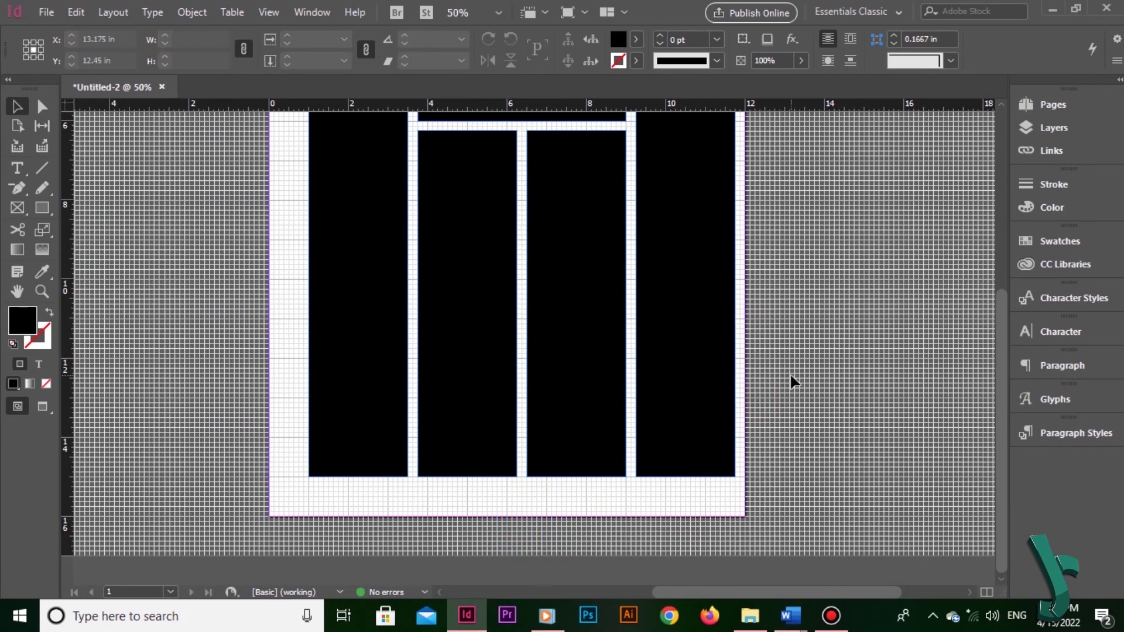
- Scale all the blocks together horizontally to about 10 in wide, between the 1 in and 11 in marks, and check the gutters
{"action": "key", "text": "ctrl+minus"}
{"action": "key", "text": "ctrl+a"}
{"action": "key", "text": "ctrl+equal"}
{"action": "key", "text": "ctrl+equal"}
{"action": "key", "text": "ctrl+equal"}
{"action": "left_click_drag", "start_coordinate": [908, 369], "coordinate": [646, 376]}
{"action": "key", "text": "ctrl+equal"}
{"action": "key", "text": "ctrl+equal"}
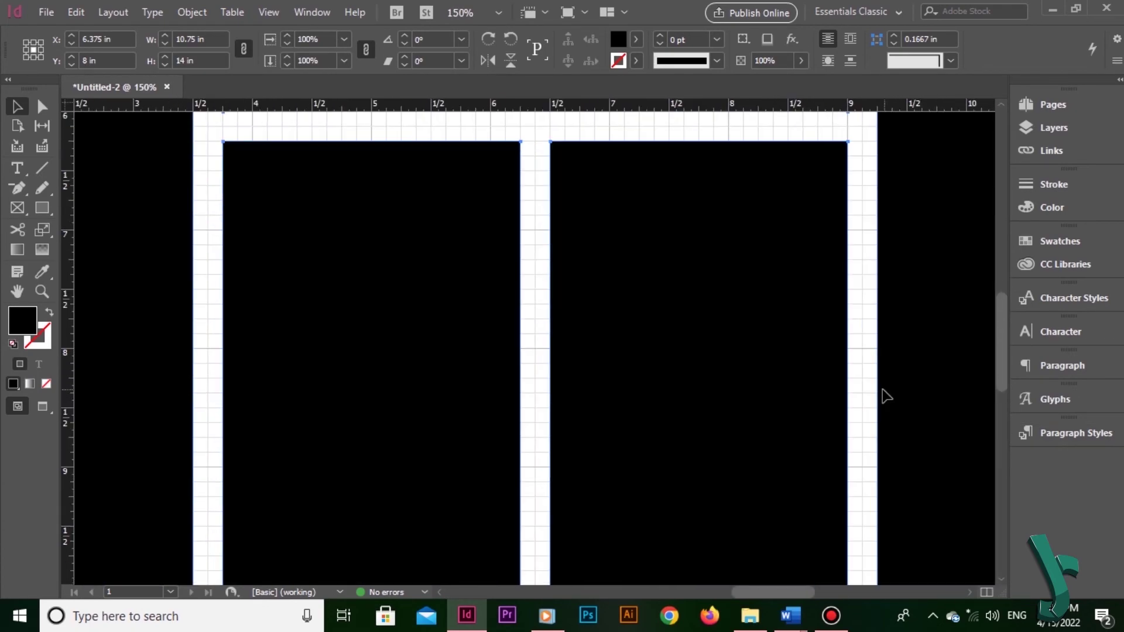
{"action": "left_click_drag", "start_coordinate": [968, 404], "coordinate": [488, 400]}
{"action": "left_click_drag", "start_coordinate": [695, 342], "coordinate": [604, 363]}
{"action": "left_click", "coordinate": [734, 319]}
{"action": "left_click_drag", "start_coordinate": [336, 356], "coordinate": [892, 372]}
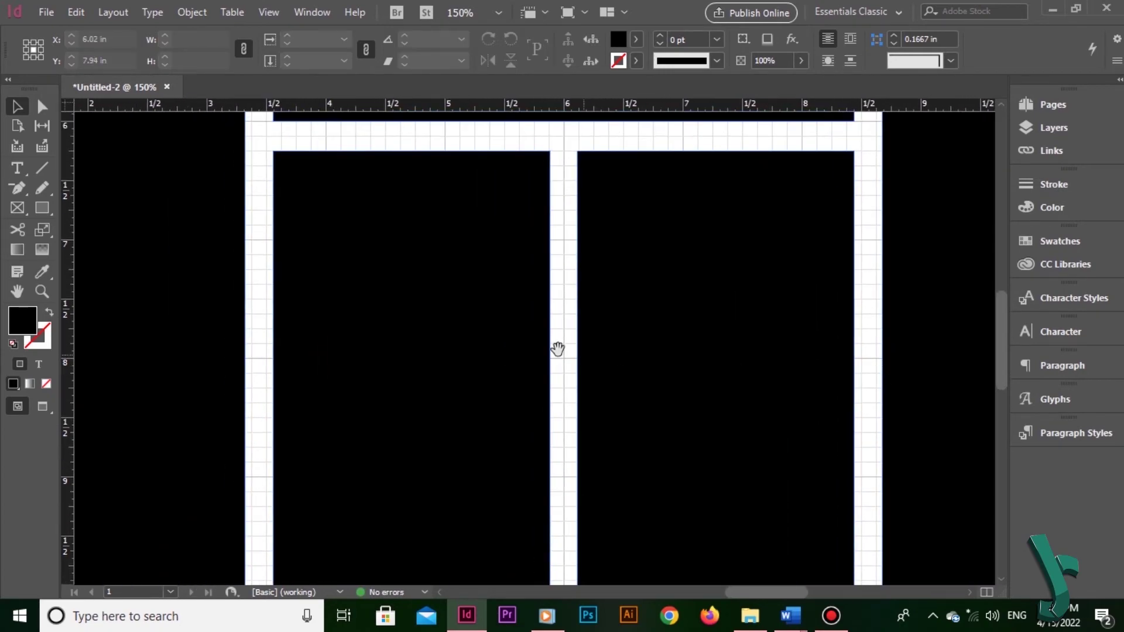
{"action": "scroll", "coordinate": [554, 356], "scroll_direction": "down", "scroll_amount": 4}
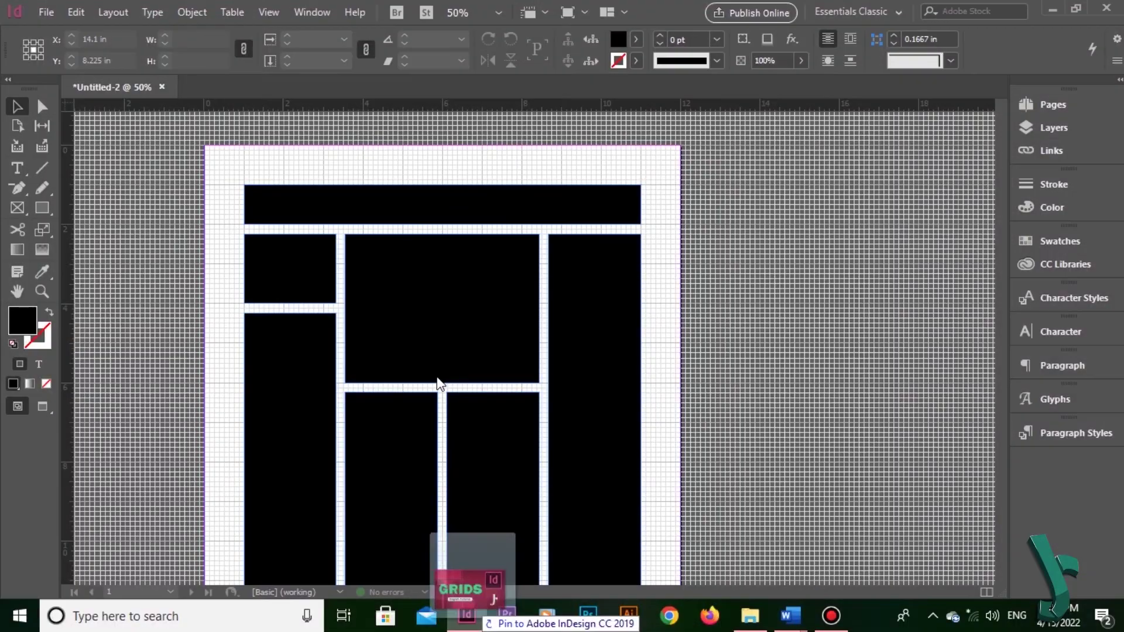
- Place the GRIDS thumbnail image in the central block and position a 4.875 by 0.25 in bar beneath it
{"action": "left_click_drag", "start_coordinate": [438, 384], "coordinate": [420, 315]}
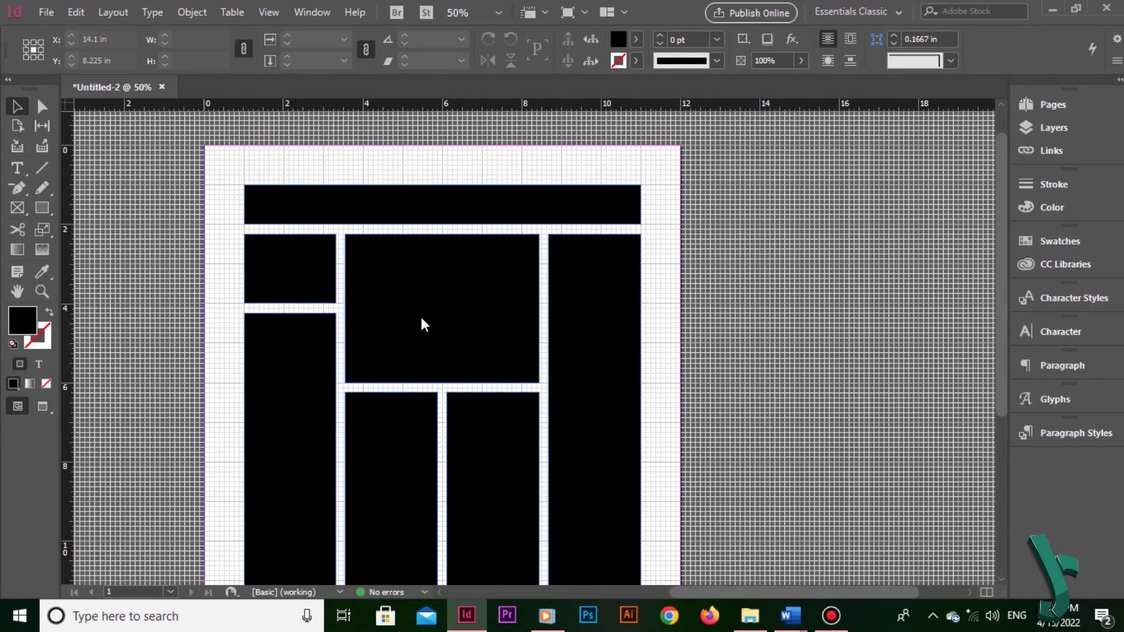
{"action": "right_click", "coordinate": [420, 314]}
{"action": "mouse_move", "coordinate": [578, 563]}
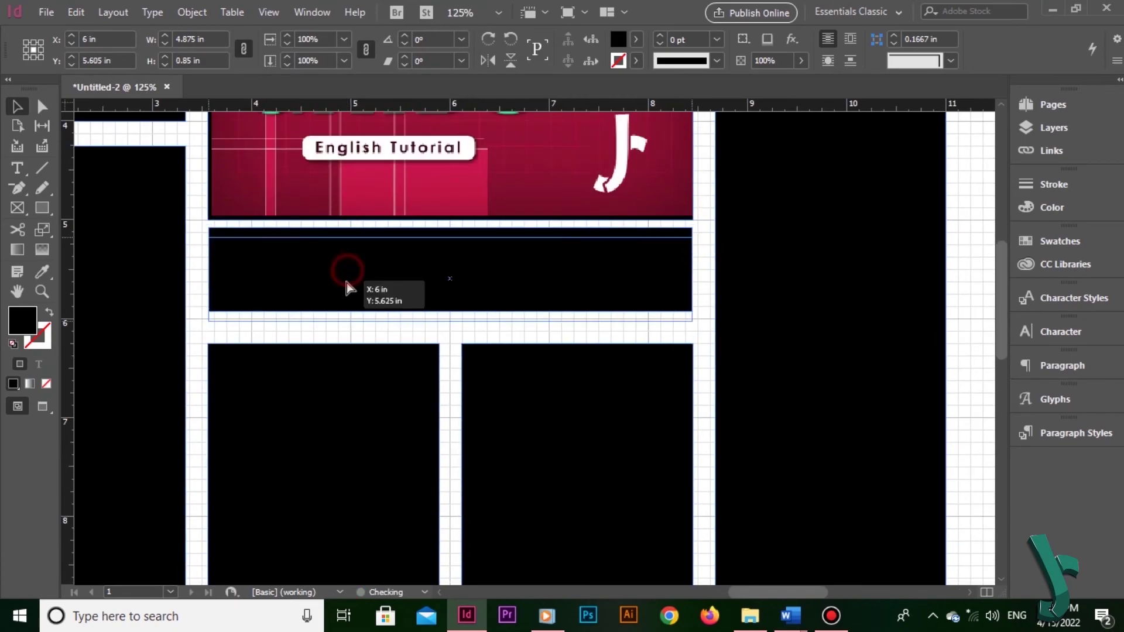
{"action": "left_click", "coordinate": [351, 289]}
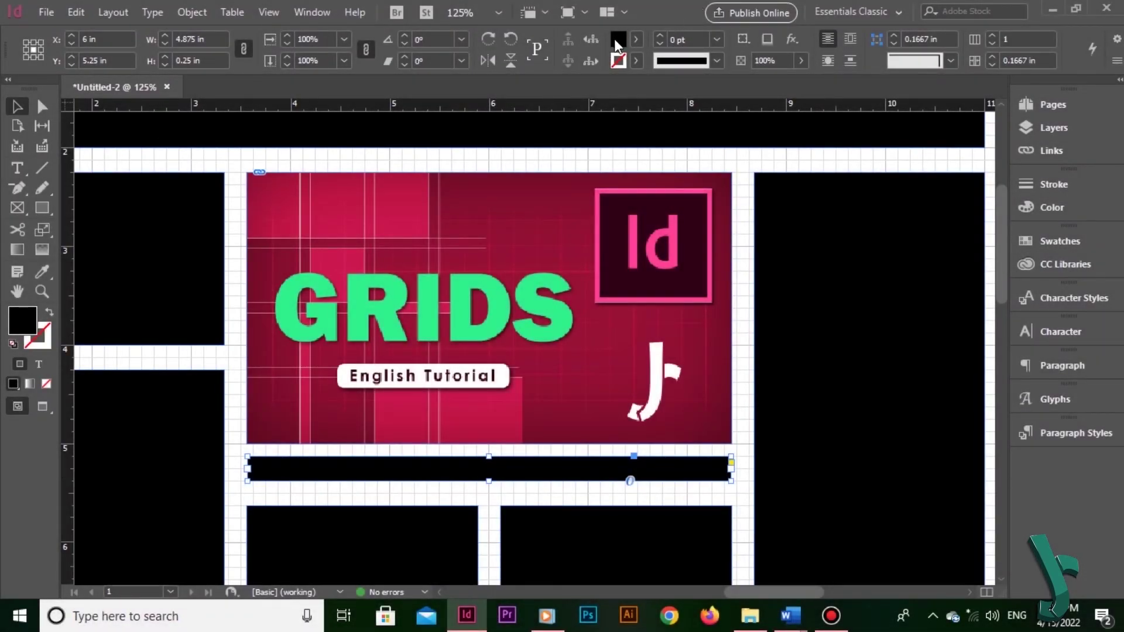
- Set the fill of the bar below the image to None and enter the thumbnail caption text in it
{"action": "left_click", "coordinate": [635, 40]}
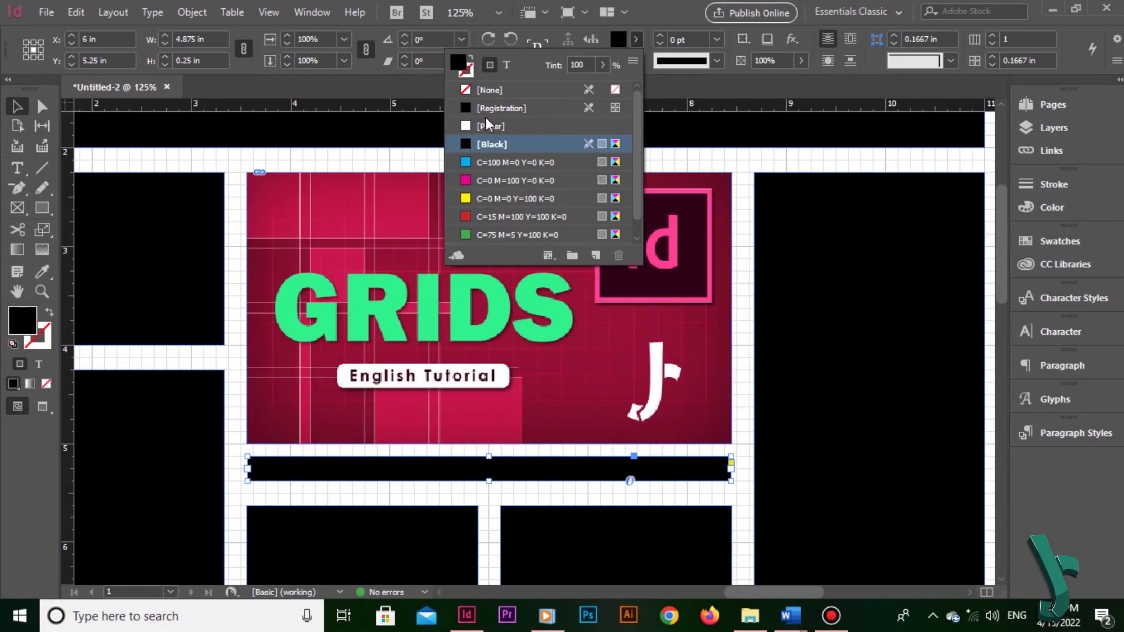
{"action": "left_click", "coordinate": [481, 89]}
{"action": "key", "text": "t"}
{"action": "left_click", "coordinate": [328, 464]}
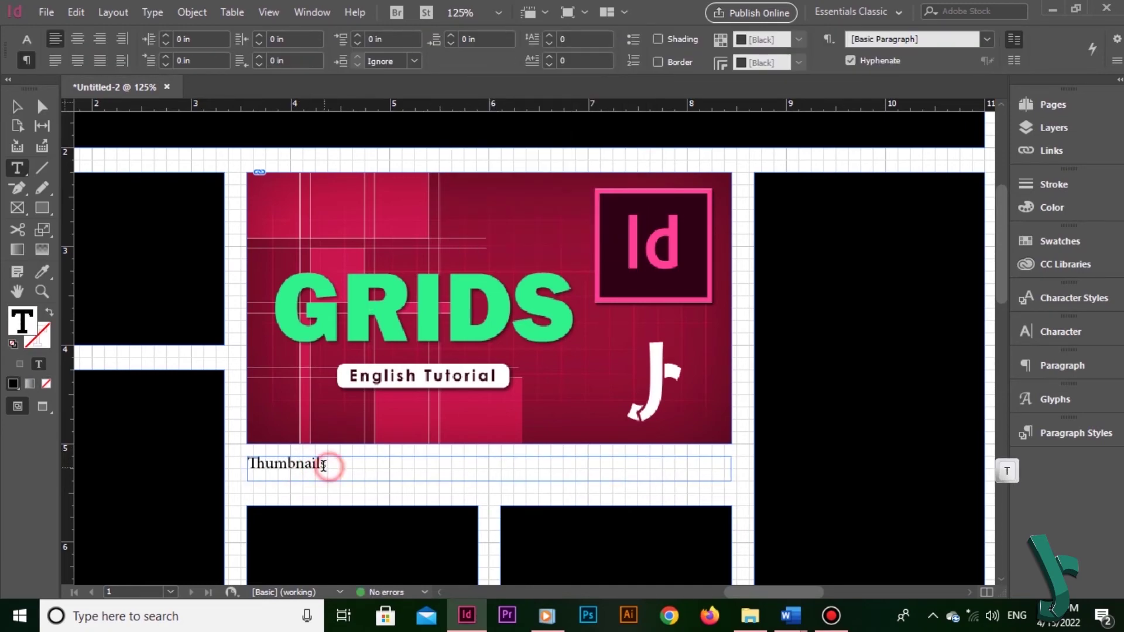
- Complete the caption below the image as "Thumbnail of Grids Tutorial Adobe InDesign-" followed by the production company's name
{"action": "type", "text": "Grids Tutorial Adobe "}
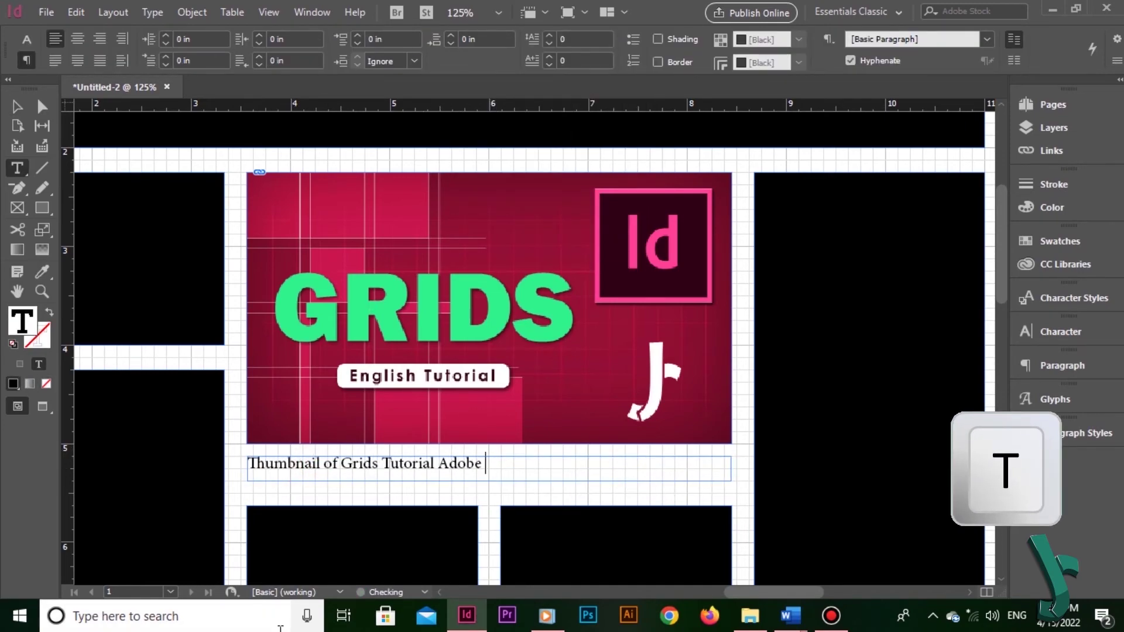
{"action": "type", "text": "InDesign- Jawad Soomro Production"}
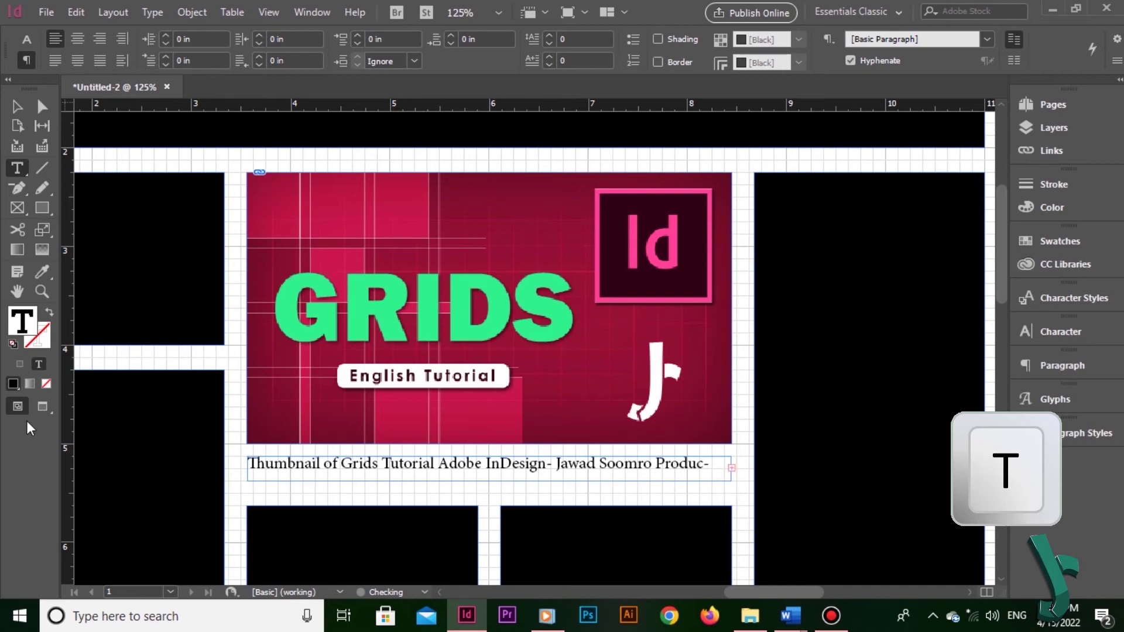
{"action": "key", "text": "Escape"}
- Apply the Caption paragraph style to the caption frame and shorten the frame to fit its single line of text
{"action": "left_click", "coordinate": [1047, 433]}
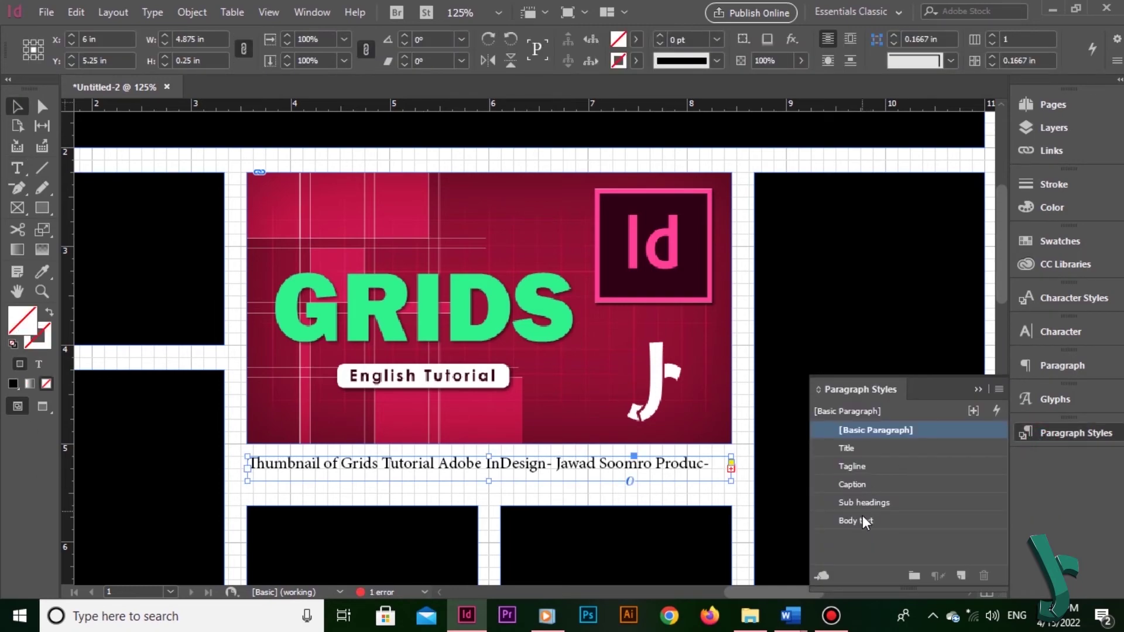
{"action": "left_click", "coordinate": [876, 484]}
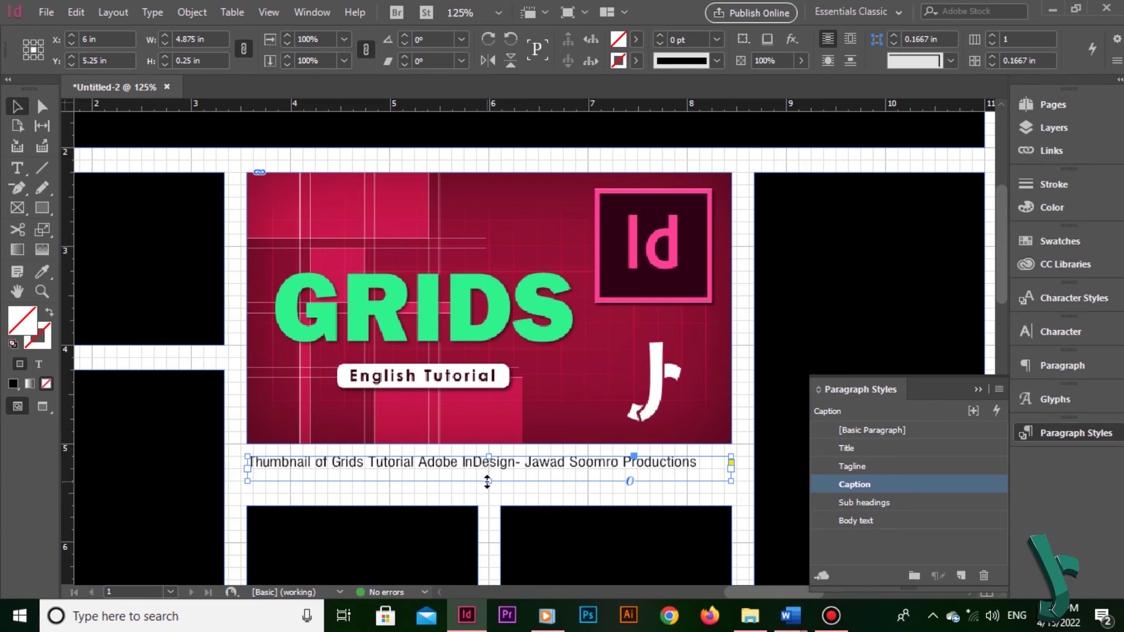
{"action": "left_click_drag", "start_coordinate": [487, 481], "coordinate": [487, 469]}
{"action": "left_click", "coordinate": [503, 495]}
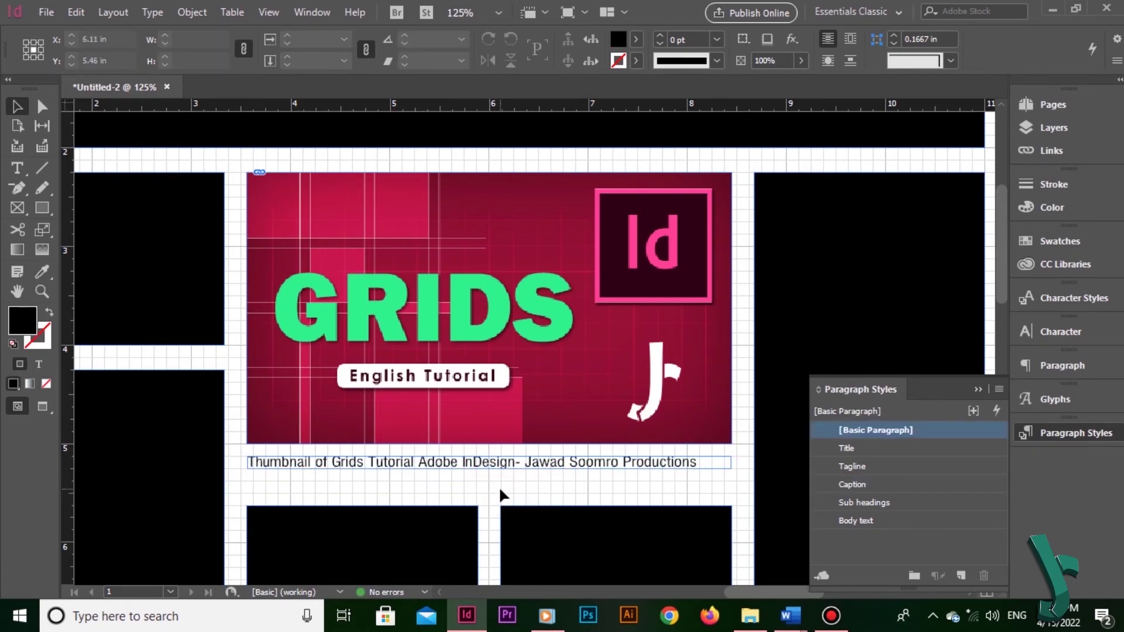
- Fill the top block with the title "Why are Grids/Guides important in Design World?" and the remaining blocks with the tagline and article text
{"action": "left_click_drag", "start_coordinate": [383, 490], "coordinate": [618, 539]}
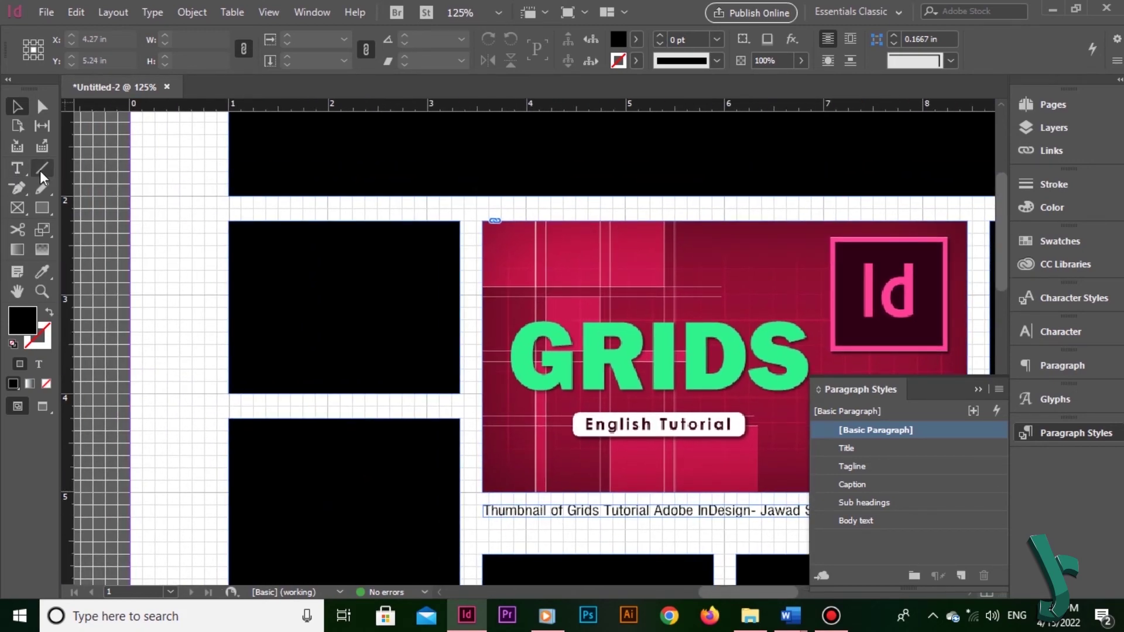
{"action": "key", "text": "ctrl+minus"}
{"action": "left_click_drag", "start_coordinate": [646, 184], "coordinate": [494, 215]}
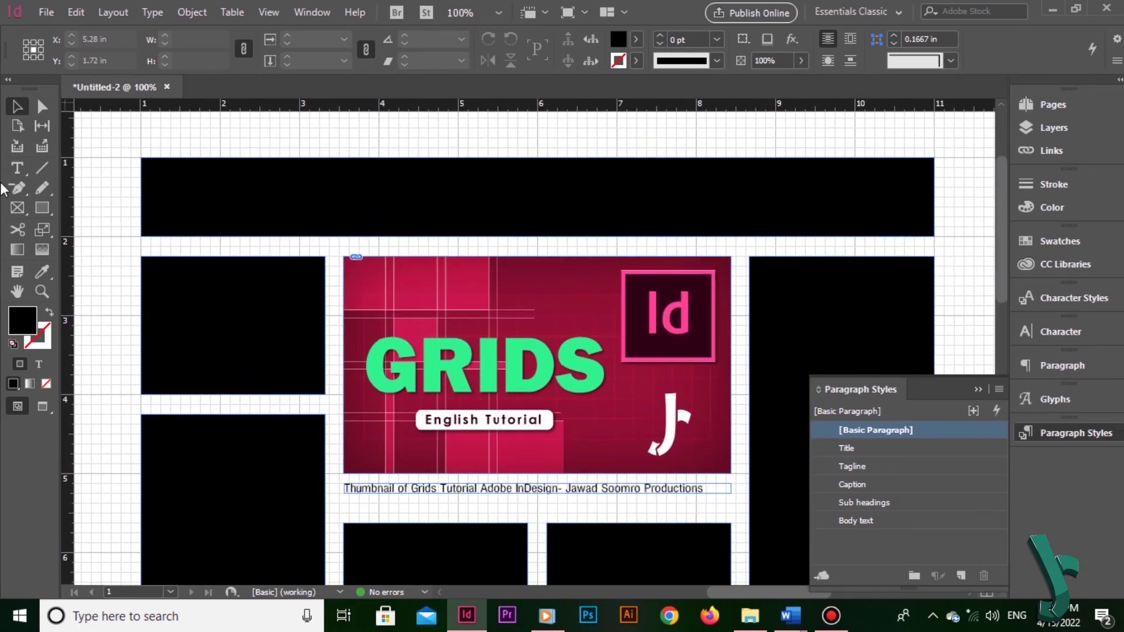
{"action": "left_click", "coordinate": [17, 168]}
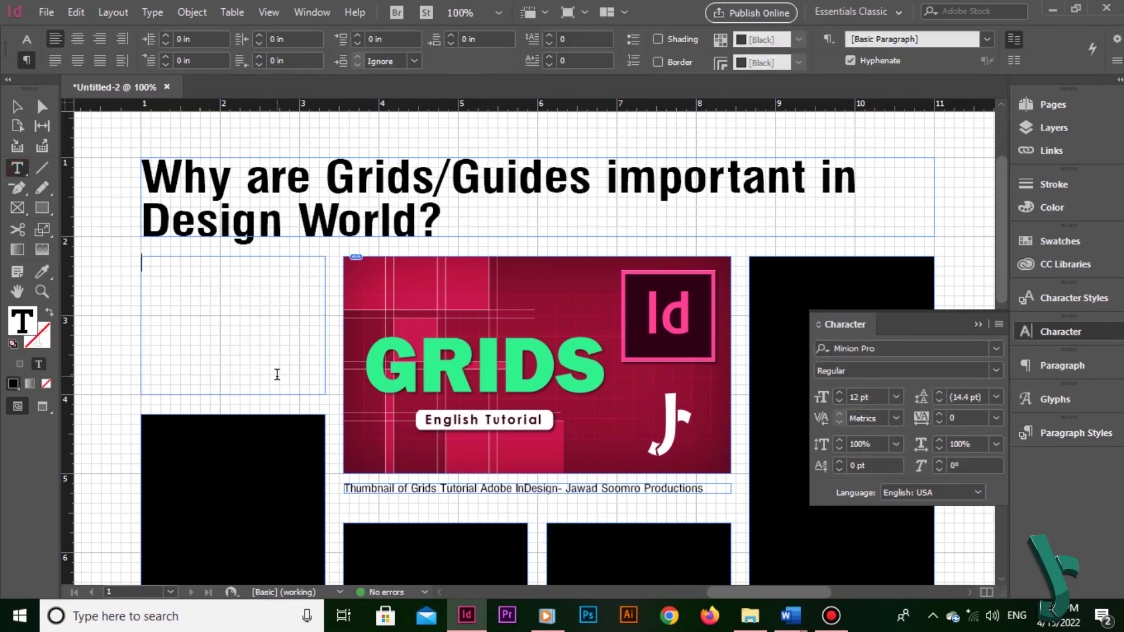
{"action": "left_click", "coordinate": [1062, 365]}
{"action": "left_click", "coordinate": [1060, 331]}
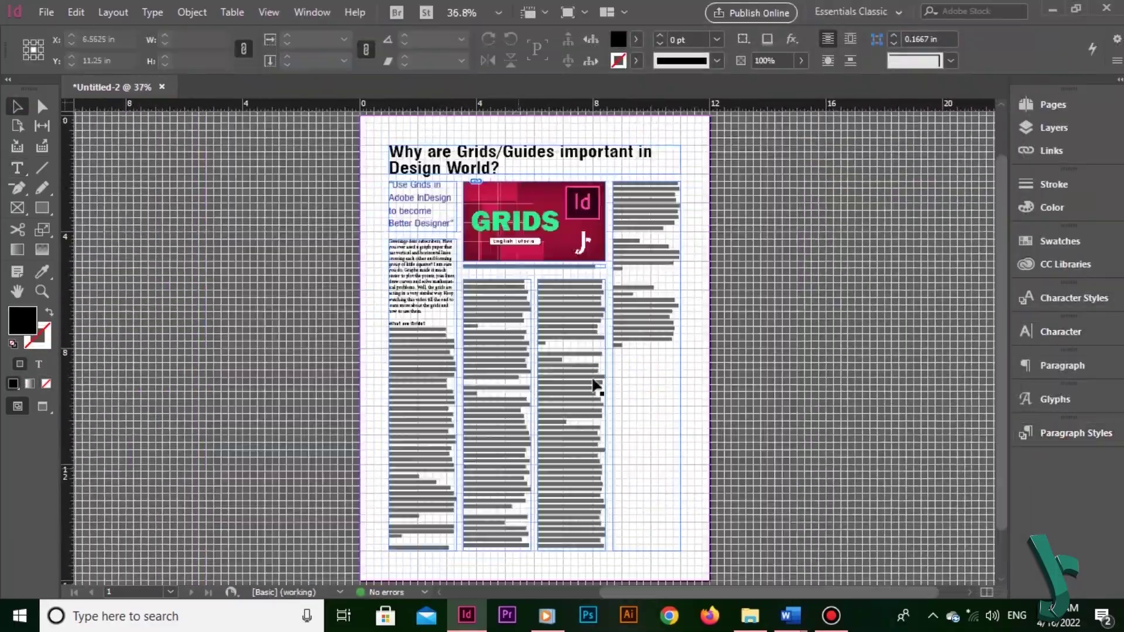
{"action": "left_click", "coordinate": [1089, 368]}
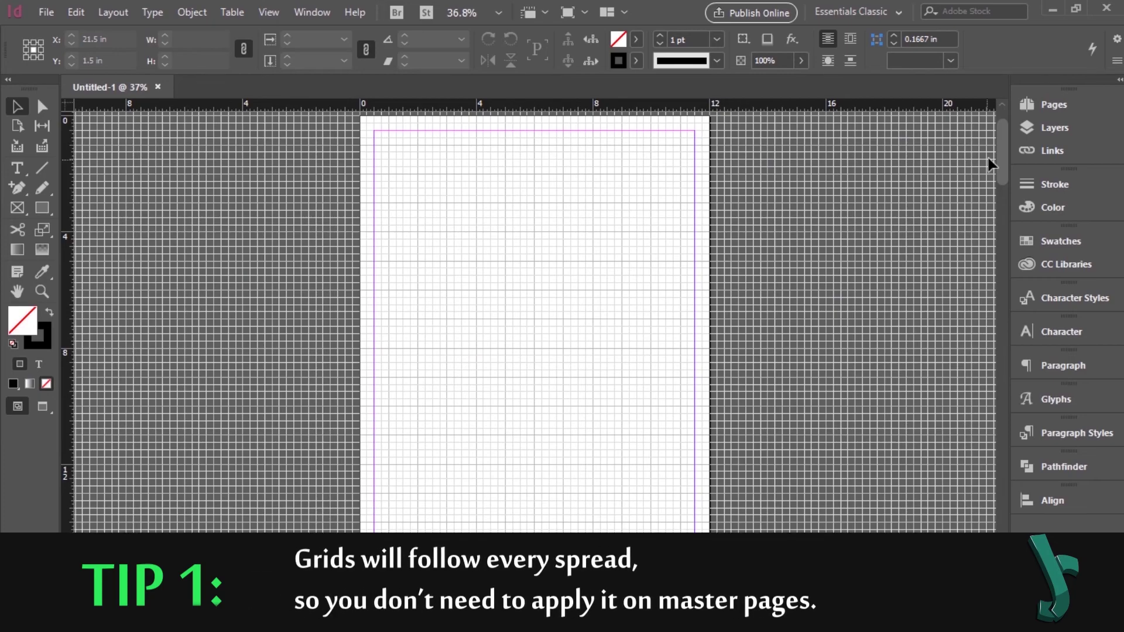
- Show the document grid on the two-page spread
{"action": "left_click_drag", "start_coordinate": [1000, 167], "coordinate": [1002, 527]}
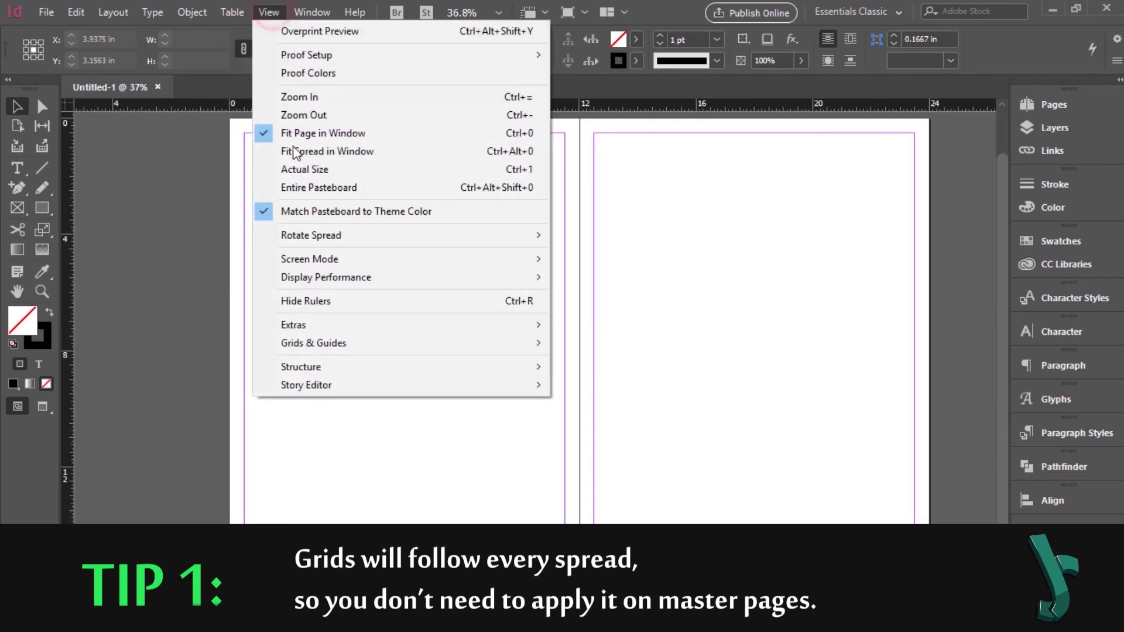
{"action": "left_click", "coordinate": [439, 343]}
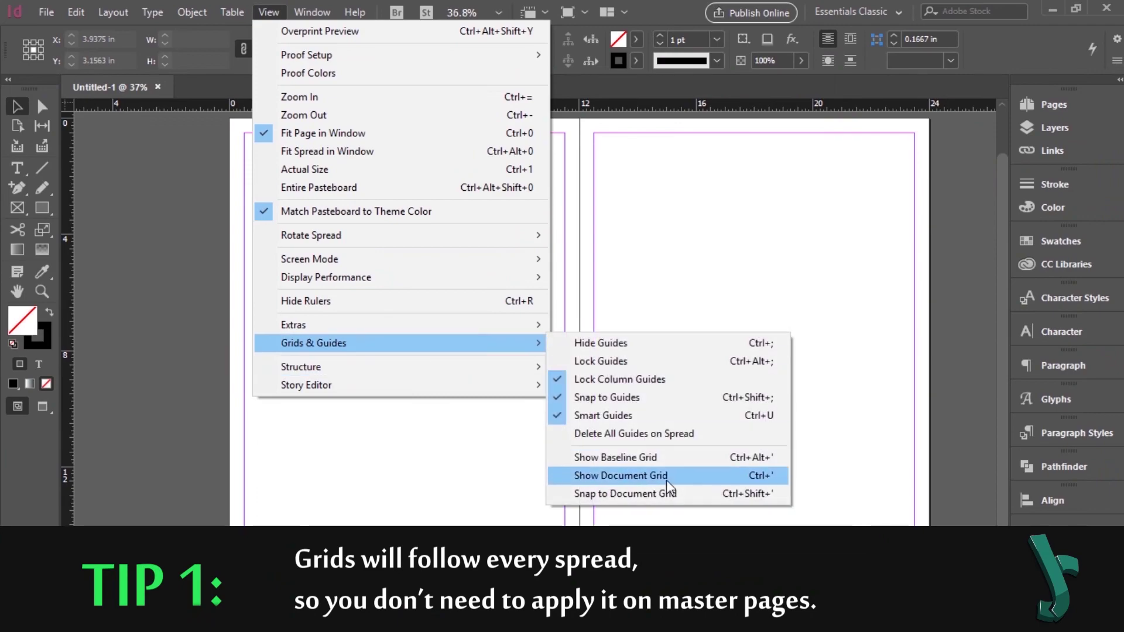
{"action": "left_click", "coordinate": [670, 475]}
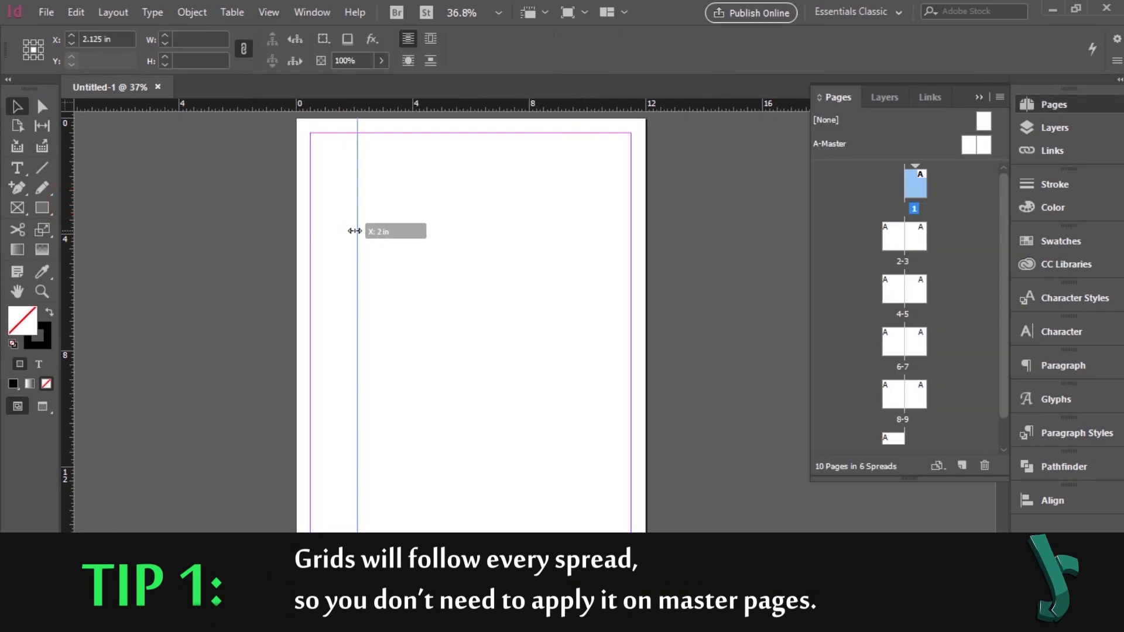
- Place vertical guides at 1.5 in and 10.5 in and horizontal guides at about 1.5 in and 14.5 in on page 1
{"action": "left_click_drag", "start_coordinate": [353, 233], "coordinate": [338, 228]}
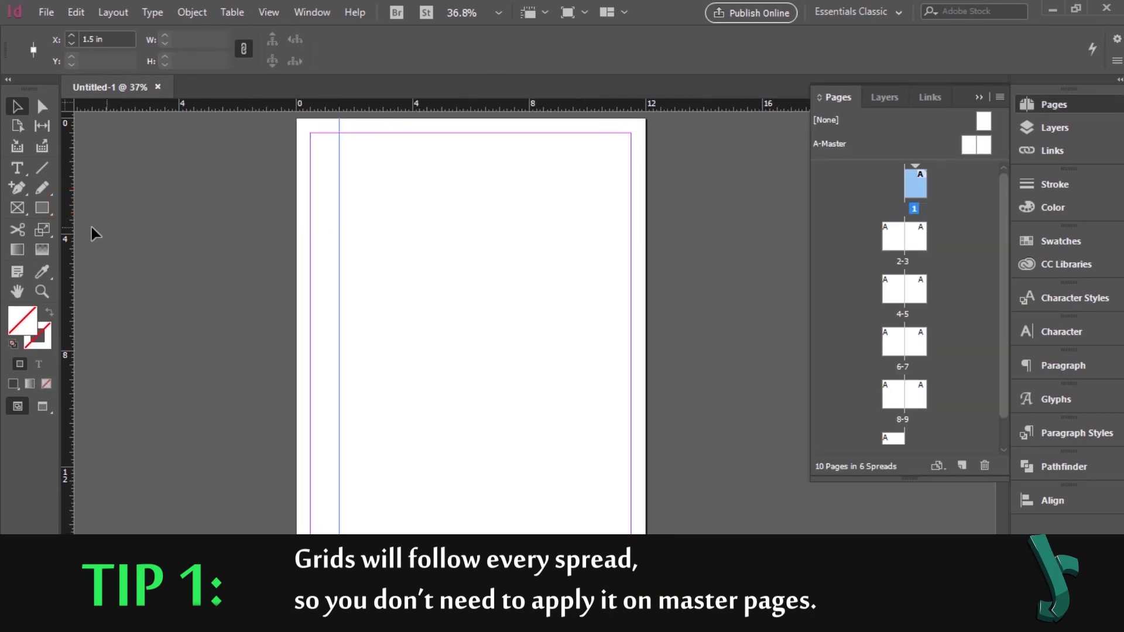
{"action": "left_click_drag", "start_coordinate": [68, 231], "coordinate": [602, 253]}
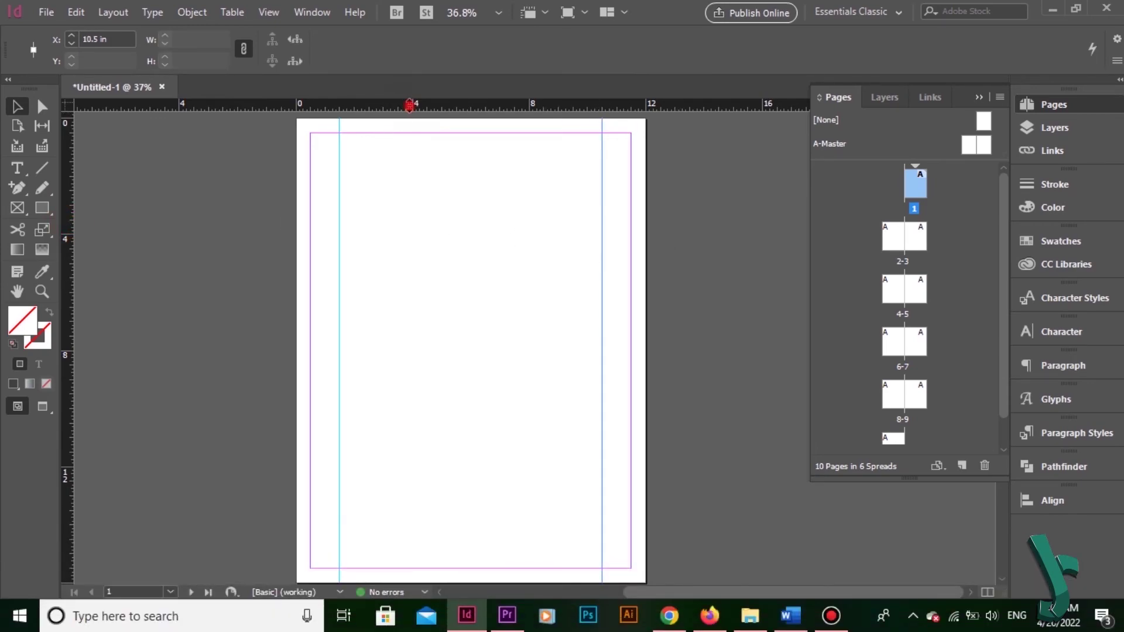
{"action": "left_click_drag", "start_coordinate": [411, 103], "coordinate": [416, 161]}
{"action": "left_click_drag", "start_coordinate": [484, 103], "coordinate": [494, 534]}
{"action": "left_click_drag", "start_coordinate": [493, 534], "coordinate": [493, 534]}
- Delete all the guides on page 1 and open the A-Master spread
{"action": "key", "text": "ctrl+a"}
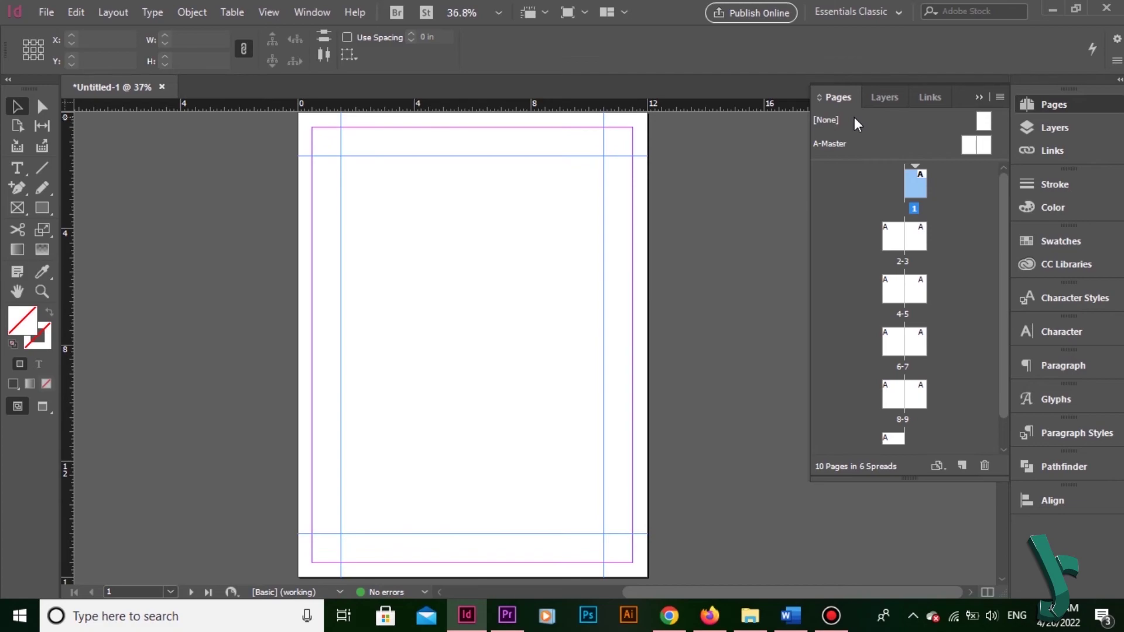
{"action": "key", "text": "Delete"}
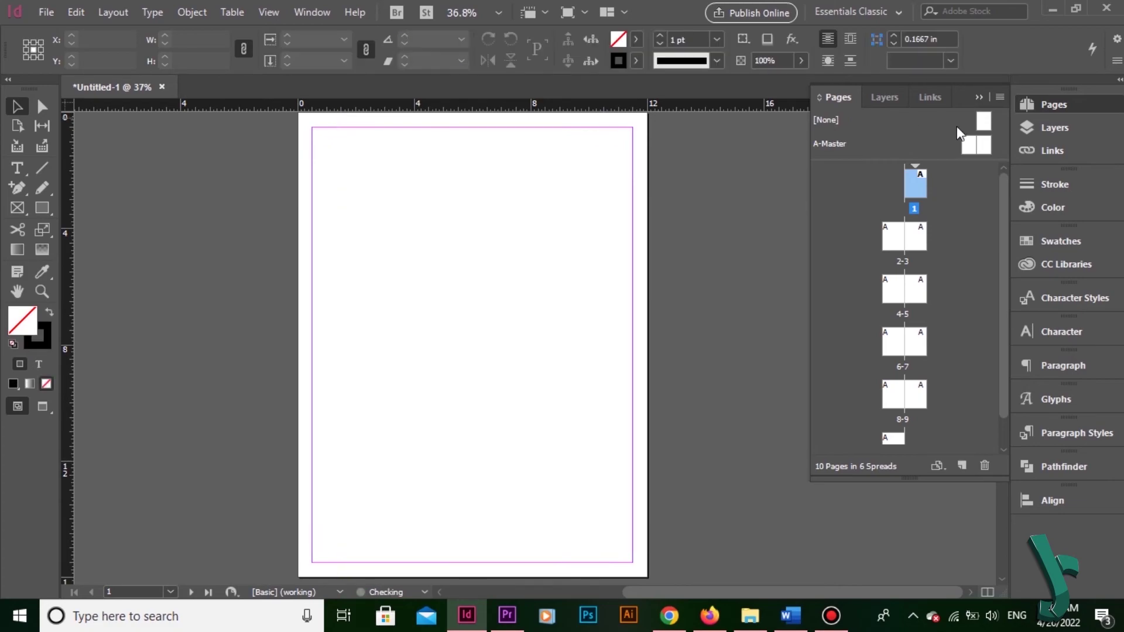
{"action": "double_click", "coordinate": [984, 145]}
{"action": "left_click", "coordinate": [979, 98]}
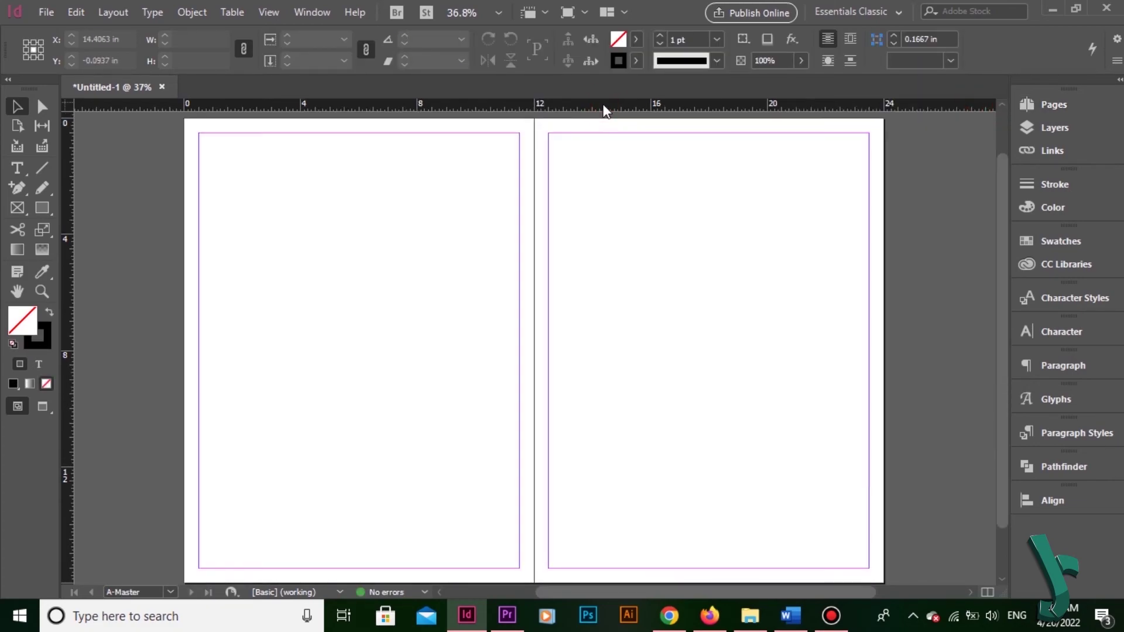
- Place vertical guides at about 1.5 in and 10.5 in on both master pages and horizontal guides at about 1.5 in and 14.5 in across the spread
{"action": "left_click_drag", "start_coordinate": [605, 105], "coordinate": [595, 161]}
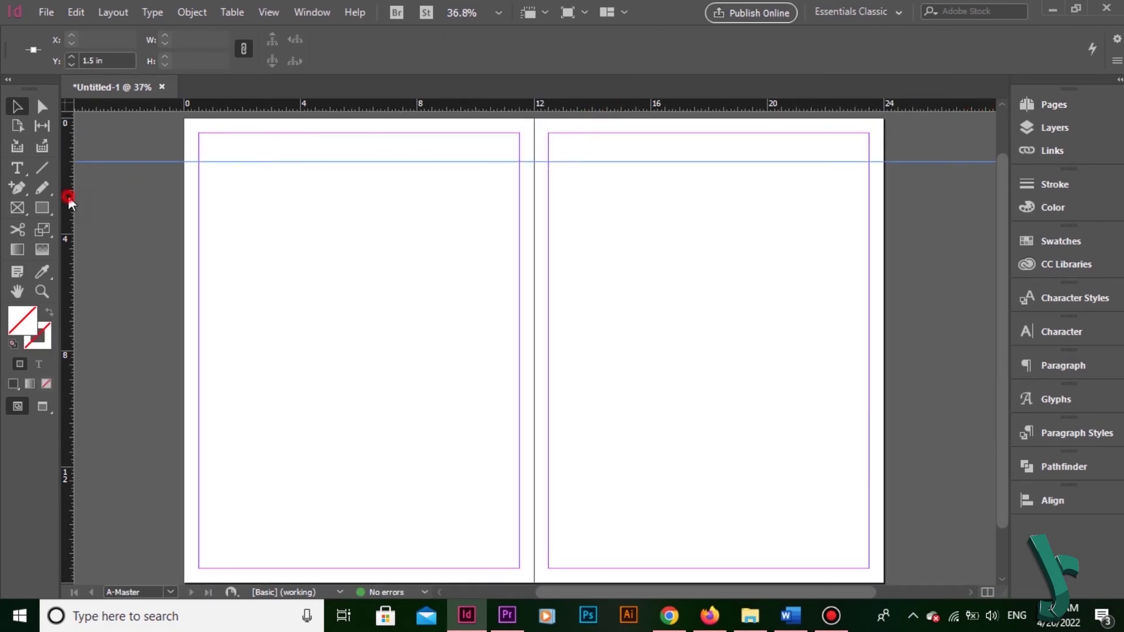
{"action": "left_click_drag", "start_coordinate": [67, 195], "coordinate": [228, 211]}
{"action": "left_click_drag", "start_coordinate": [68, 234], "coordinate": [491, 250]}
{"action": "left_click_drag", "start_coordinate": [68, 240], "coordinate": [840, 235]}
{"action": "left_click_drag", "start_coordinate": [712, 106], "coordinate": [651, 534]}
- Return to the document pages and check the master guides across the spreads
{"action": "key", "text": "F12"}
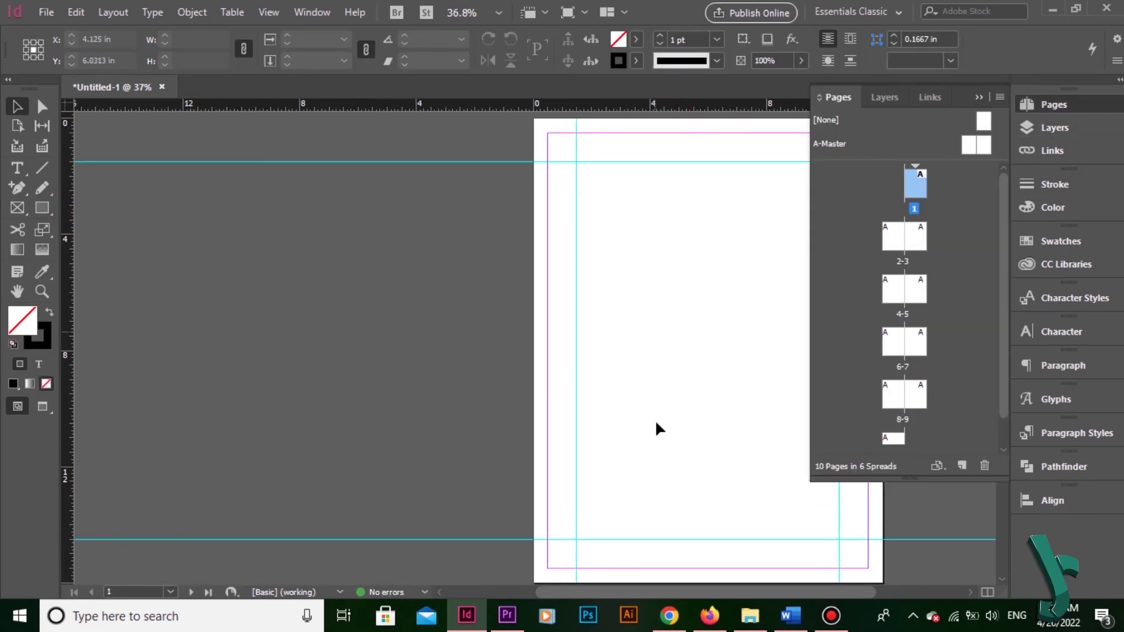
{"action": "scroll", "coordinate": [623, 464], "scroll_direction": "down", "scroll_amount": 5}
{"action": "left_click_drag", "start_coordinate": [575, 378], "coordinate": [469, 216]}
{"action": "left_click_drag", "start_coordinate": [446, 434], "coordinate": [529, 293]}
{"action": "left_click", "coordinate": [982, 98]}
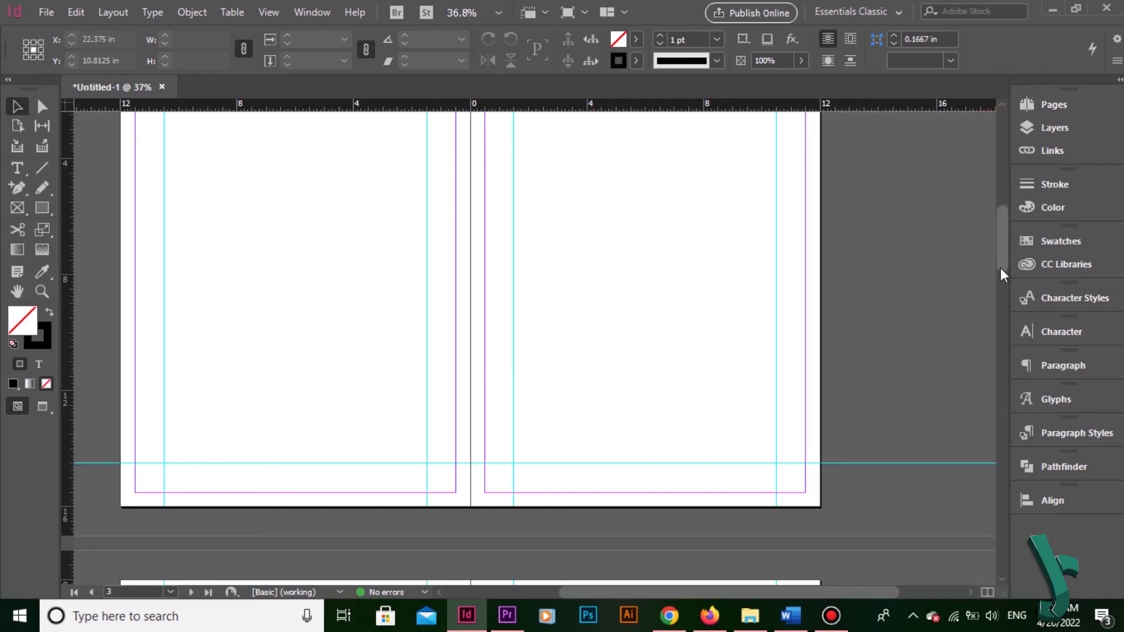
{"action": "left_click_drag", "start_coordinate": [1001, 240], "coordinate": [987, 535]}
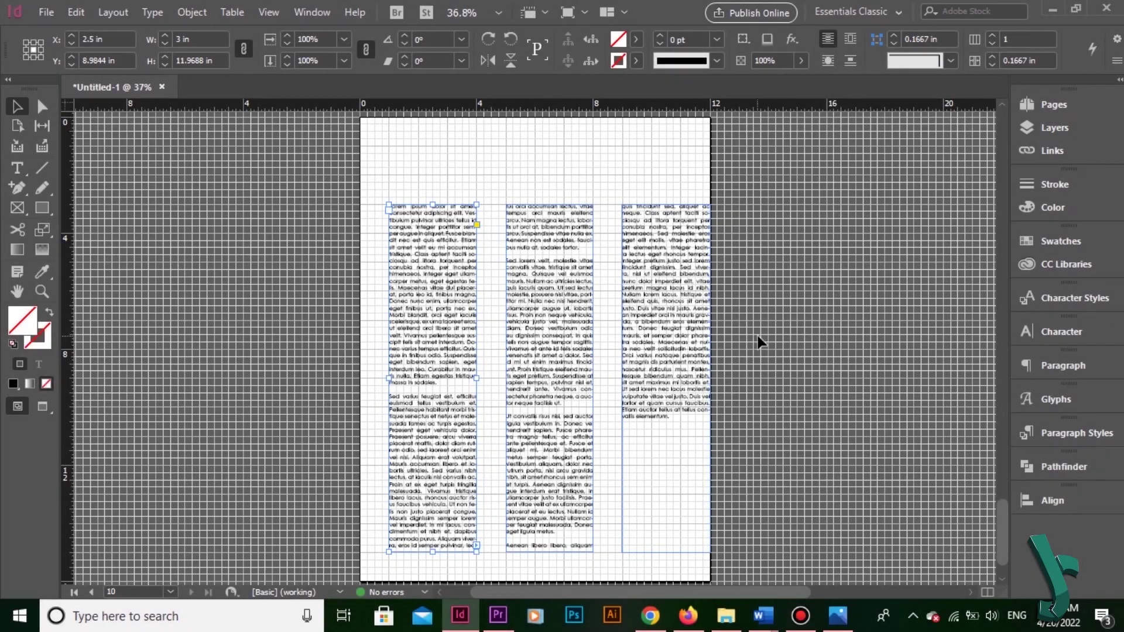
- Widen page 10's first text column to the 7 in mark and move the 3 in wide second column beside it
{"action": "left_click_drag", "start_coordinate": [476, 379], "coordinate": [622, 362]}
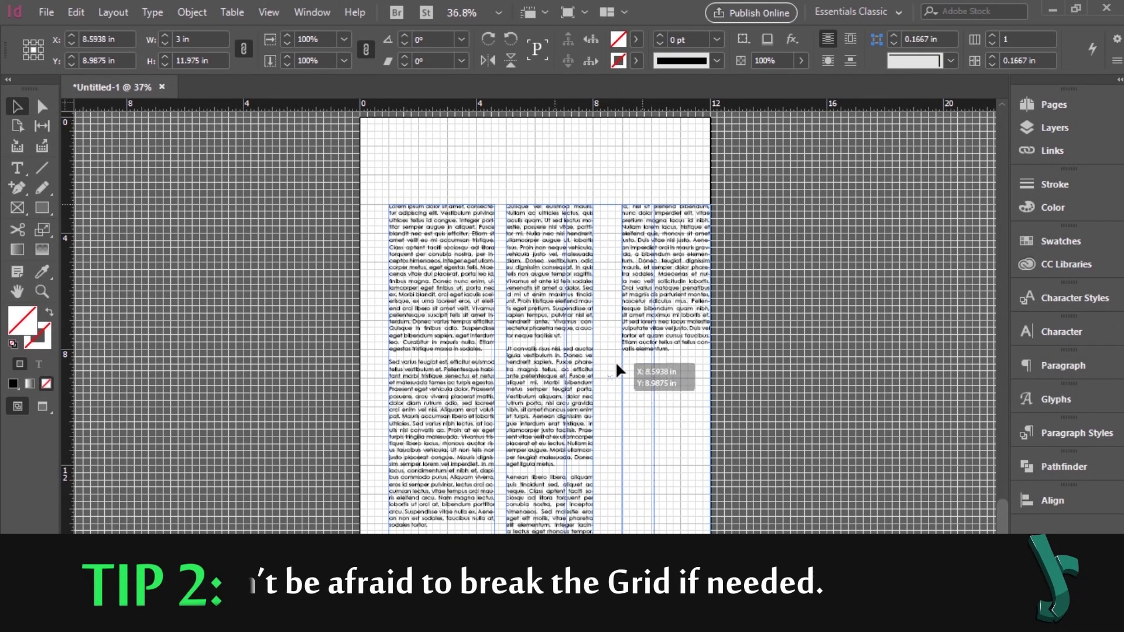
{"action": "left_click_drag", "start_coordinate": [495, 379], "coordinate": [564, 379]}
{"action": "left_click", "coordinate": [731, 342]}
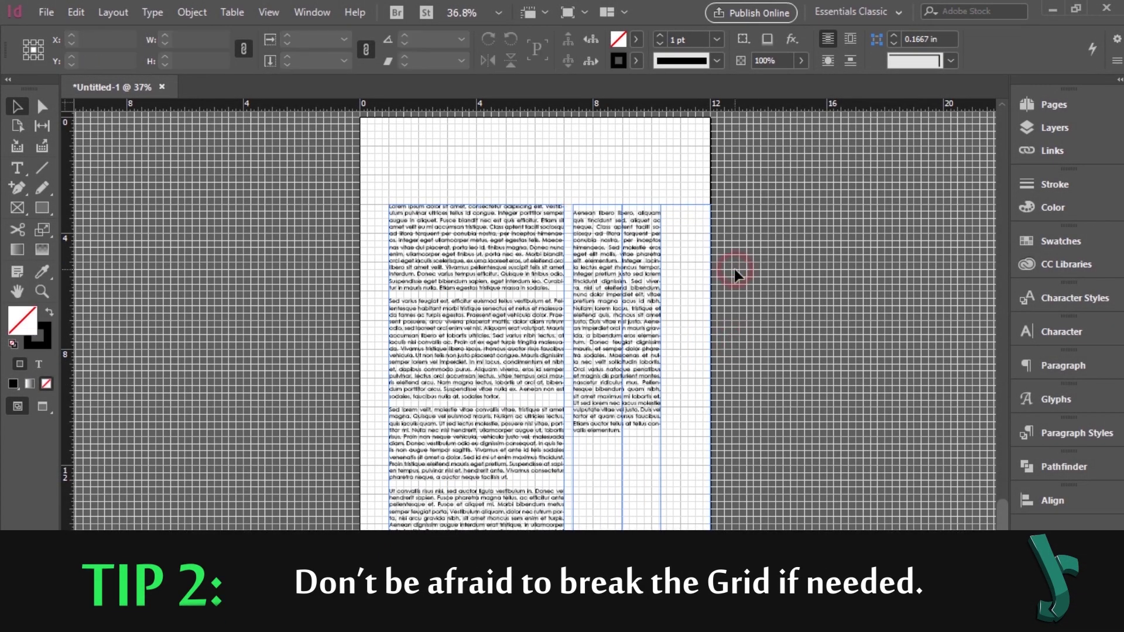
- Remove the empty line at the start of the second text column
{"action": "left_click", "coordinate": [629, 240]}
{"action": "double_click", "coordinate": [630, 240]}
{"action": "key", "text": "BackSpace"}
{"action": "left_click", "coordinate": [18, 107]}
{"action": "left_click", "coordinate": [178, 223]}
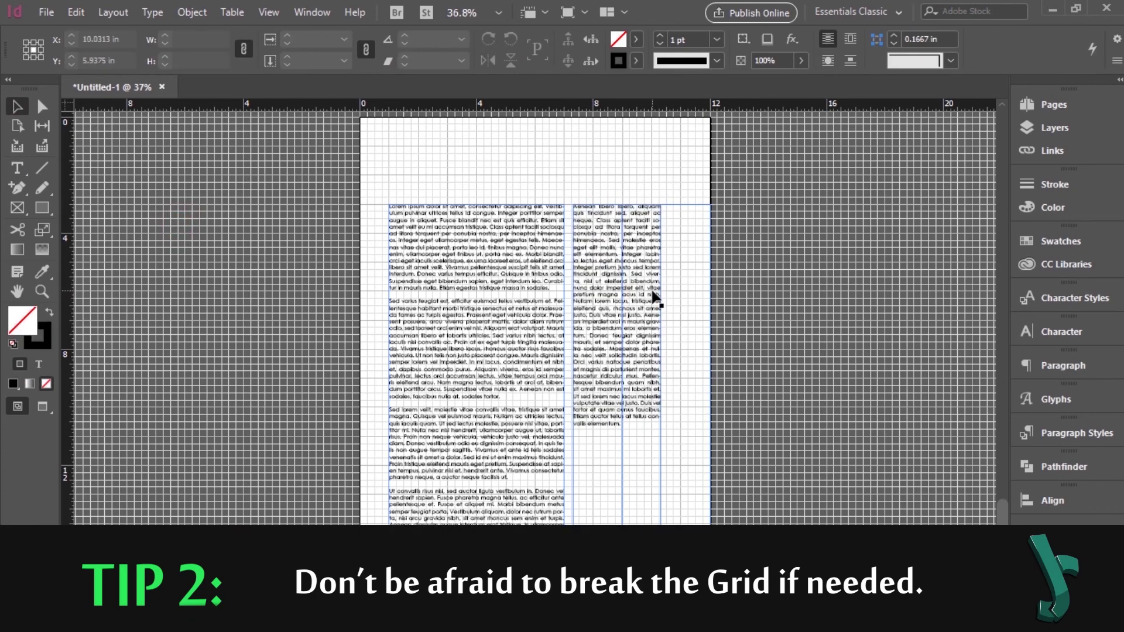
- Delete the leftover frame overlapping the second text column and widen that column to about the 11 in mark
{"action": "left_click", "coordinate": [653, 293]}
{"action": "key", "text": "Delete"}
{"action": "left_click", "coordinate": [656, 382]}
{"action": "left_click_drag", "start_coordinate": [661, 379], "coordinate": [680, 378]}
{"action": "left_click", "coordinate": [729, 377]}
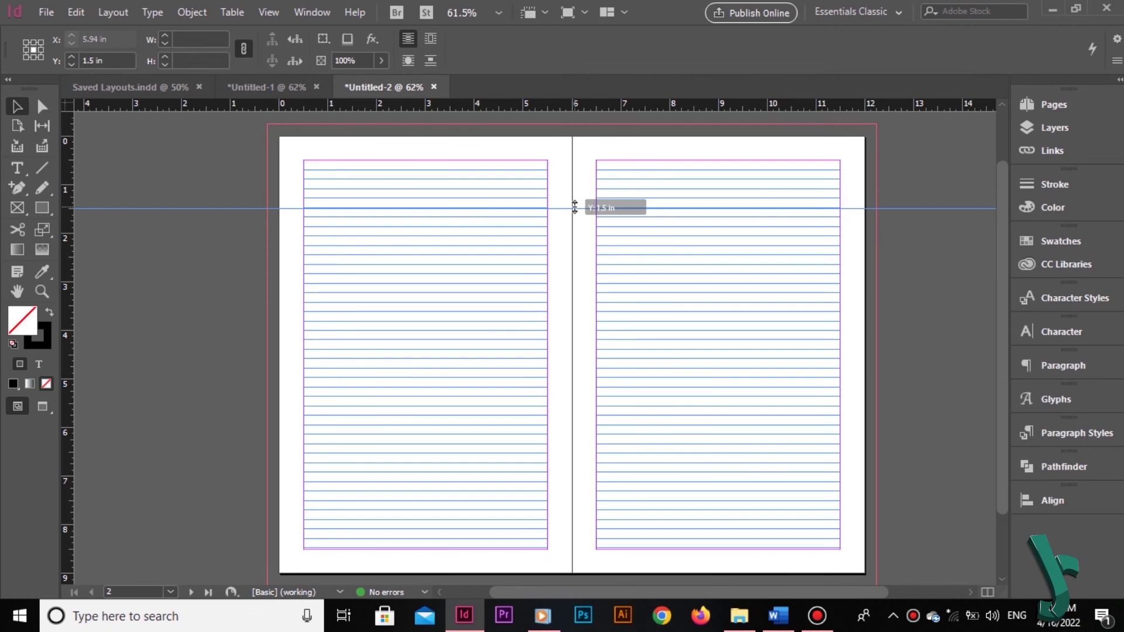
- Place a horizontal guide at about 1 in across the baseline-grid spread and flow the article text through its three-column pages
{"action": "left_click_drag", "start_coordinate": [575, 205], "coordinate": [576, 196]}
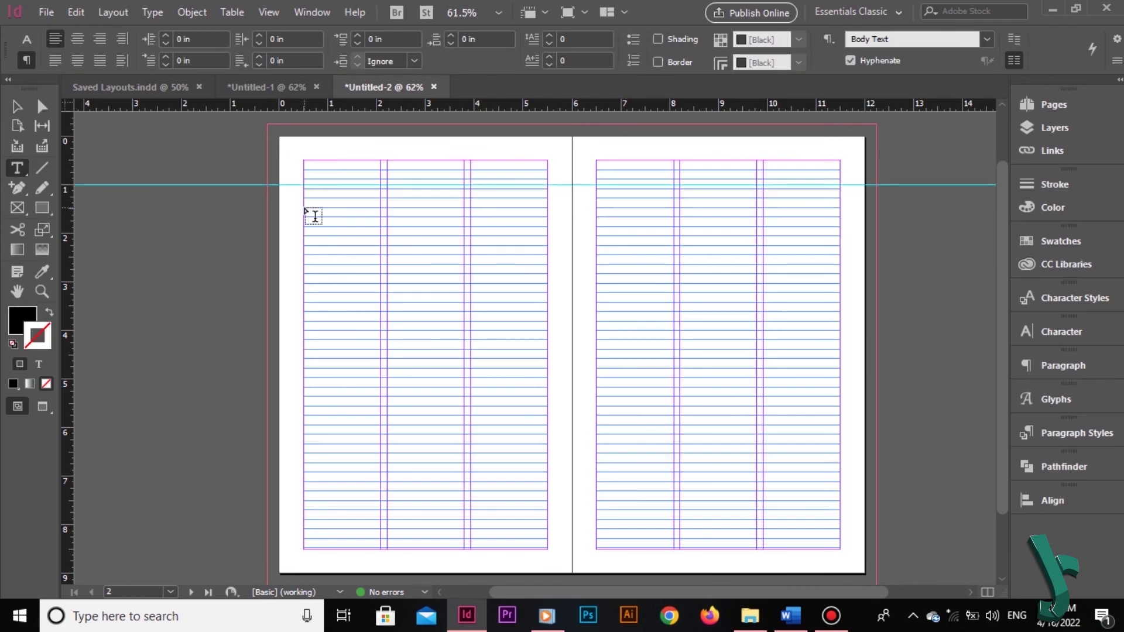
{"action": "left_click", "coordinate": [305, 209], "text": "shift"}
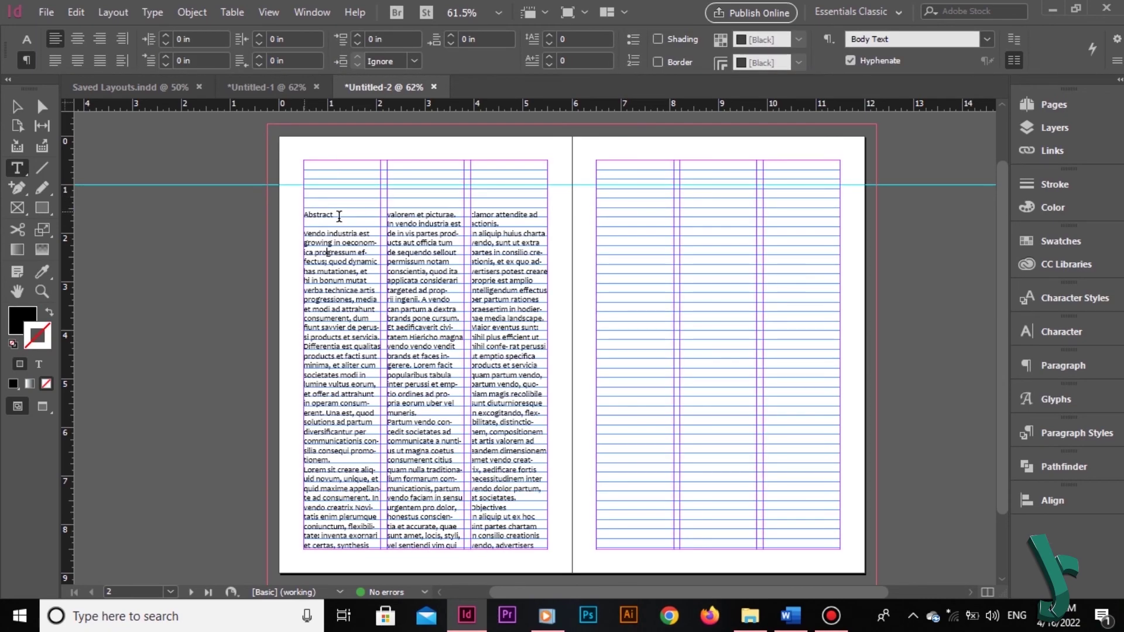
{"action": "left_click", "coordinate": [339, 216]}
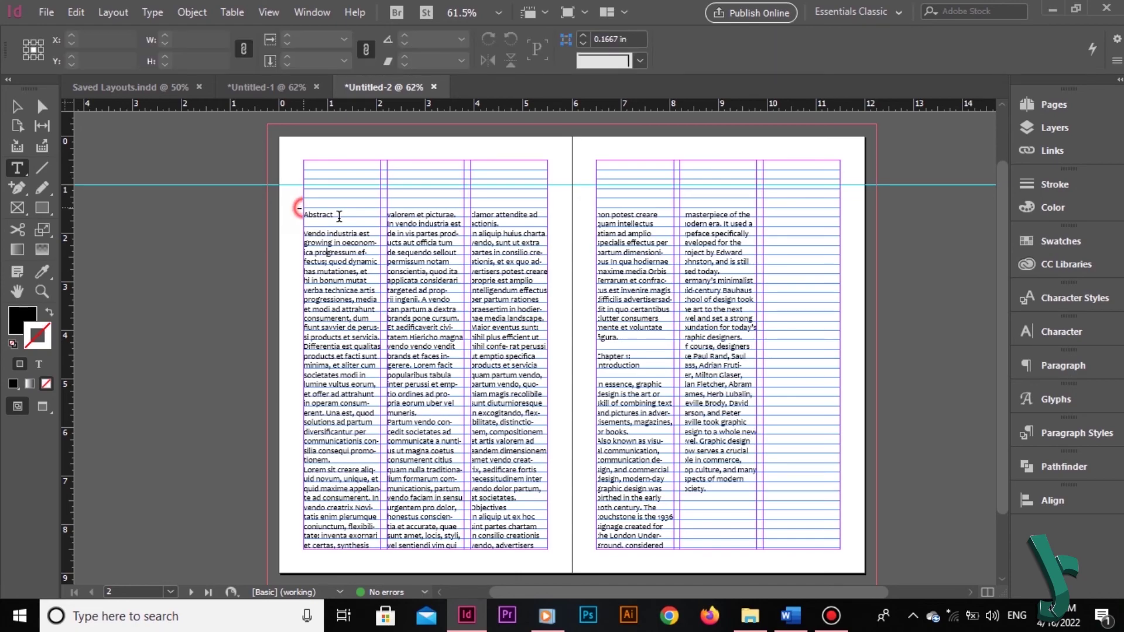
- Style the Abstract and Chapter 1 headings in bold, justify the body text, and lower the outer columns' tops to about 1.875 in
{"action": "key", "text": "F11"}
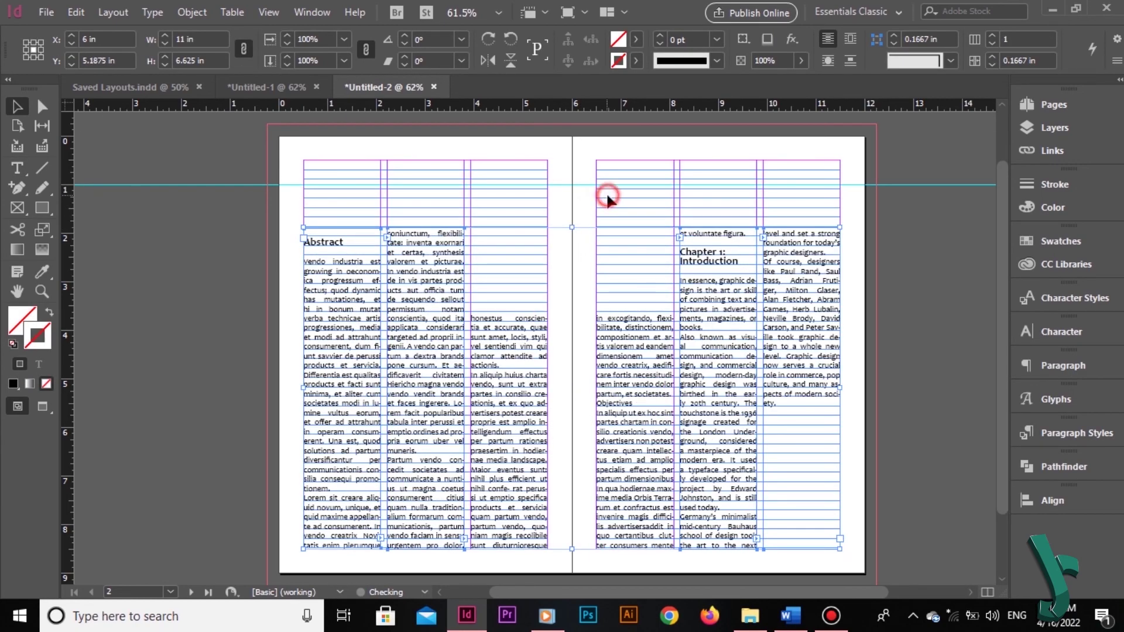
{"action": "left_click", "coordinate": [606, 192]}
{"action": "left_click", "coordinate": [557, 120]}
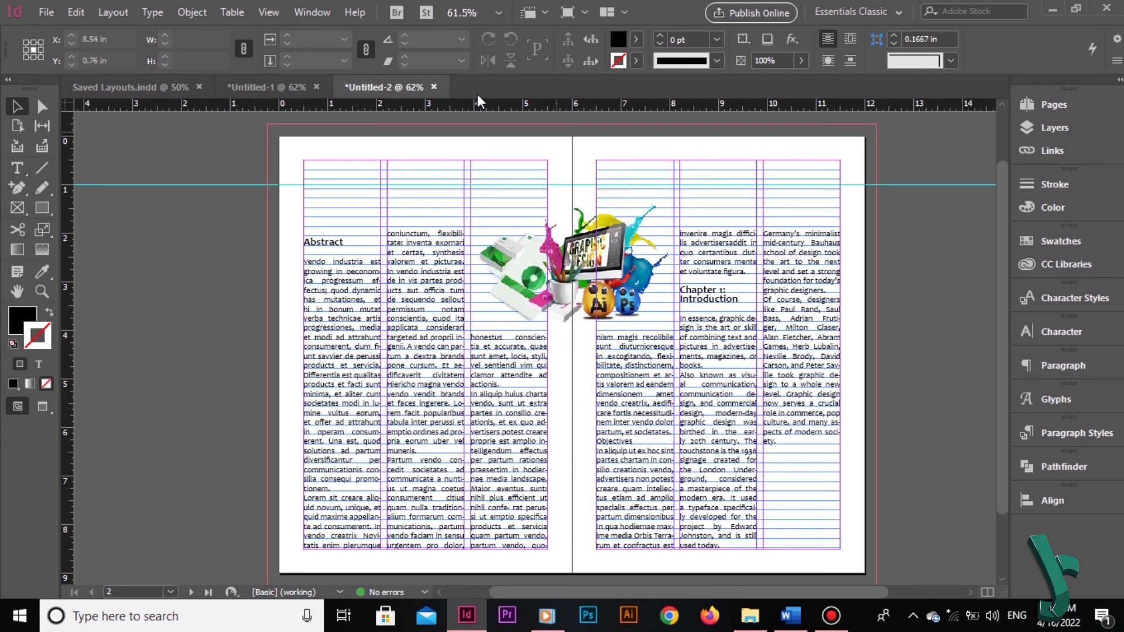
- Hide the baseline grid on the spread
{"action": "left_click", "coordinate": [268, 12]}
{"action": "mouse_move", "coordinate": [305, 331]}
{"action": "left_click", "coordinate": [585, 448]}
- Position the "I ♥ Graphic Design" title, 11 by 1.28 in and rotated 2°, across the top of both pages above the illustration
{"action": "left_click_drag", "start_coordinate": [442, 364], "coordinate": [476, 224]}
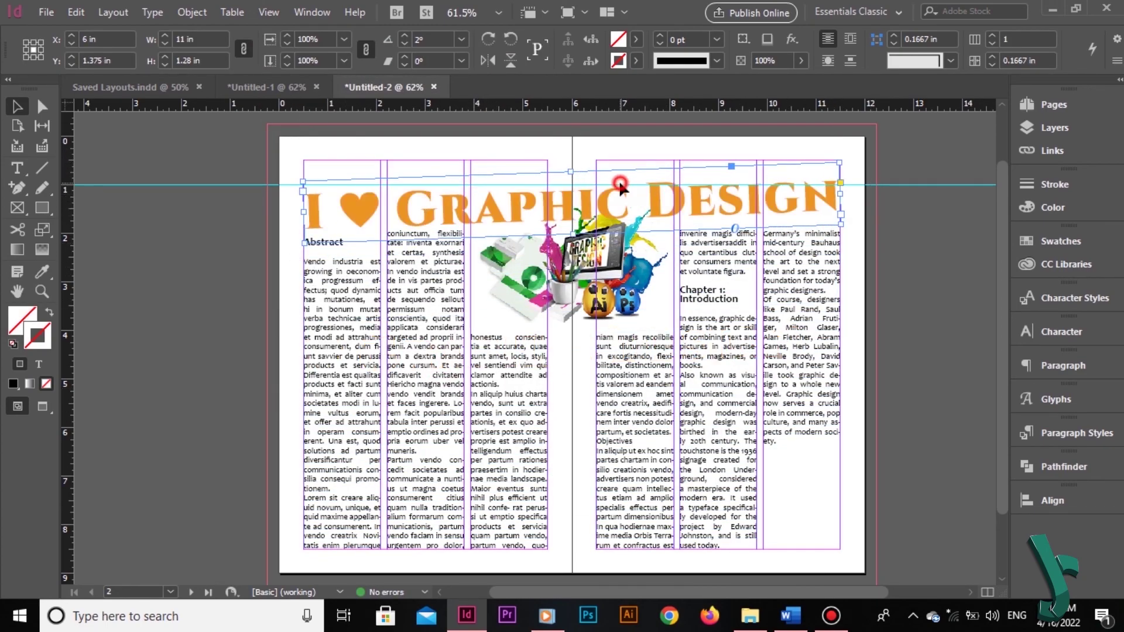
{"action": "left_click_drag", "start_coordinate": [619, 181], "coordinate": [619, 169]}
{"action": "left_click", "coordinate": [905, 257]}
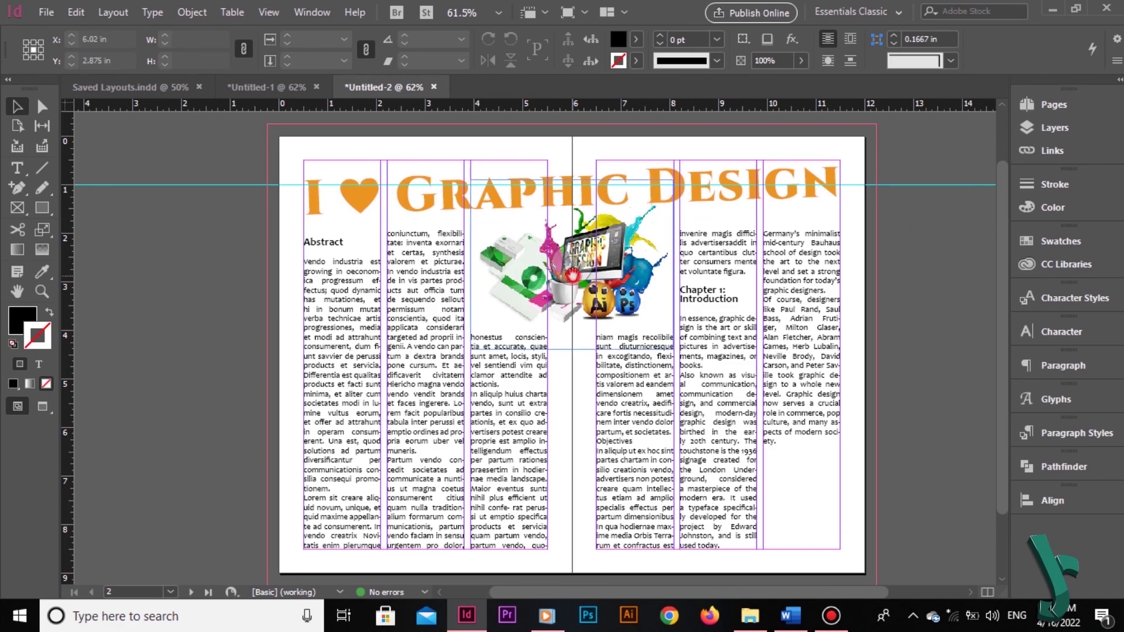
- Shorten the two middle text columns from above to 4 in tall and move the illustration down about 0.35 in, clear of the title
{"action": "left_click", "coordinate": [503, 395]}
{"action": "left_click_drag", "start_coordinate": [572, 330], "coordinate": [572, 359]}
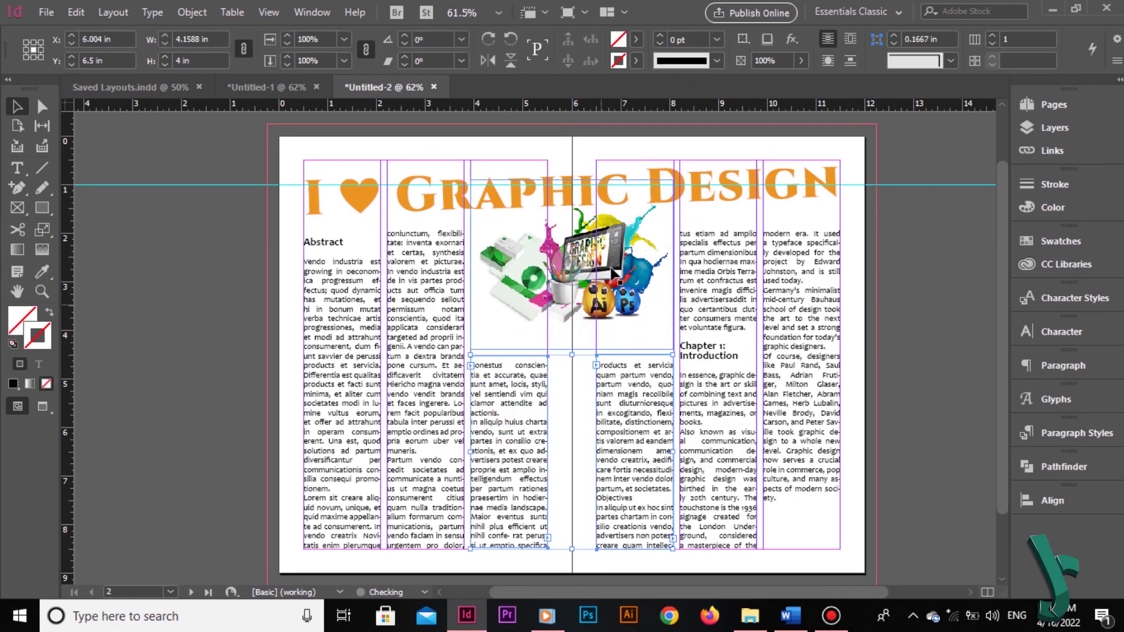
{"action": "left_click_drag", "start_coordinate": [619, 261], "coordinate": [619, 279]}
{"action": "left_click", "coordinate": [907, 319]}
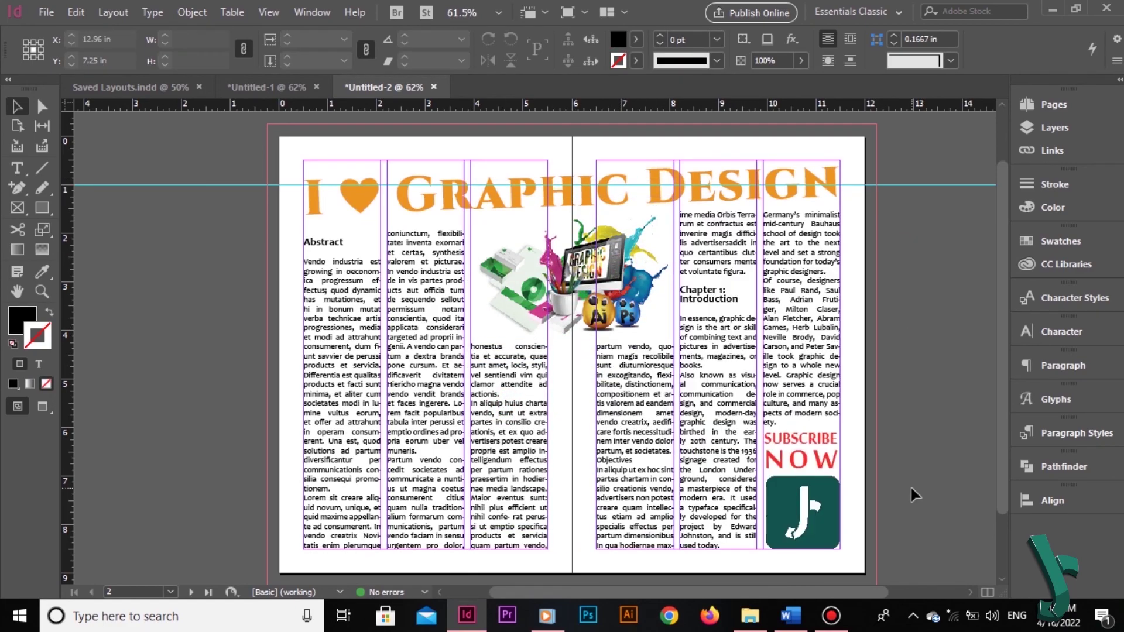